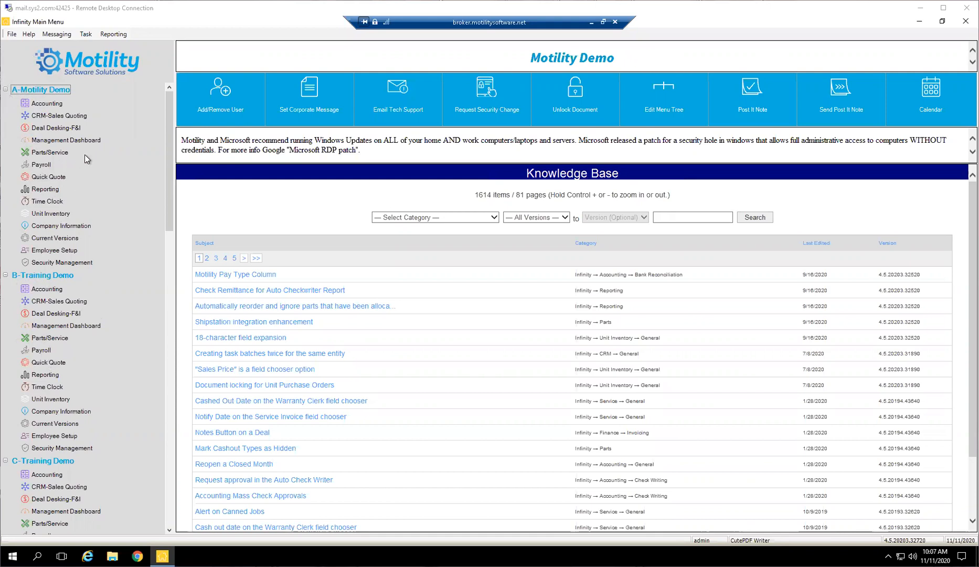
Open Parts/Service for A-Motility Demo and view the Quote, Open, Closed - Not Cashed Out and Closed - Cashed Out service invoicing lists.
click(55, 153)
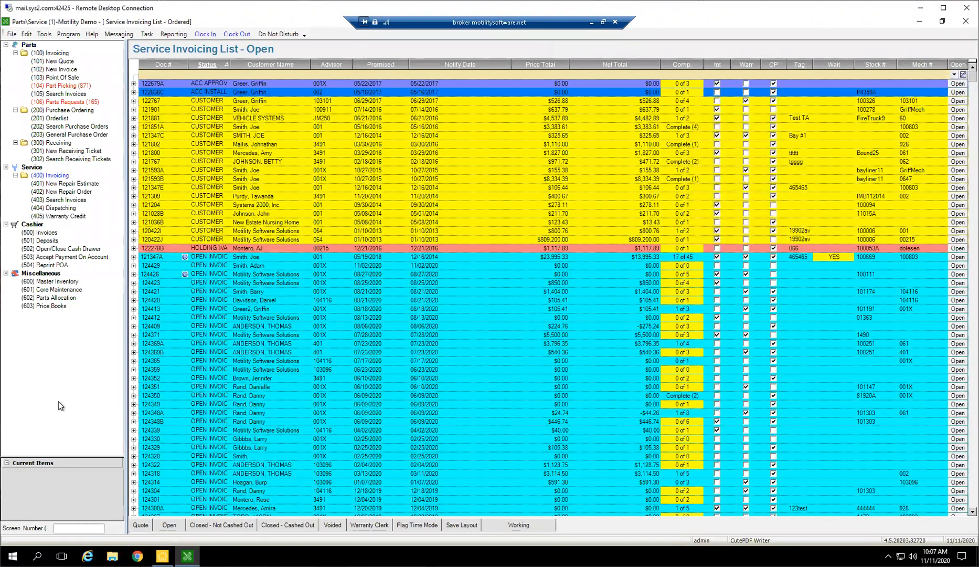
click(143, 523)
click(167, 524)
click(214, 525)
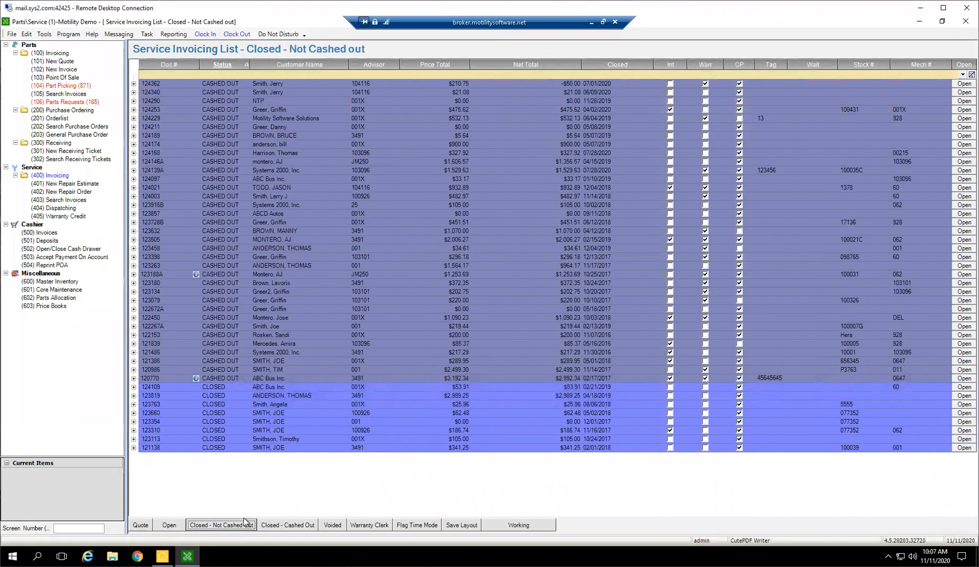
click(291, 525)
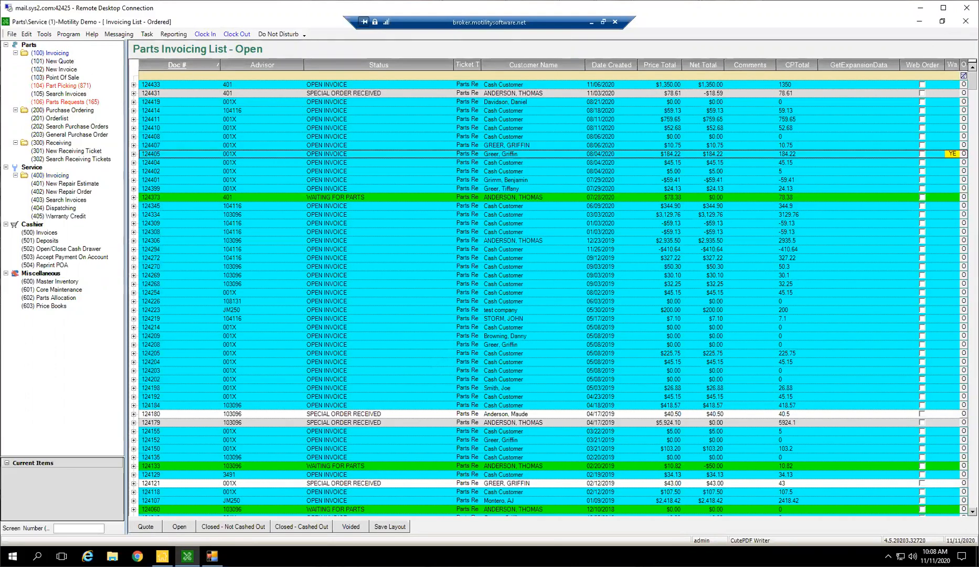
Compare the Quote, Open and Closed - Not Cashed Out parts invoicing lists, ending on the Open list.
click(151, 528)
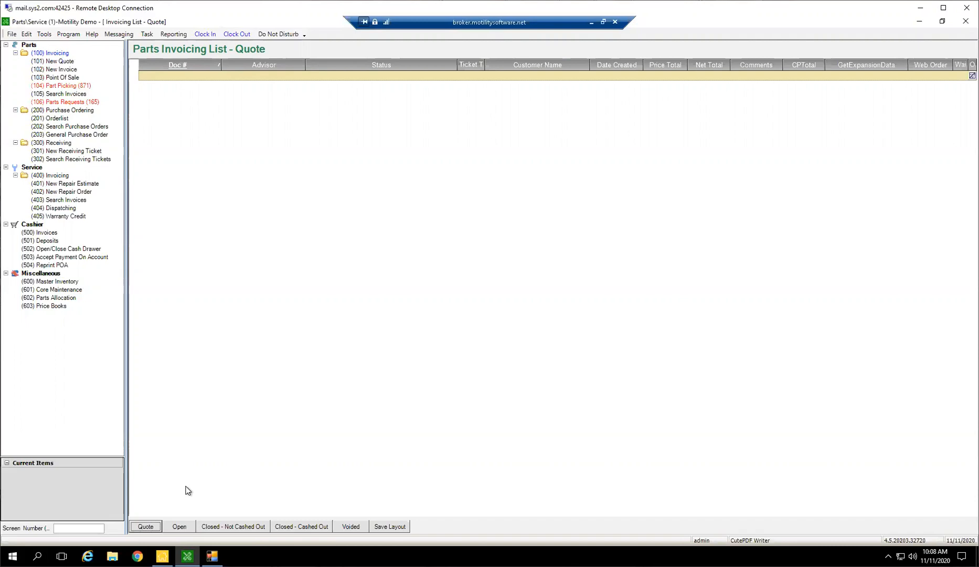
click(184, 529)
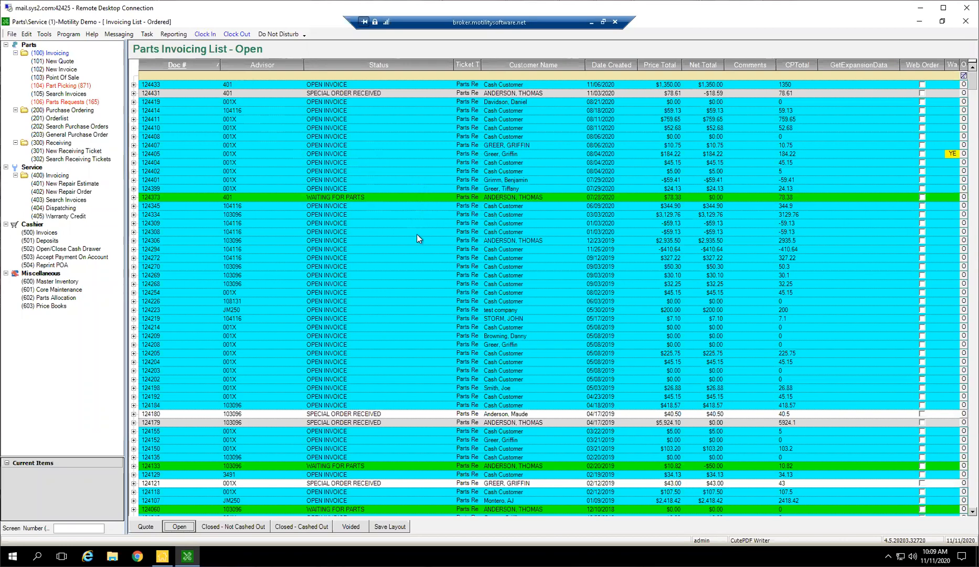
click(225, 526)
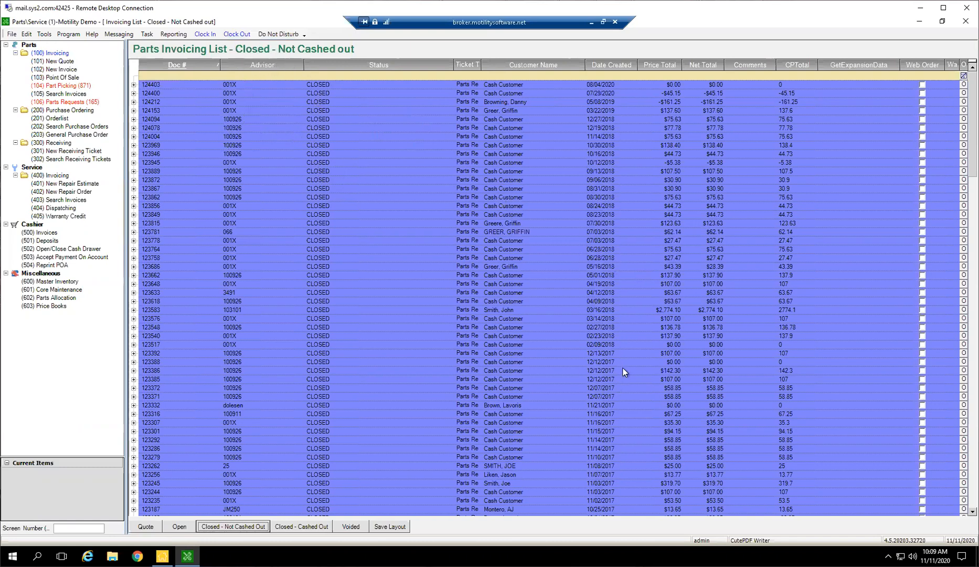
scroll(623, 368, down, 5)
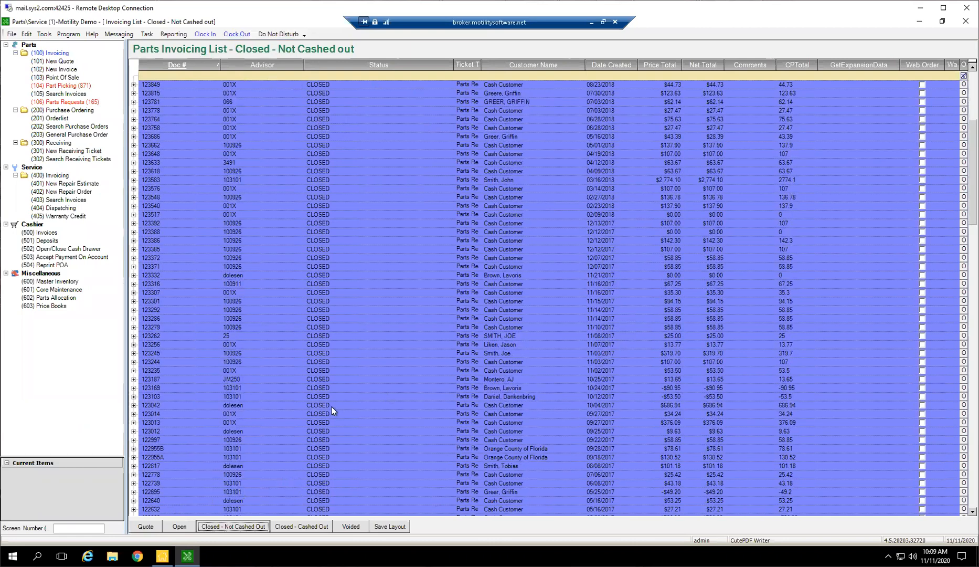
click(220, 527)
click(175, 528)
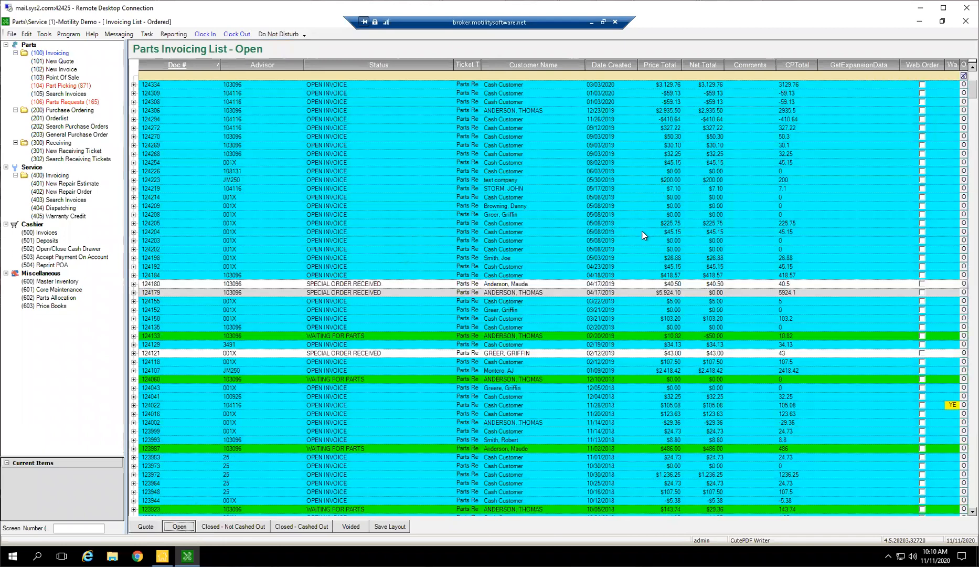
Look through the Closed - Not Cashed Out parts invoices, followed by the Closed - Cashed Out and Voided lists.
click(248, 530)
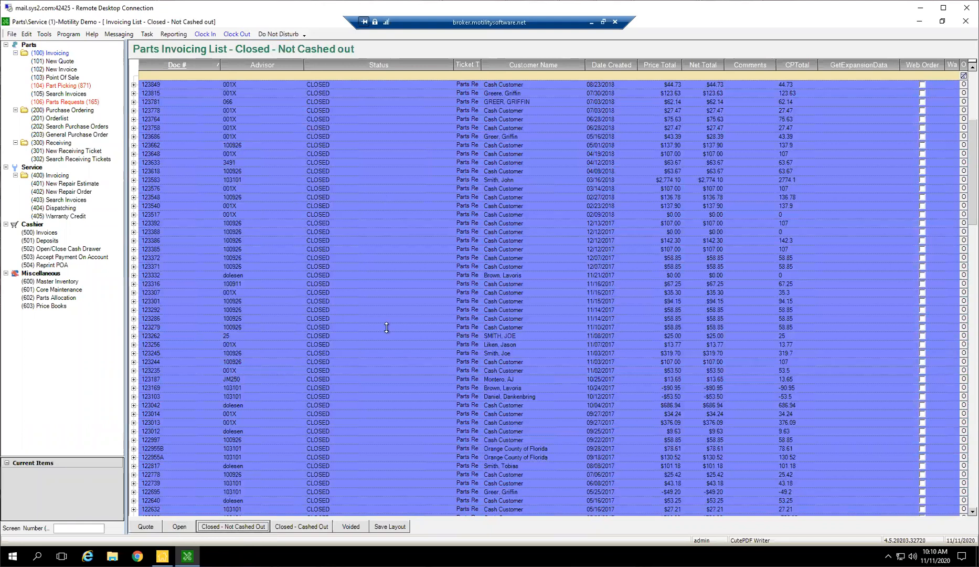
click(605, 387)
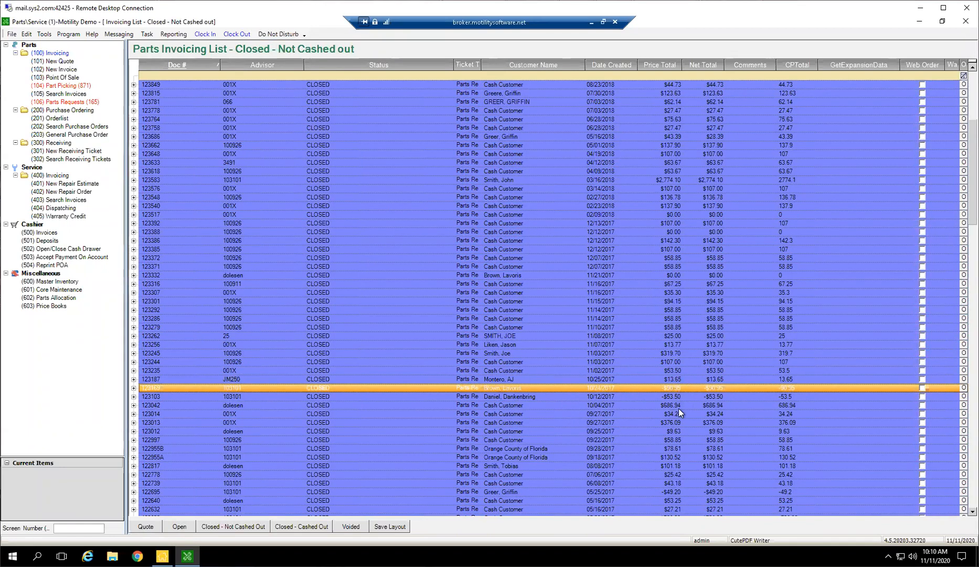
scroll(608, 386, down, 2)
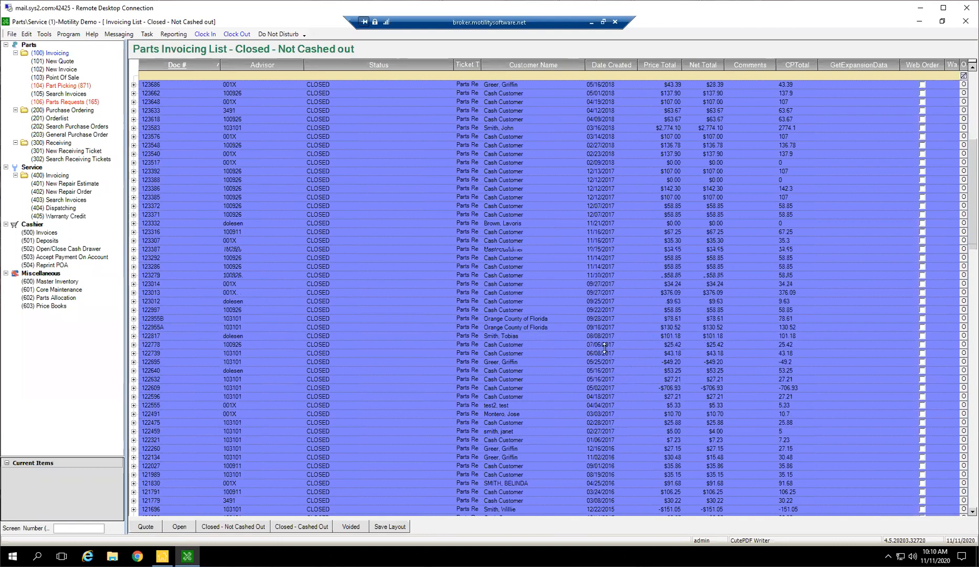
scroll(605, 347, down, 7)
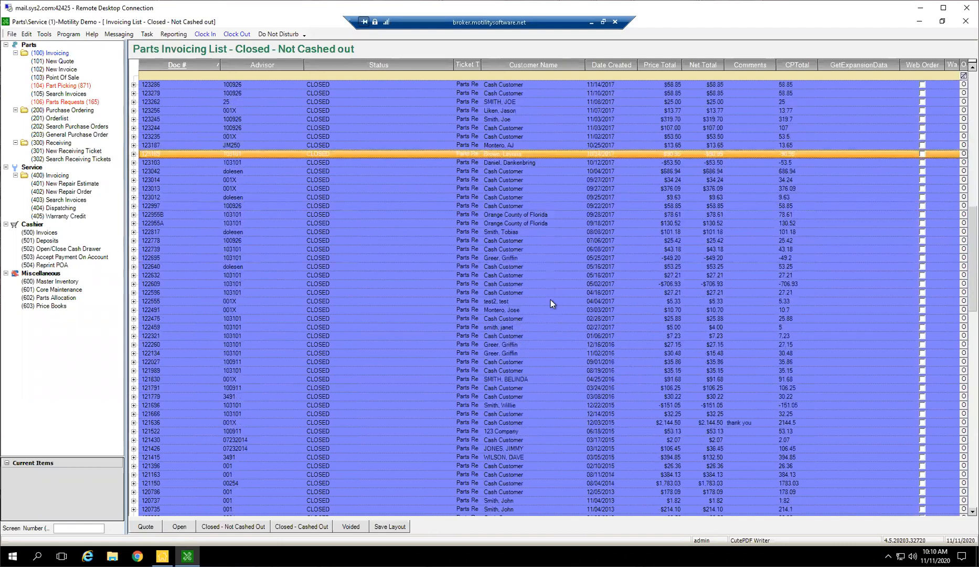
scroll(549, 308, up, 5)
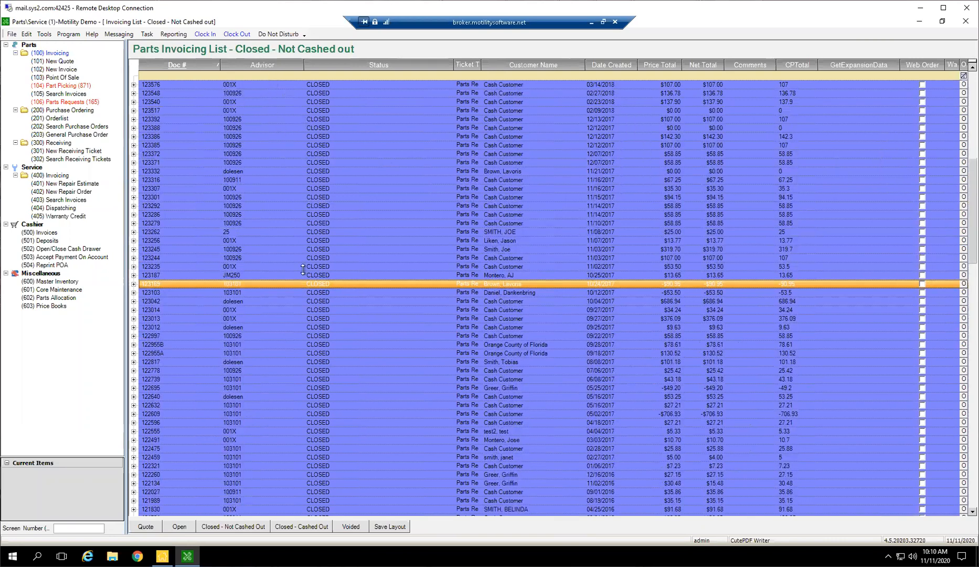
click(313, 526)
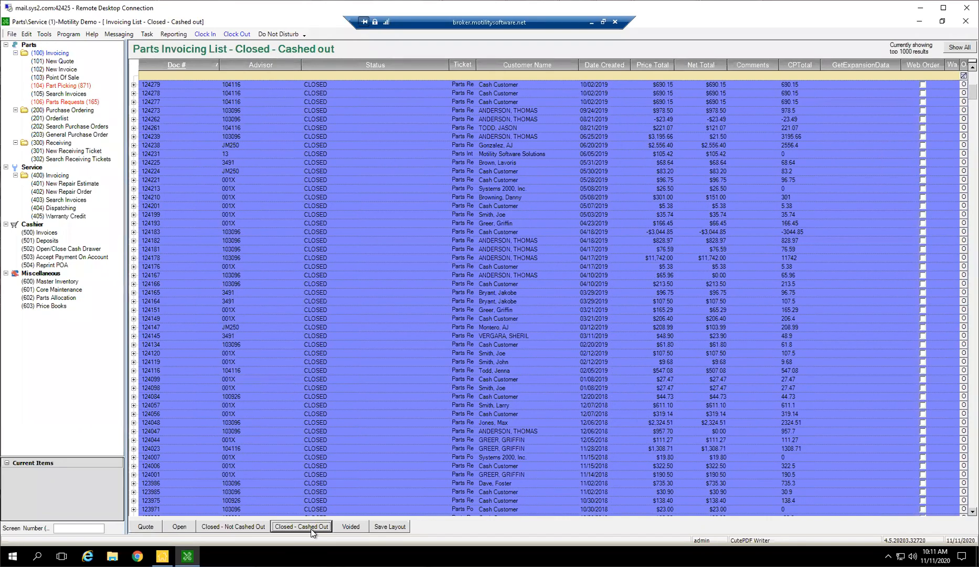
click(350, 527)
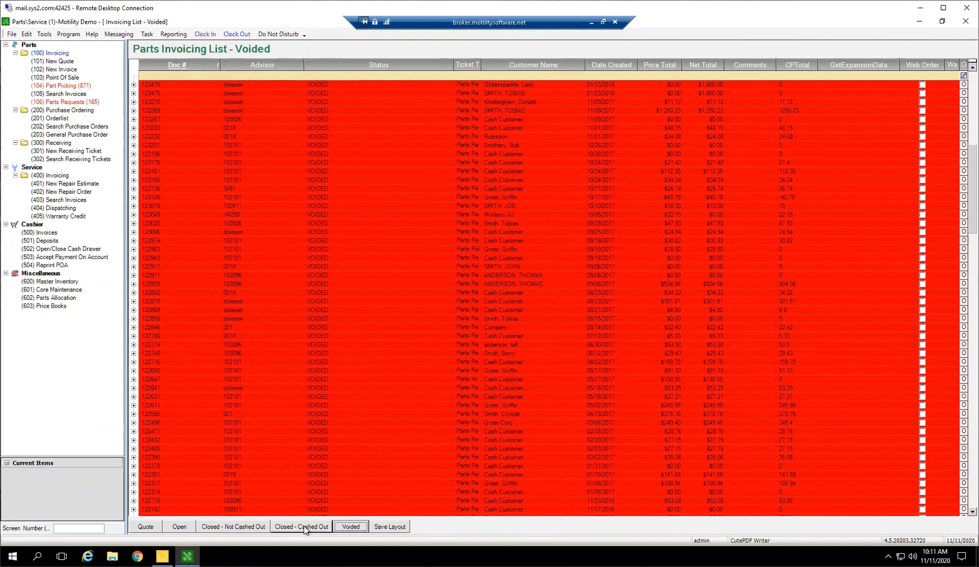
In the Voided parts invoicing list, move the Status column between Customer Name and Date Created.
click(340, 527)
drag(454, 64, 356, 67)
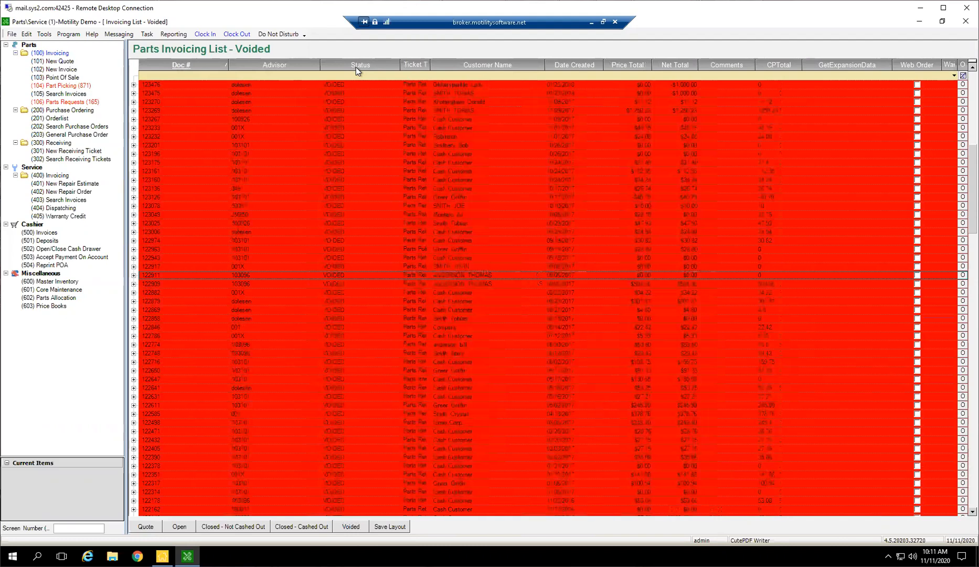
drag(541, 67, 546, 65)
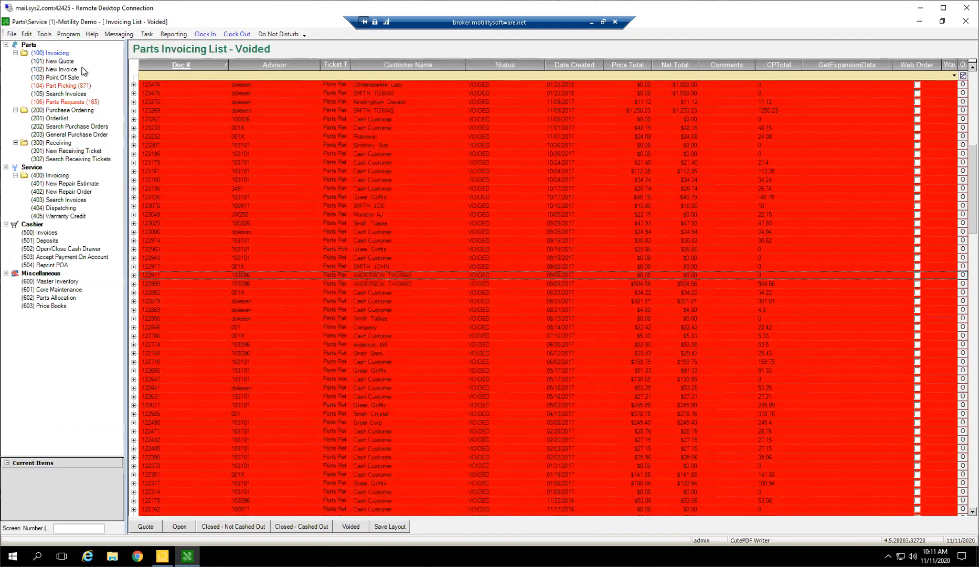
Add the Cashed Out and Cust PO # columns to the parts invoicing list through the invoice columns setup.
click(44, 34)
mouse_move(63, 48)
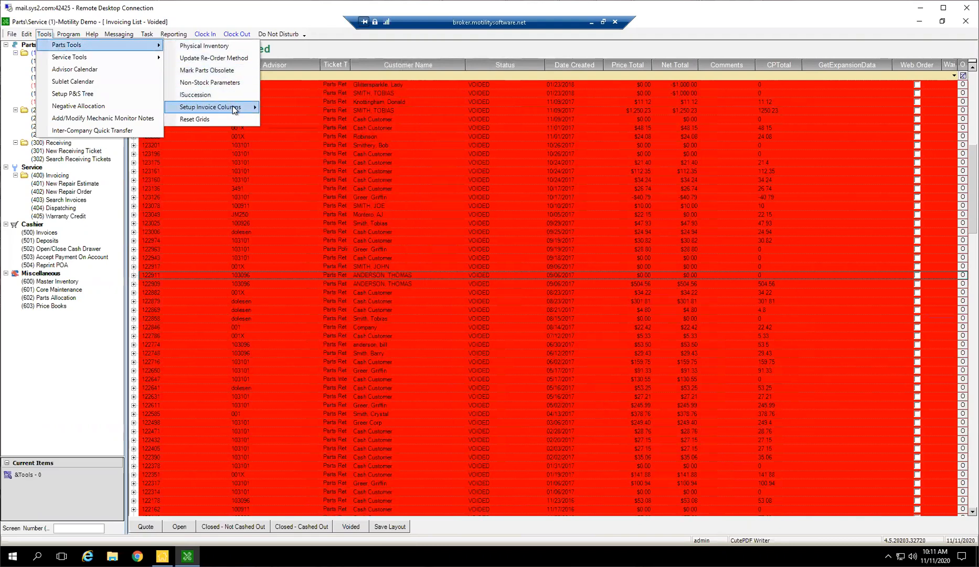
mouse_move(233, 107)
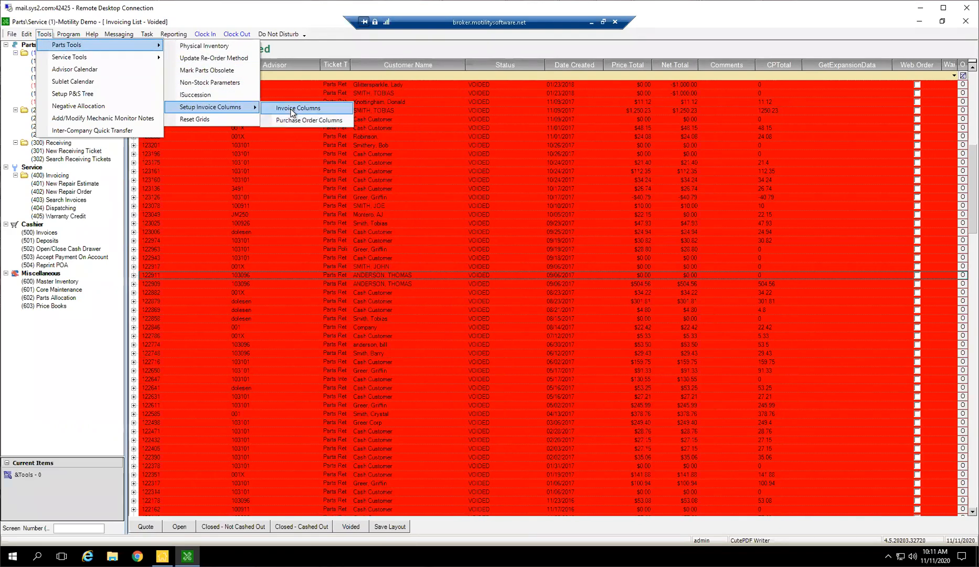
click(292, 109)
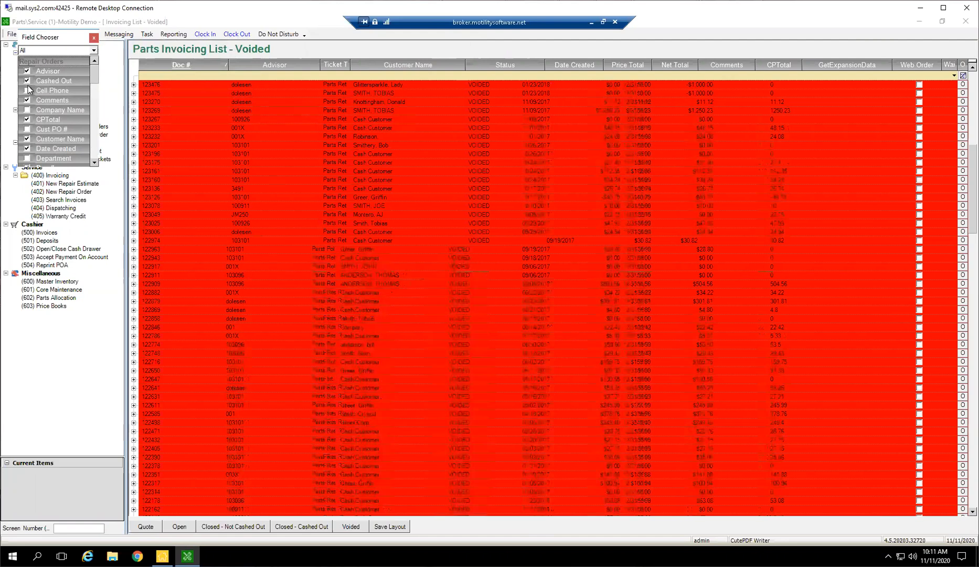
click(27, 130)
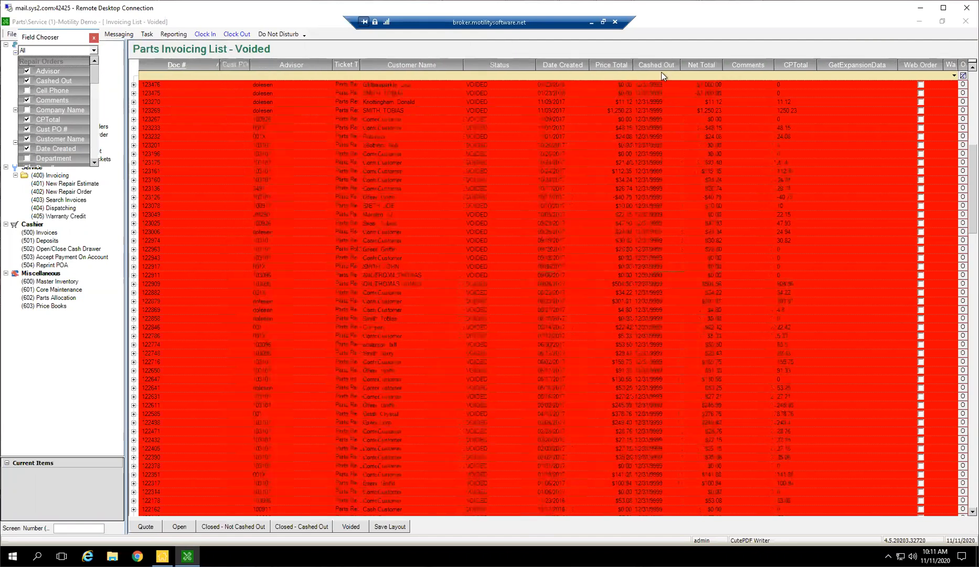
Show the Closed - Cashed Out parts invoices with the added columns and close the field chooser.
click(241, 527)
click(283, 526)
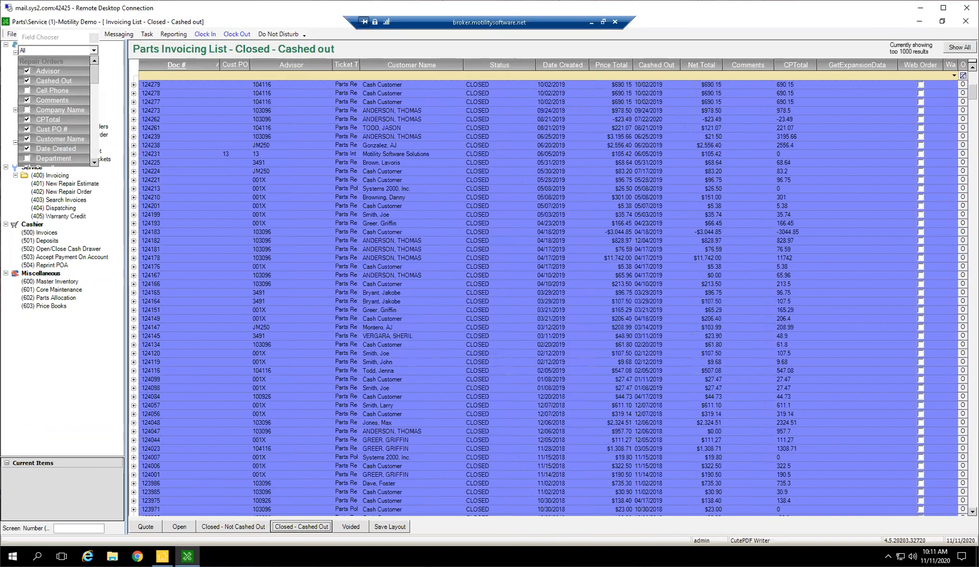
click(93, 37)
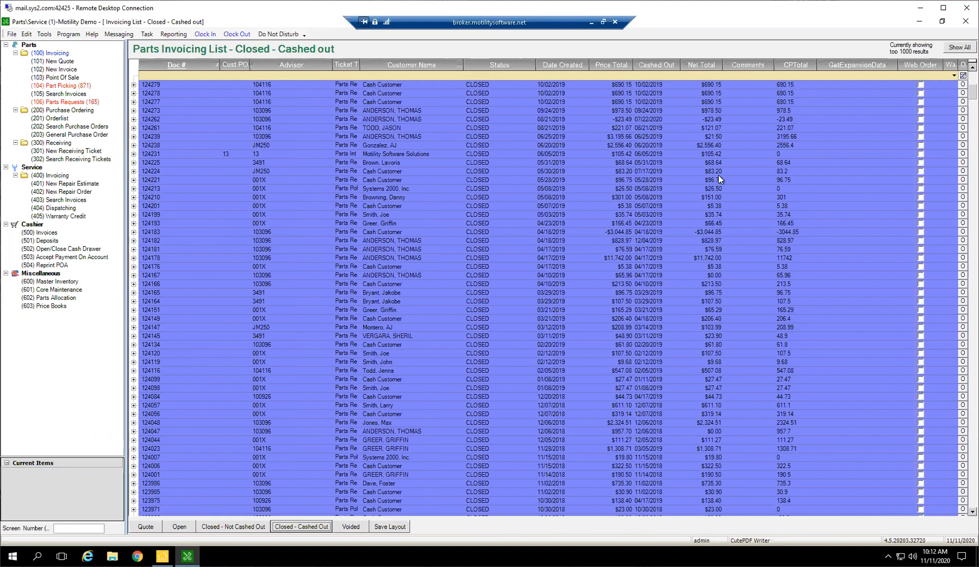
Show the Open parts invoices and filter the Customer Name column by a customer's last name.
click(194, 529)
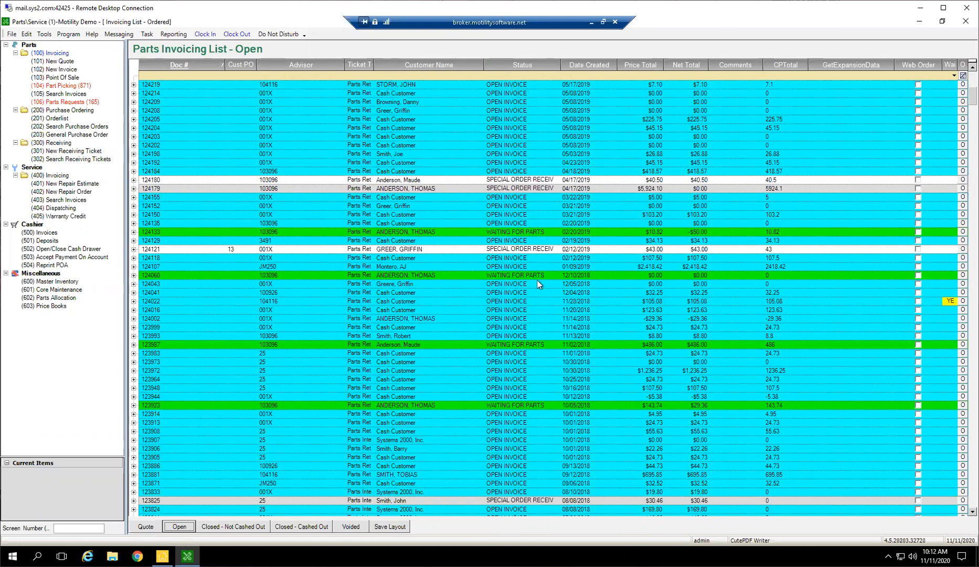
click(400, 75)
text(SA)
key(BackSpace)
key(BackSpace)
text(Amd)
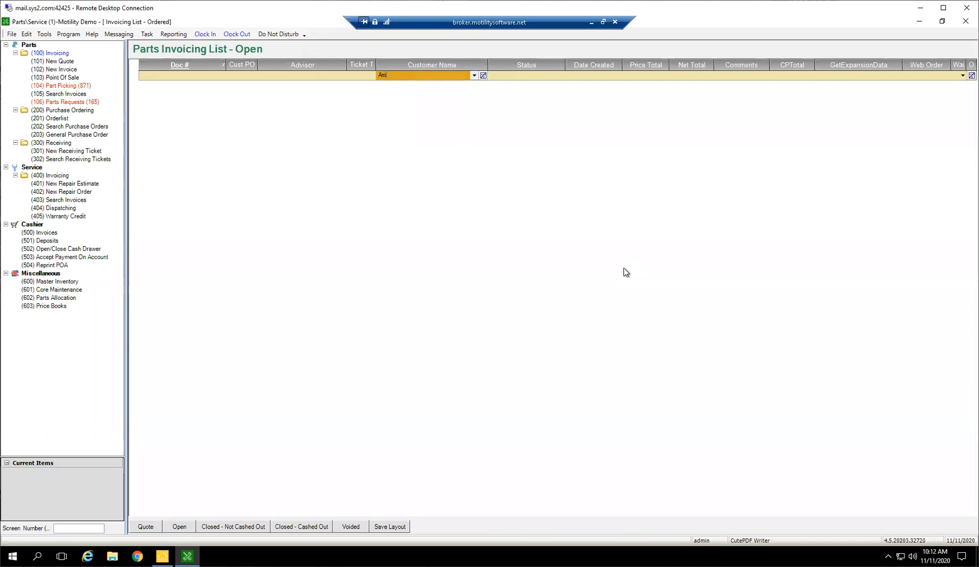
key(BackSpace)
text(nnders)
key(BackSpace)
key(BackSpace)
key(BackSpace)
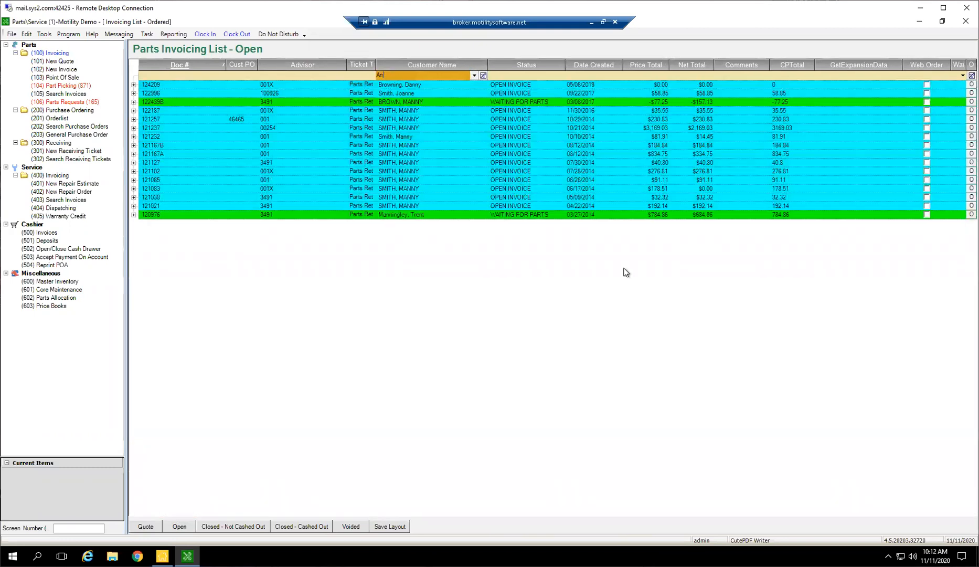
text(derson)
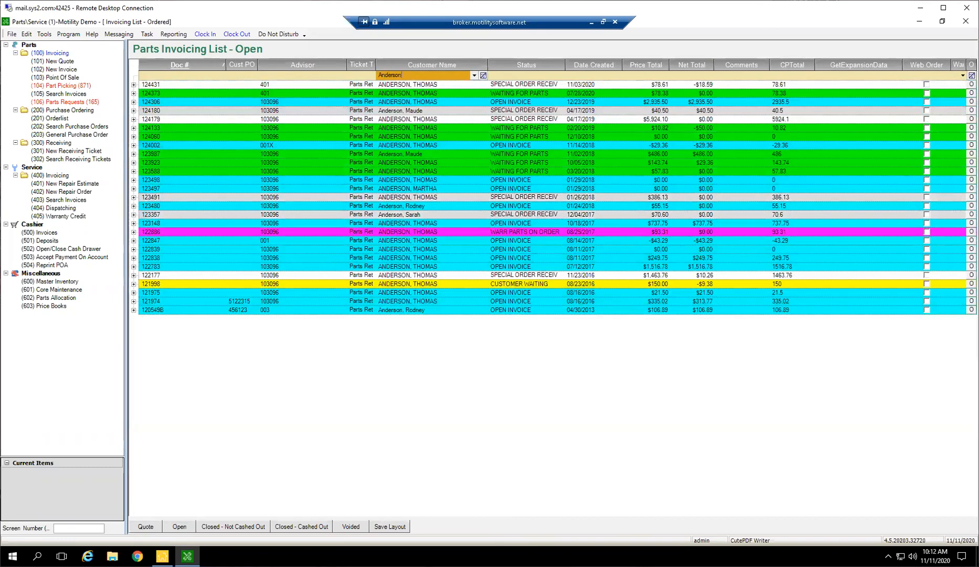
Clear the Customer Name filter from the Open parts invoicing list.
key(BackSpace)
key(BackSpace)
key(BackSpace)
key(BackSpace)
key(BackSpace)
key(BackSpace)
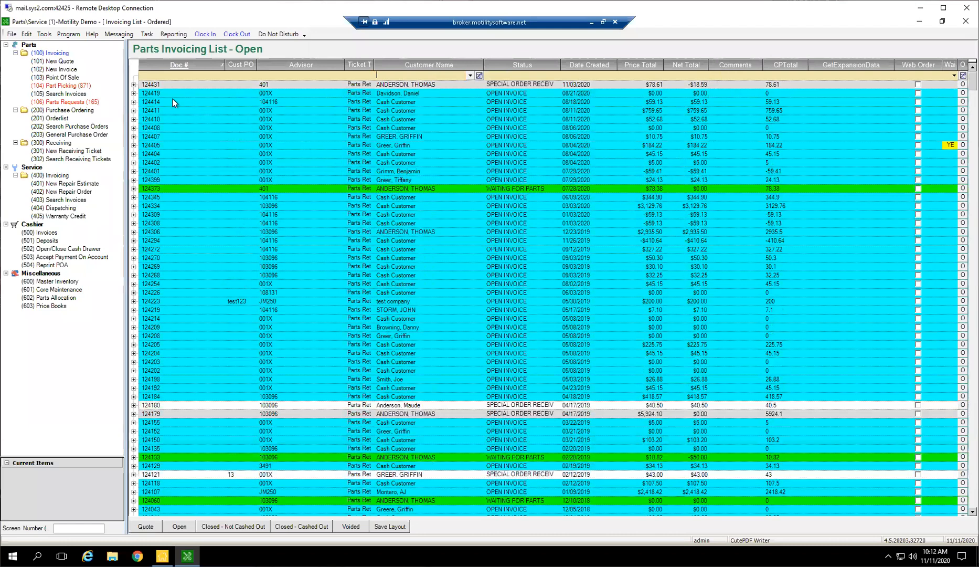
Look up an open parts invoice by entering its document number as the screen number.
click(147, 102)
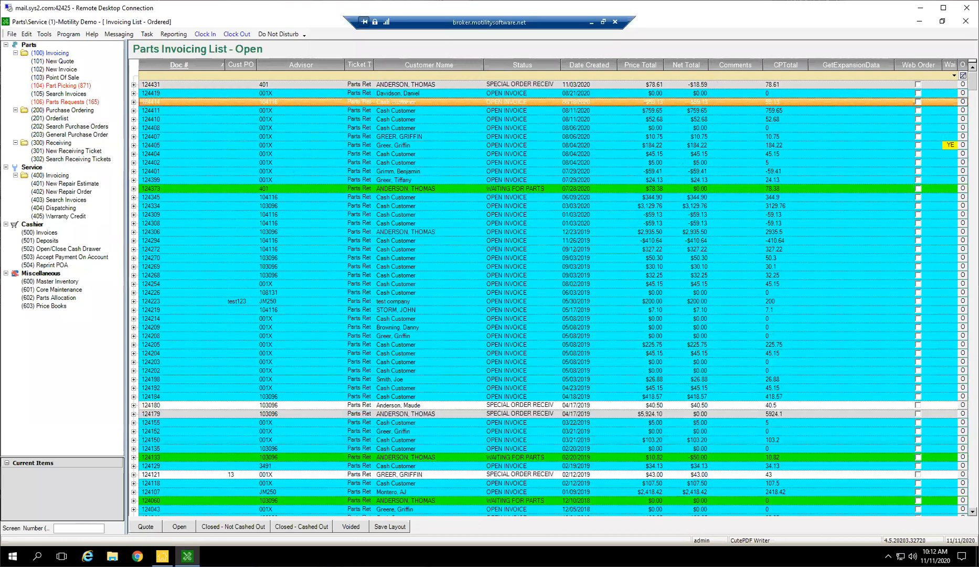
click(58, 529)
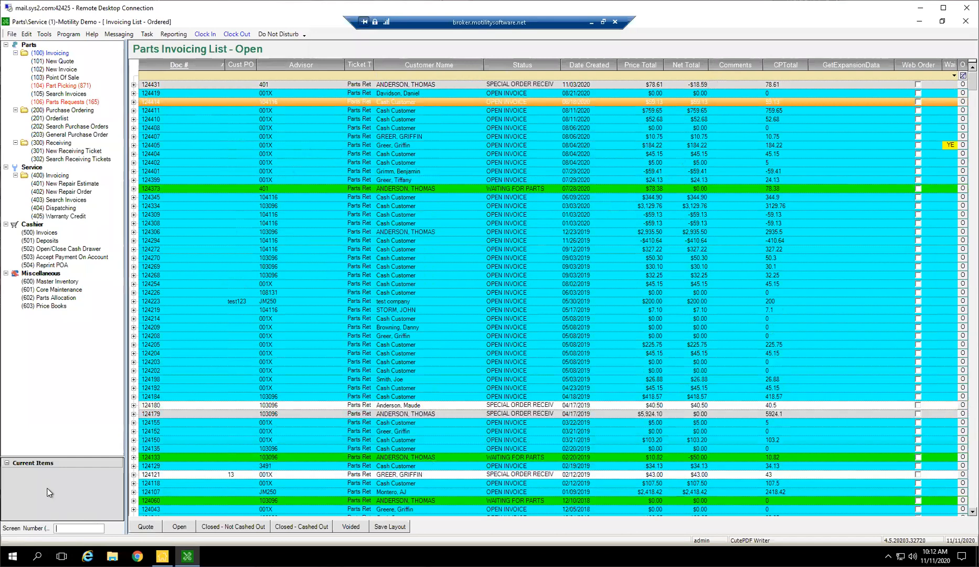
text(124411)
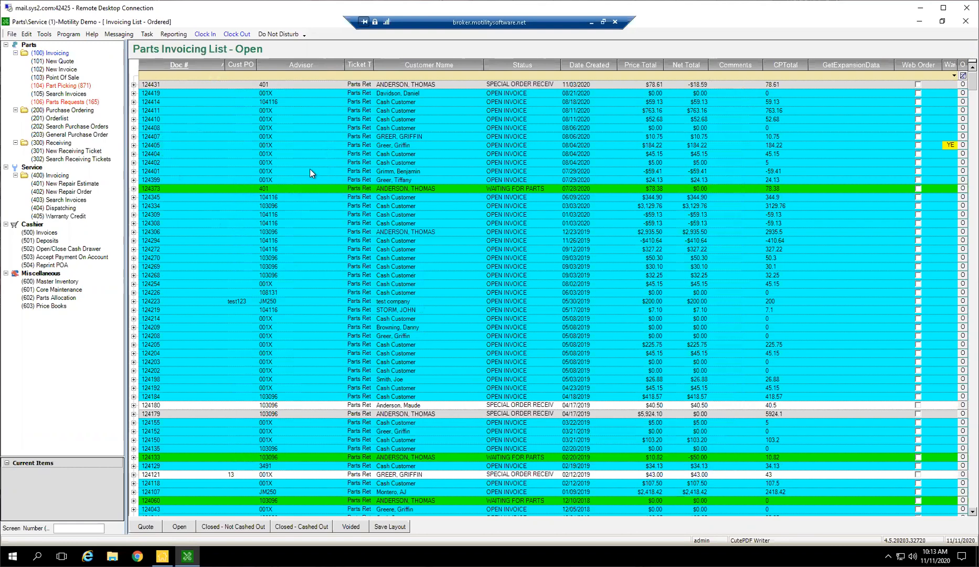
Create a new parts quote, reduce its window height and move the window up over the invoicing list.
click(67, 60)
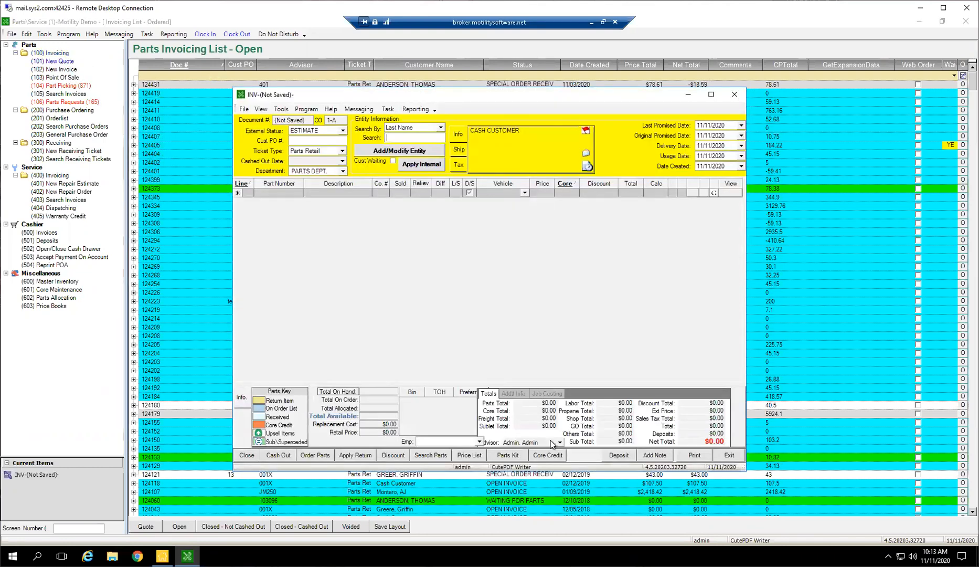
drag(542, 471, 550, 132)
drag(531, 65, 527, 60)
Create a new parts invoice, place its shortened window below the quote, and open a Point of Sale ticket.
click(50, 70)
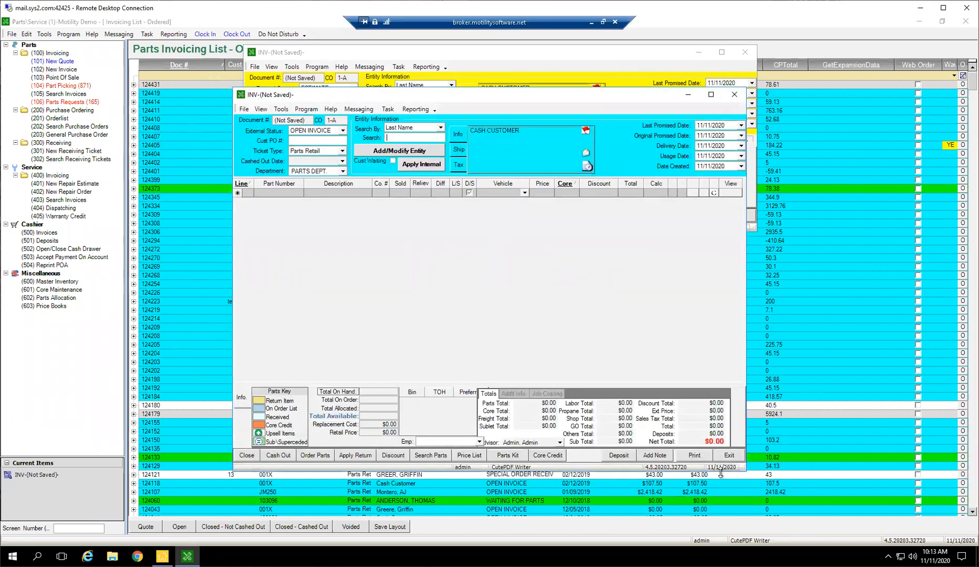
drag(601, 102, 407, 231)
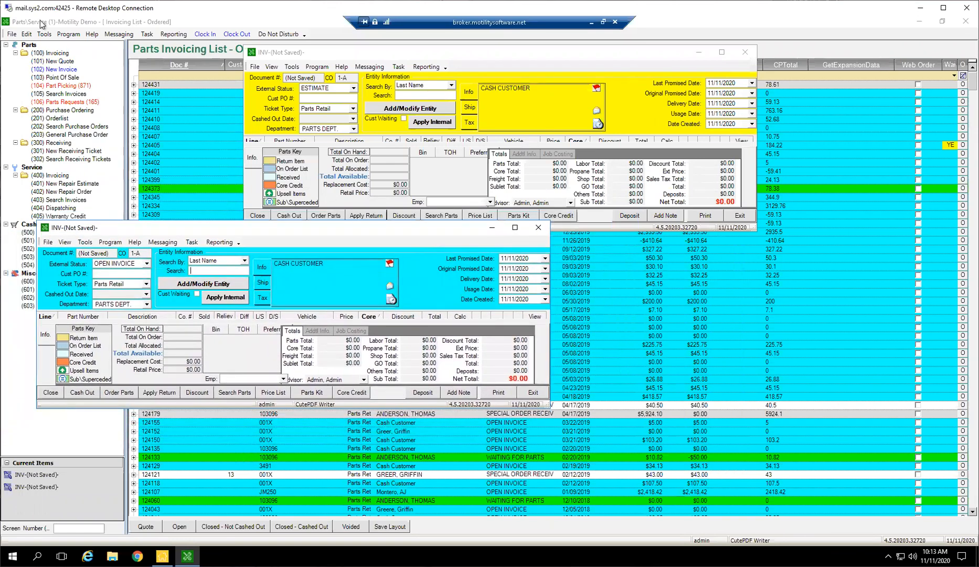
click(65, 78)
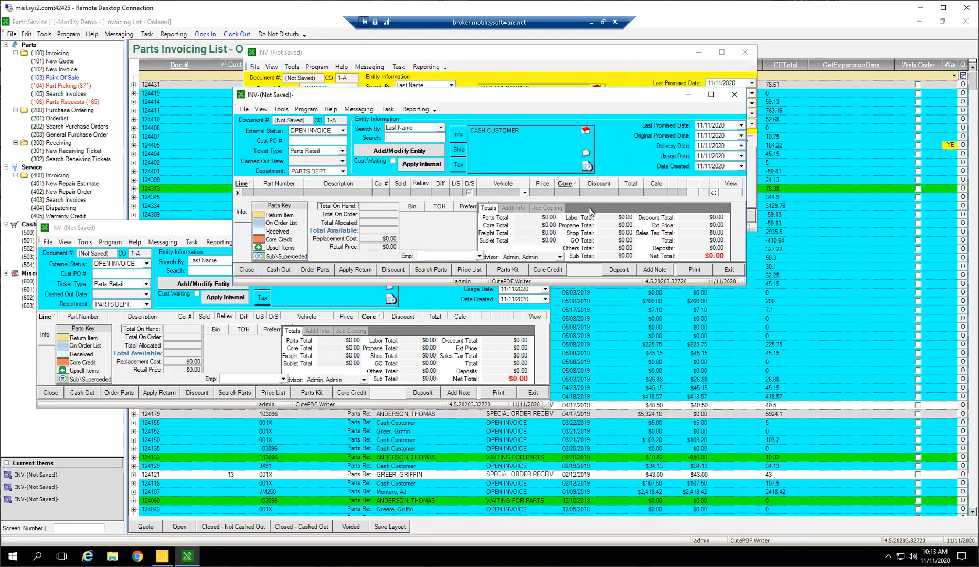
Arrange the invoice and Point of Sale windows side by side below the quote, narrowing both so they do not overlap.
drag(626, 286, 689, 229)
click(439, 239)
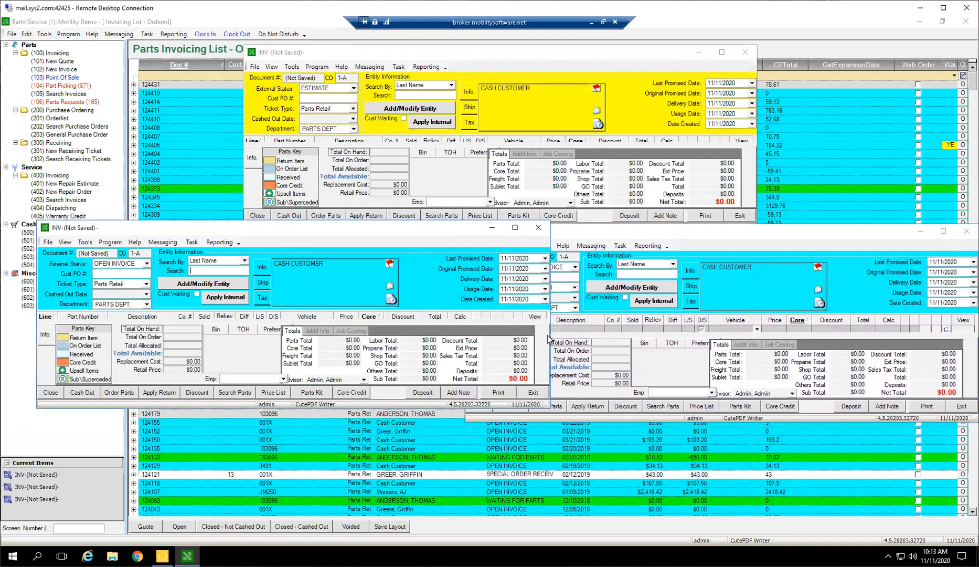
drag(548, 339, 496, 339)
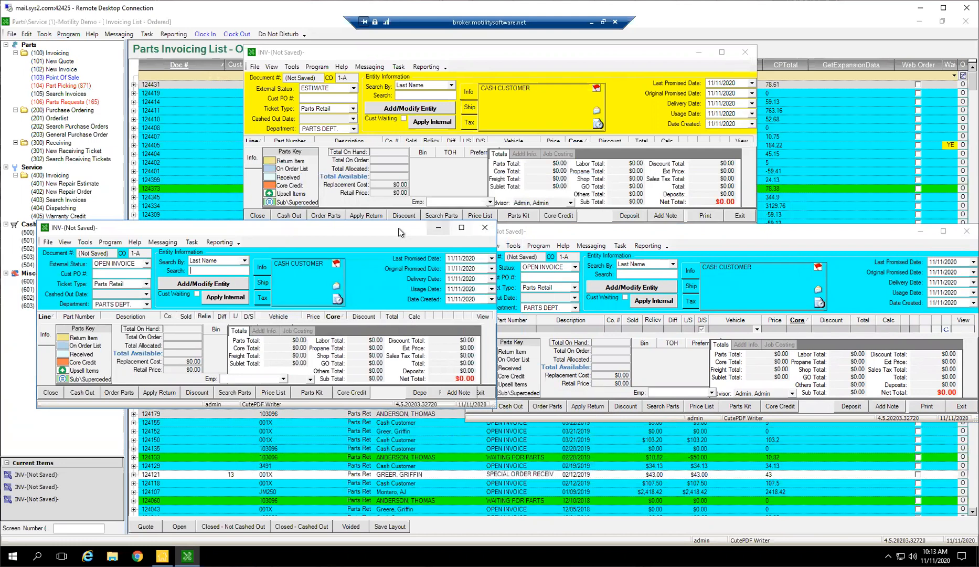
drag(400, 233, 365, 250)
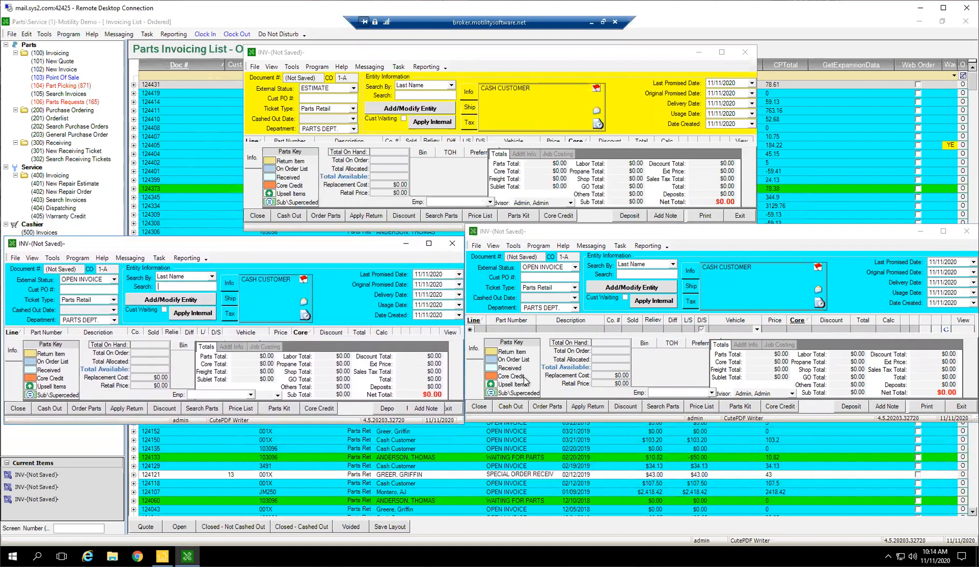
click(507, 235)
mouse_move(752, 234)
mouse_down()
mouse_move(724, 248)
mouse_move(744, 249)
mouse_up()
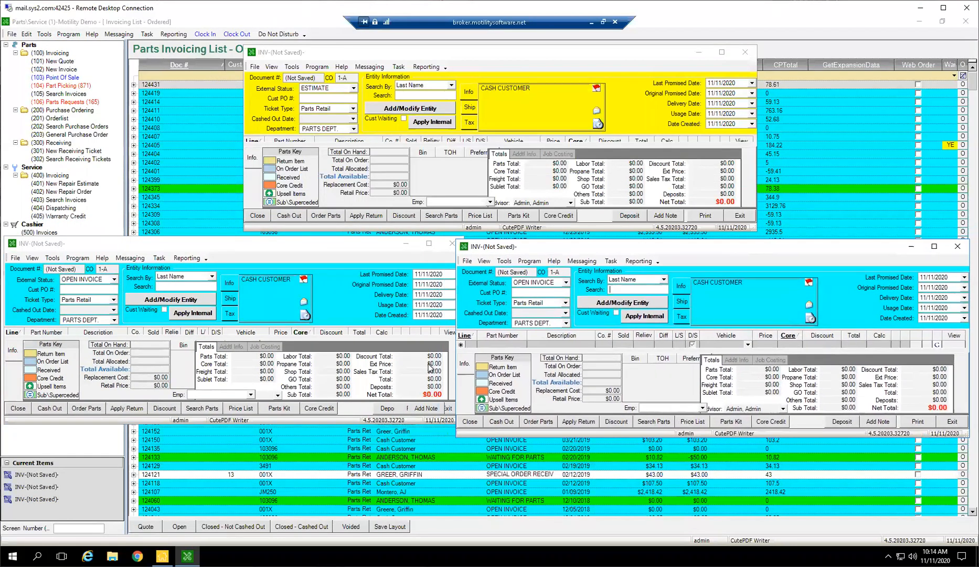
drag(454, 384, 494, 385)
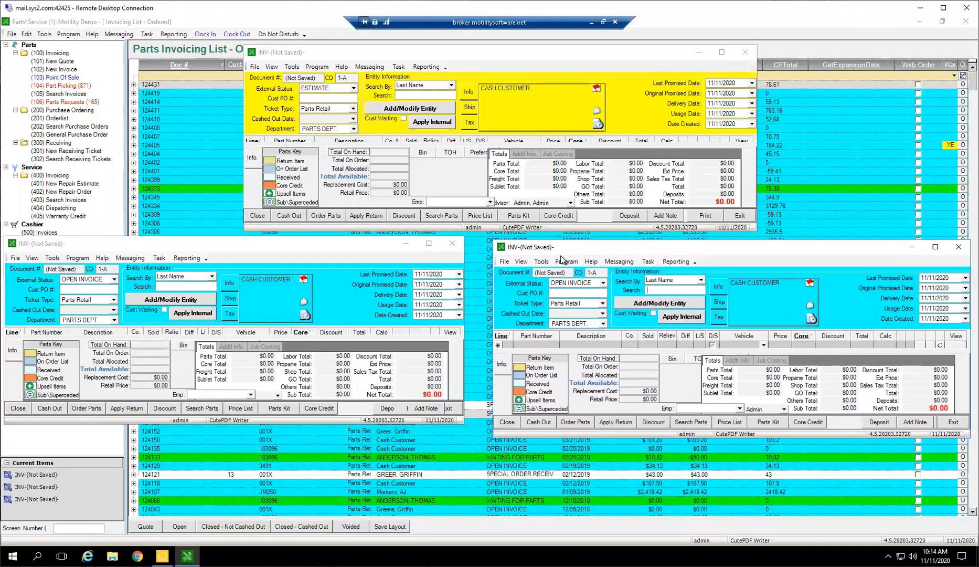
drag(557, 250, 539, 246)
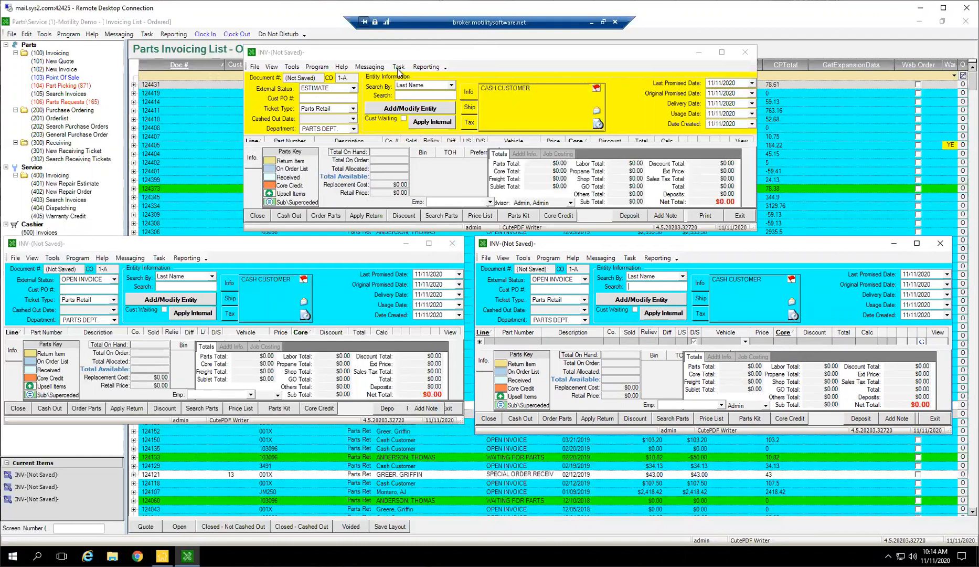
Change the new quote's external status to OPEN INVOICE and close its window.
click(356, 89)
scroll(344, 128, down, 2)
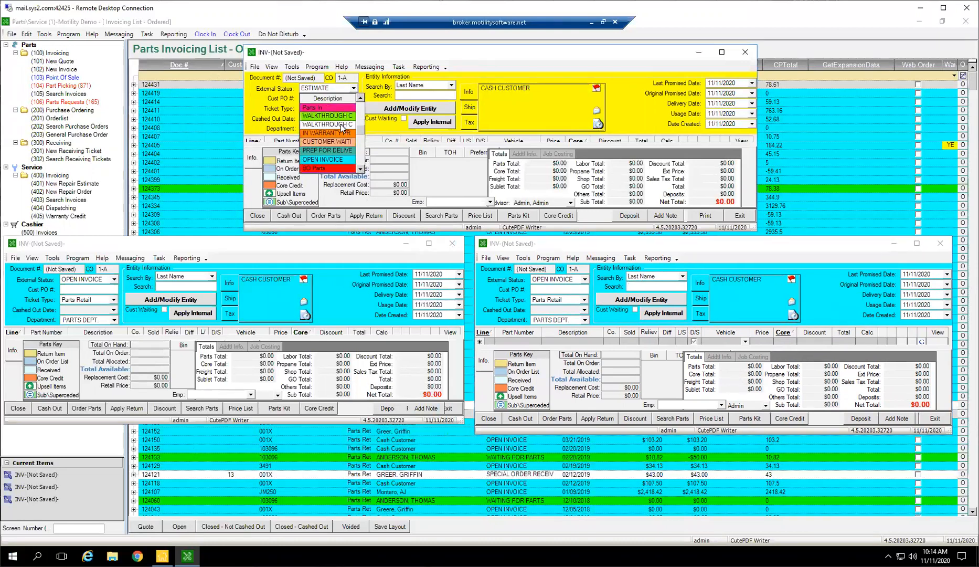
click(328, 161)
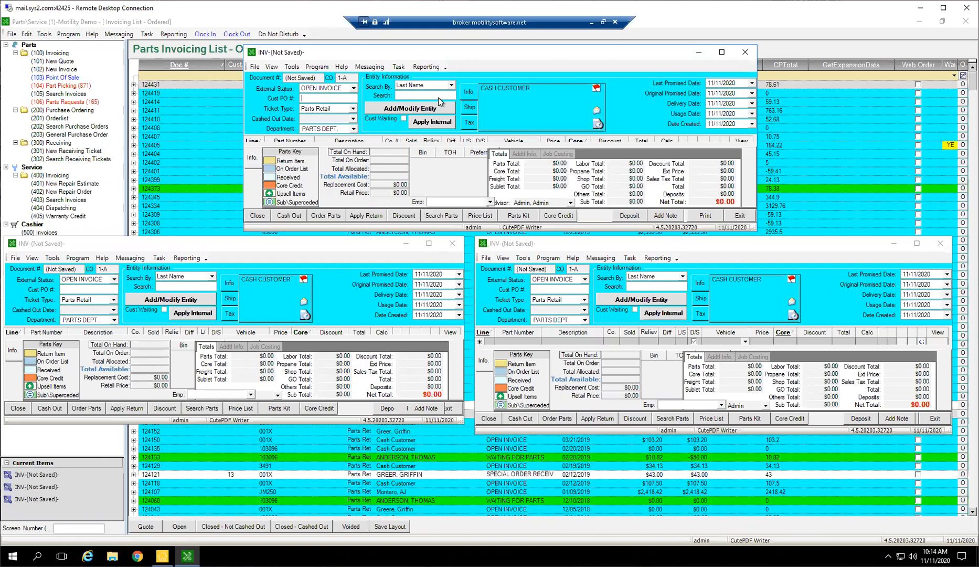
drag(512, 53, 461, 88)
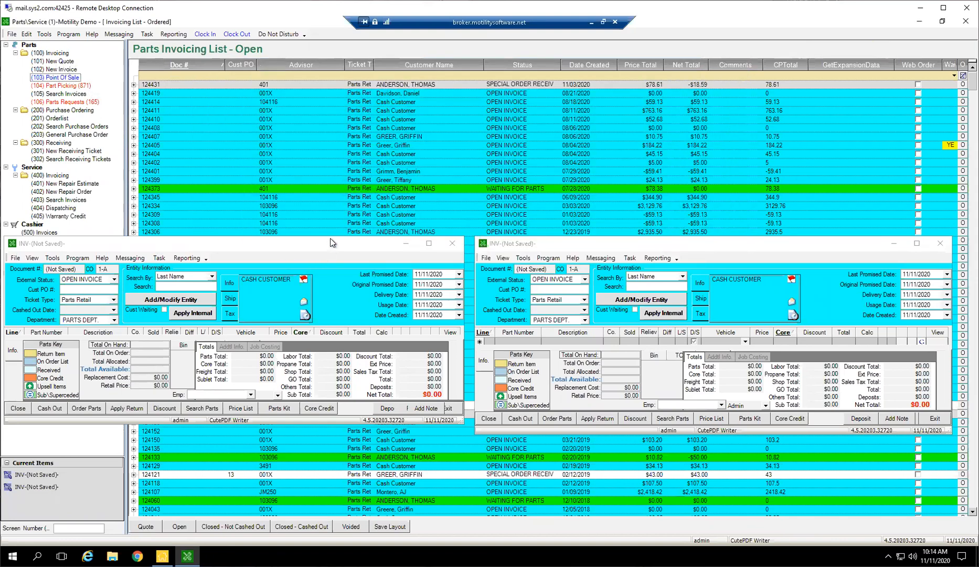
Extend the invoice and Point of Sale windows upward so their line grids are fully displayed.
drag(330, 236, 330, 135)
click(655, 240)
drag(661, 202, 659, 143)
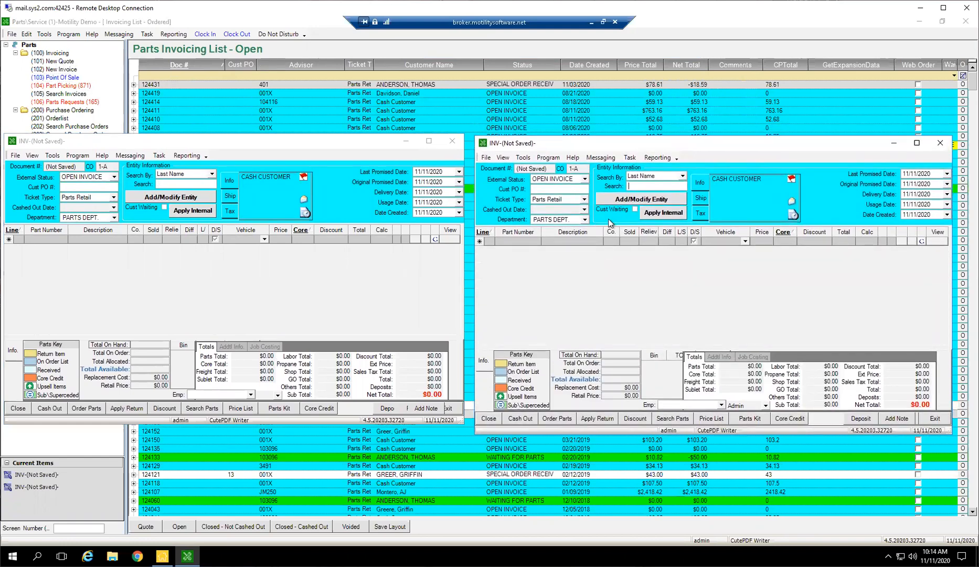
Add part number 123, Flexible Hose, to the new invoice and accept the default part cost.
click(36, 241)
text(123)
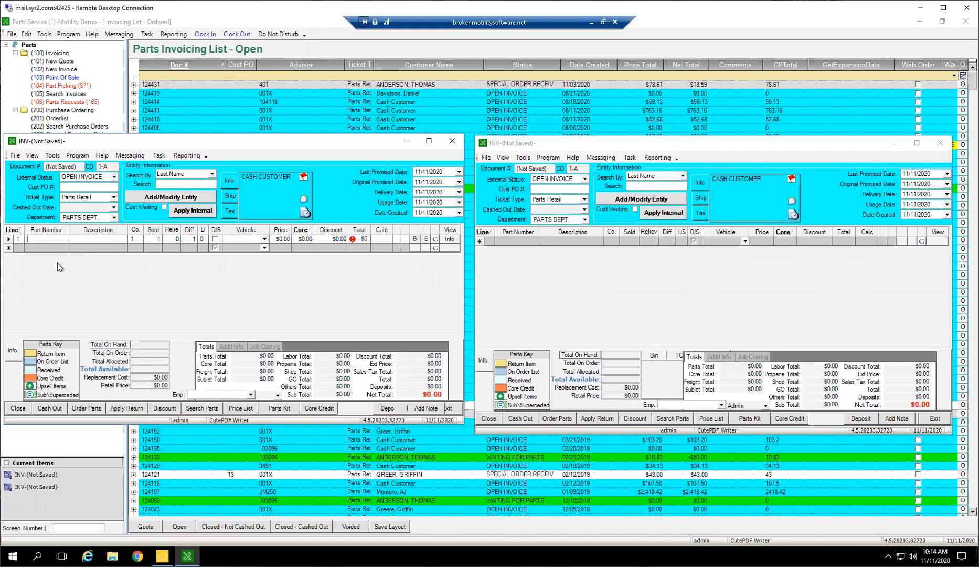
key(Return)
click(355, 343)
click(561, 324)
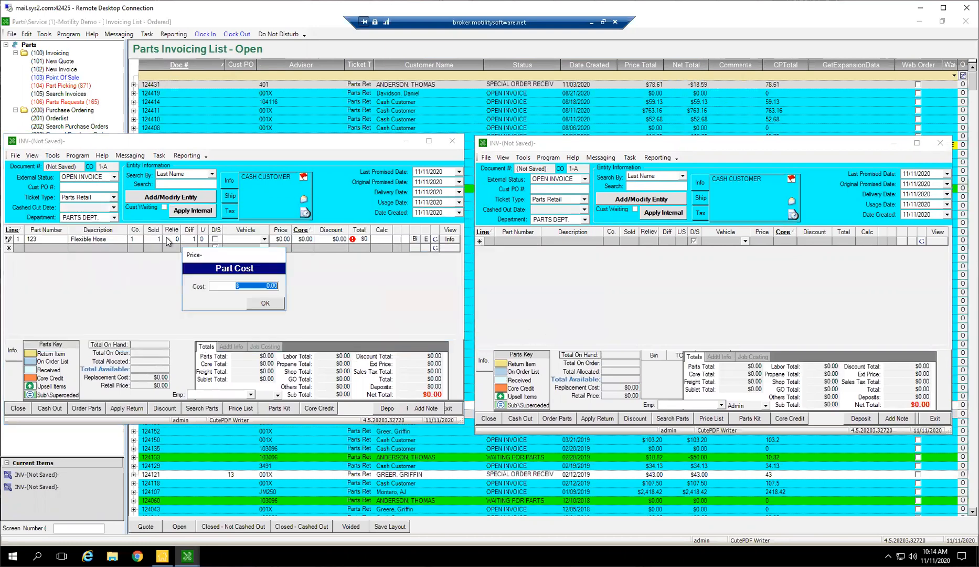
click(265, 302)
click(268, 304)
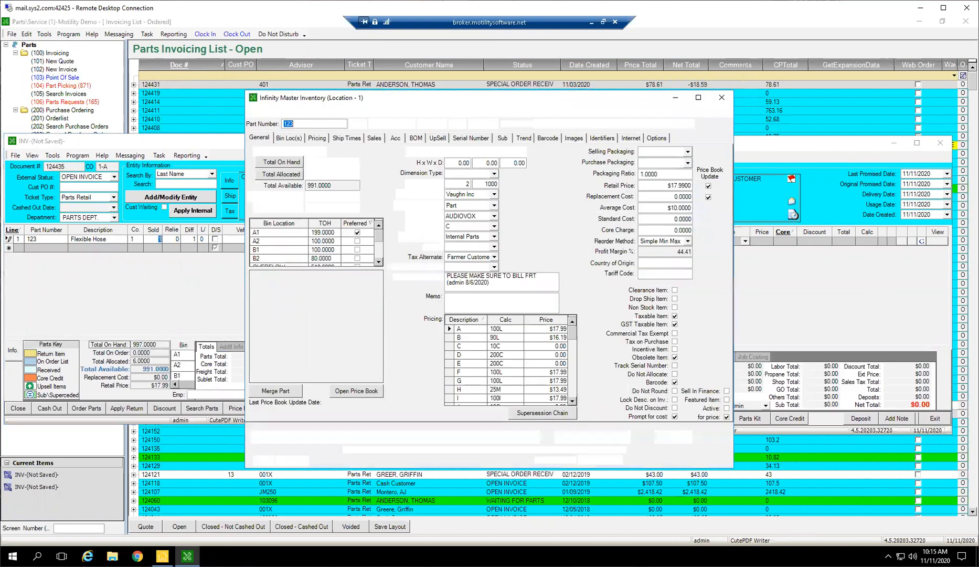
Disable prompting for price and cost in the master inventory record of part 123, save it and exit.
click(726, 418)
click(675, 416)
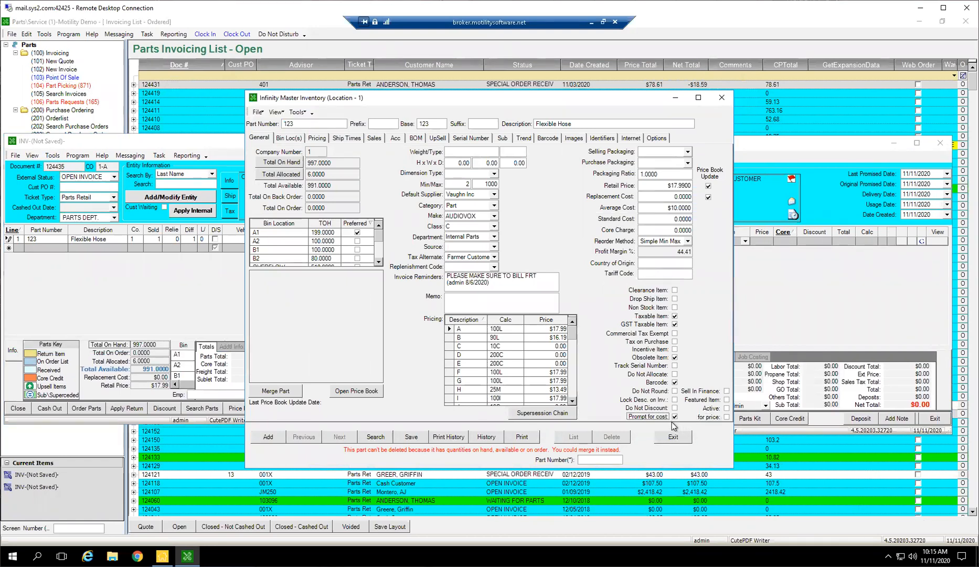
click(426, 440)
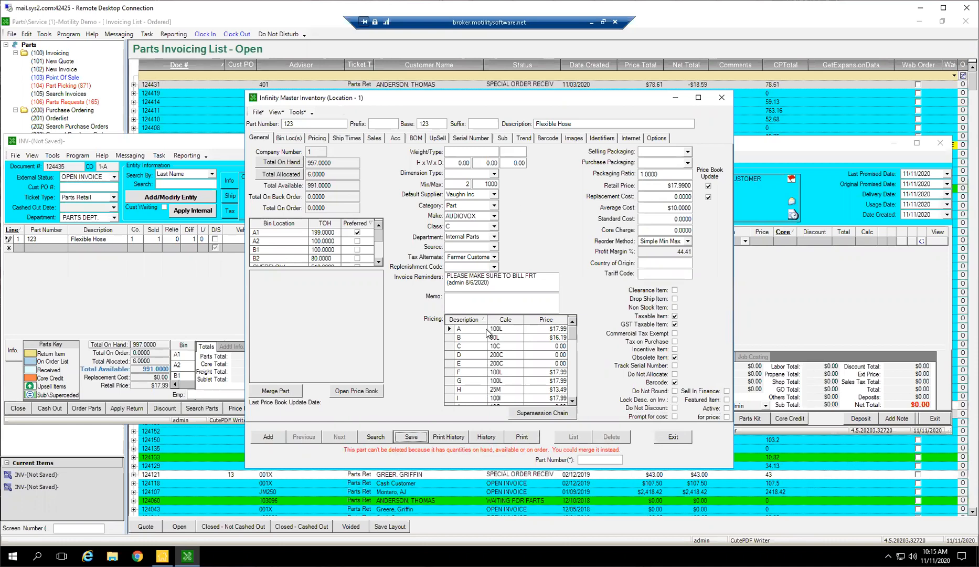
click(684, 443)
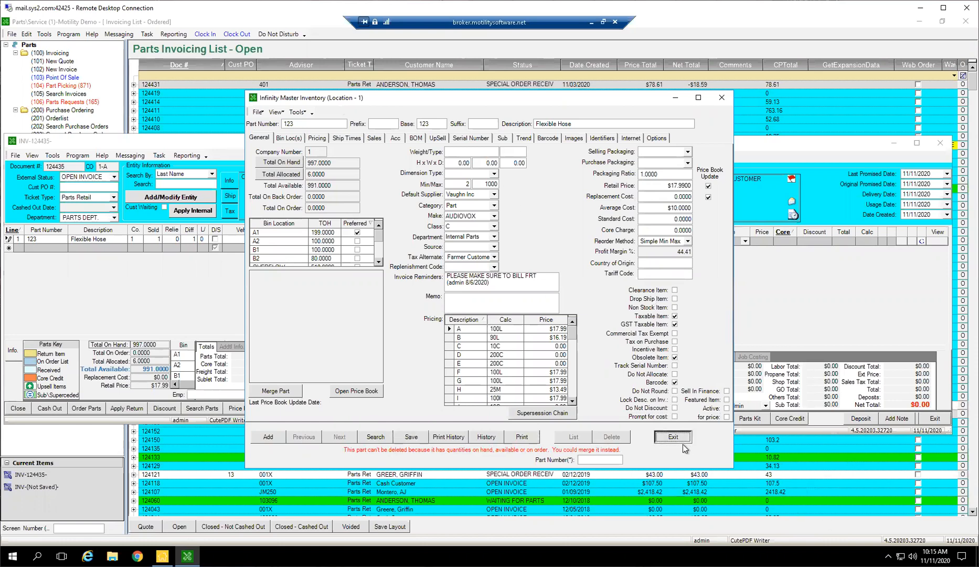
click(677, 439)
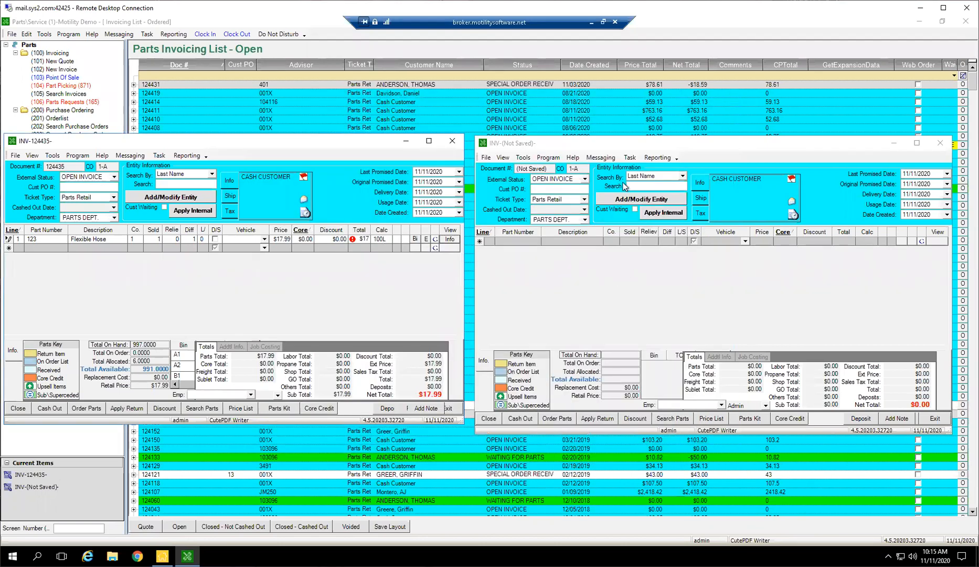
Set the sold quantity of the Flexible Hose line on the invoice to 3.
click(157, 239)
click(178, 239)
click(162, 241)
text(3)
key(Tab)
Set the Flexible Hose line's sold quantity to 0 and restore it to 3.
click(153, 238)
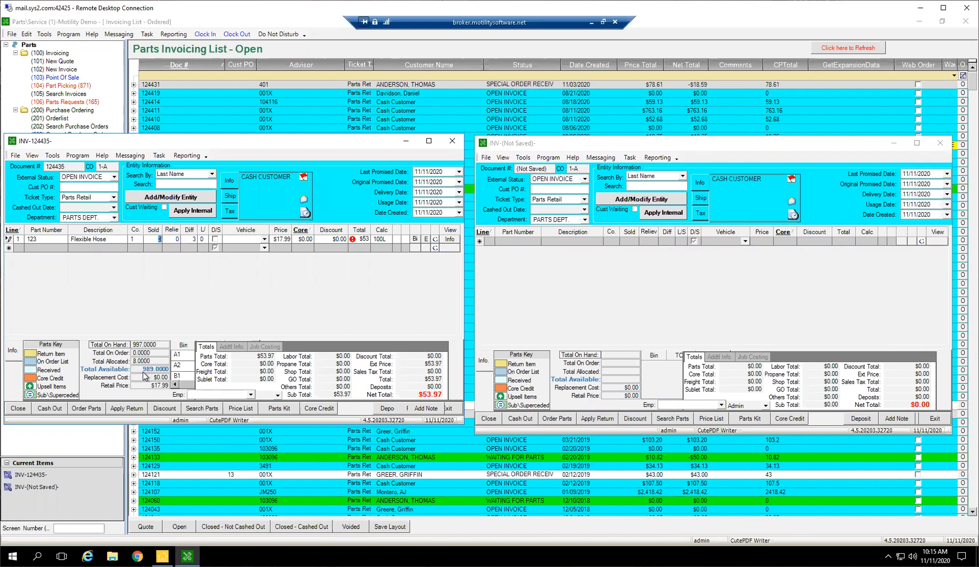
click(159, 239)
key(BackSpace)
text(0)
key(Tab)
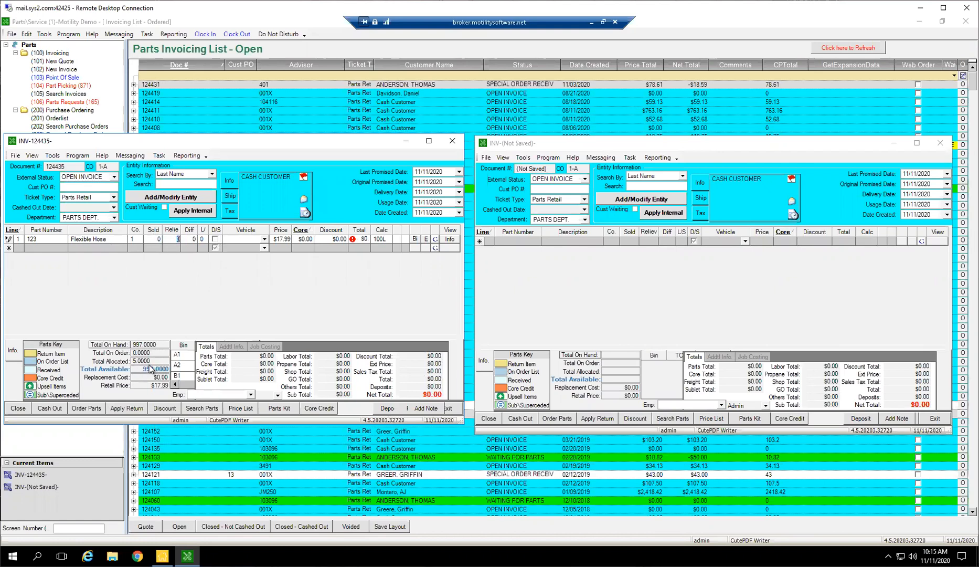
click(159, 240)
text(3)
key(Tab)
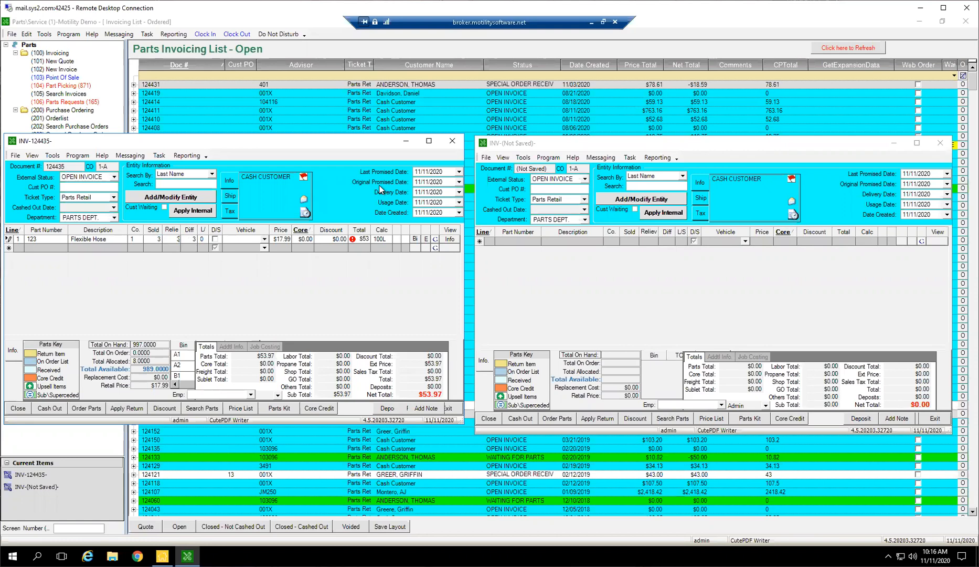
Set the relieved quantity of the Flexible Hose line on the invoice to 3.
key(Tab)
click(171, 239)
click(190, 209)
drag(162, 239, 157, 237)
click(158, 239)
key(Tab)
text(3)
key(Tab)
Add part 123, Flexible Hose, from supplier Vaughn Inc to the Point of Sale ticket.
click(524, 242)
text(123)
key(Return)
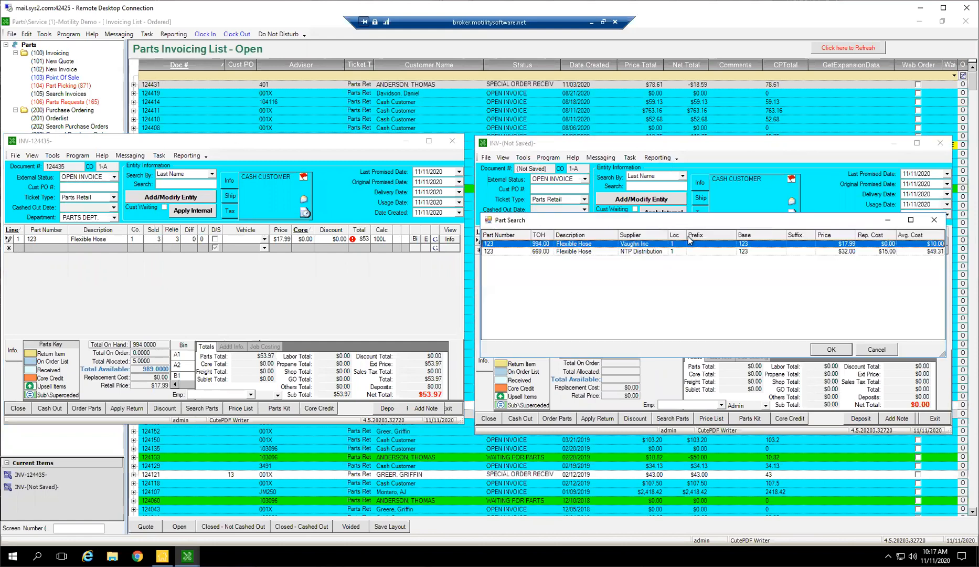
click(819, 347)
click(569, 327)
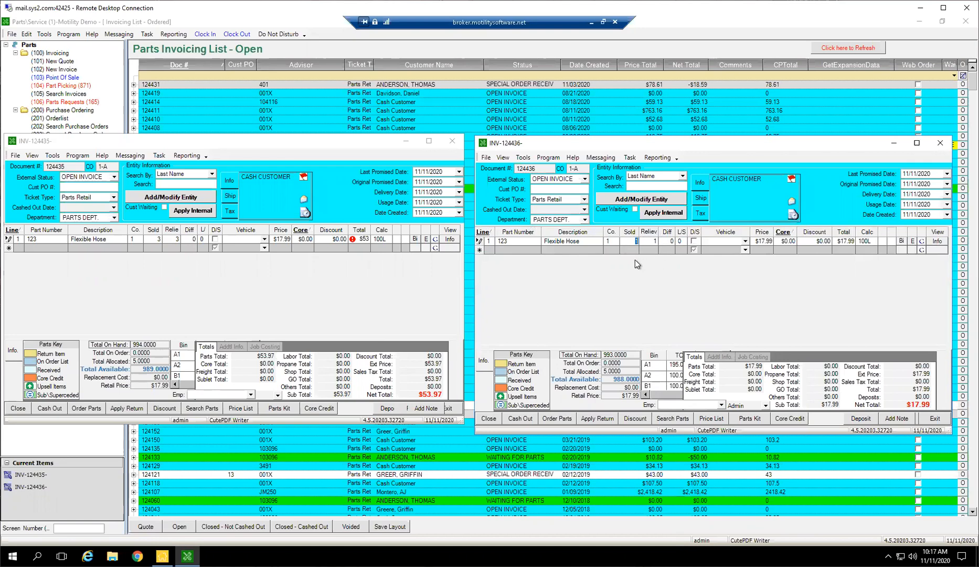
click(508, 250)
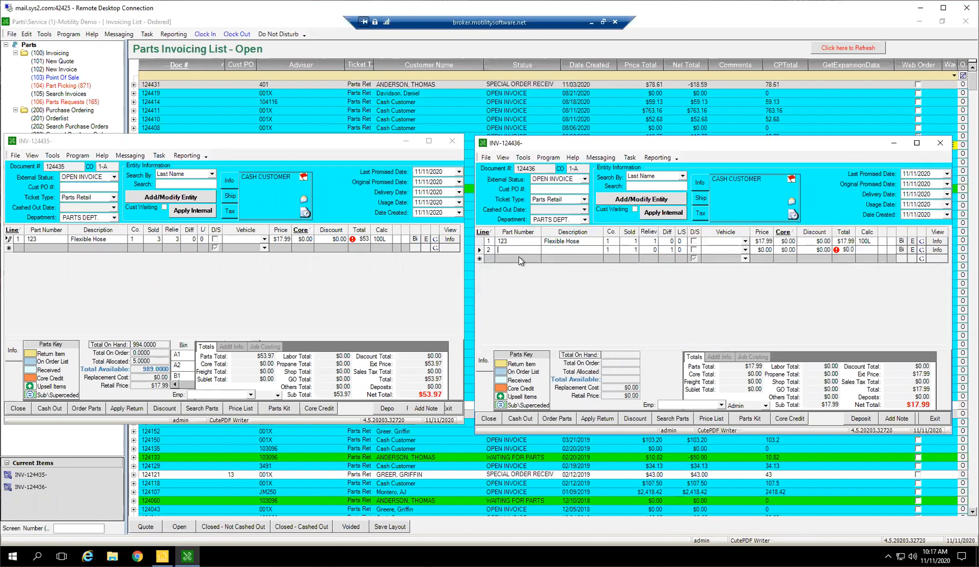
click(636, 244)
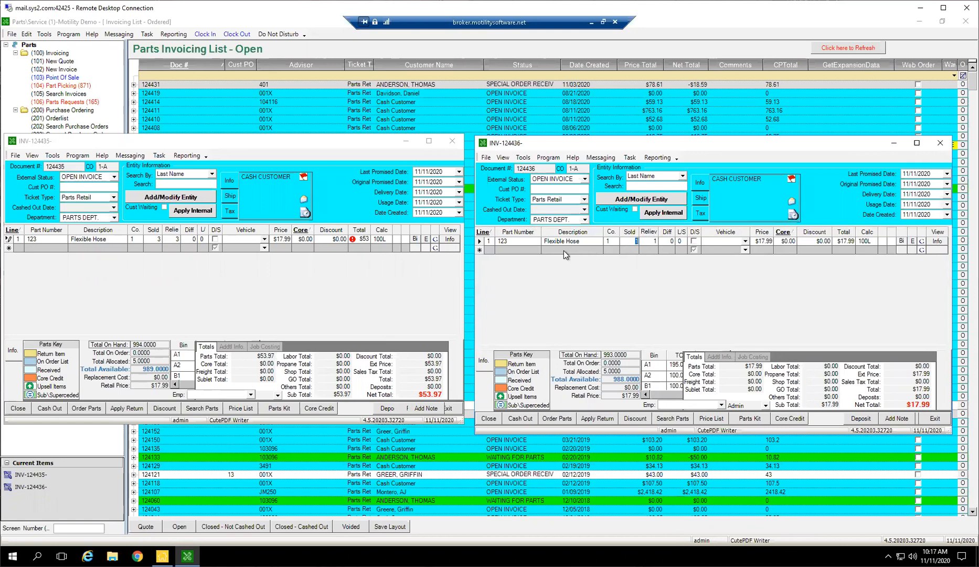
Delete the Flexible Hose line from the Point of Sale ticket and close the ticket.
drag(475, 244, 478, 244)
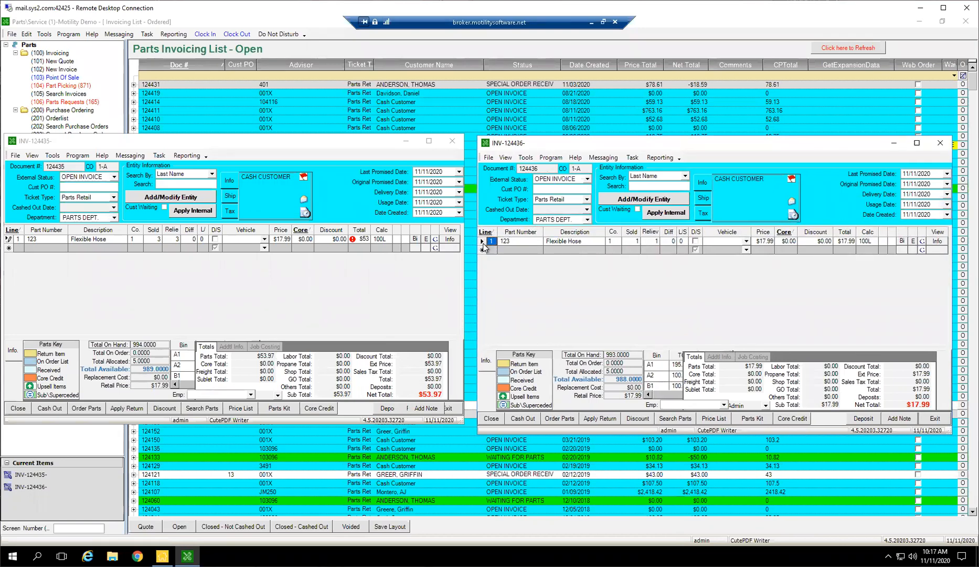
click(493, 241)
key(Delete)
key(Return)
click(940, 142)
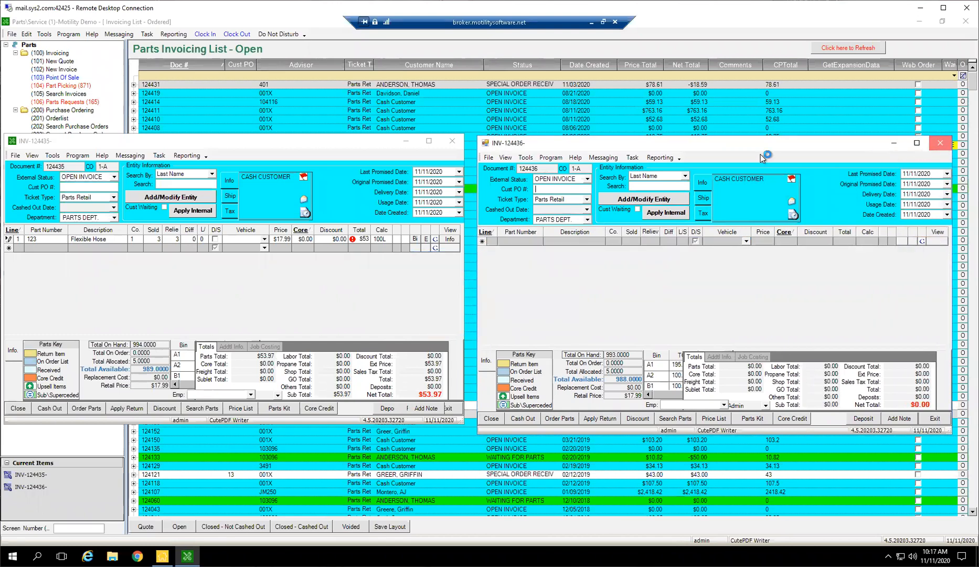
Close the remaining invoice containing the Flexible Hose line.
click(66, 77)
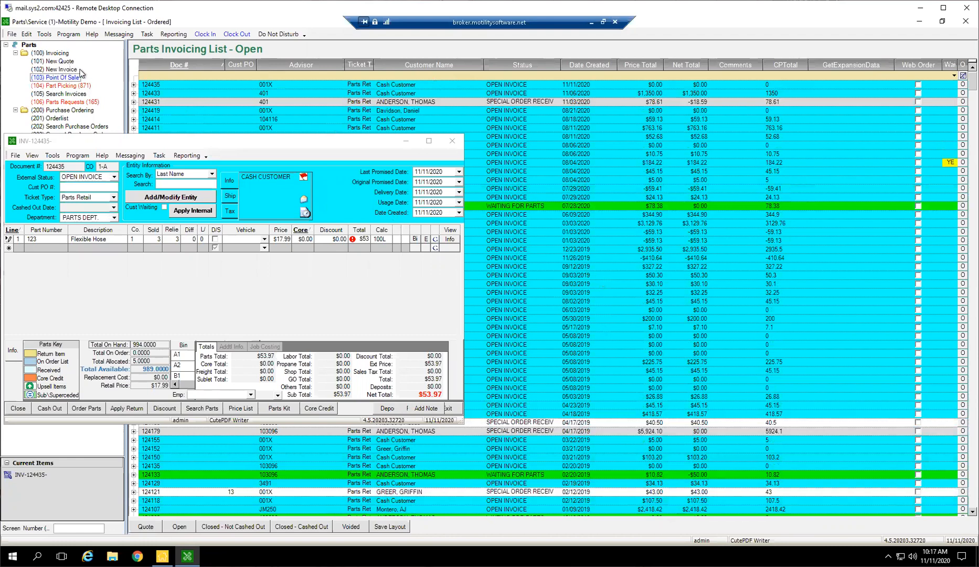
click(172, 238)
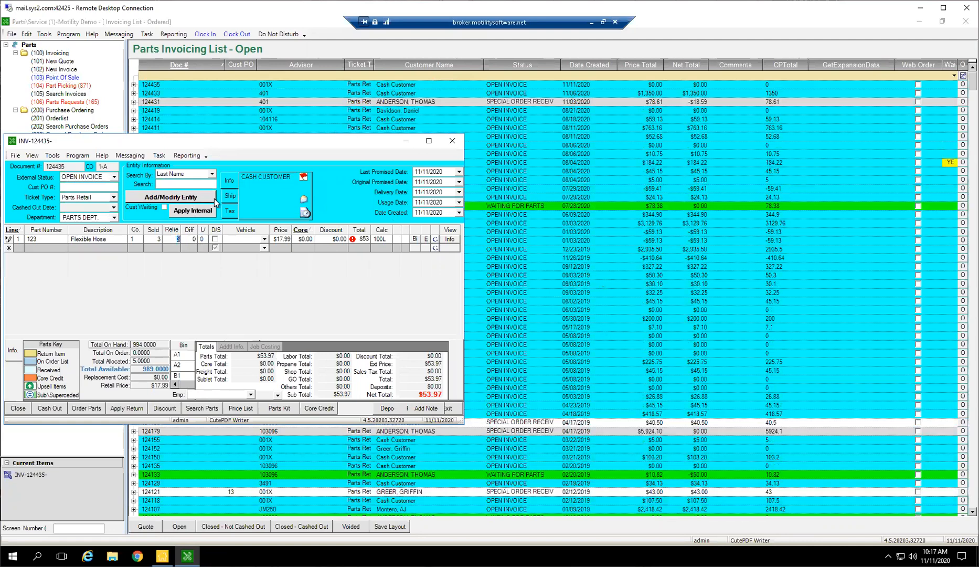
click(450, 140)
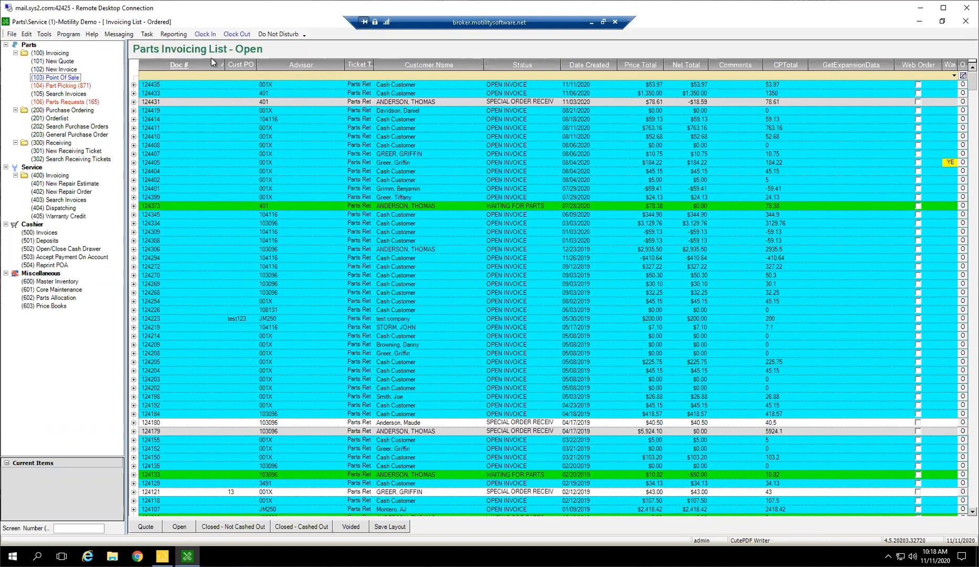
Show the Quote invoicing list, open a new parts quote and close it without entering anything.
click(146, 527)
click(70, 61)
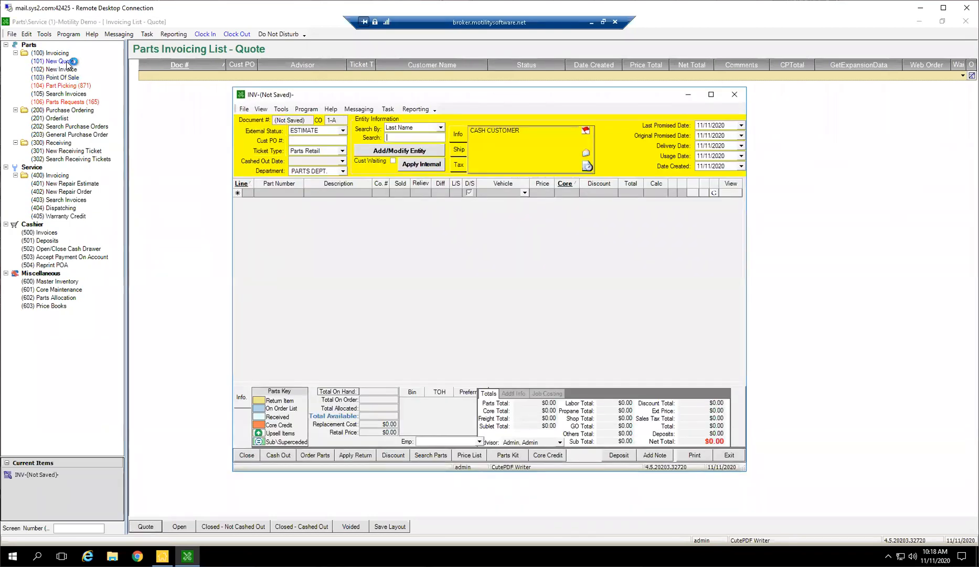
click(740, 95)
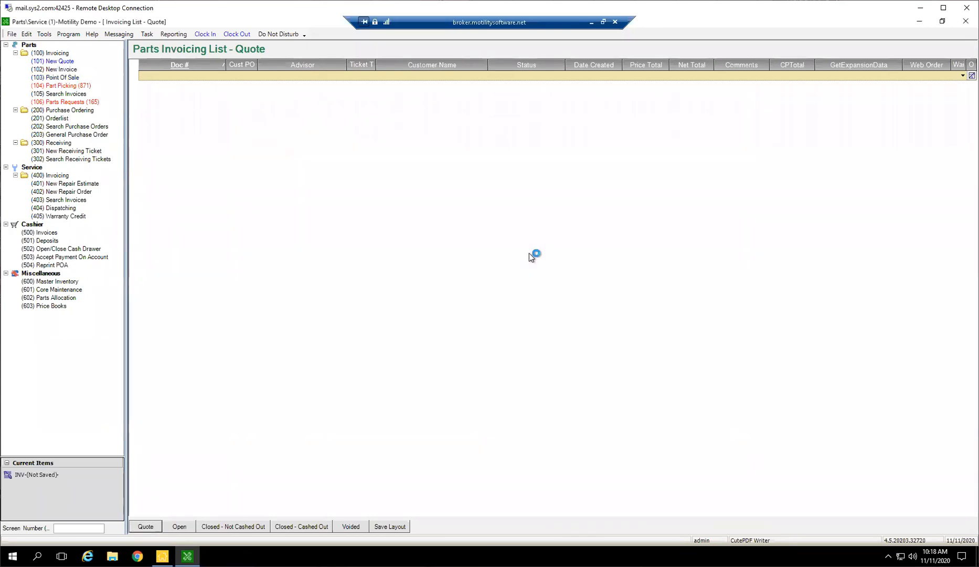
Display the Open parts invoicing list and browse down through its older invoices.
click(179, 526)
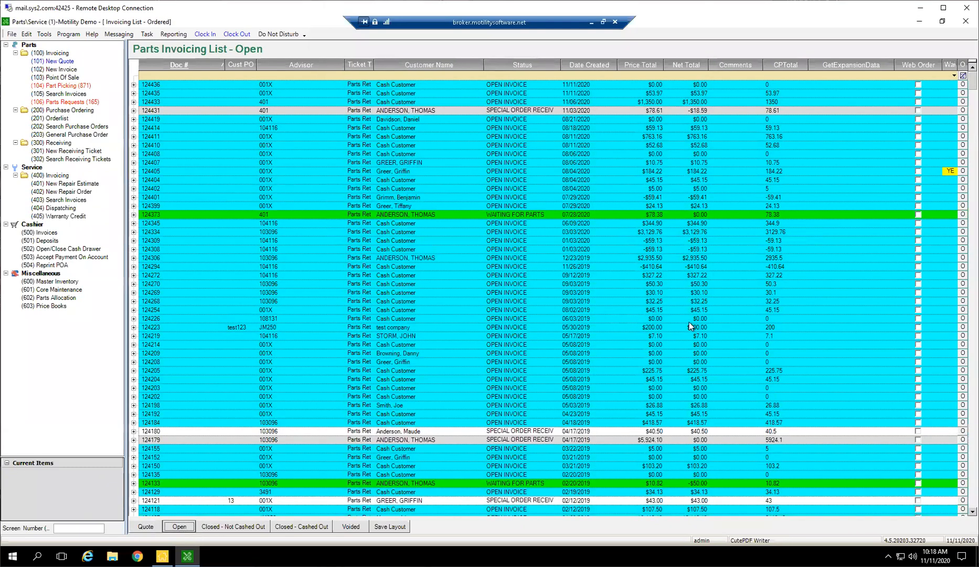
click(700, 317)
scroll(658, 342, down, 15)
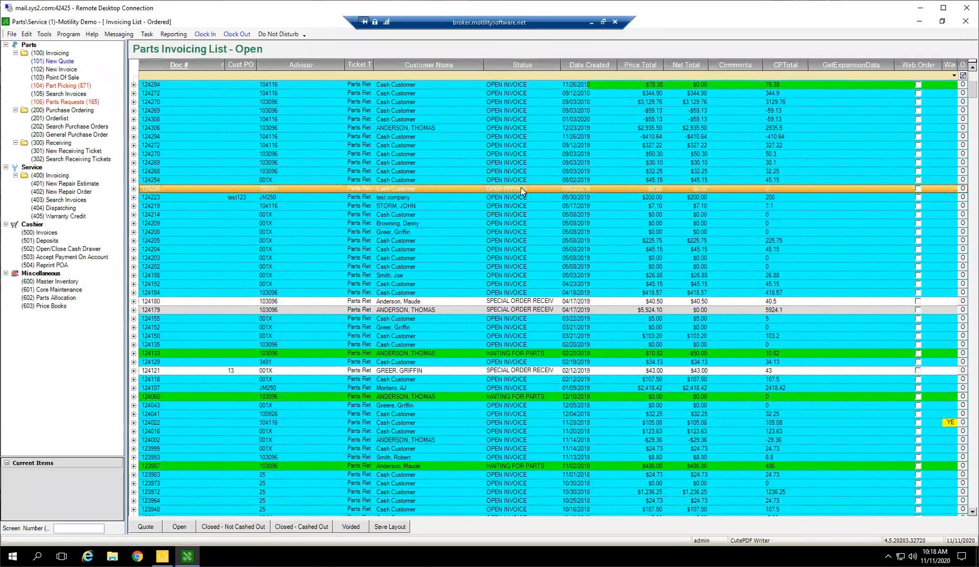
scroll(588, 422, down, 20)
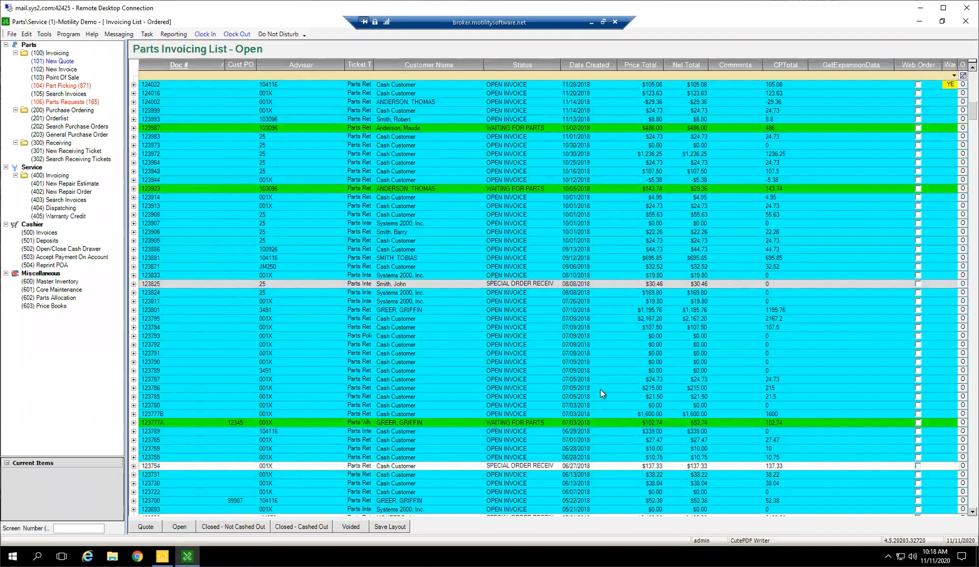
Examine the dates and statuses of the older open parts invoices, from 2018 back to January 2013.
scroll(632, 372, down, 12)
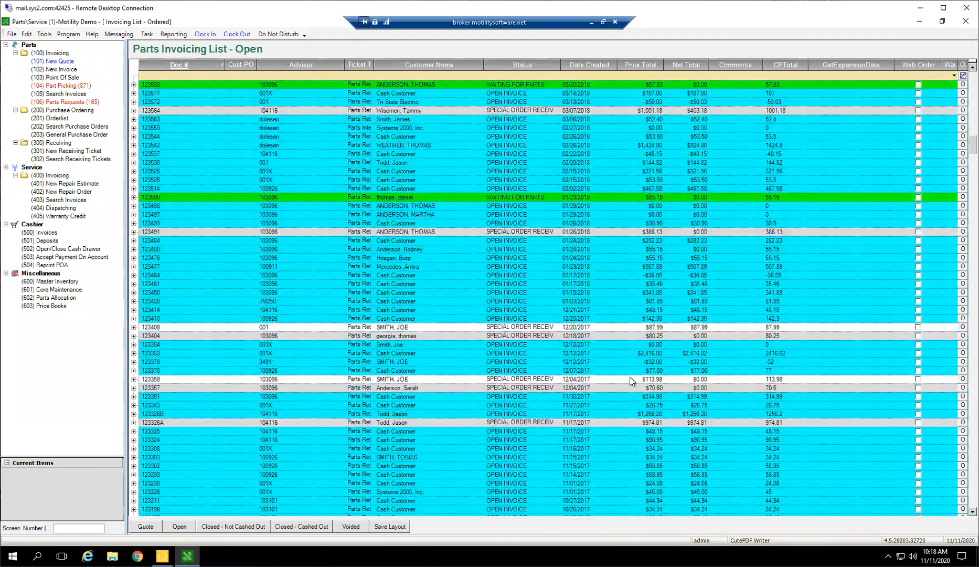
scroll(797, 345, down, 20)
scroll(590, 371, down, 10)
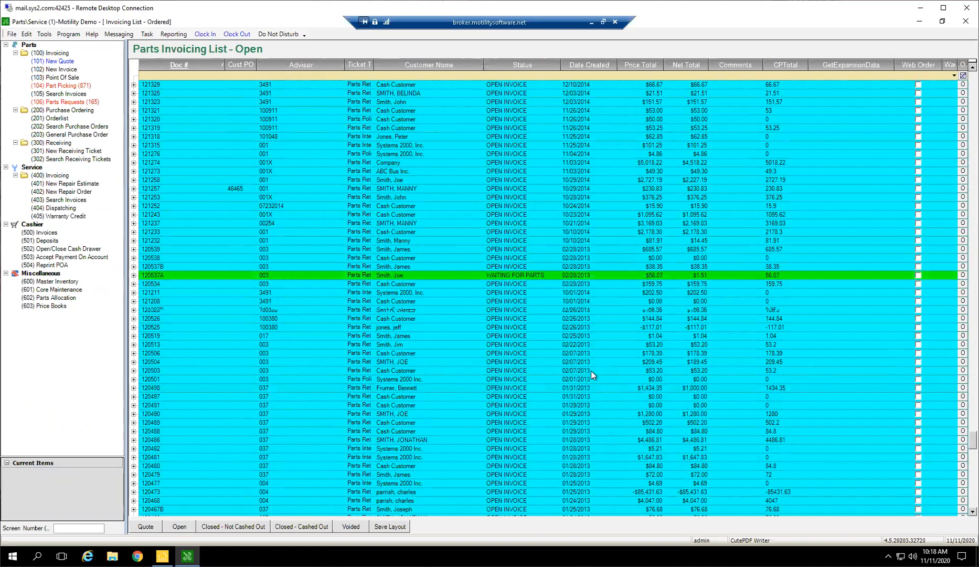
scroll(587, 363, down, 4)
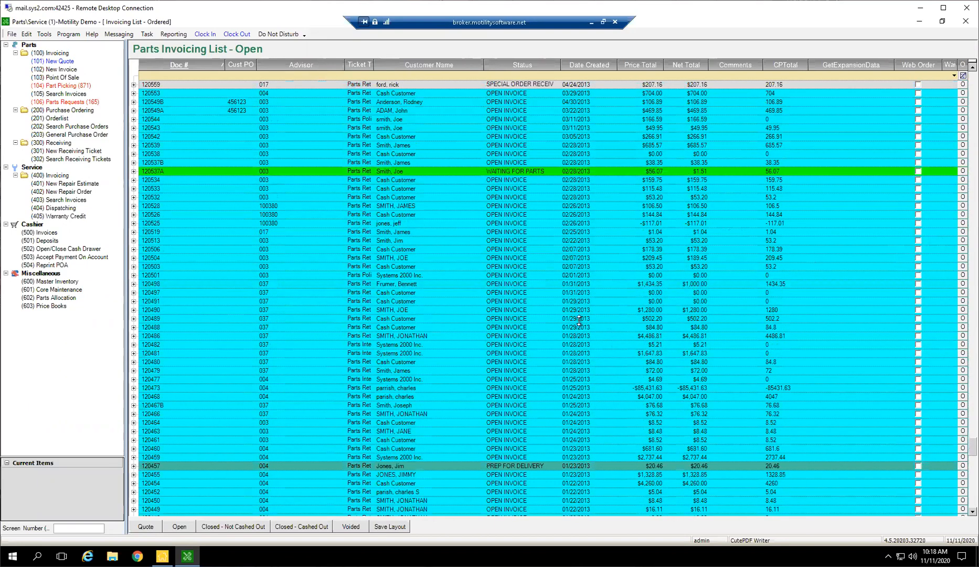
scroll(577, 328, down, 4)
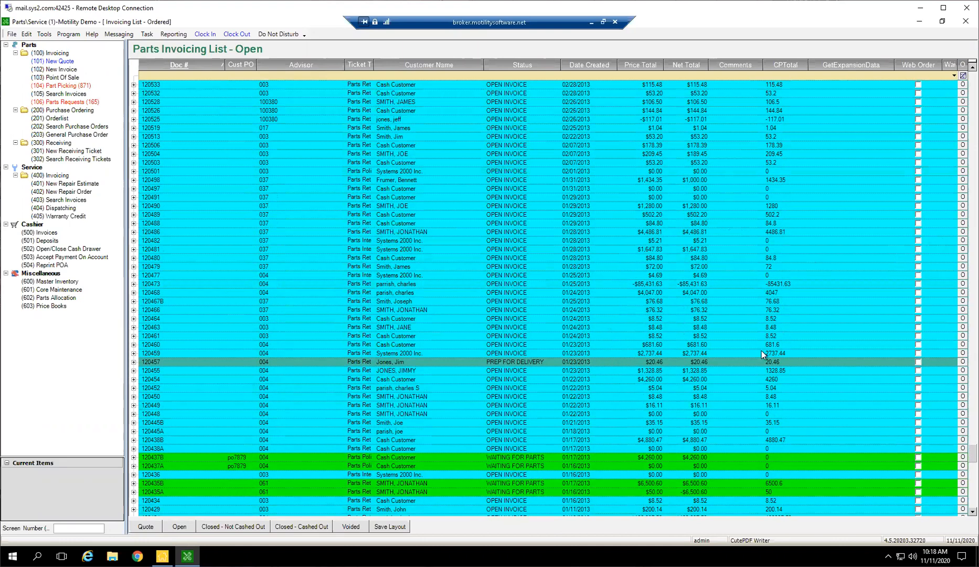
drag(973, 454, 973, 138)
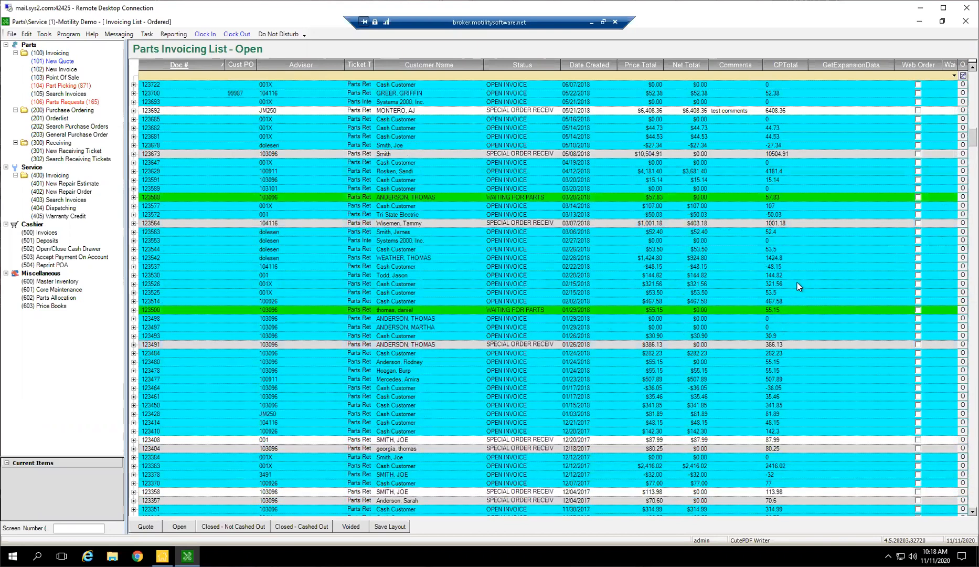
scroll(798, 283, up, 1)
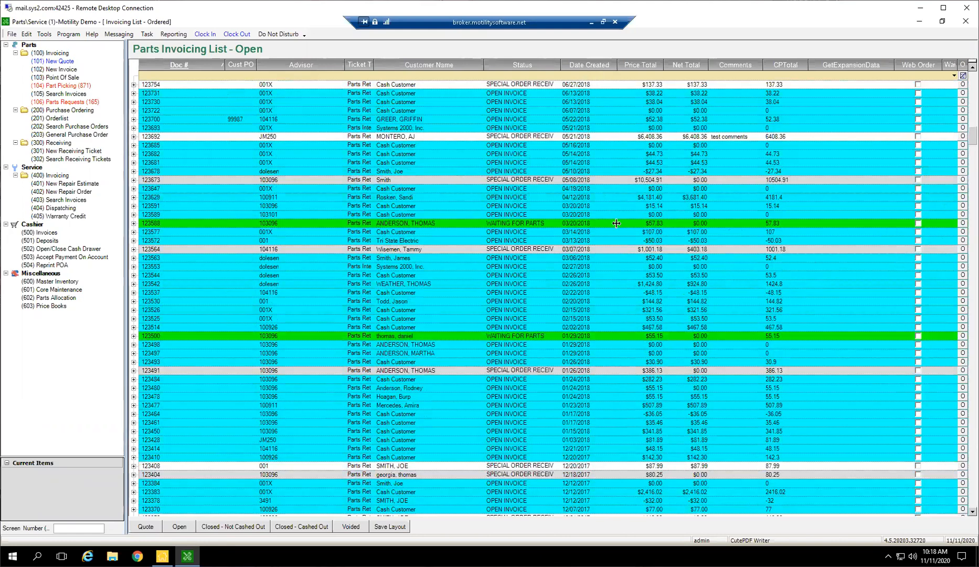
Void the empty Parts Internal invoice dated 02/27/2018 with the reason "old invoice cleanup" and exit it.
mouse_move(592, 269)
mouse_down()
mouse_move(588, 278)
mouse_move(585, 267)
mouse_up()
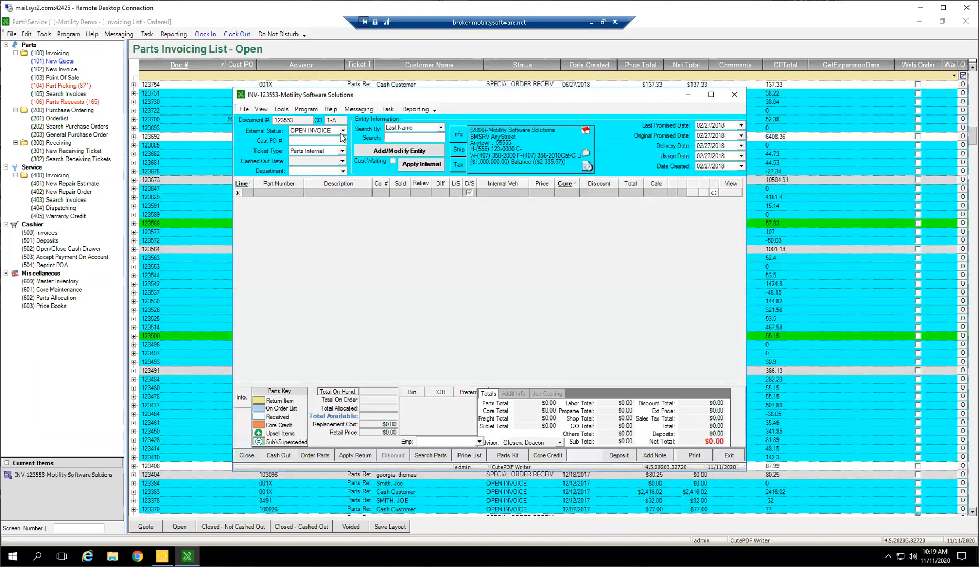
click(343, 131)
scroll(338, 141, down, 3)
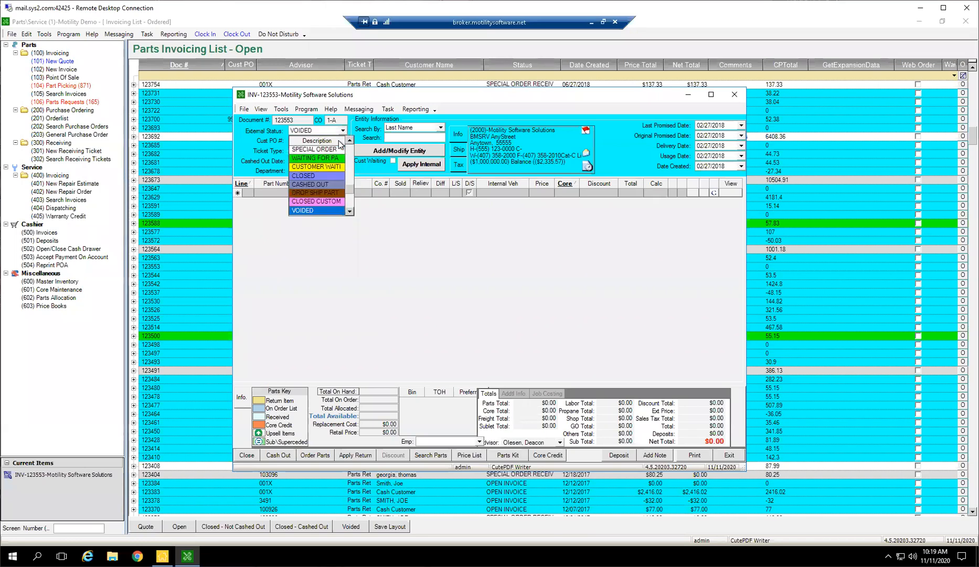
key(Return)
text(test)
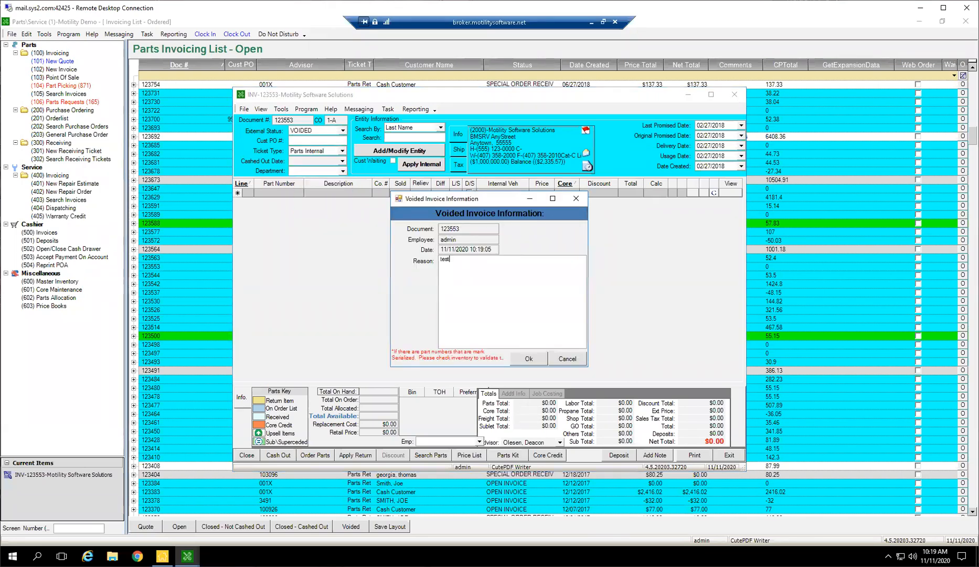
text(old invoice cleanup)
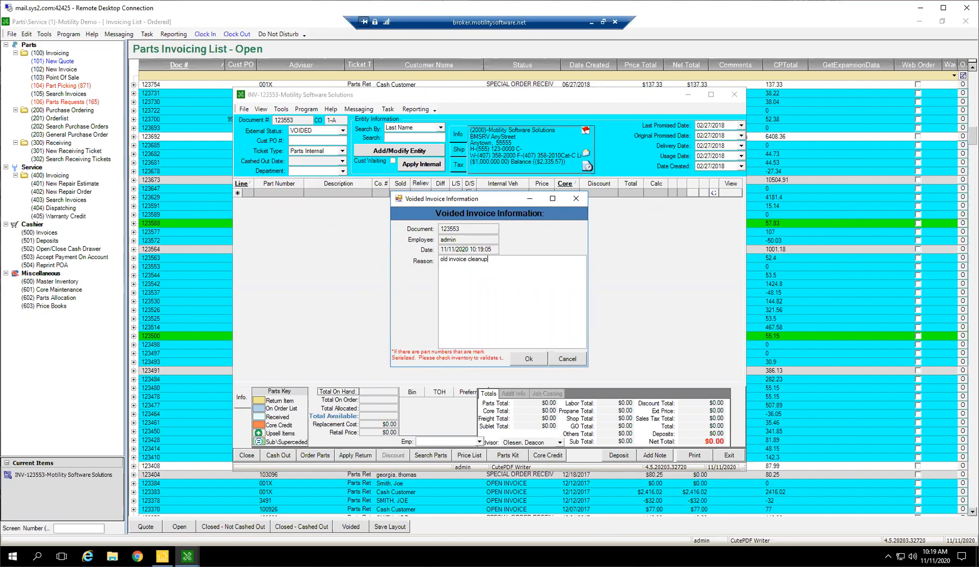
click(526, 361)
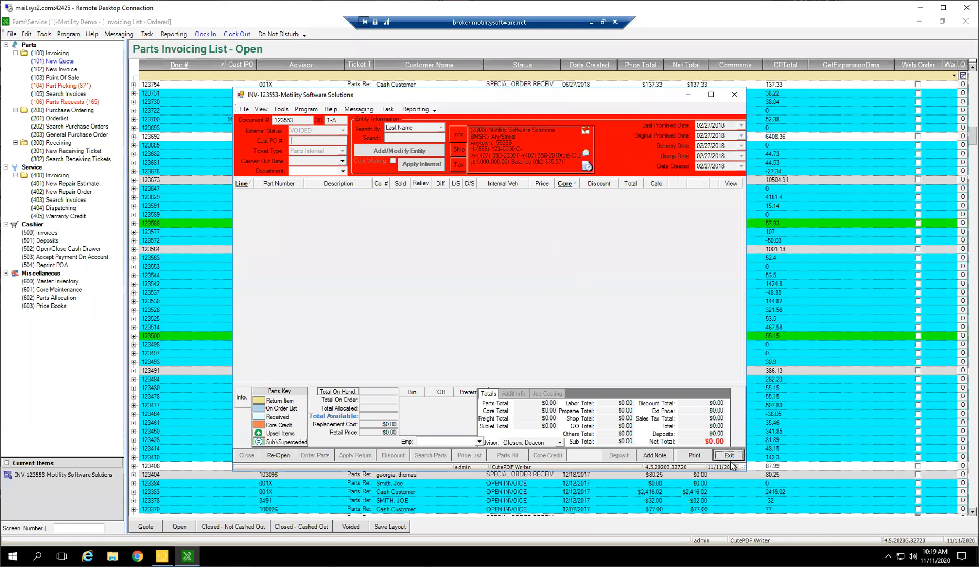
click(730, 455)
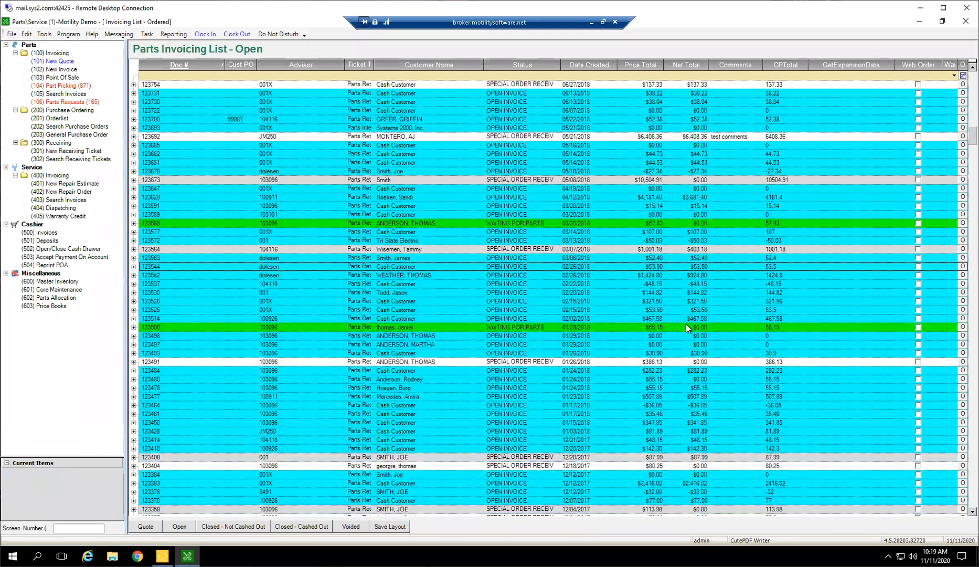
click(686, 327)
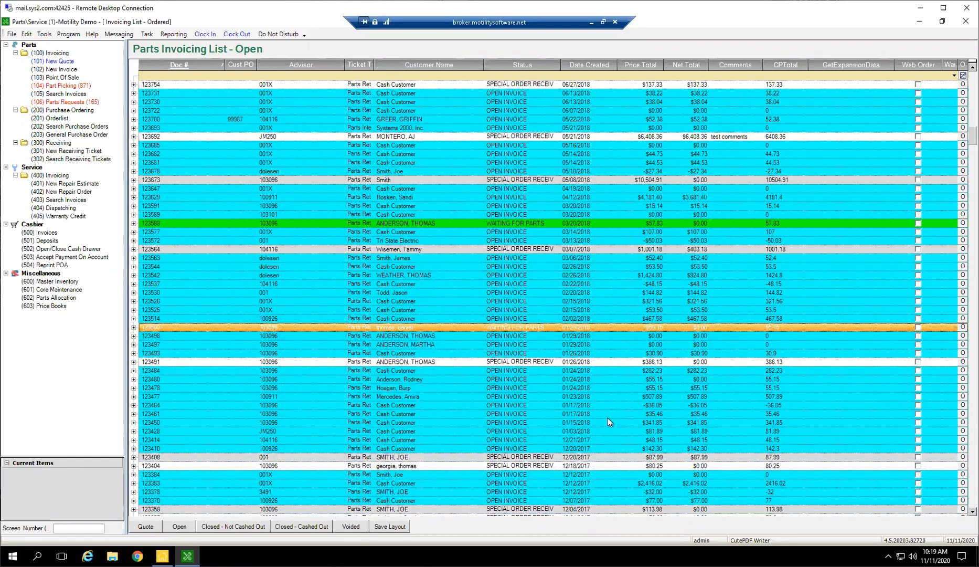
scroll(608, 418, down, 10)
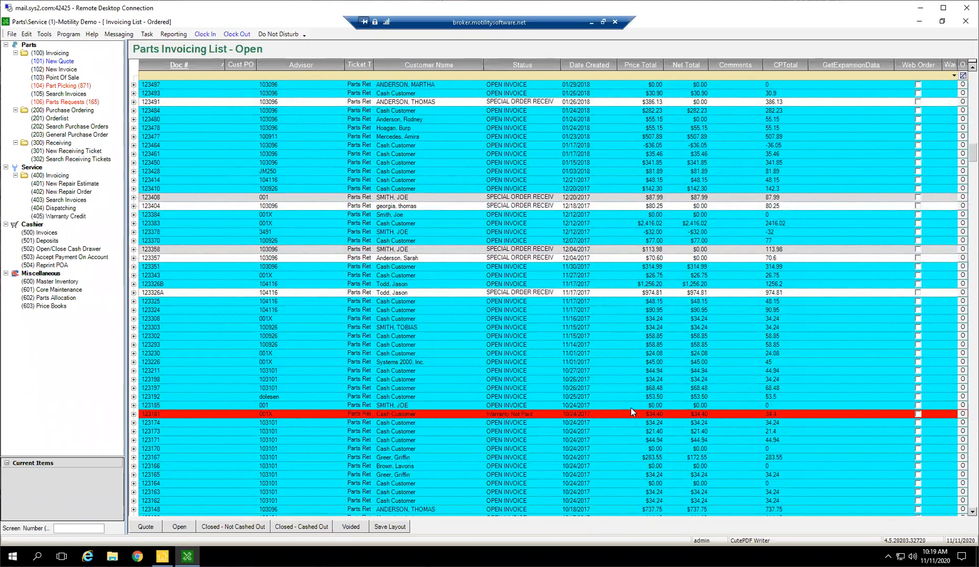
scroll(627, 402, up, 3)
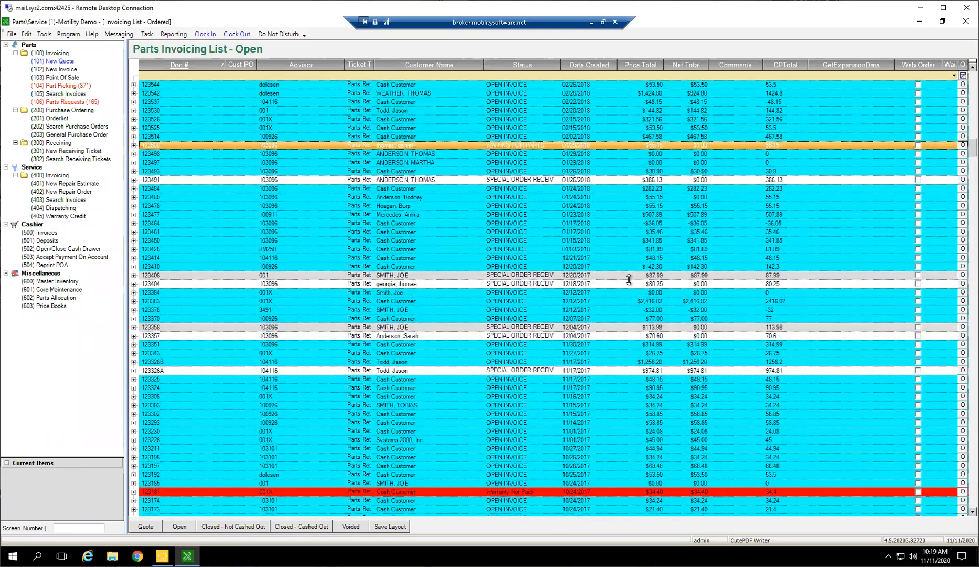
scroll(617, 304, up, 4)
scroll(407, 96, up, 3)
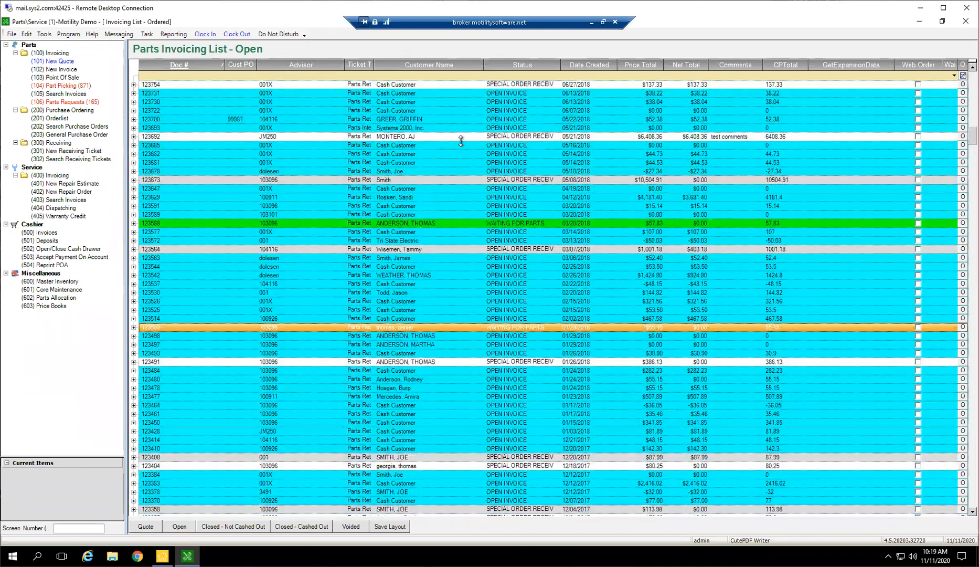
Start a new parts quote from the Quote list and assign the customer in row 5 of a last-name search.
click(146, 527)
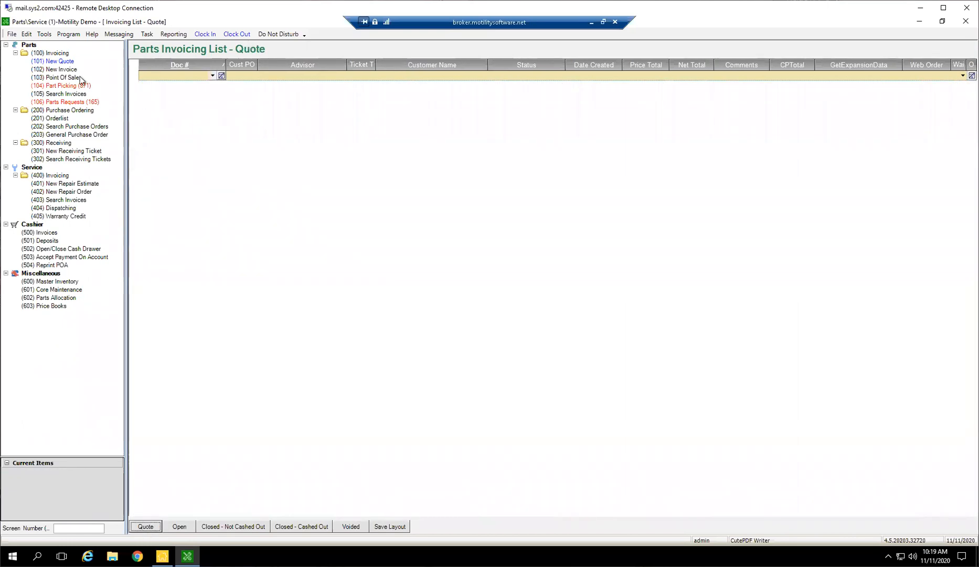
click(65, 61)
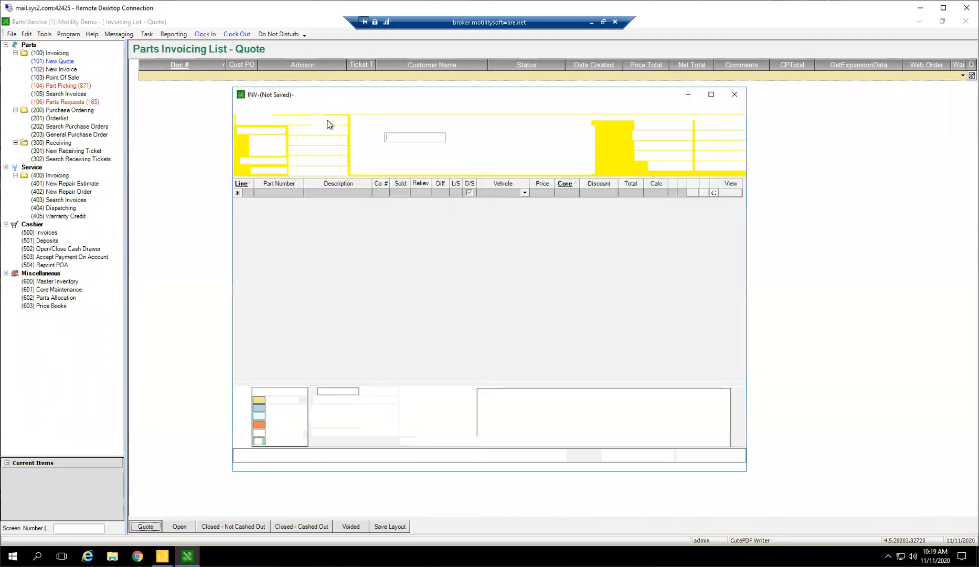
text(Greer)
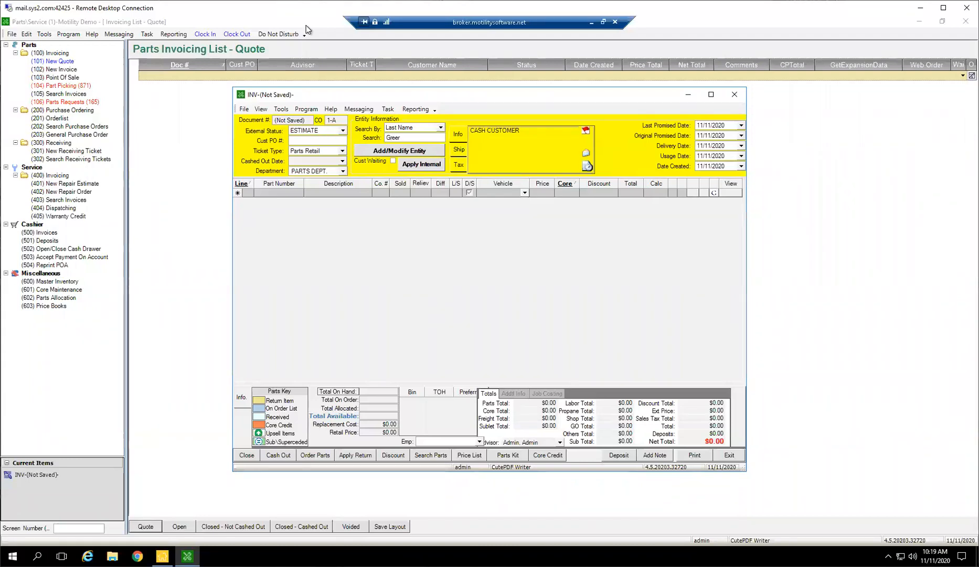
key(Return)
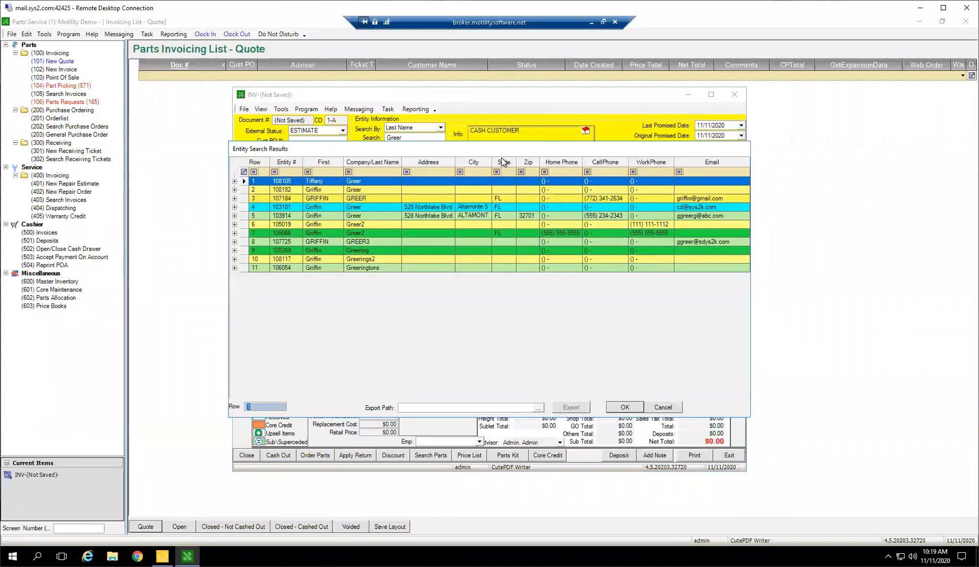
click(428, 172)
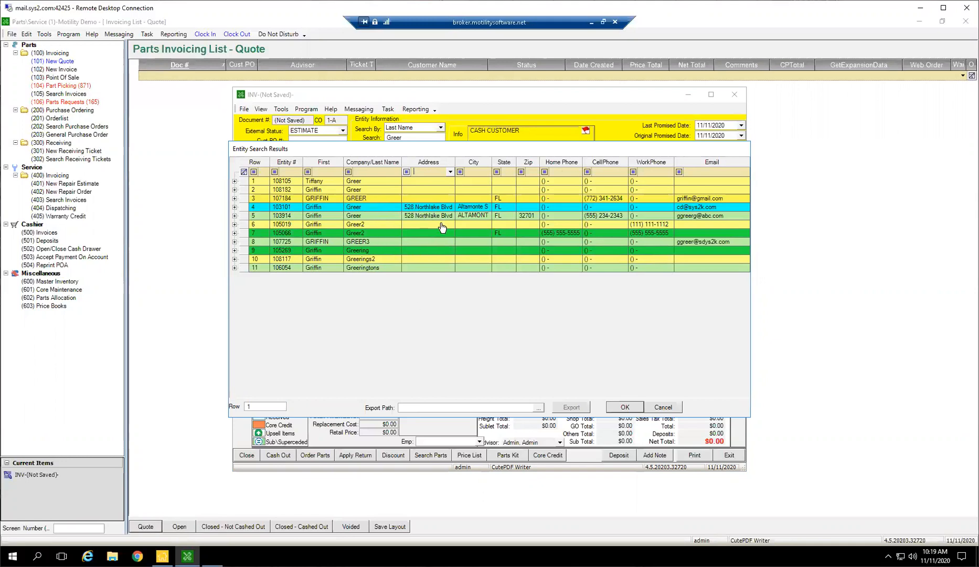
double_click(414, 216)
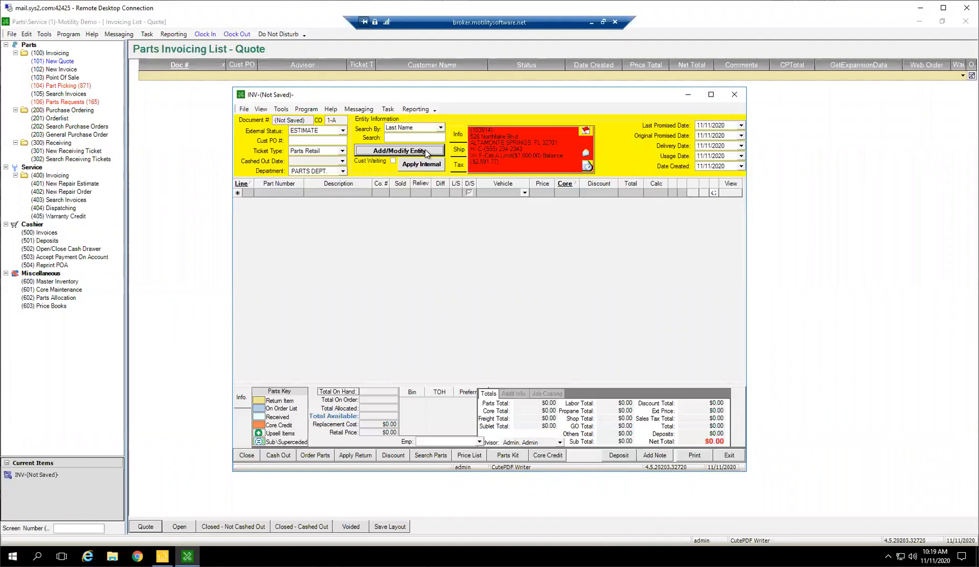
Replace the street address in the quote customer's entity record, save the record and close it.
click(398, 152)
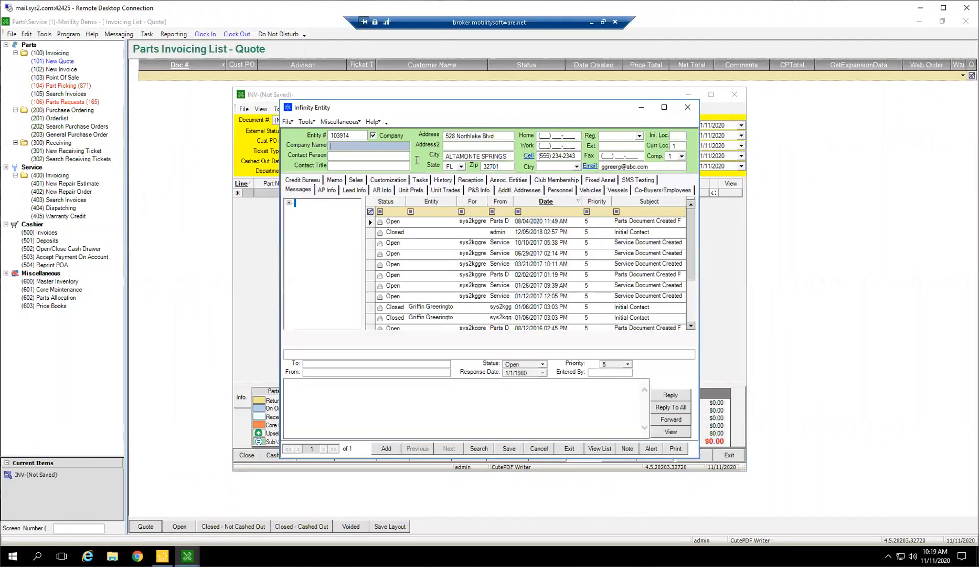
click(498, 137)
text(123 Main St)
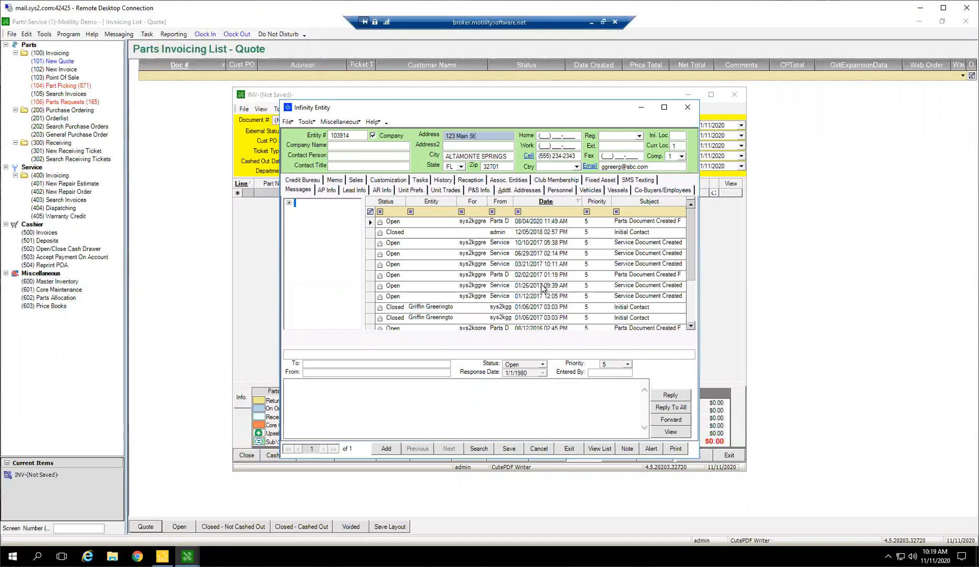
click(508, 448)
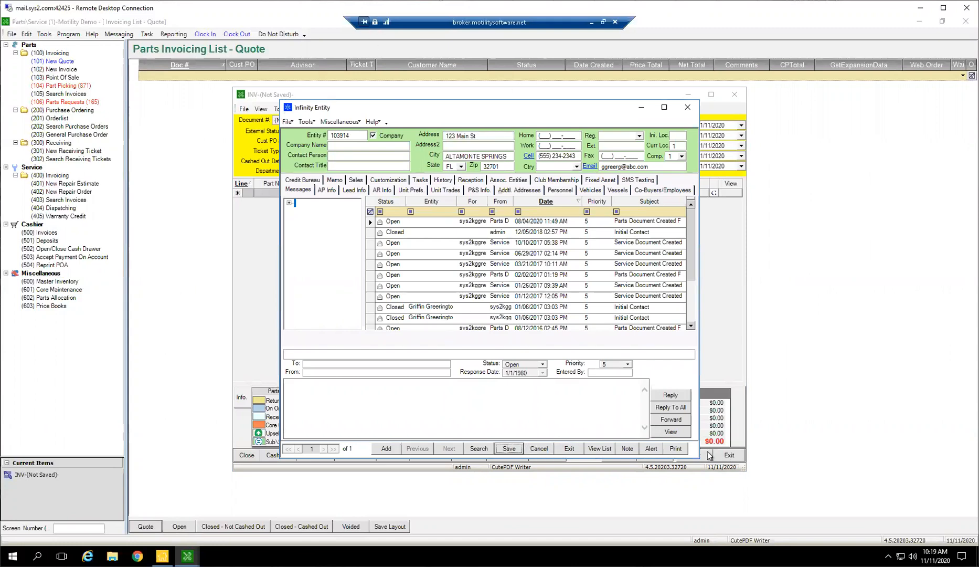
click(688, 108)
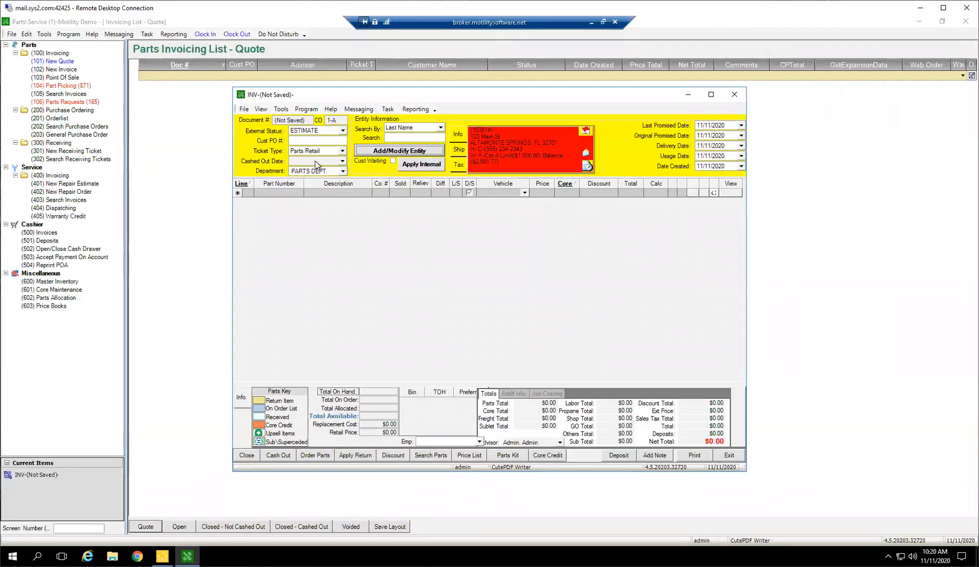
Add part 123, the Flexible Hose from Vaughn Inc, with a sold quantity of 3 and exit the quote.
click(269, 193)
text(123)
key(Tab)
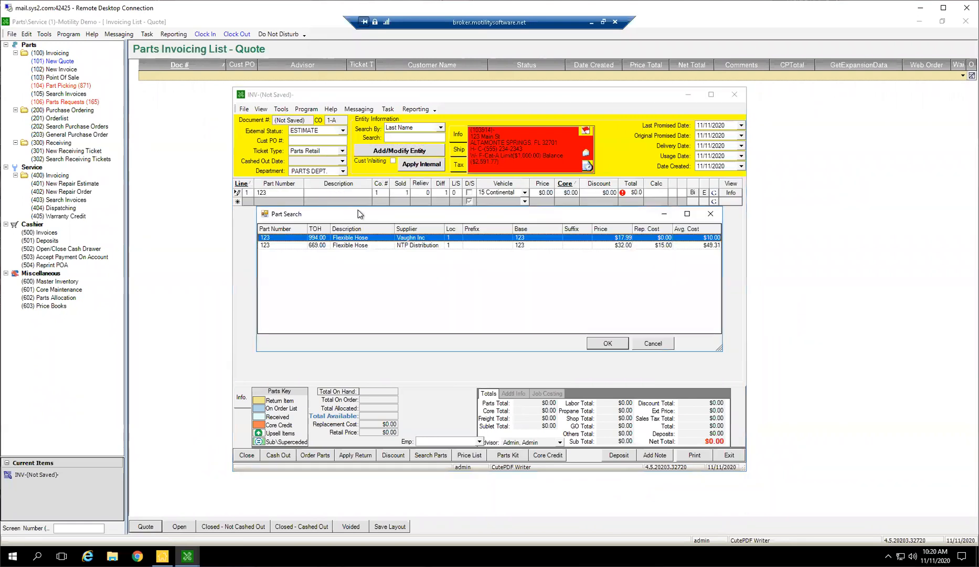
click(607, 344)
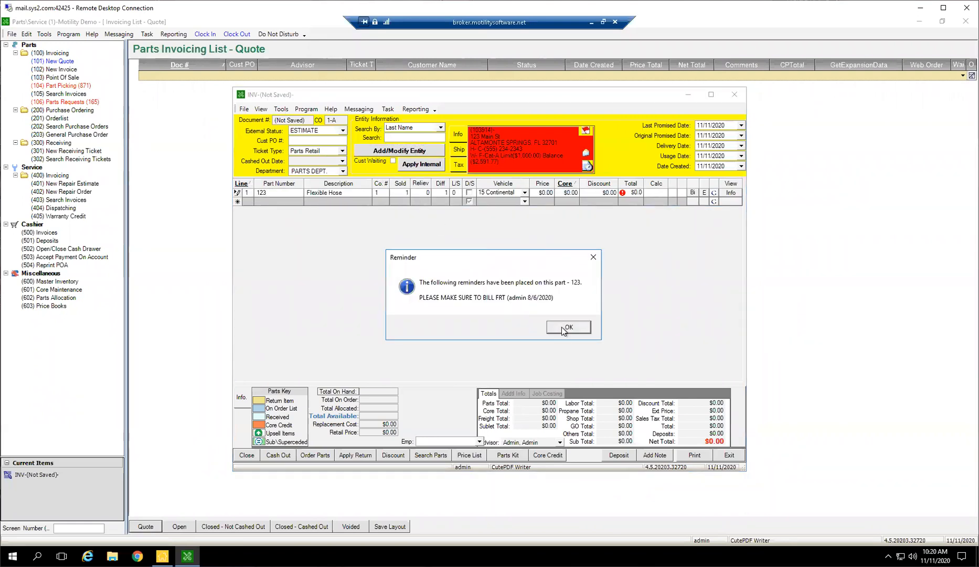
click(567, 327)
text(3)
key(Tab)
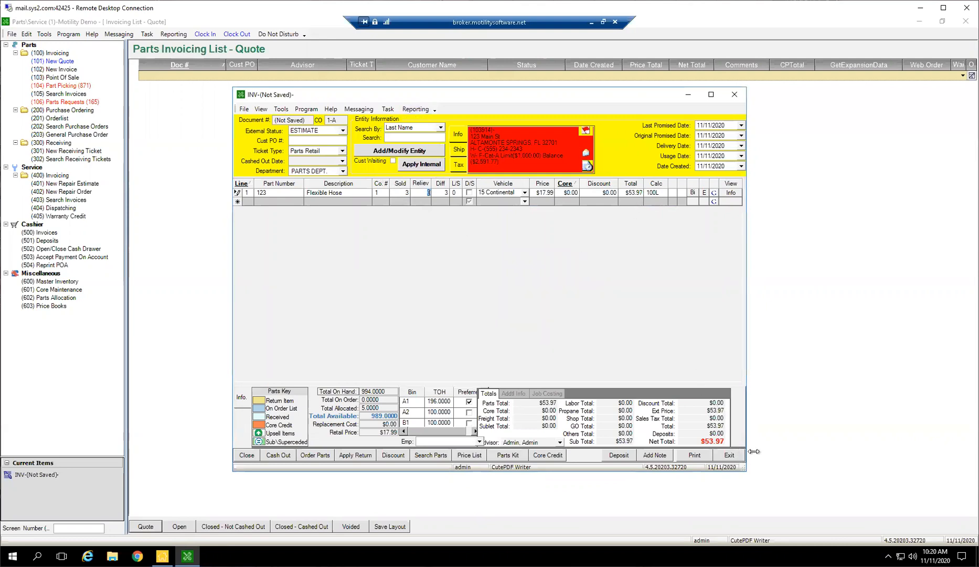
click(729, 455)
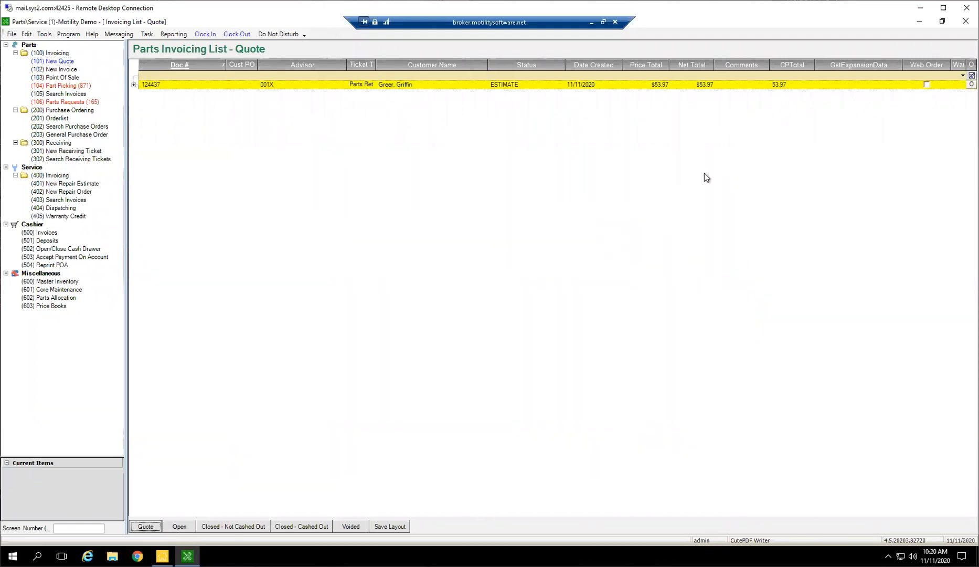
Mass-void parts ticket estimates created before 11/11/2020 and refresh the Quote list.
click(527, 84)
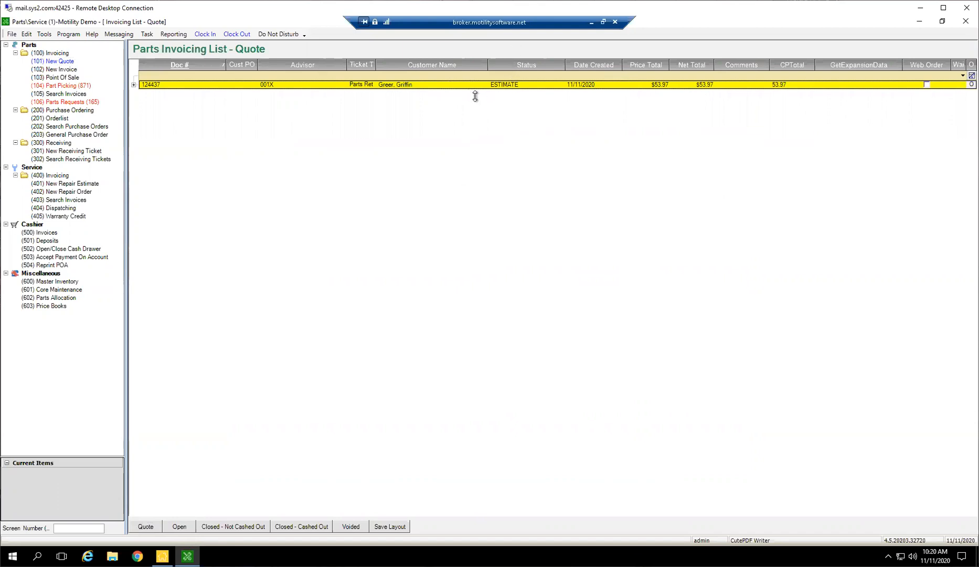
click(26, 35)
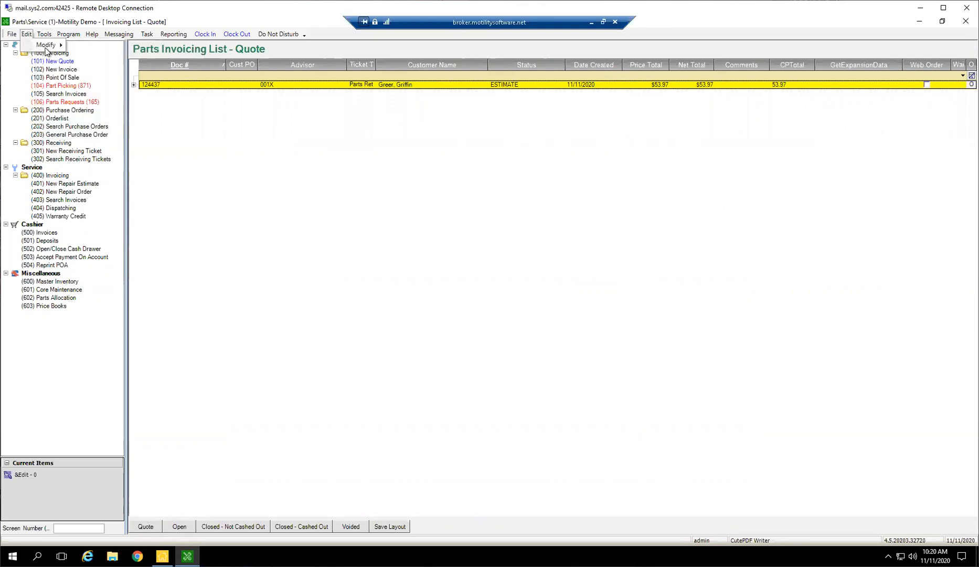
mouse_move(50, 45)
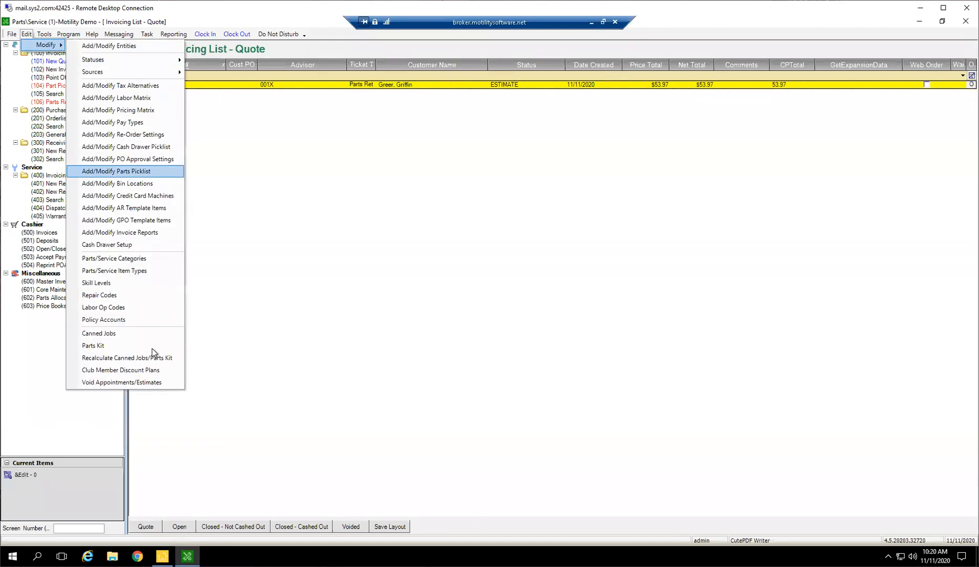
click(134, 384)
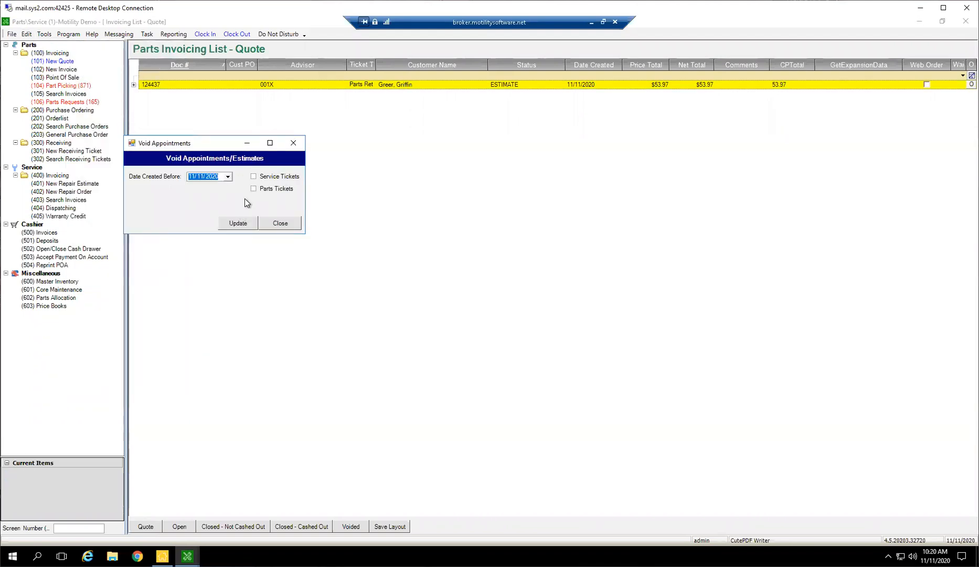
click(254, 189)
click(227, 177)
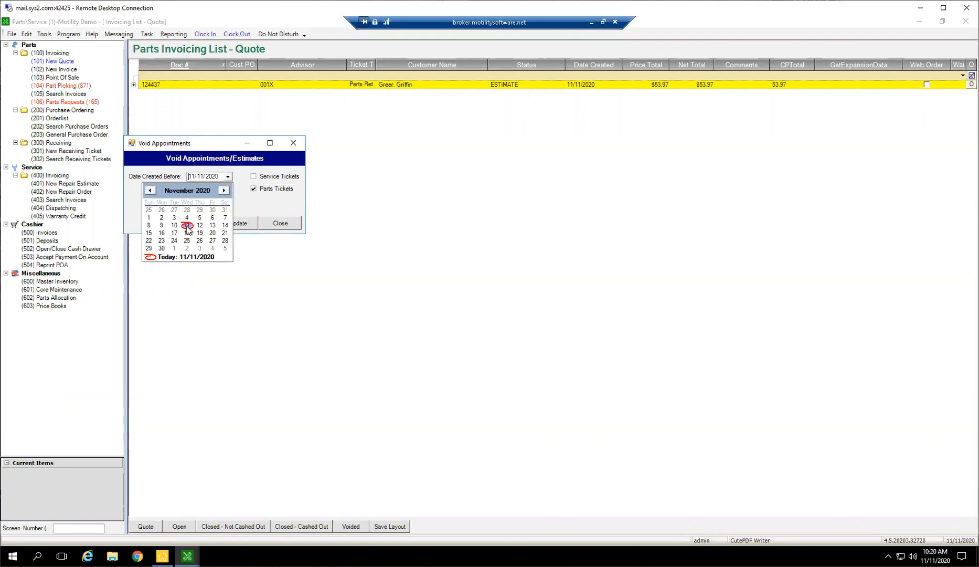
click(187, 226)
click(240, 223)
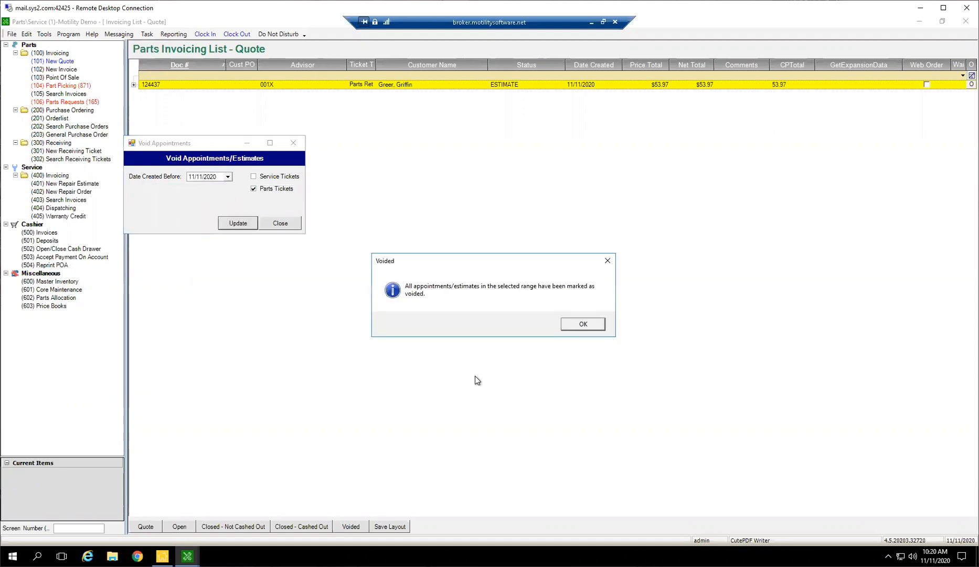
click(599, 326)
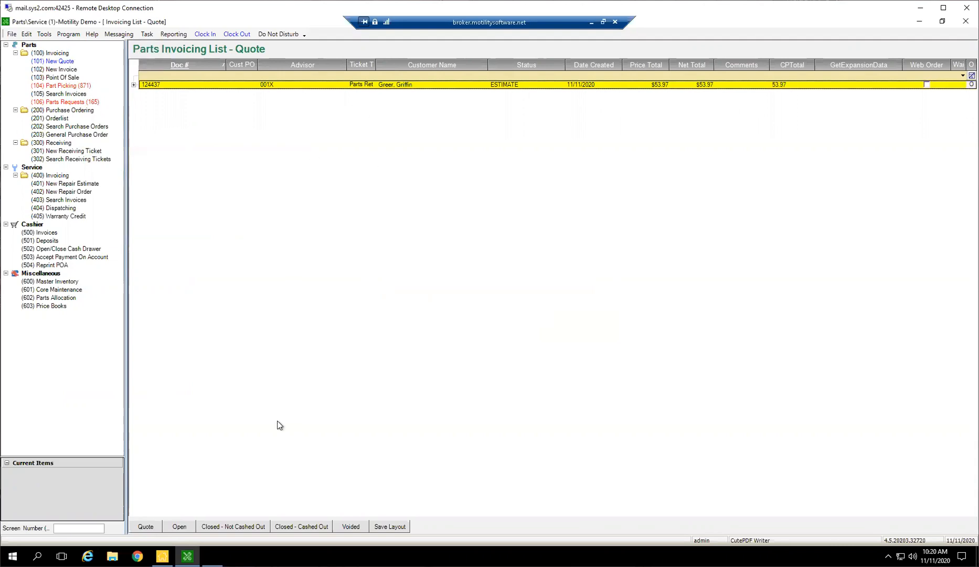
click(150, 529)
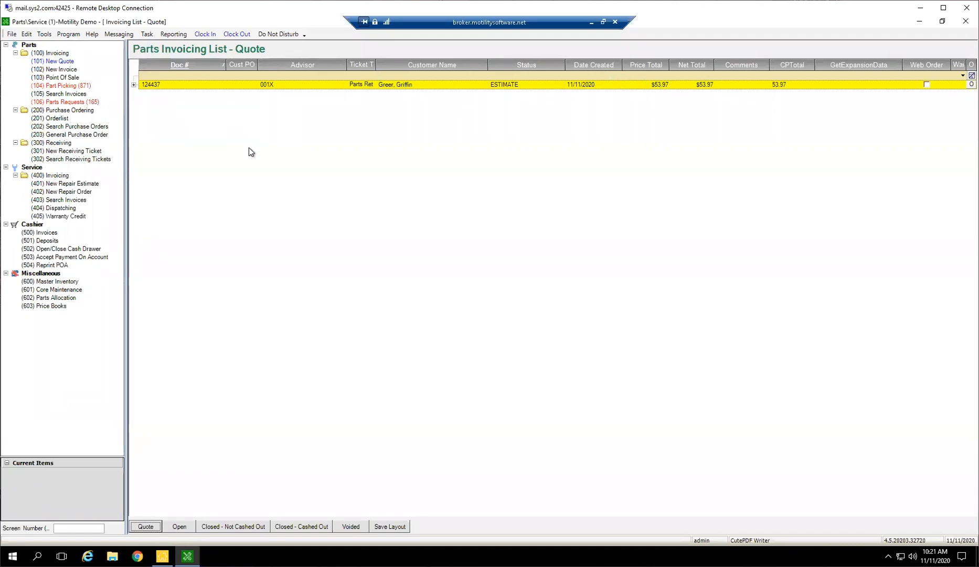
Open the remaining estimate in the Quote list and set its external status to VOIDED with the reason "asdf".
double_click(333, 85)
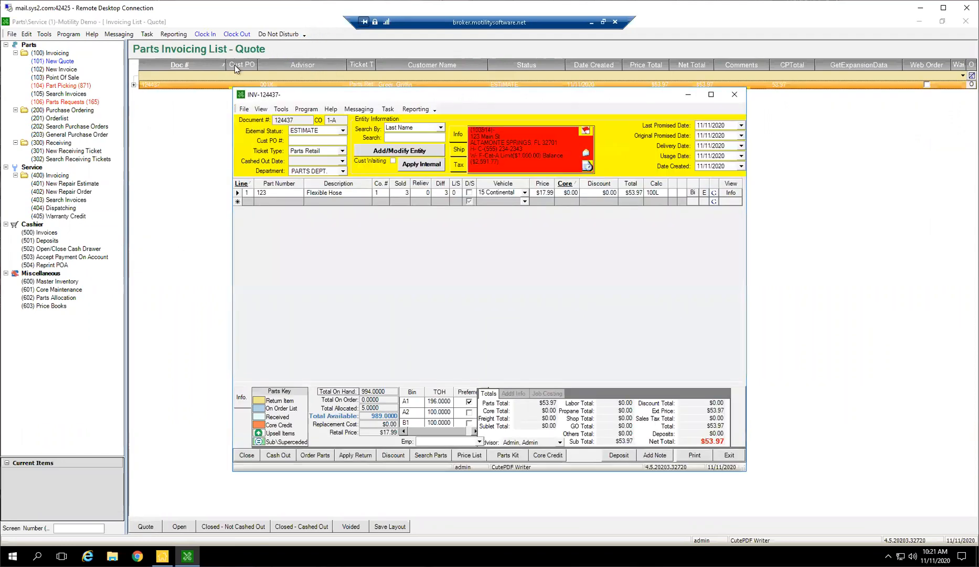
click(343, 130)
key(v)
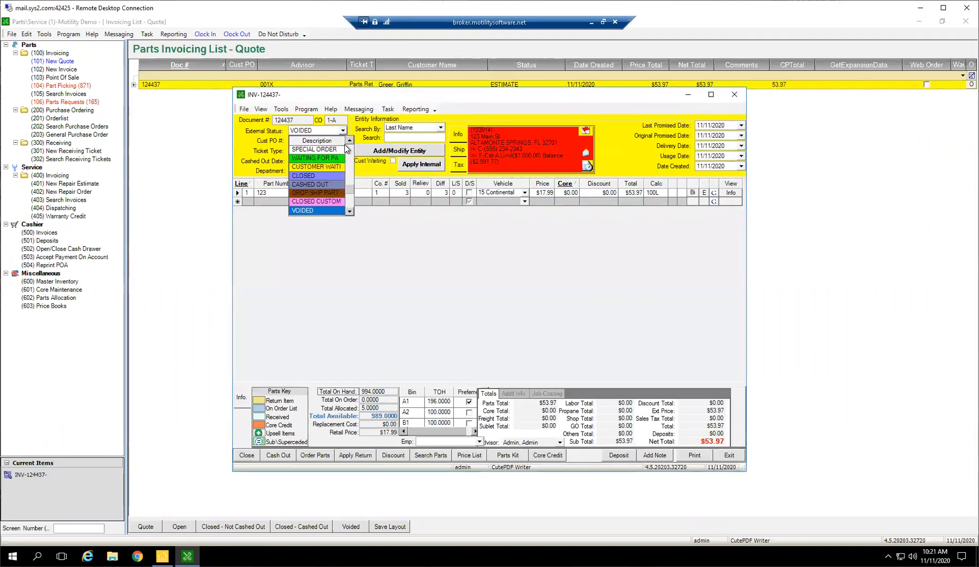
key(Tab)
text(asdf)
click(529, 358)
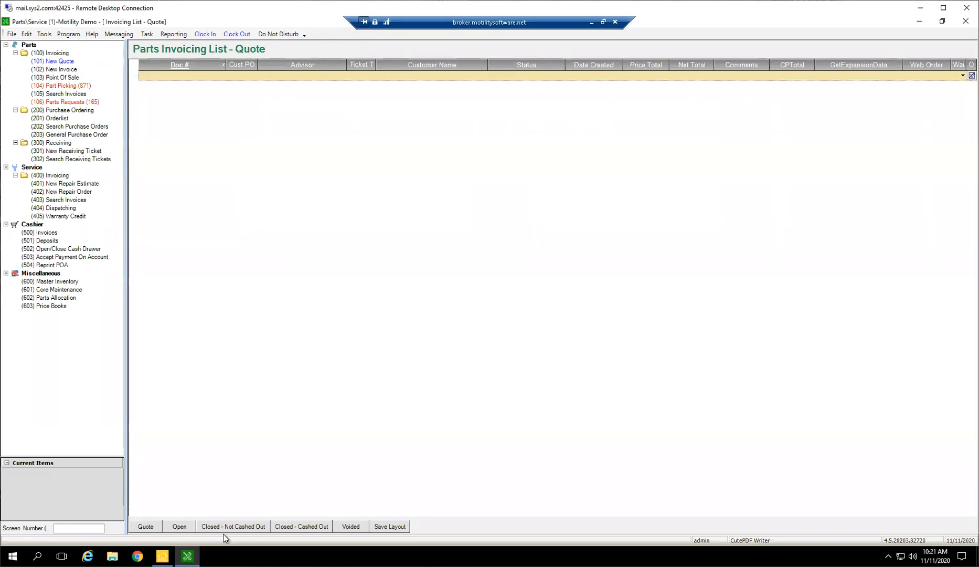
Display the open parts invoices and browse through the older entries.
click(189, 528)
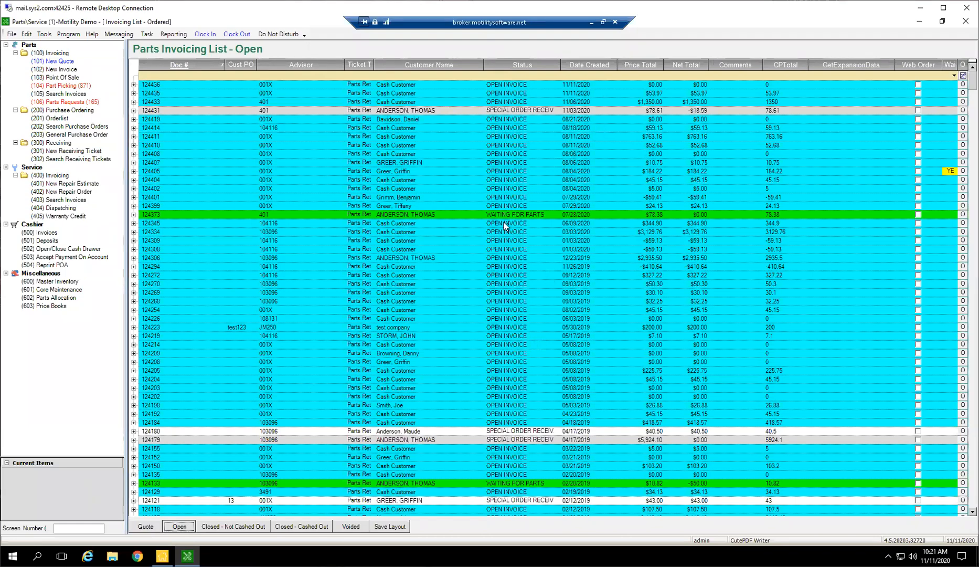
scroll(508, 231, down, 2)
scroll(508, 231, down, 18)
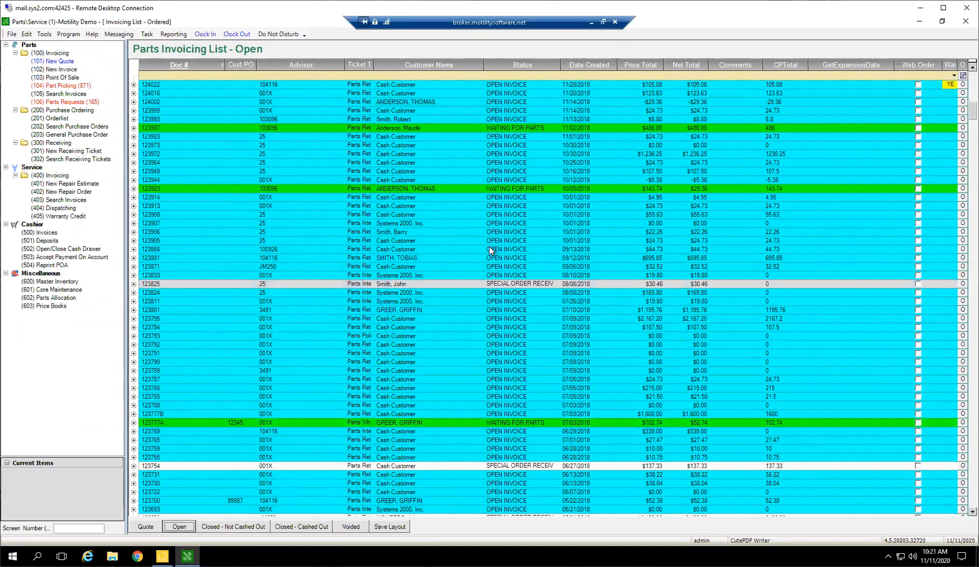
scroll(510, 271, down, 5)
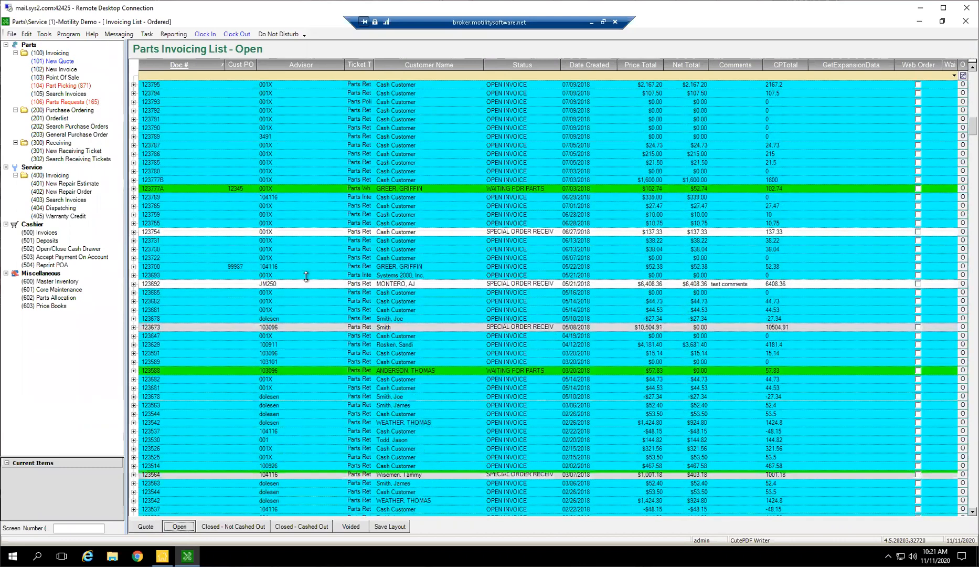
scroll(461, 247, up, 6)
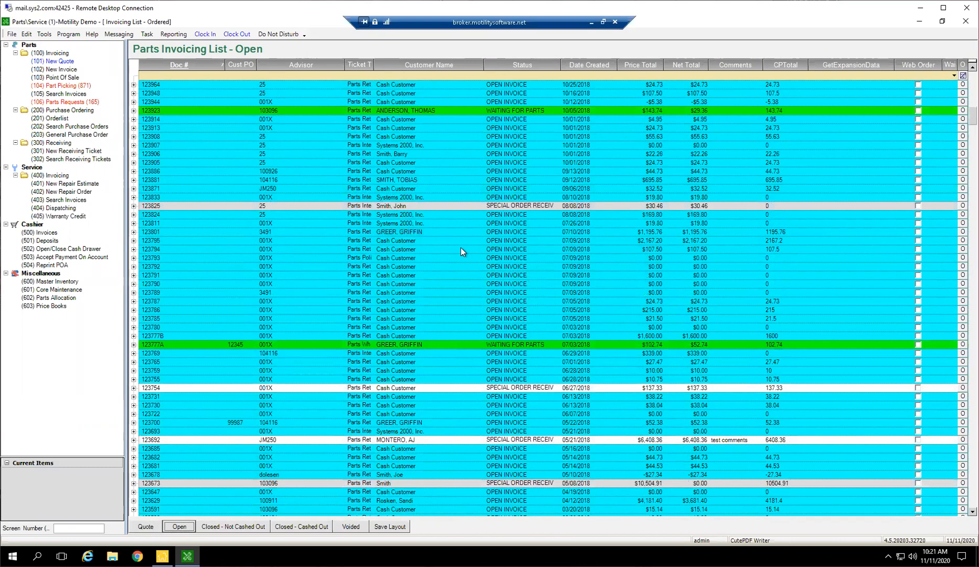
Bring up a blank new parts invoice, enlarge it to full screen to view its layout, and exit without saving.
click(62, 70)
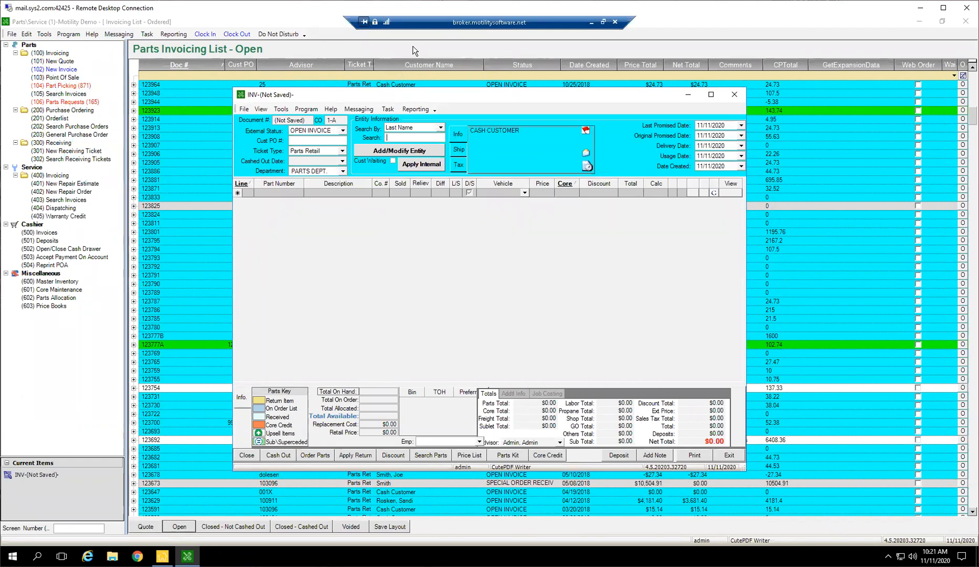
mouse_move(543, 97)
mouse_down()
mouse_move(552, 81)
mouse_move(542, 84)
mouse_up()
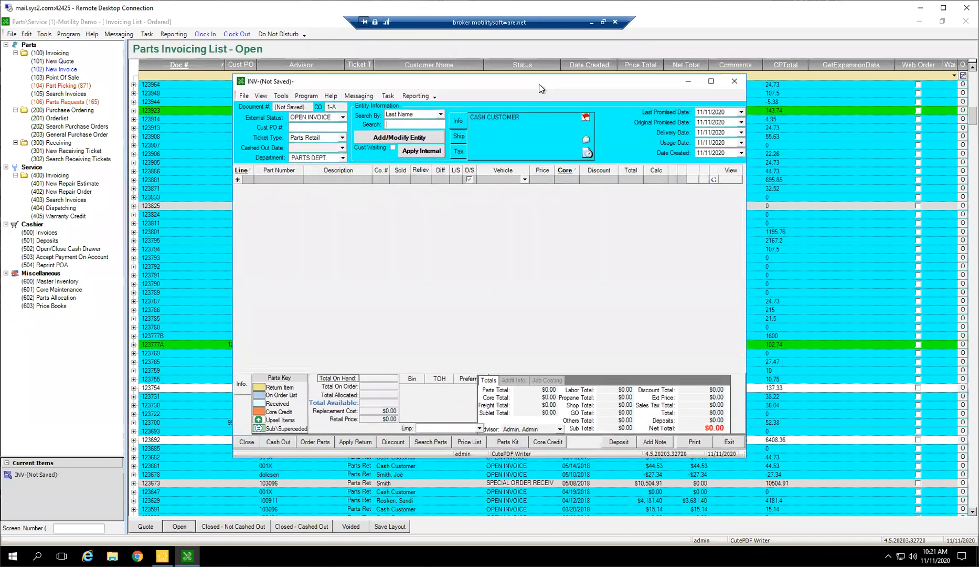
double_click(542, 84)
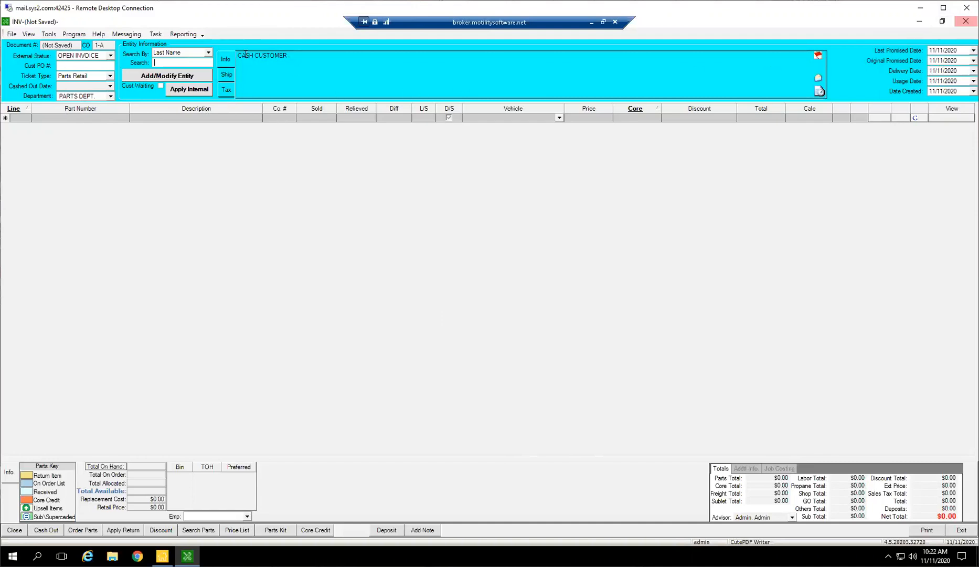
click(959, 530)
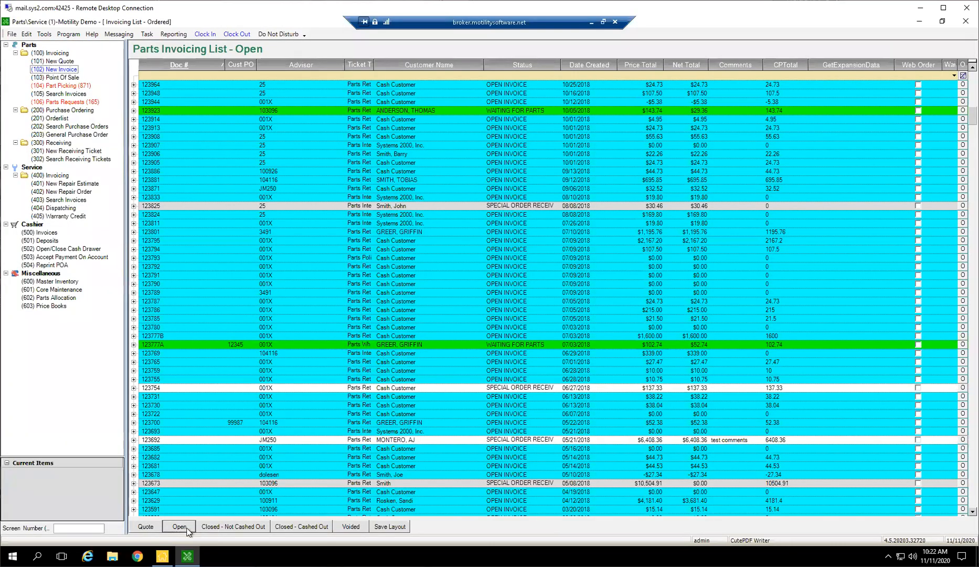
Sort the open invoices by date created and open the newest $0.00 Cash Customer invoice dated 11/11/2020.
click(632, 258)
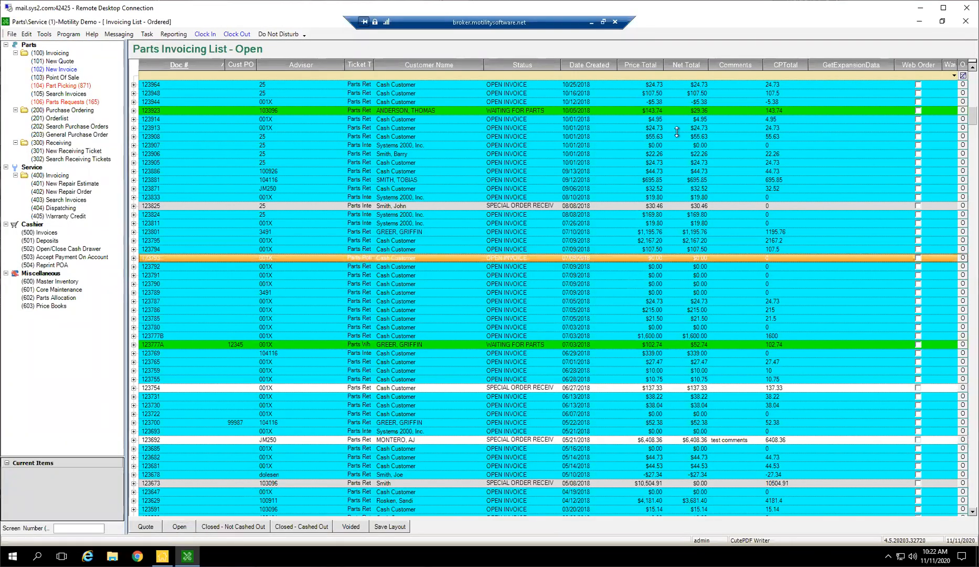
scroll(645, 101, up, 5)
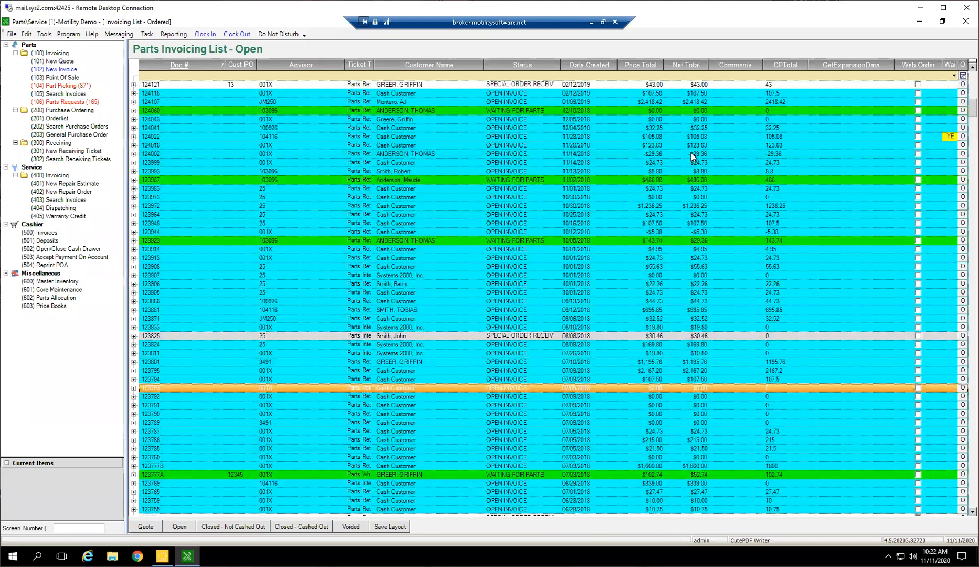
scroll(645, 126, up, 6)
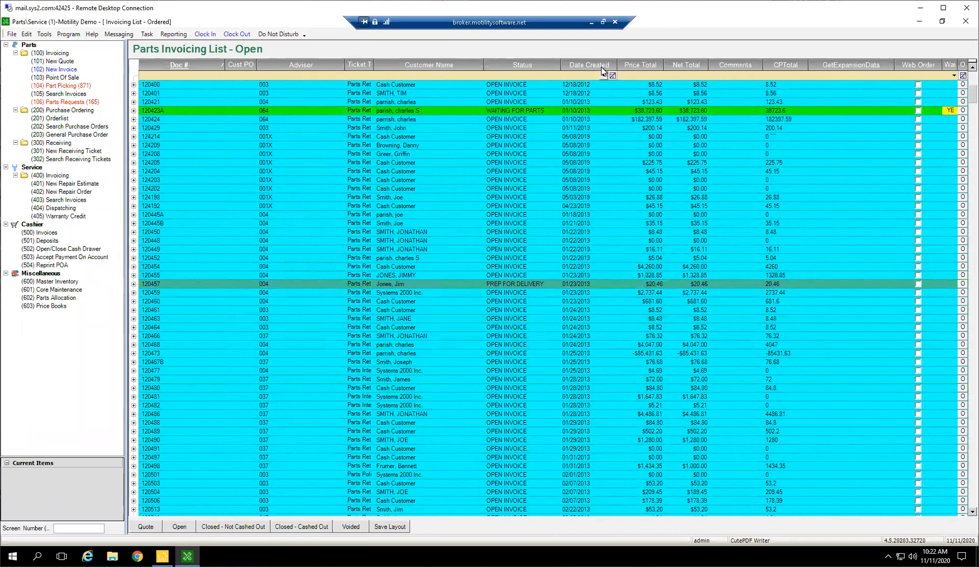
click(602, 69)
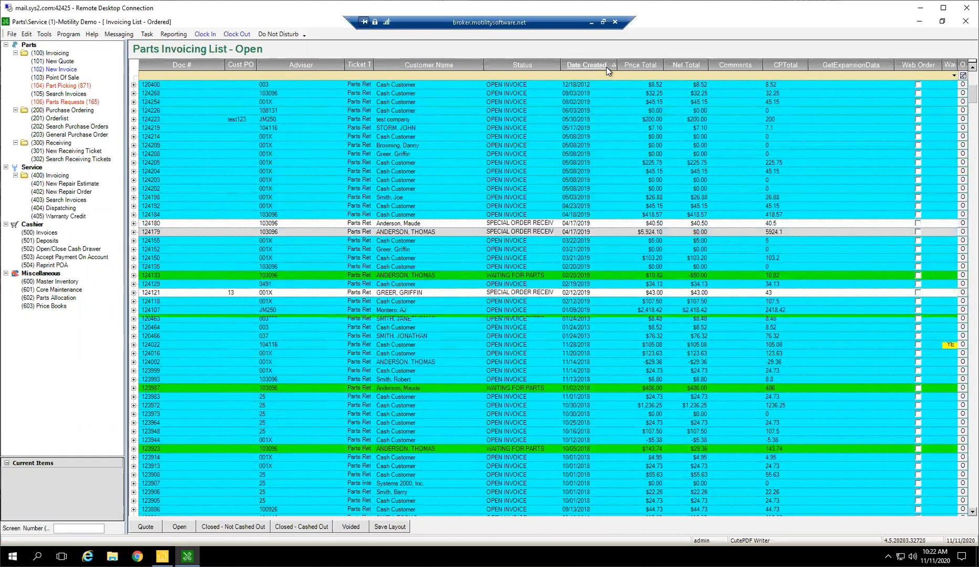
drag(972, 92, 972, 75)
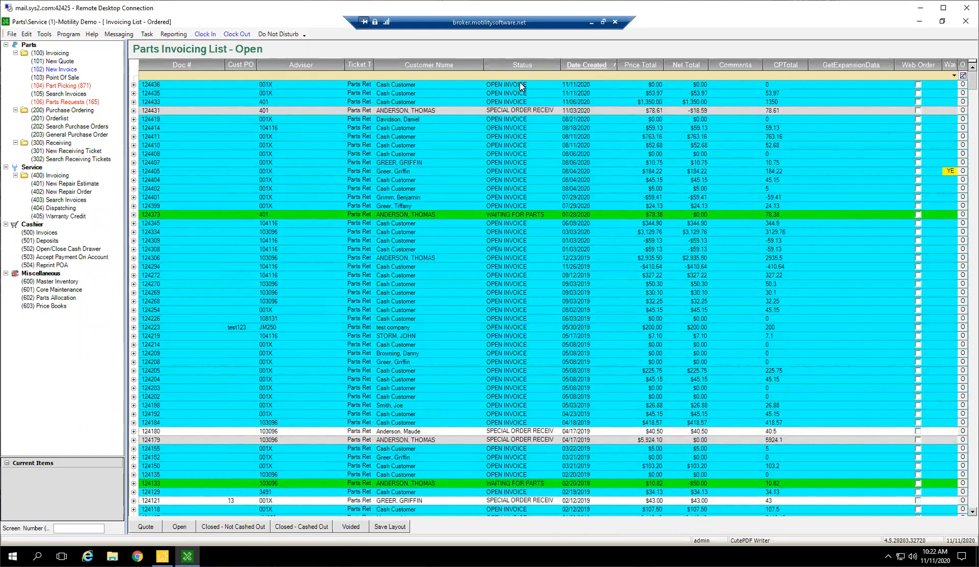
click(590, 84)
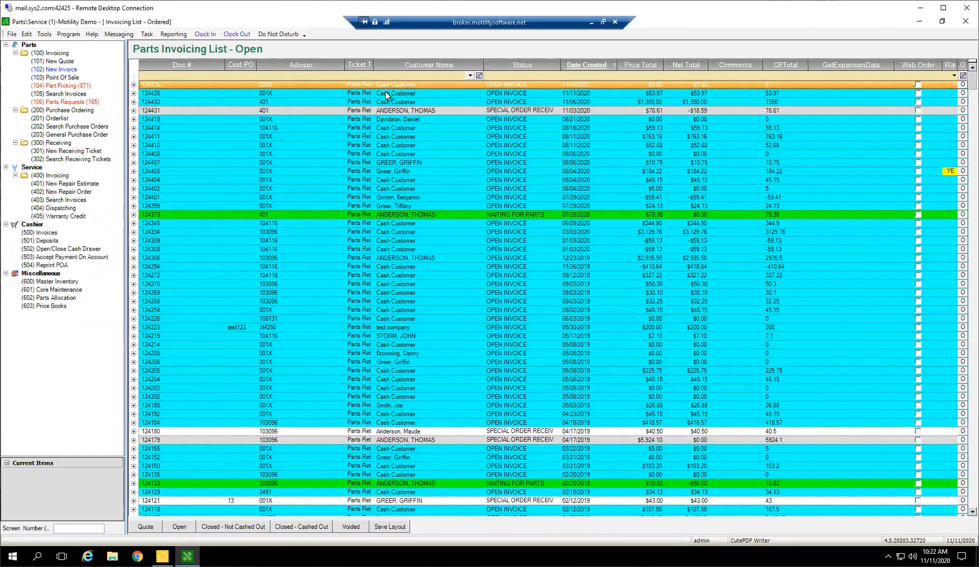
double_click(297, 85)
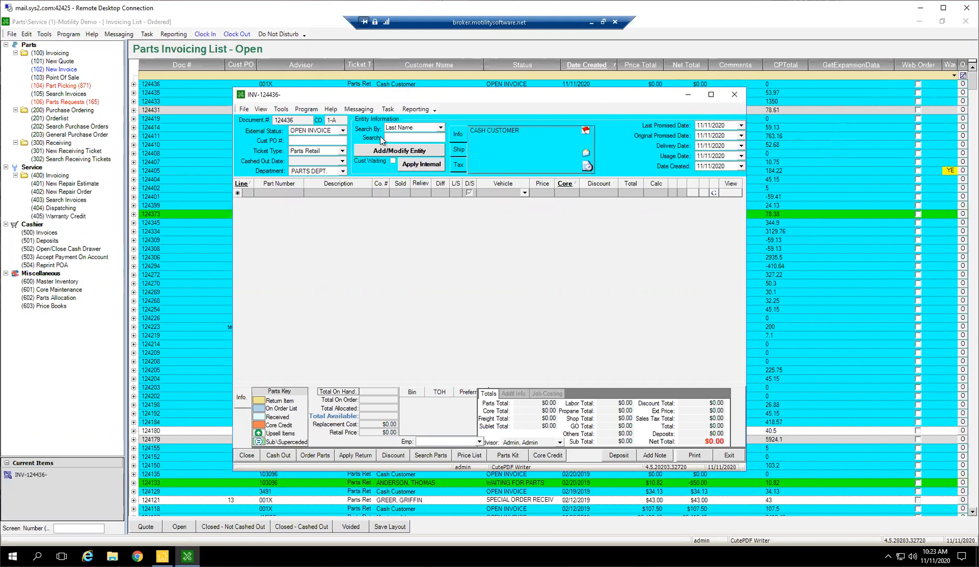
text(G)
key(Return)
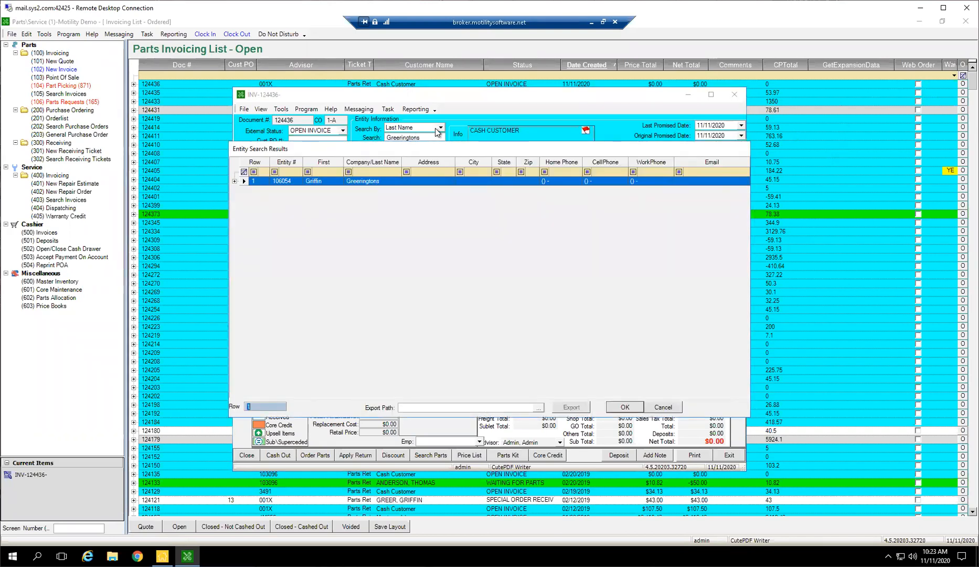
click(665, 407)
Replace Cash Customer on the open invoice with a customer picked from a new last-name search.
double_click(403, 138)
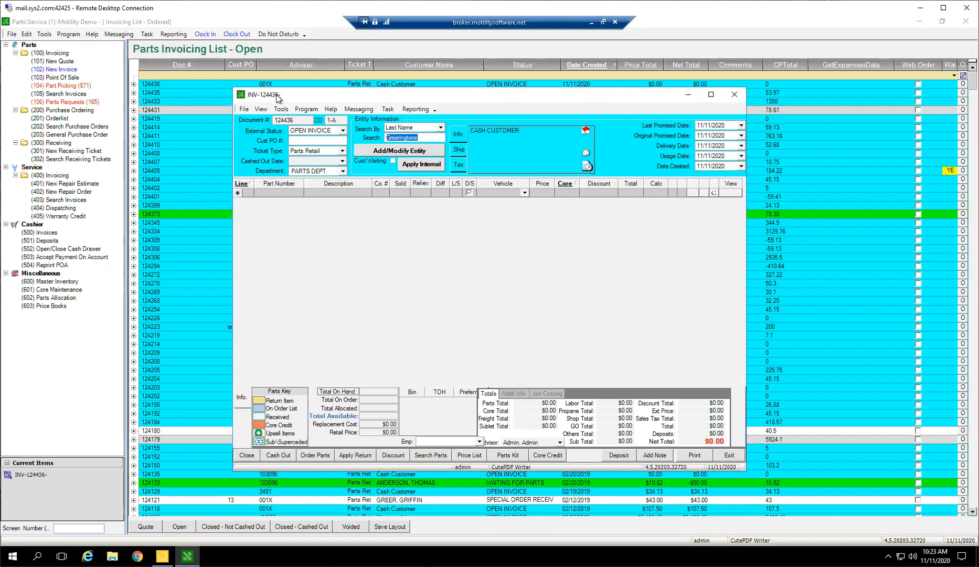
text(Gre)
key(Return)
key(Down)
key(Return)
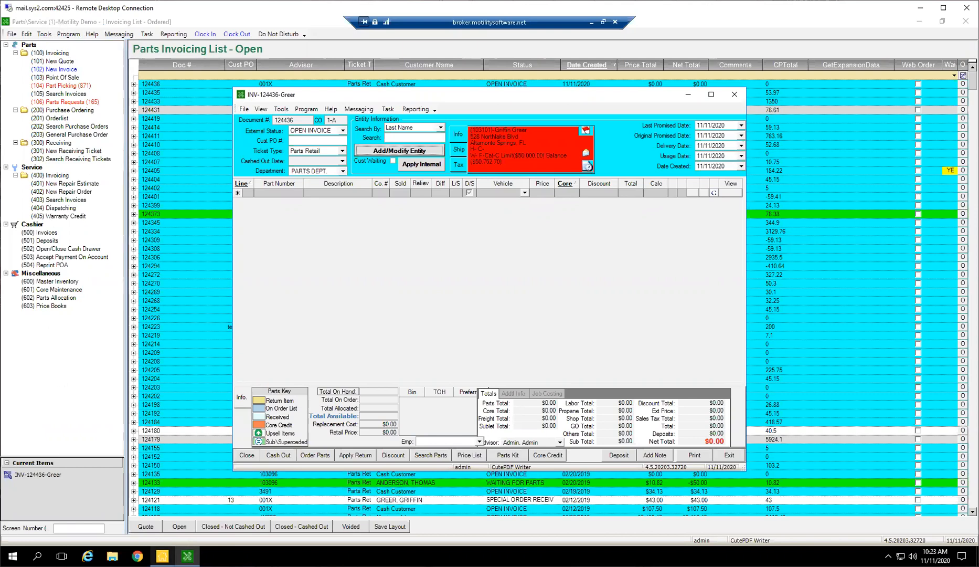
Check the Infinity Main Menu, return to the open parts invoice, and review its available external statuses without changing the status.
click(163, 555)
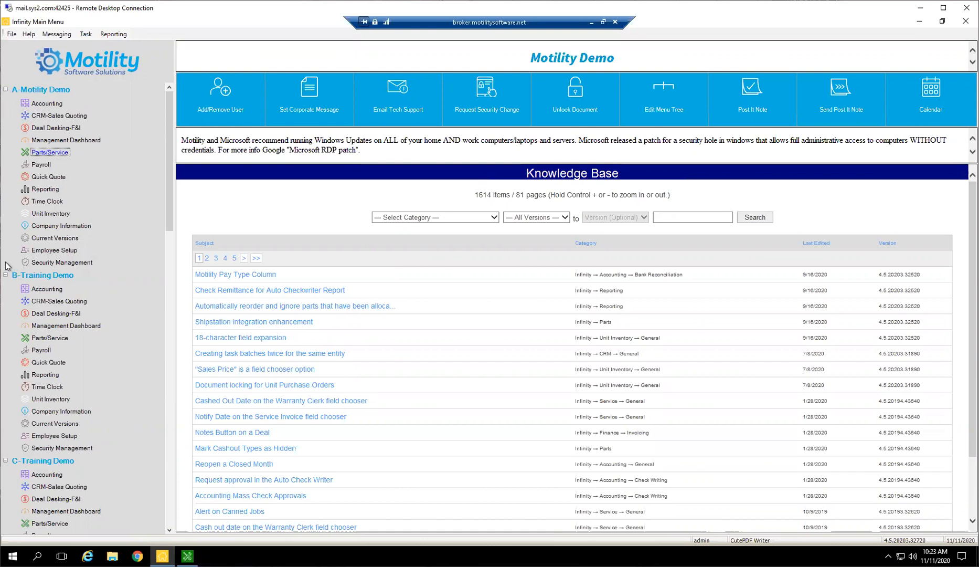
click(188, 556)
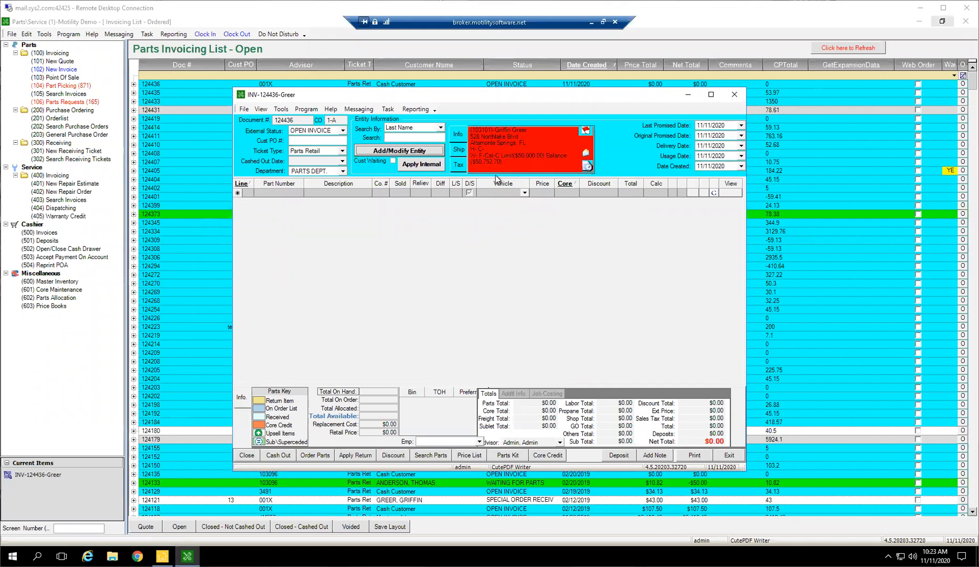
click(336, 133)
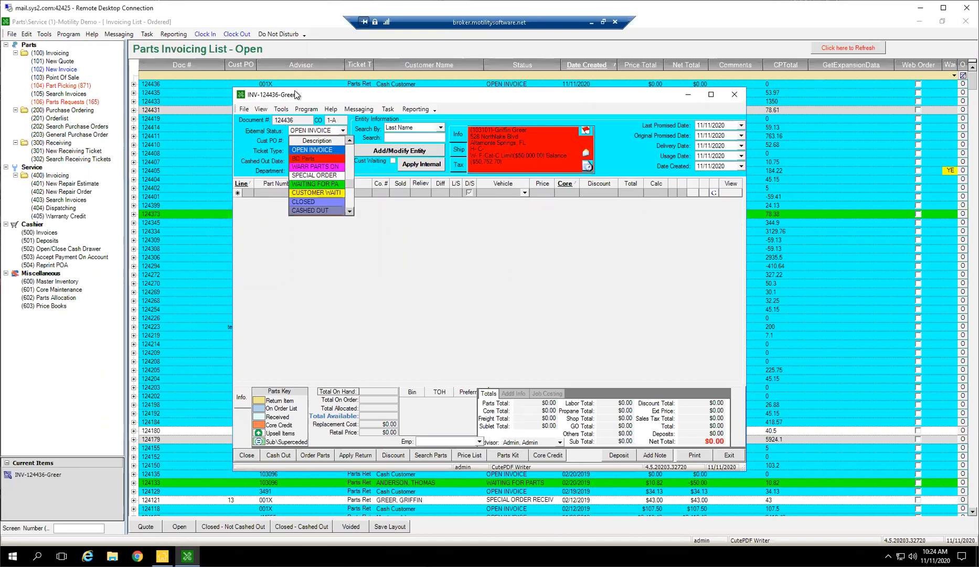
scroll(361, 325, down, 1)
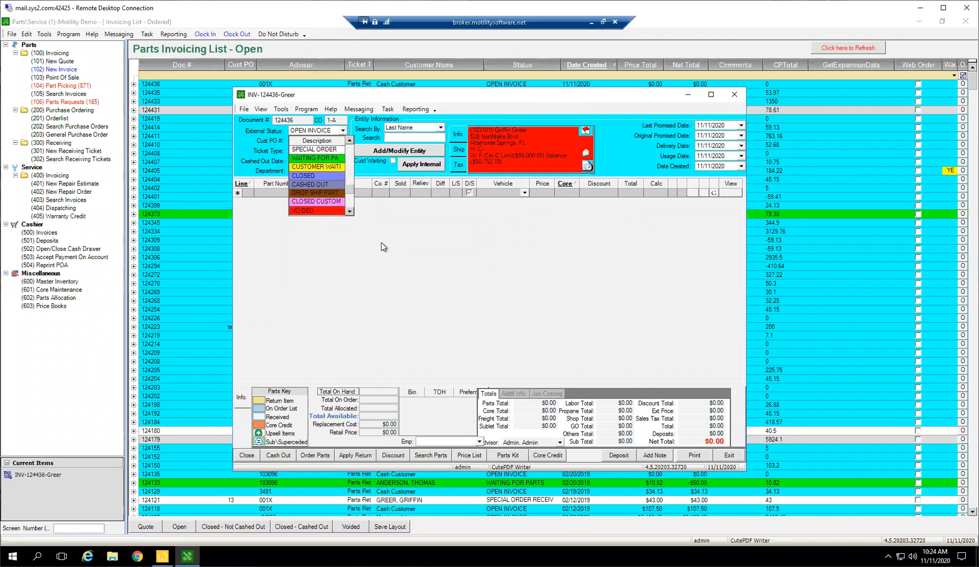
click(374, 222)
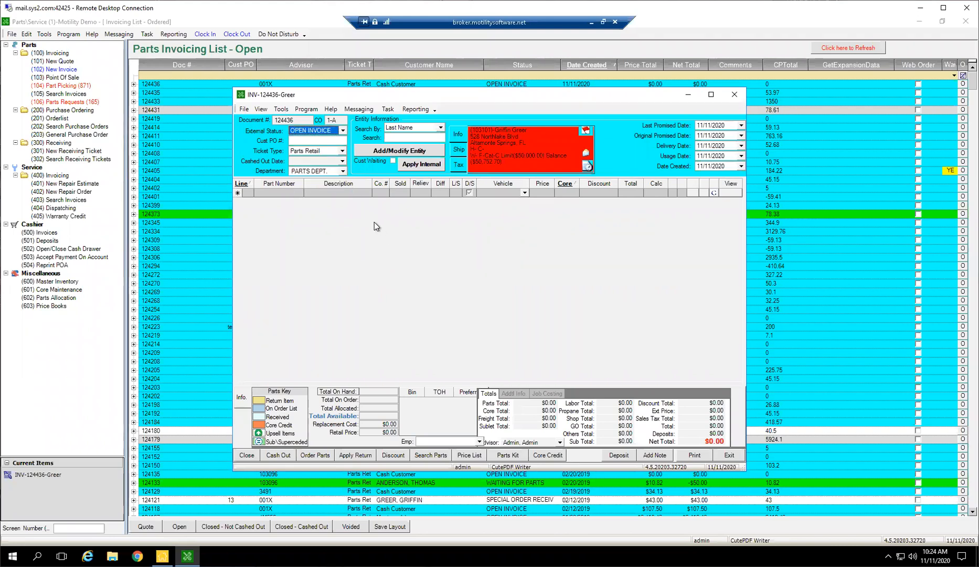
Open the Parts/Service status setup, review the external statuses with their colors and internal statuses, and close it without changes.
click(26, 33)
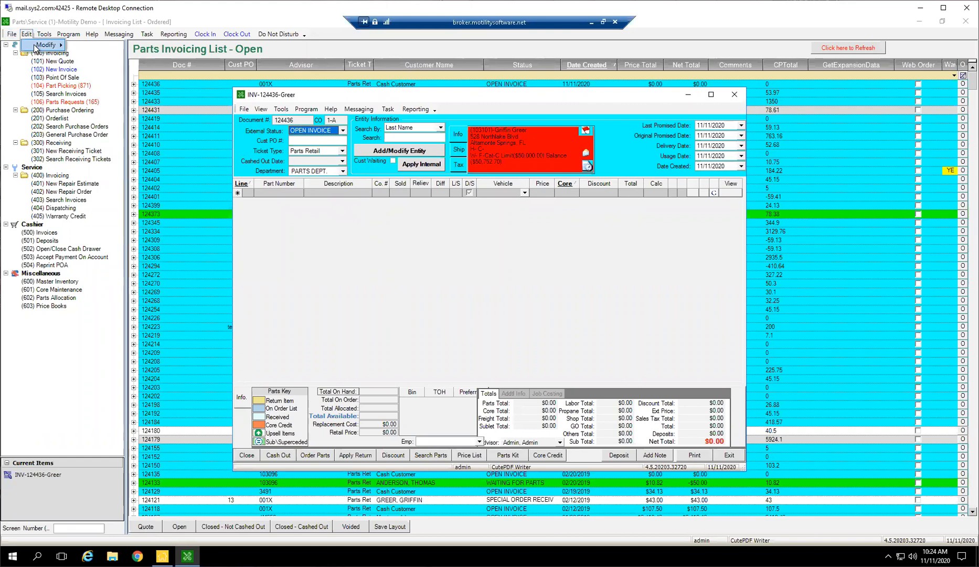
click(42, 45)
click(43, 45)
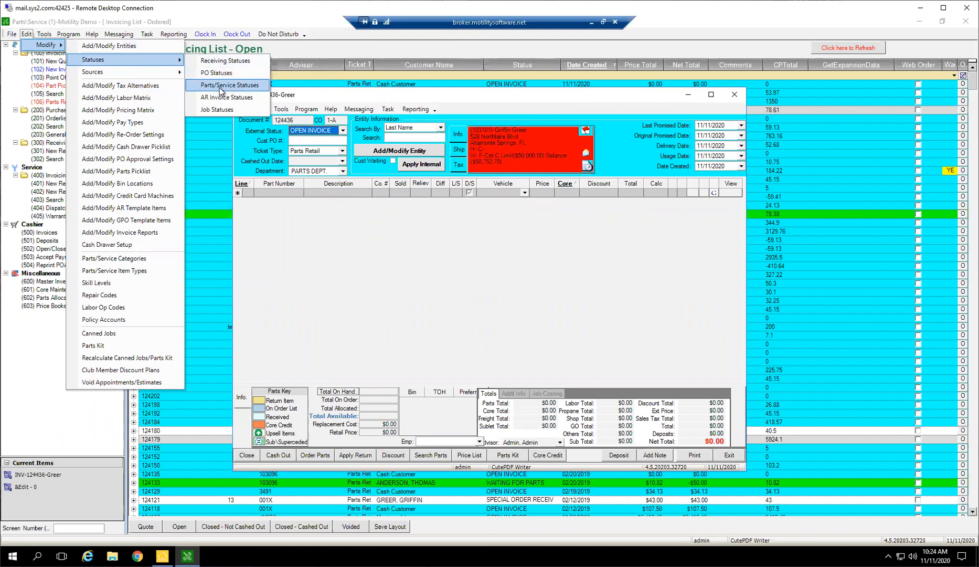
click(221, 88)
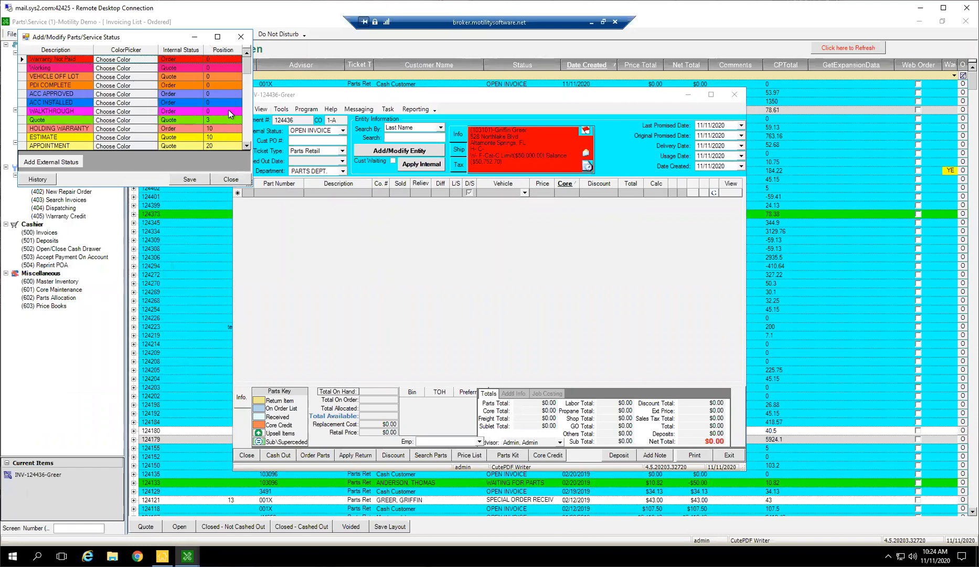
click(240, 37)
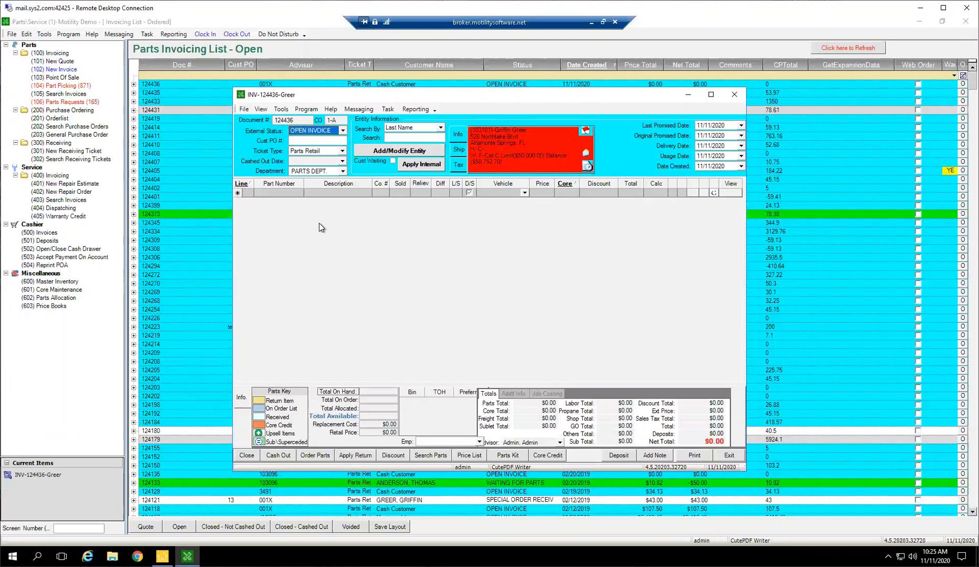
Set the open parts invoice's external status to WAITING FOR PARTS, apply it, and recheck the list of available statuses.
click(319, 132)
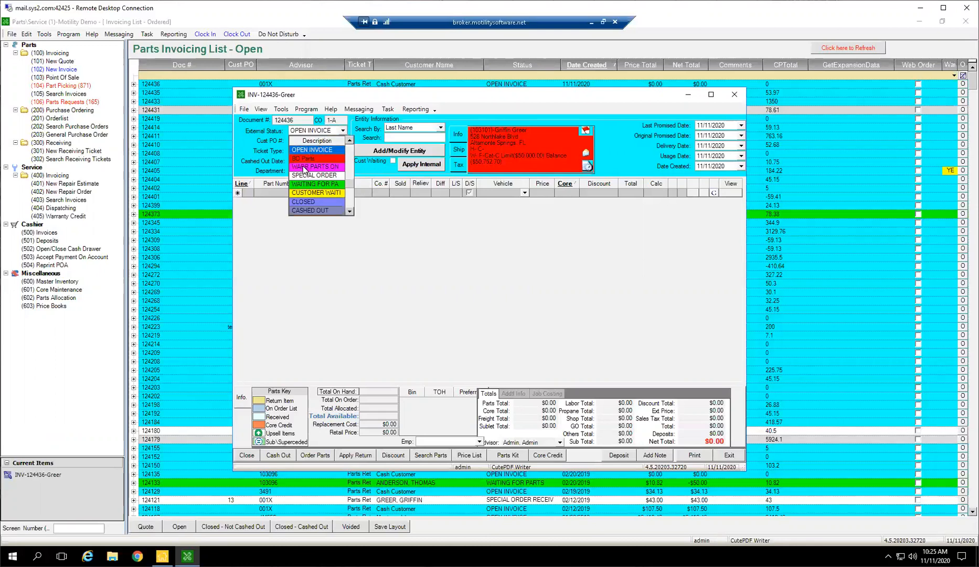
click(311, 185)
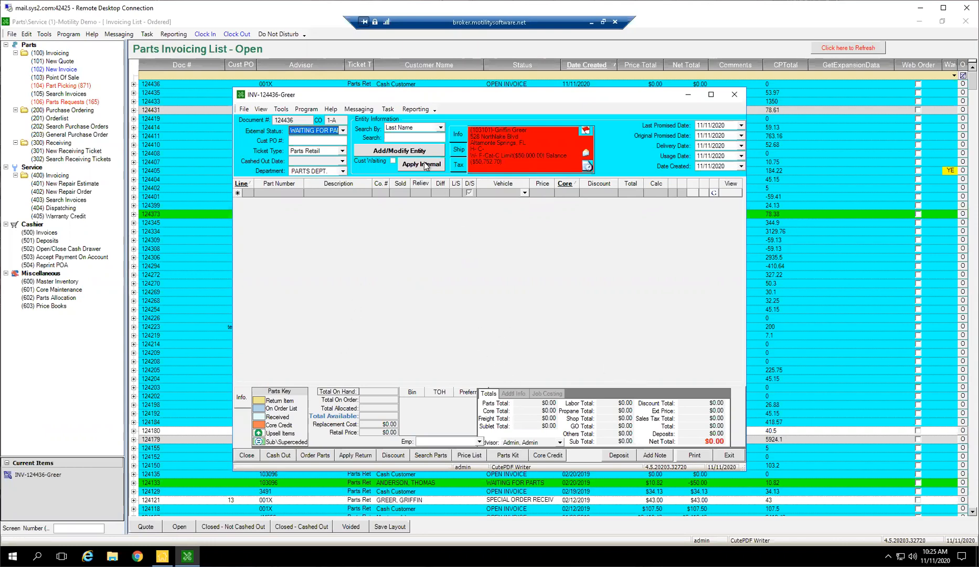
click(343, 131)
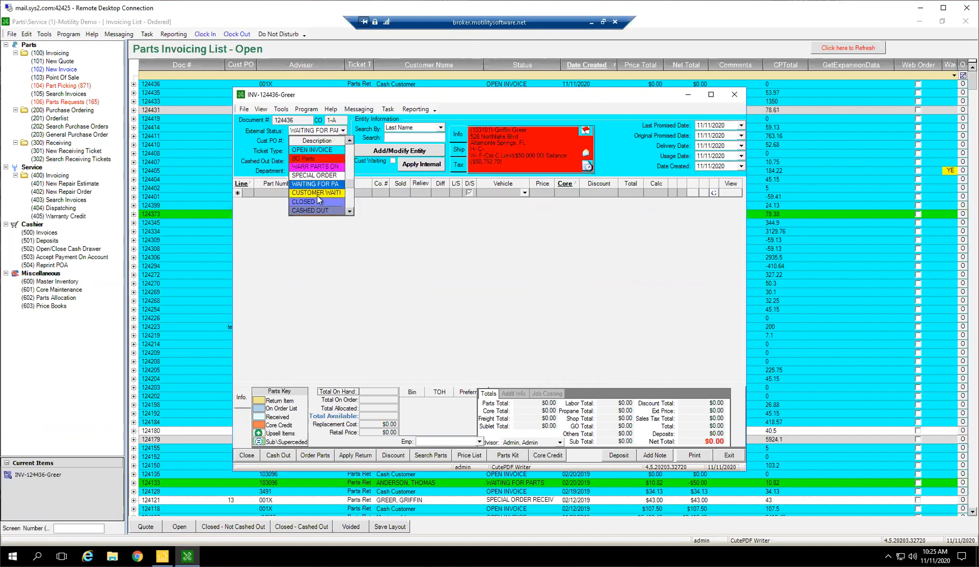
scroll(315, 197, up, 3)
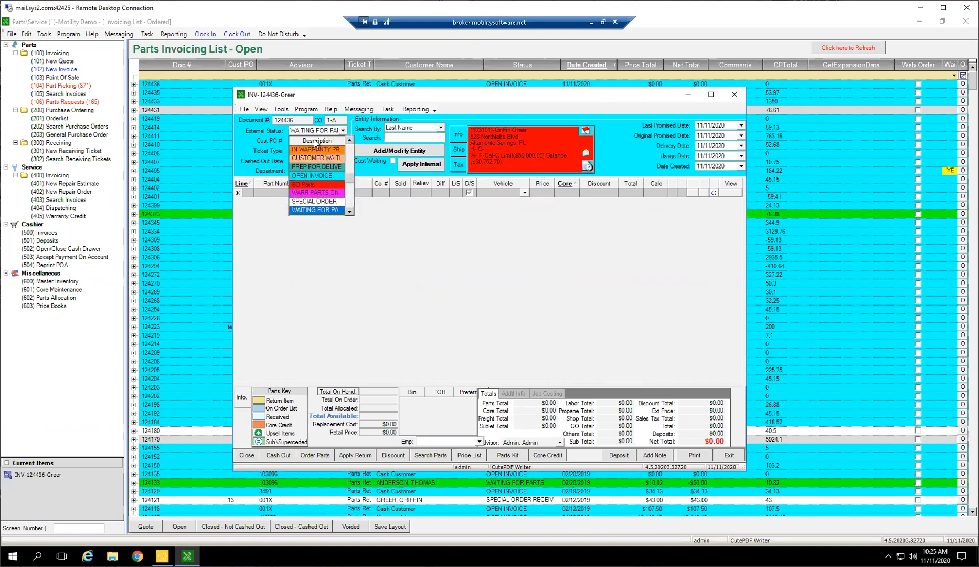
click(381, 246)
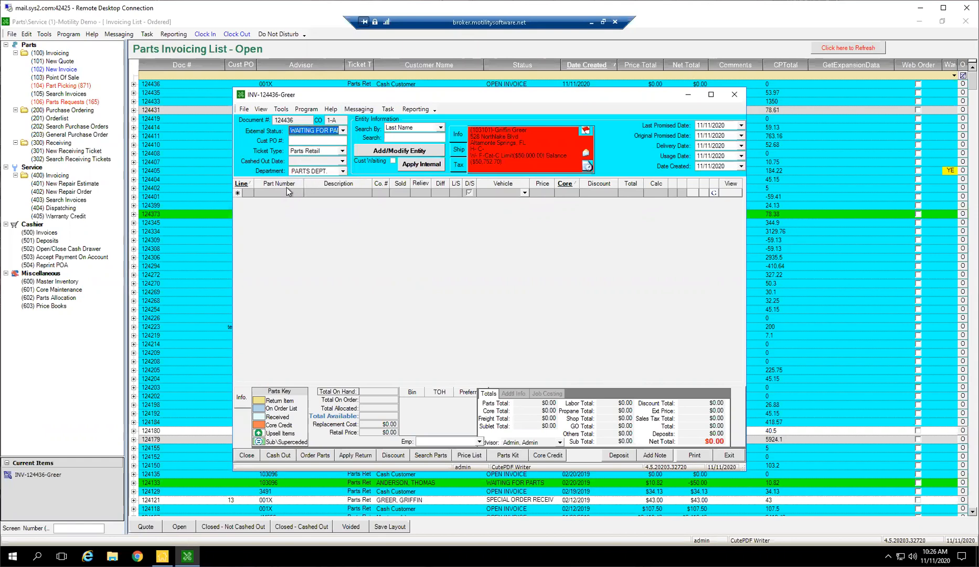
click(506, 442)
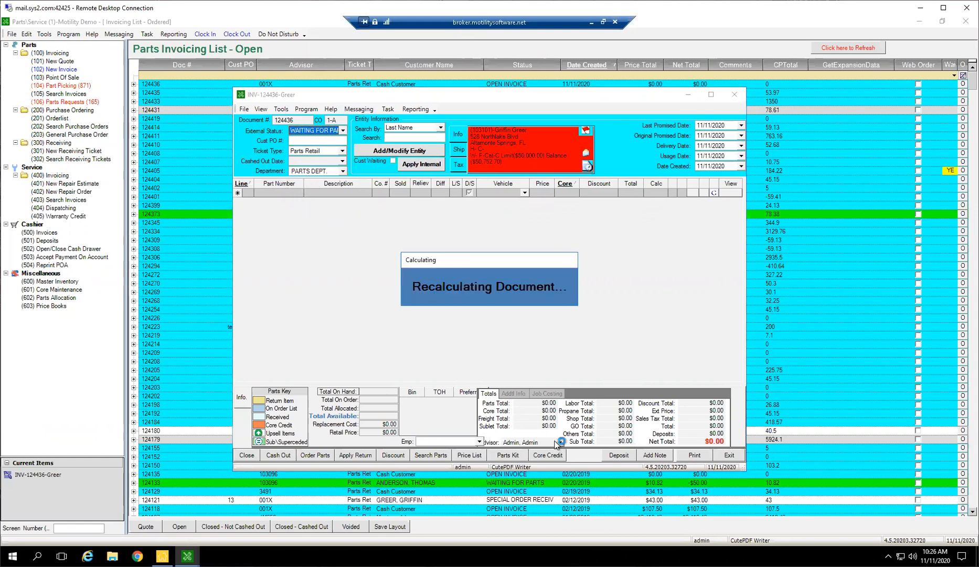
click(526, 433)
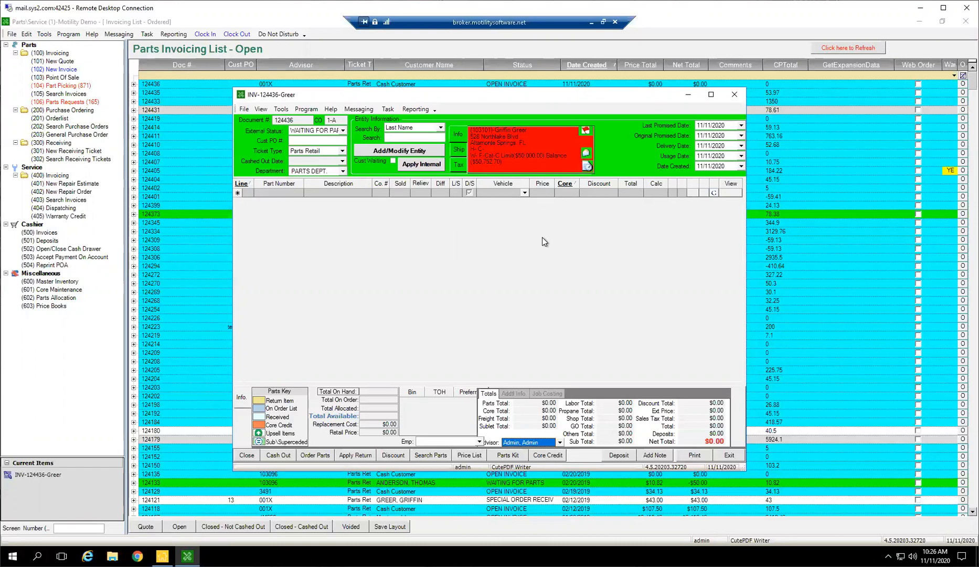
click(342, 131)
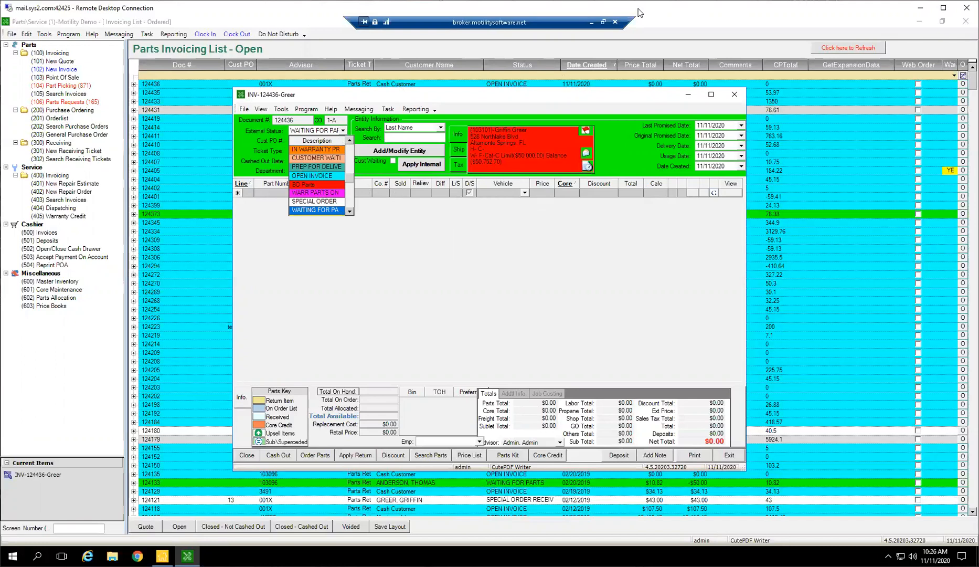
click(443, 220)
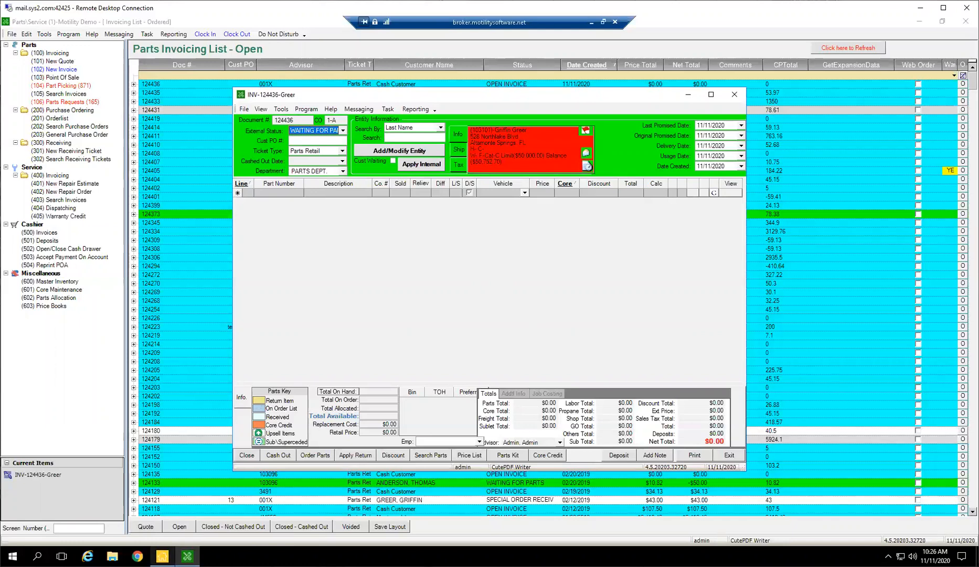
Switch to the CRM module and open its Event Notification Setup.
click(162, 555)
double_click(50, 117)
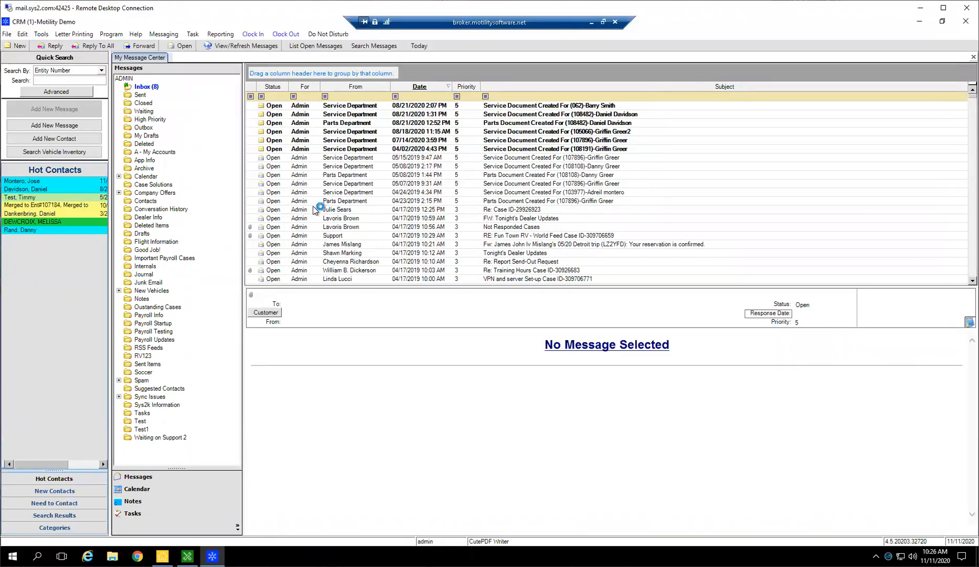
click(27, 34)
click(28, 35)
click(28, 36)
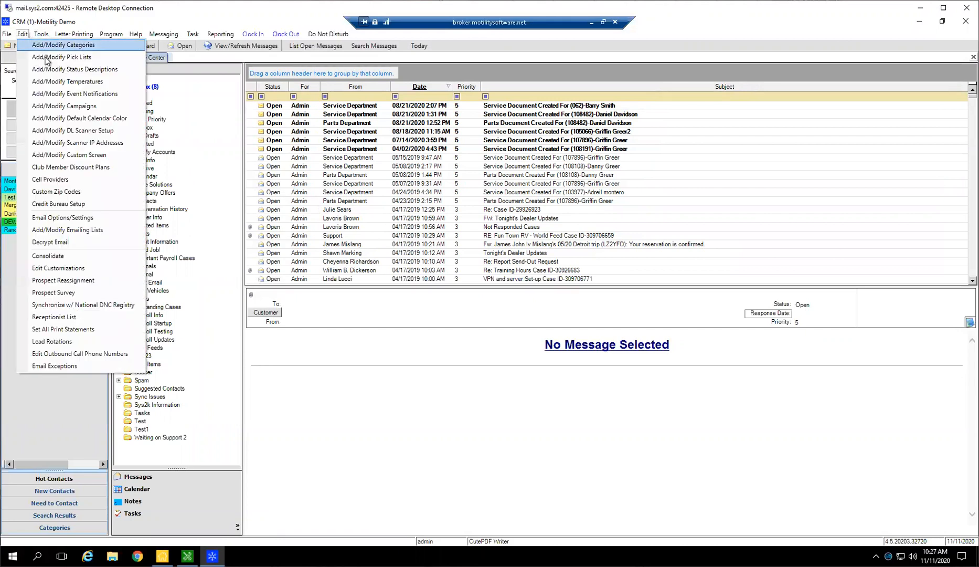
click(23, 34)
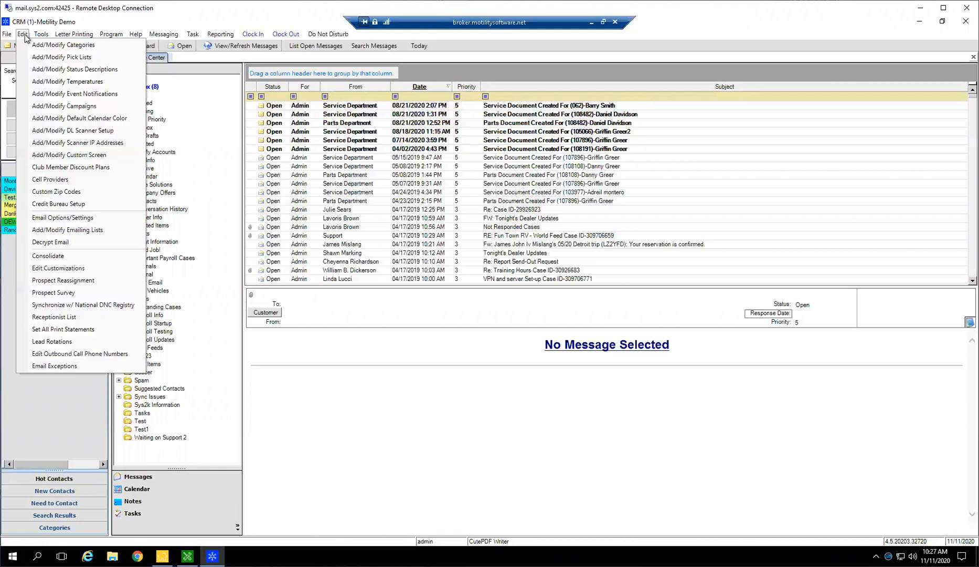
click(58, 93)
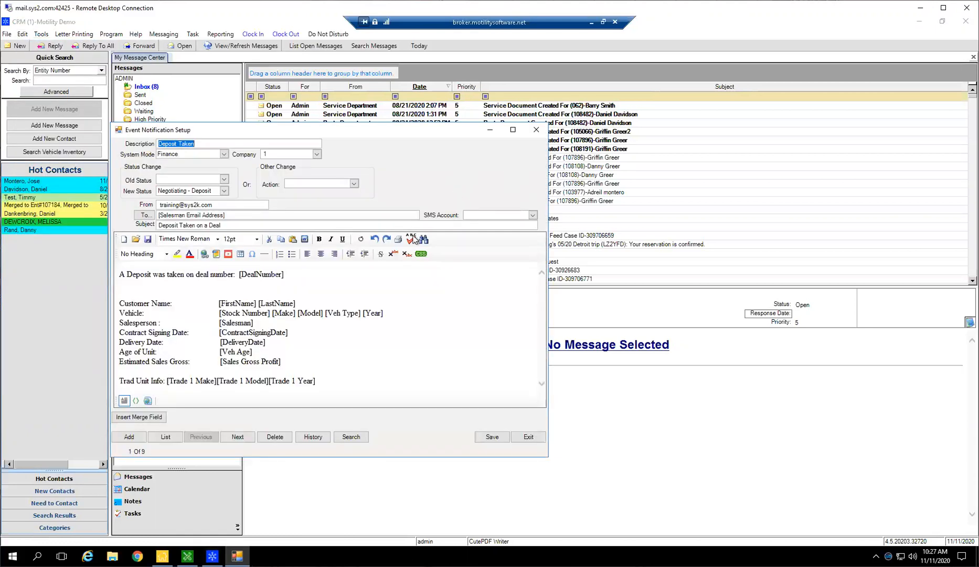
Add a new event notification described as NEED INFO, with system mode Finance and company 0 (ALL).
click(134, 434)
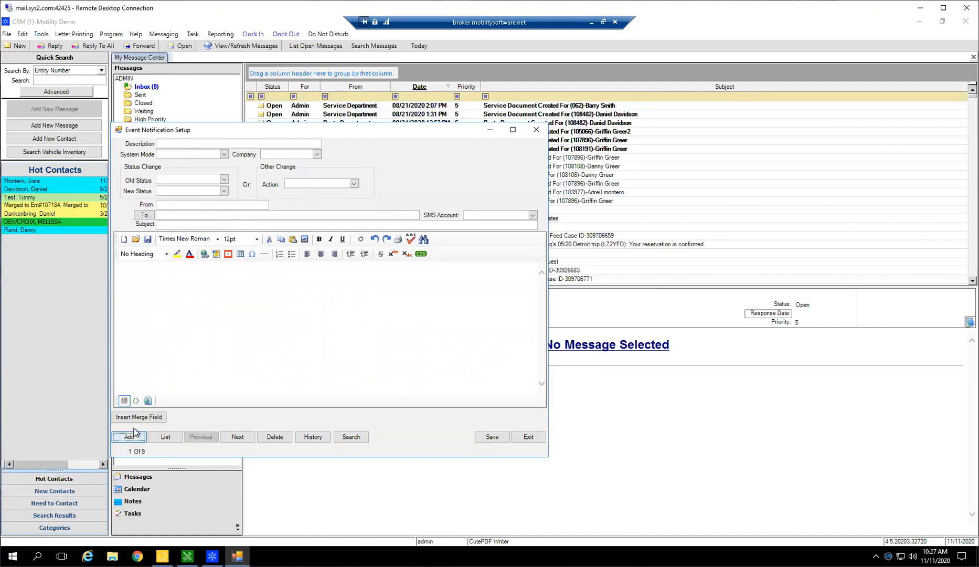
click(183, 144)
text(NEED INF)
text(O)
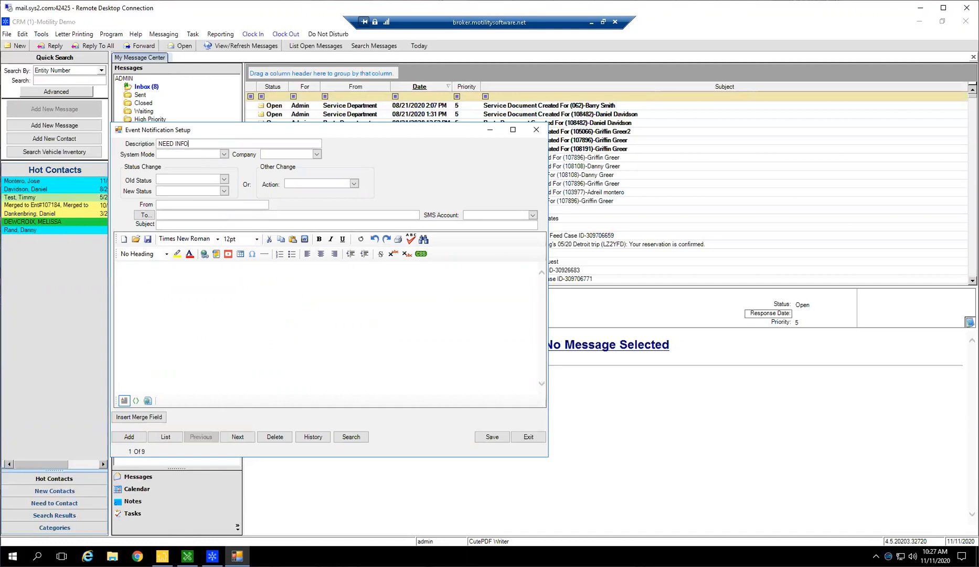
key(Tab)
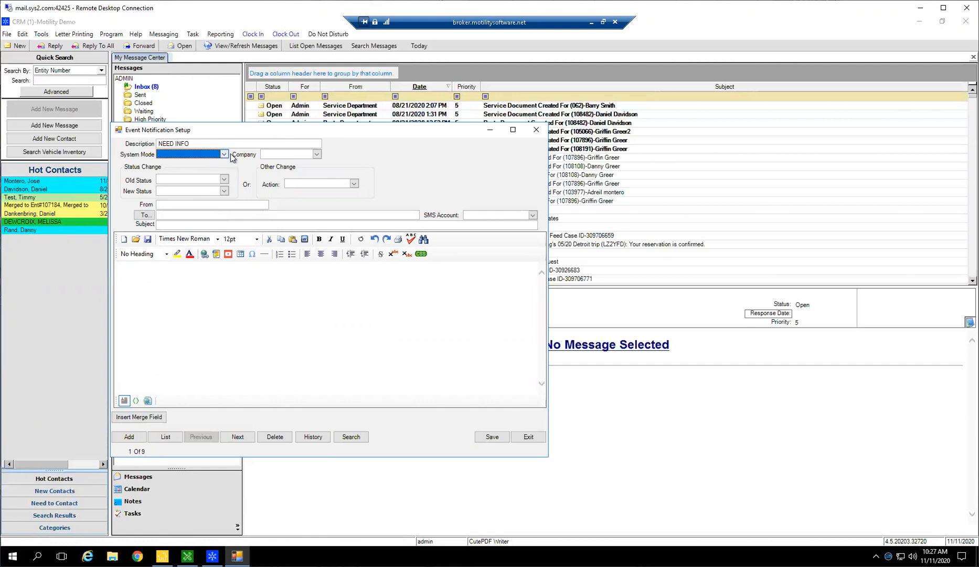
click(224, 153)
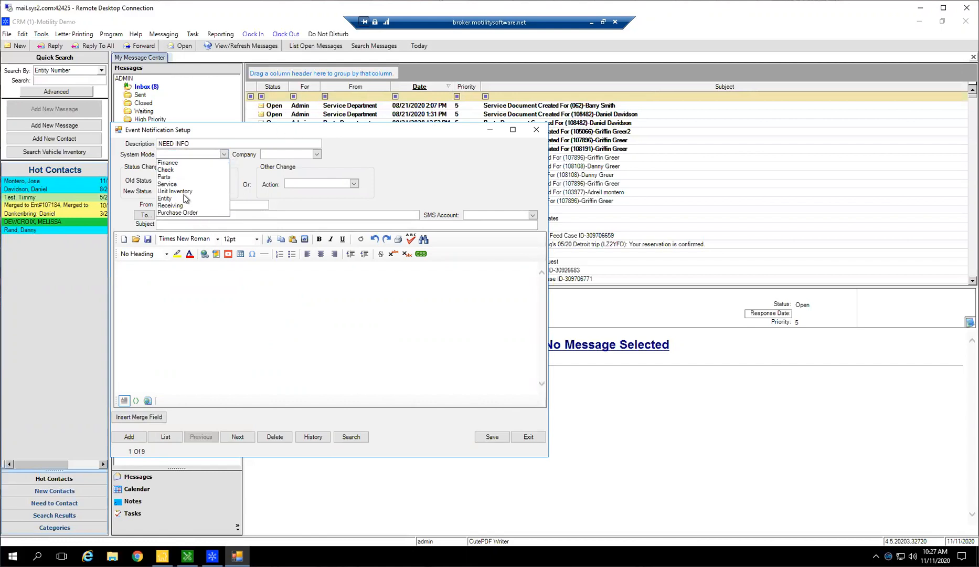
click(177, 164)
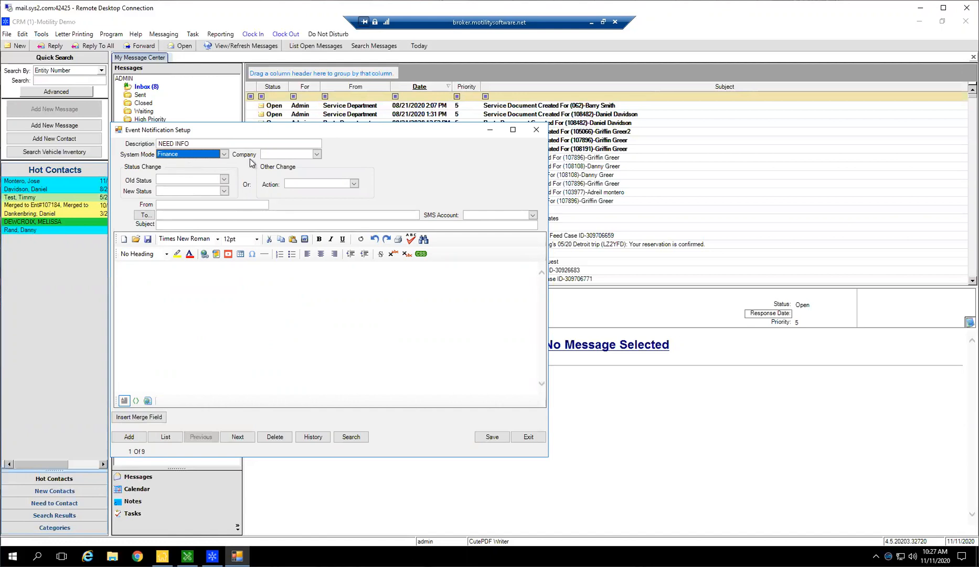
click(317, 155)
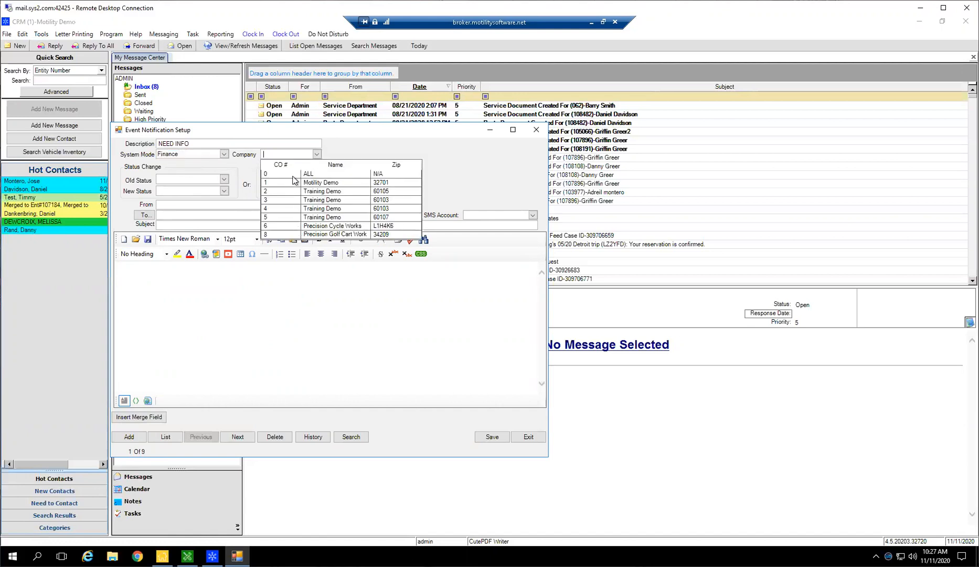
click(292, 168)
Leave the notification's old status blank and set its new status to Approved from Finance.
click(224, 180)
click(224, 180)
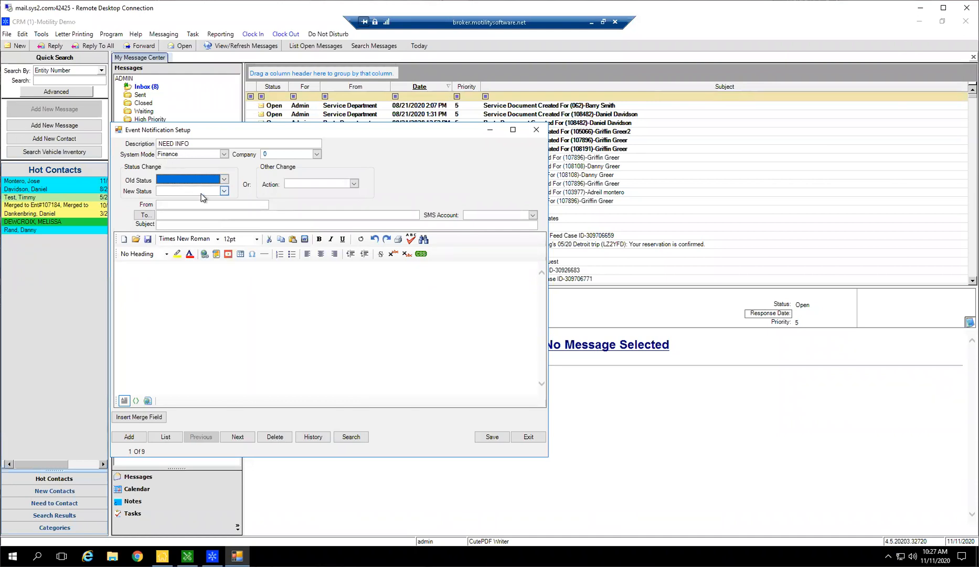
click(224, 191)
scroll(197, 241, down, 1)
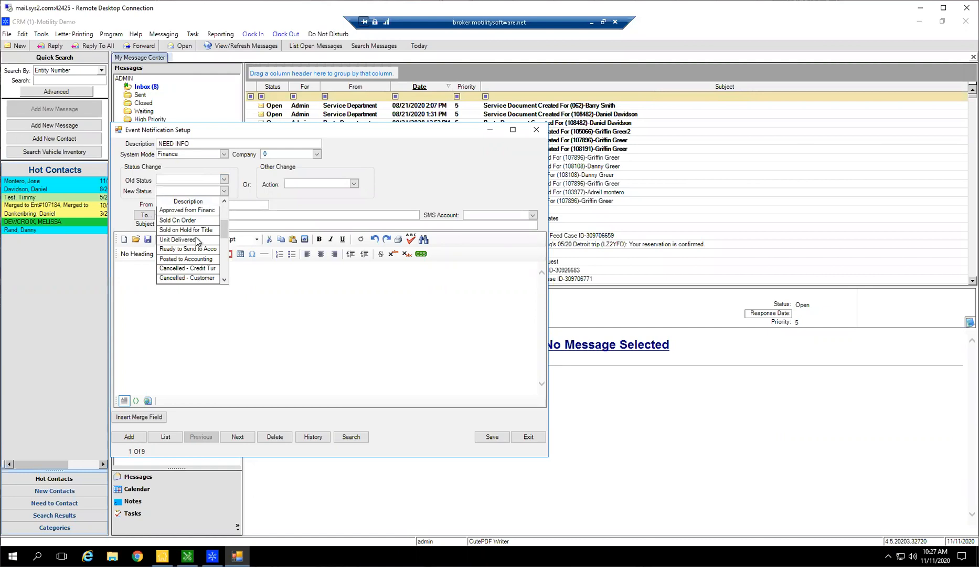
scroll(206, 261, up, 1)
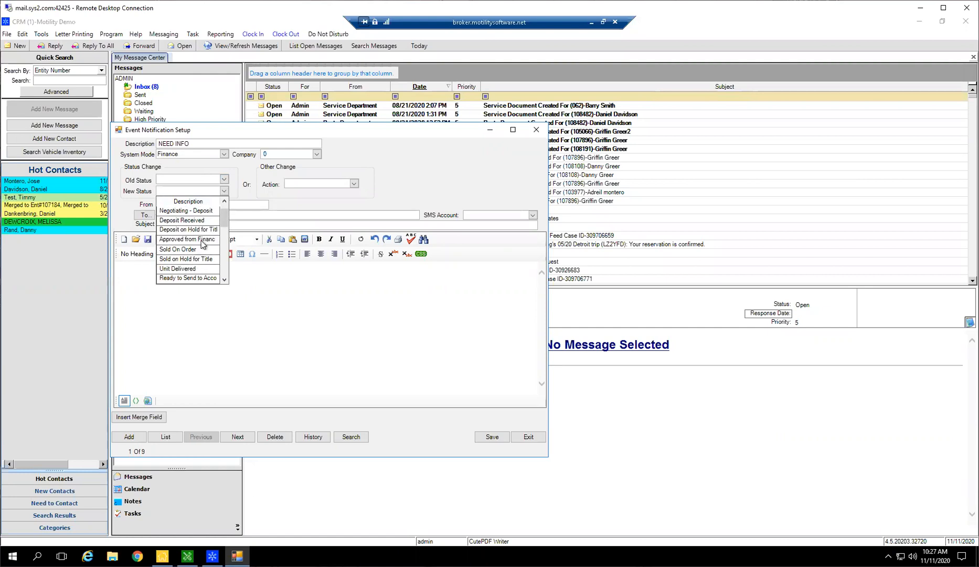
click(202, 241)
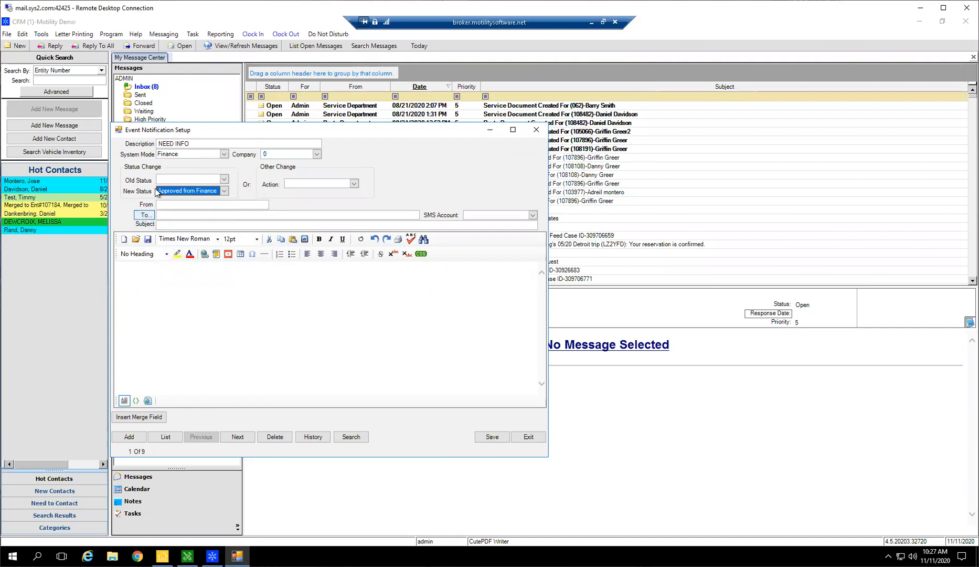
Review the merge fields available for the notification's message body and close the field list without inserting any.
click(201, 310)
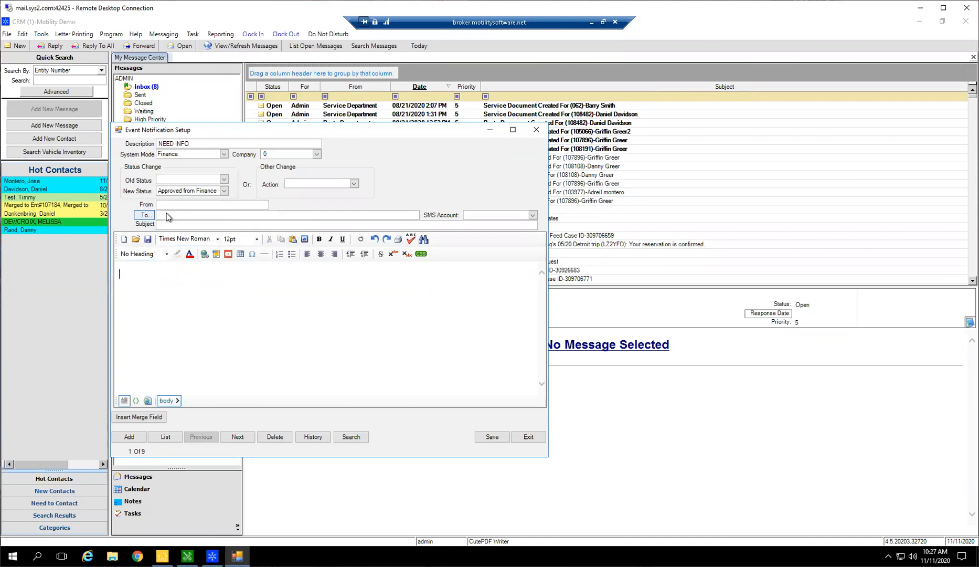
click(144, 418)
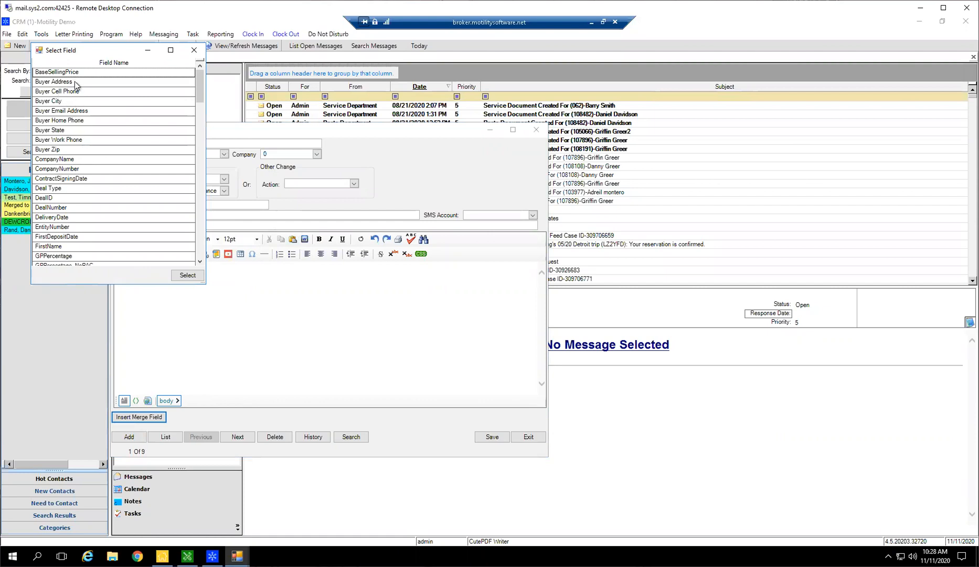
scroll(116, 158, down, 2)
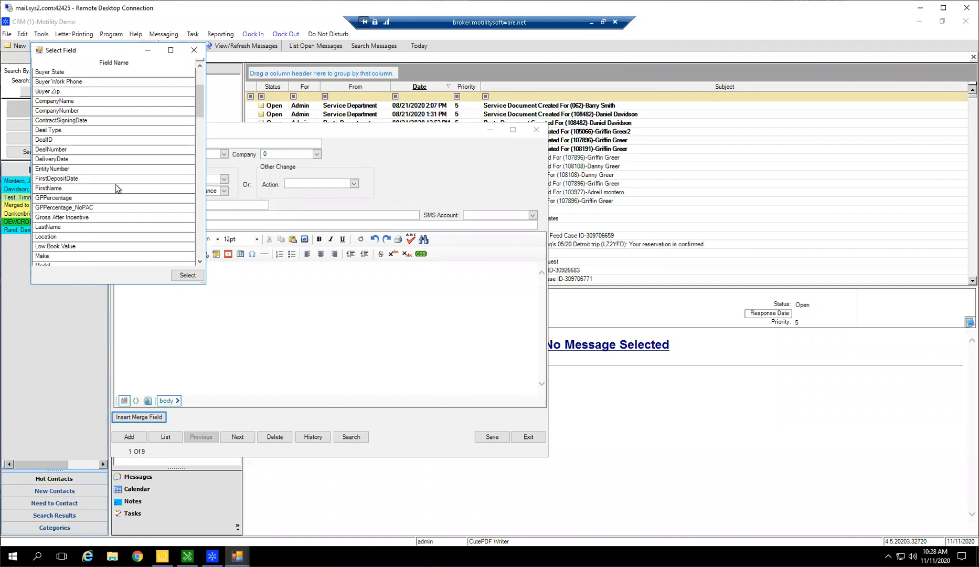
scroll(104, 187, down, 2)
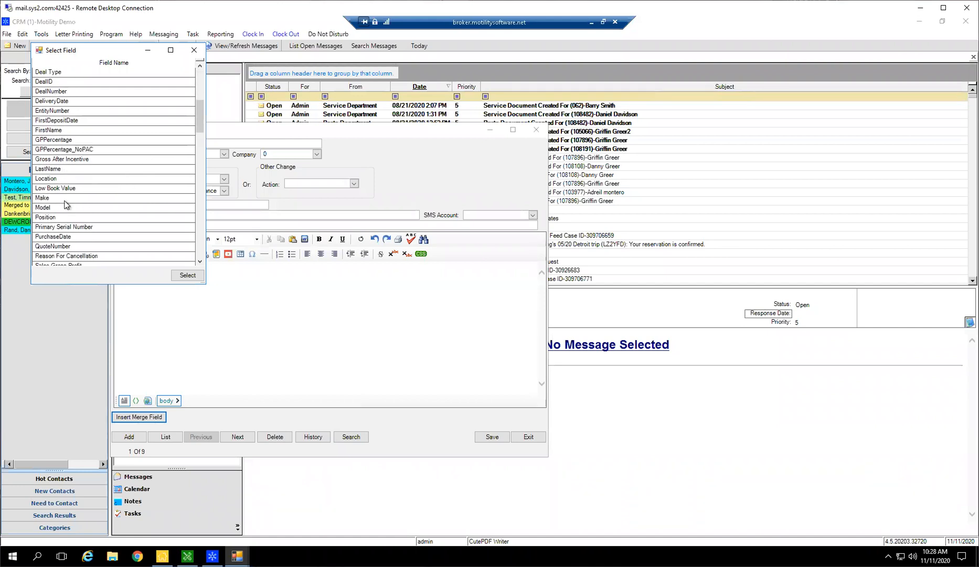
scroll(67, 236, down, 2)
scroll(86, 211, down, 9)
scroll(135, 144, down, 2)
click(194, 49)
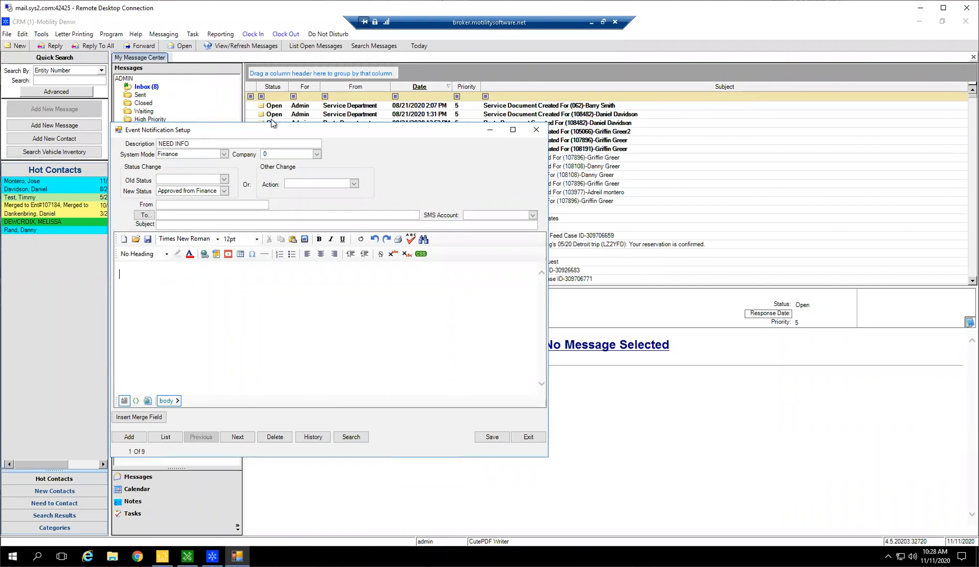
Close the new event notification without saving and switch back to the parts invoice in the Parts/Service module.
click(536, 129)
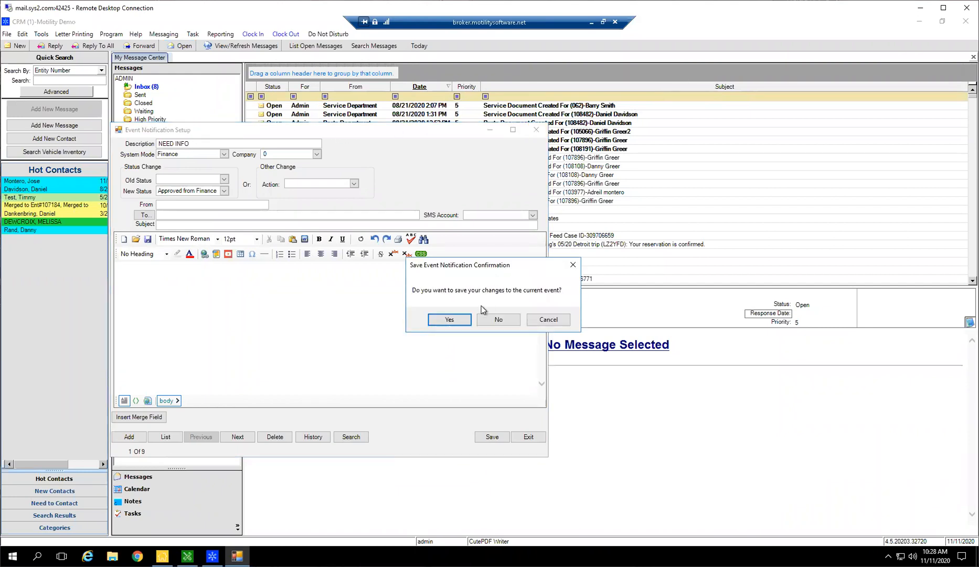
click(495, 319)
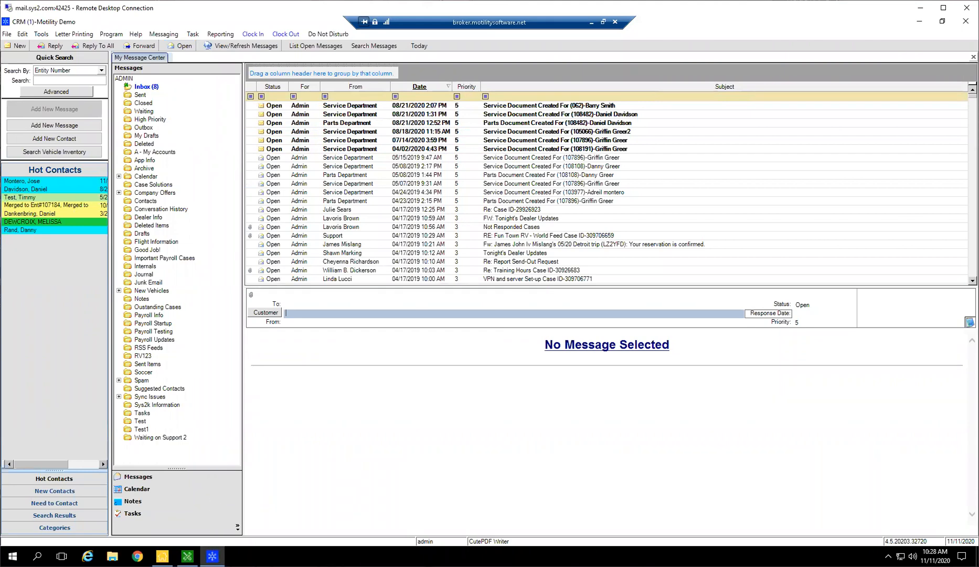
click(187, 556)
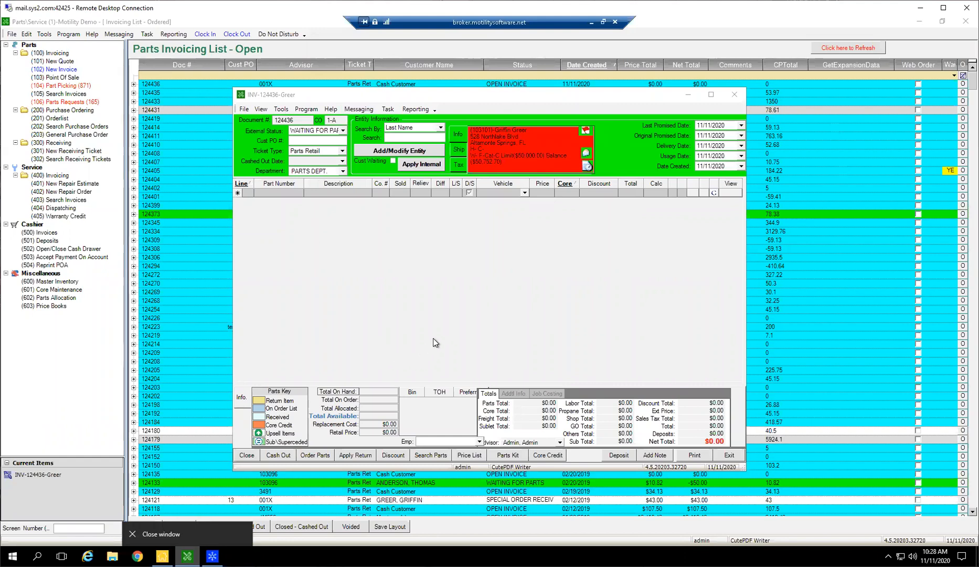
Set the invoice's external status to OPEN INVOICE and enter a customer PO number.
click(417, 311)
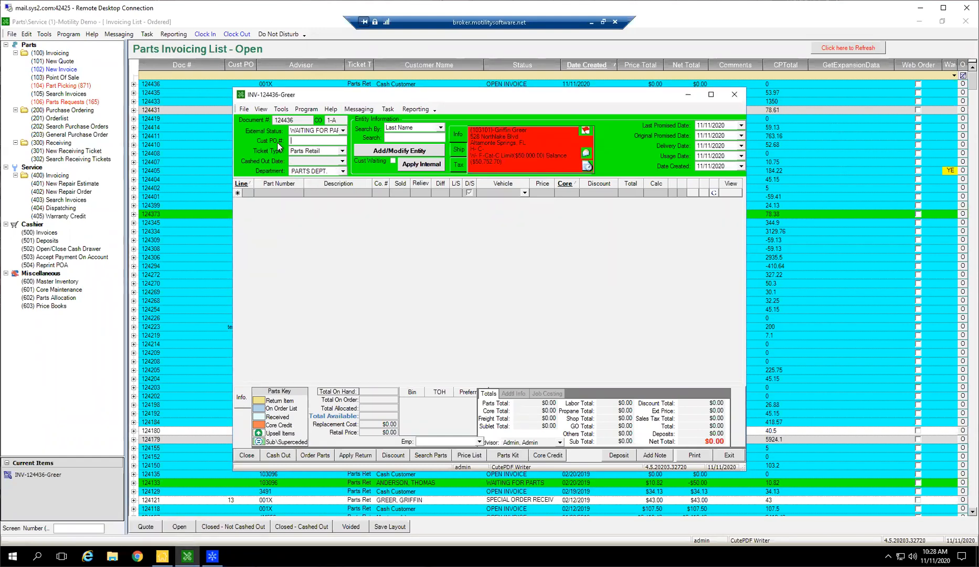
click(320, 132)
click(307, 148)
click(305, 141)
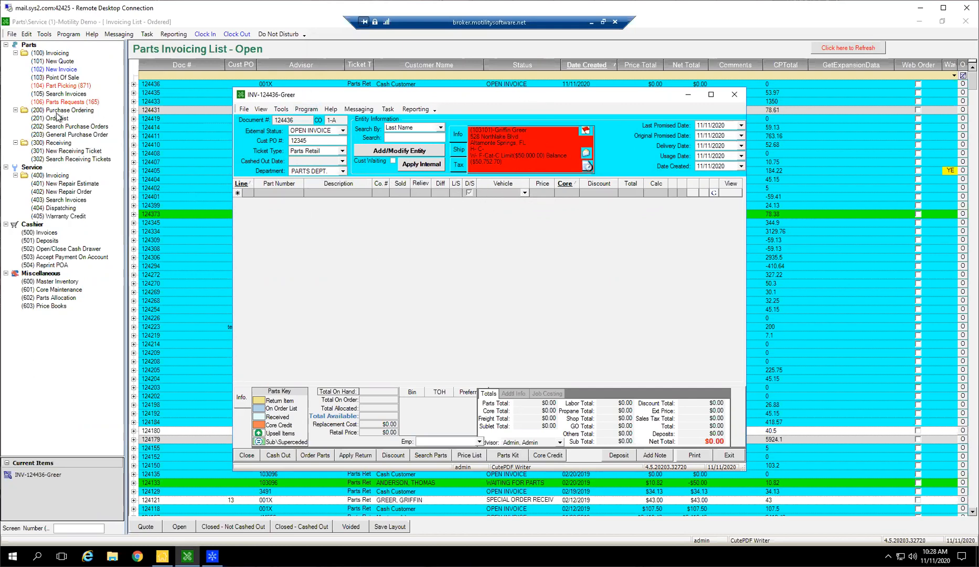
Open the invoice quick search to view its customer PO number criterion, and close it without searching.
click(69, 94)
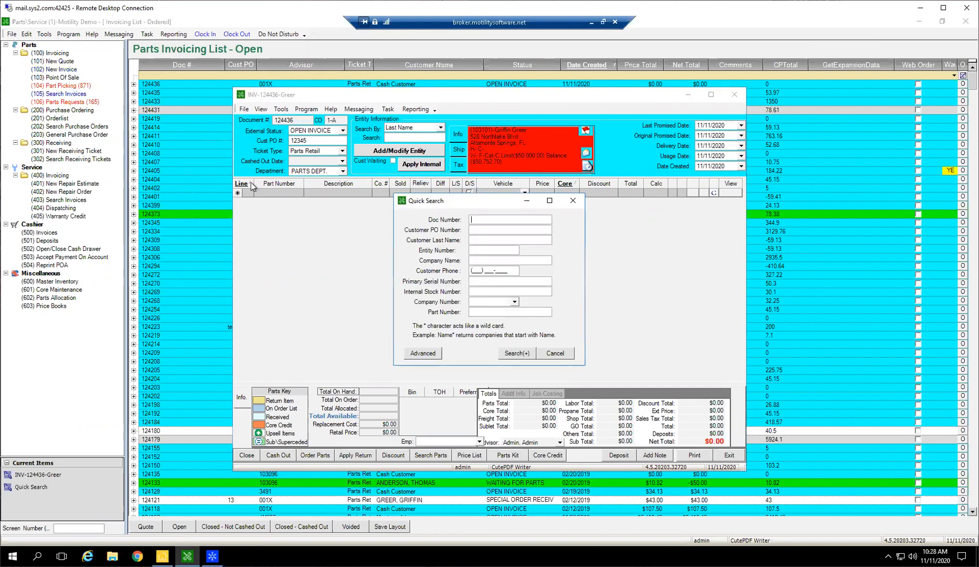
click(483, 230)
click(573, 200)
click(267, 119)
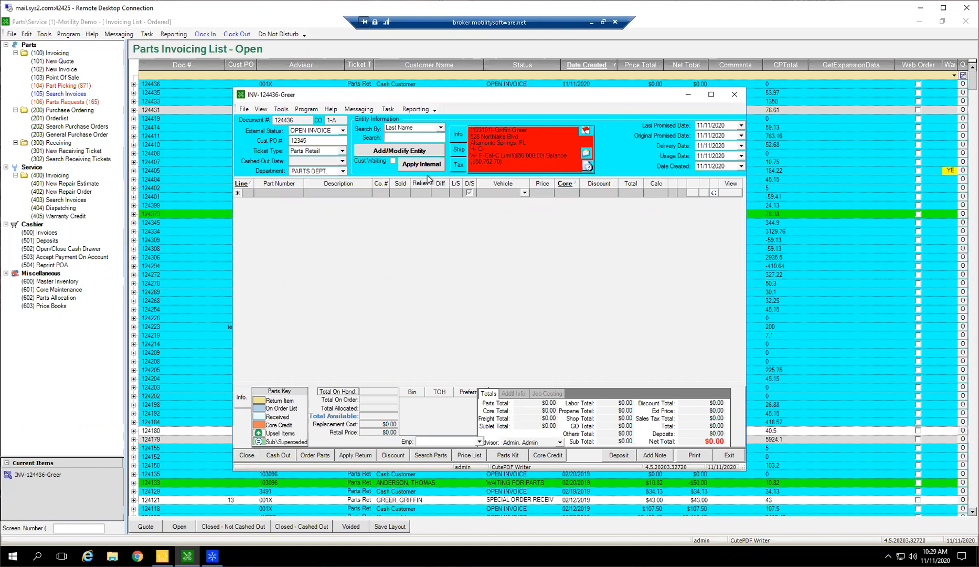
Clear the customer PO number on the invoice and review the ticket types, keeping Parts Retail selected.
double_click(302, 140)
key(BackSpace)
click(307, 153)
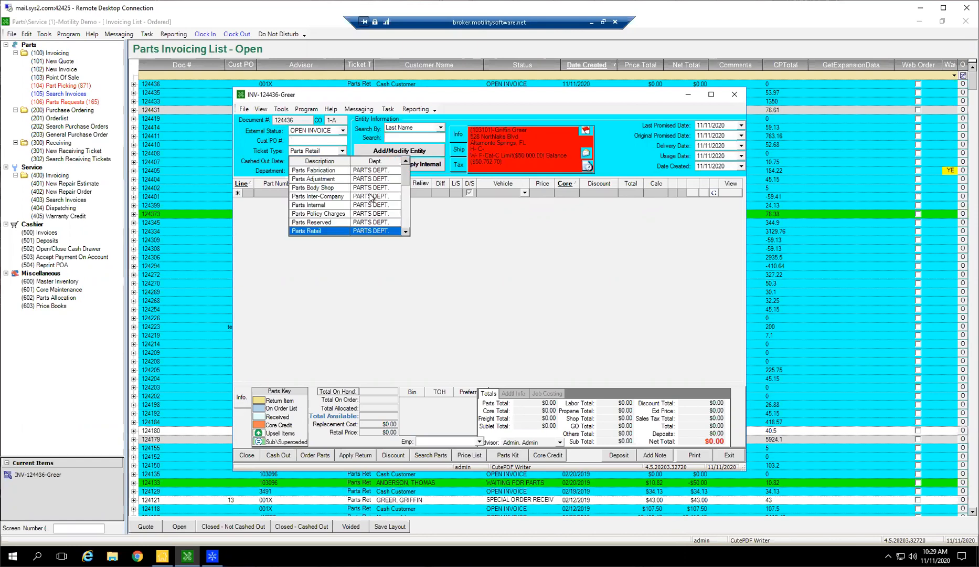
scroll(379, 194, down, 3)
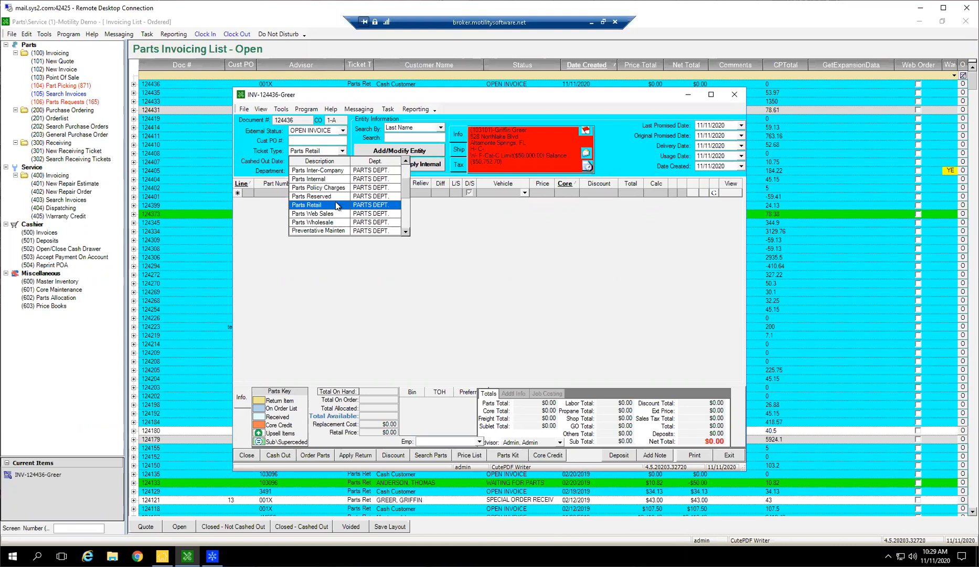
scroll(325, 201, up, 1)
scroll(336, 212, up, 1)
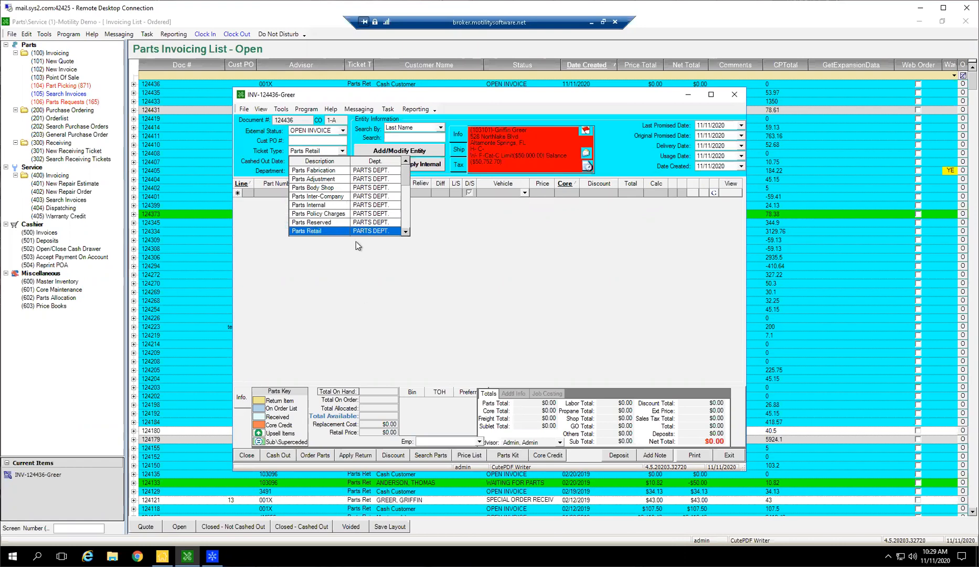
click(328, 231)
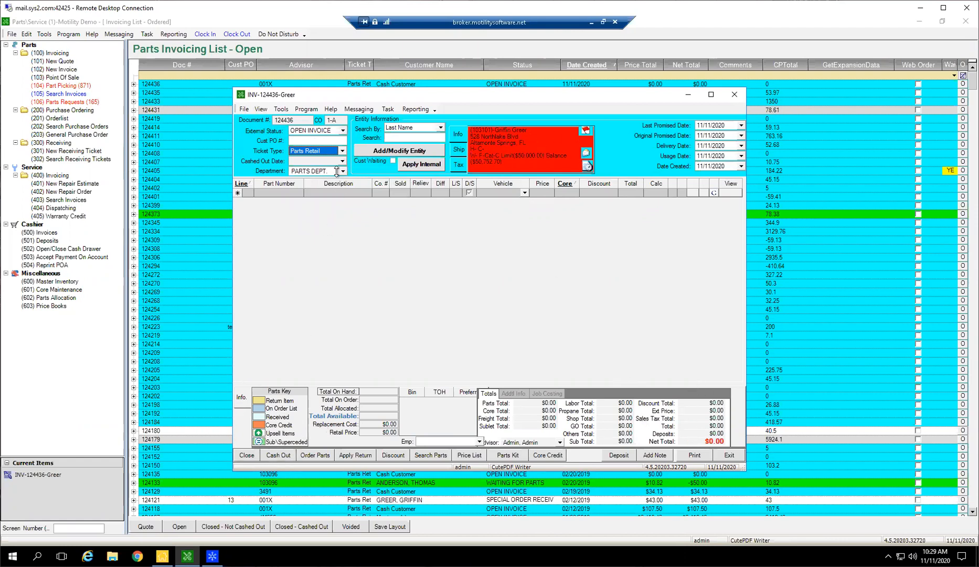
Change the invoice's ticket type to Parts Internal.
click(342, 152)
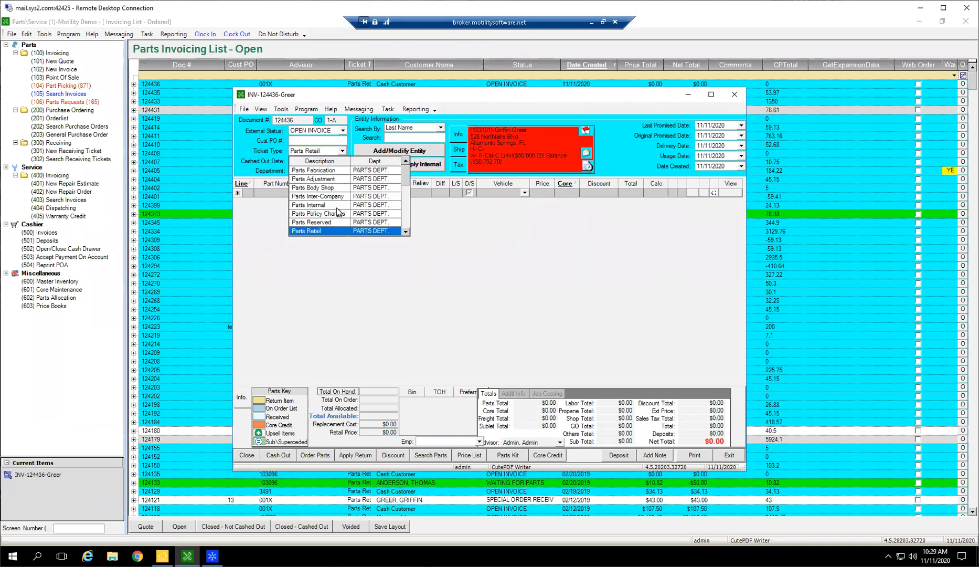
click(337, 204)
key(Tab)
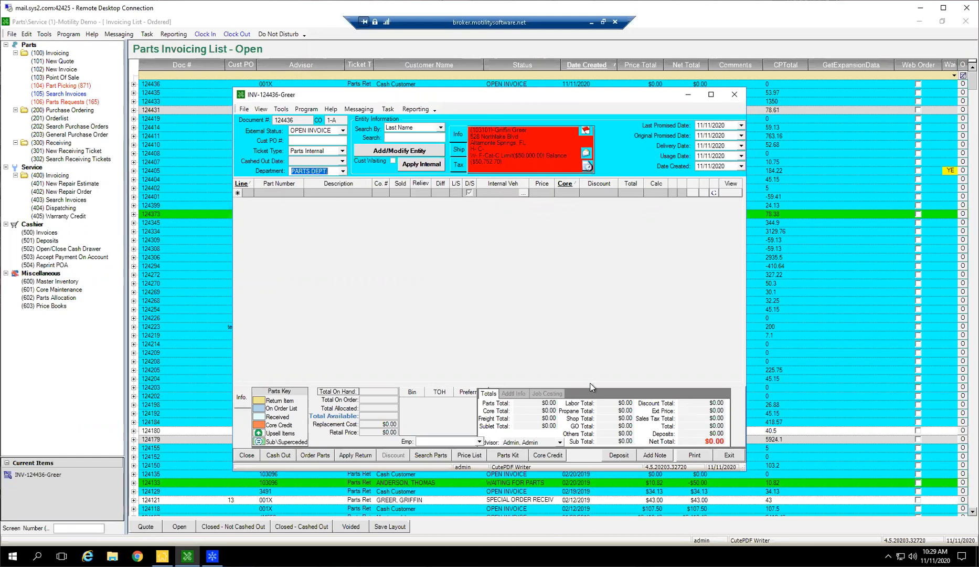
Start a line on the invoice and try to choose the Mitsubishi Lancer, stock 100035C, as its internal vehicle.
click(506, 192)
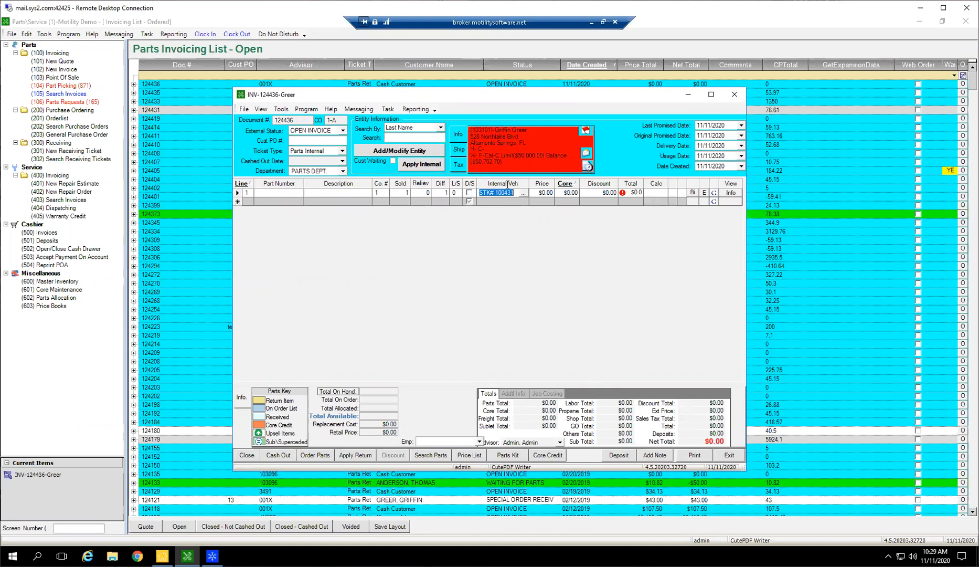
click(524, 194)
click(581, 143)
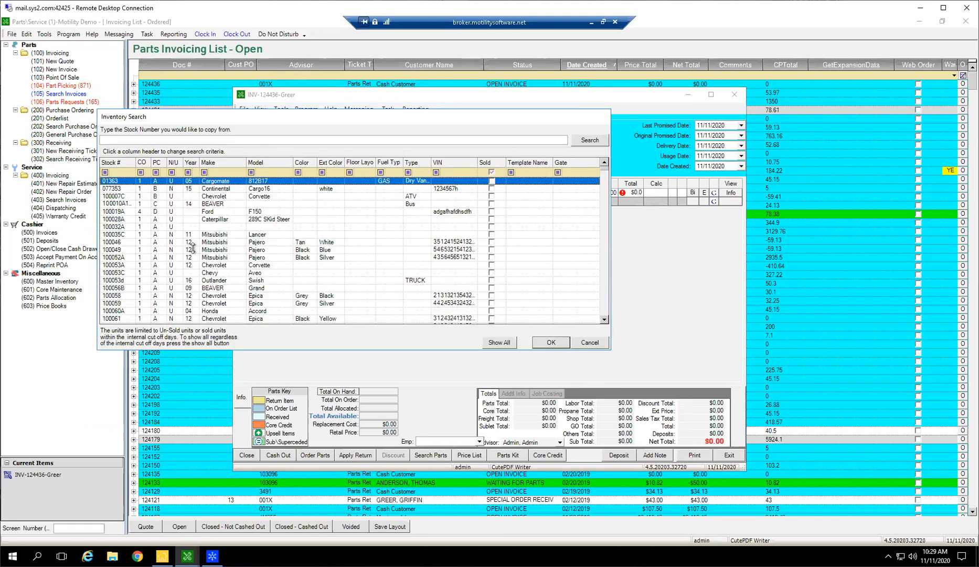
double_click(216, 234)
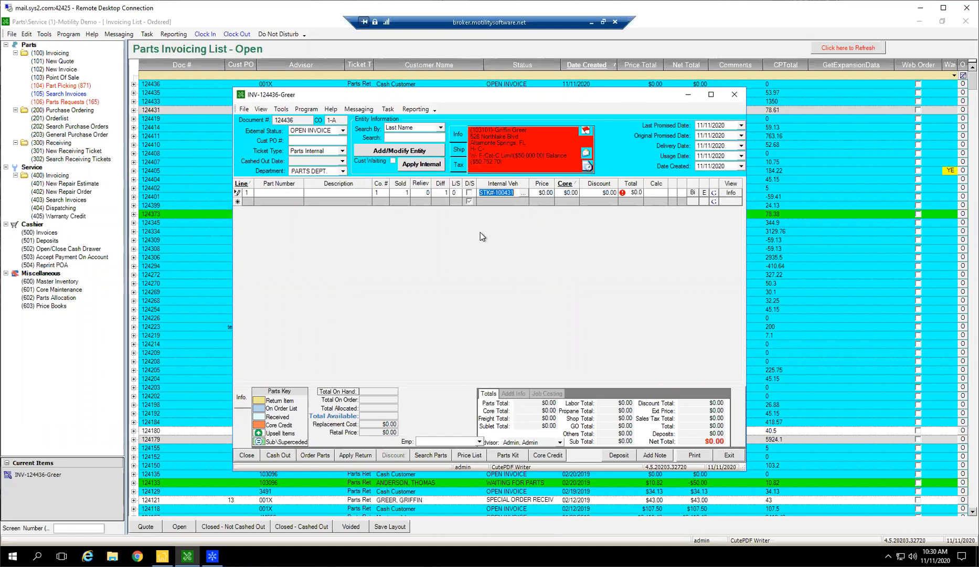
Change the invoice's ticket type to Parts Web Sales.
click(341, 152)
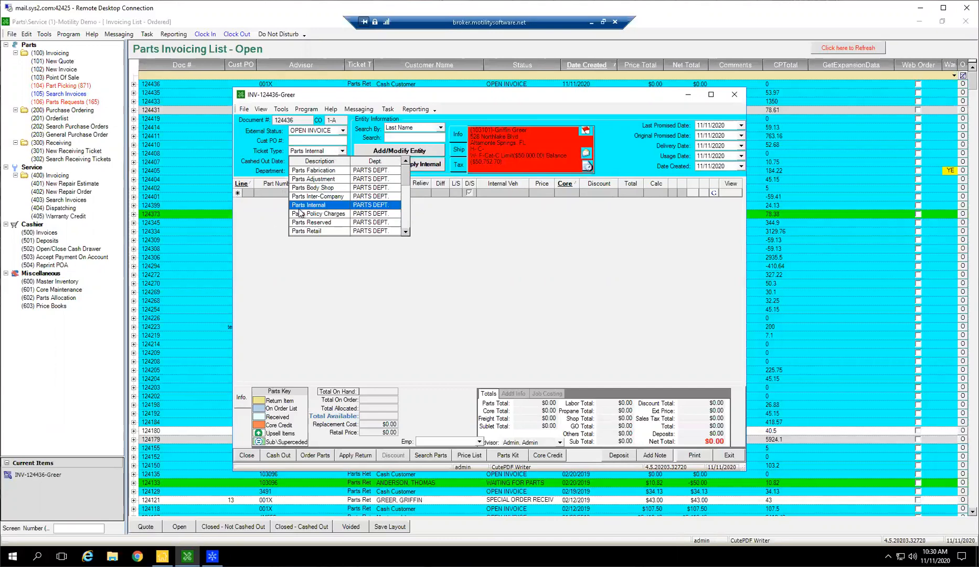
scroll(300, 212, down, 1)
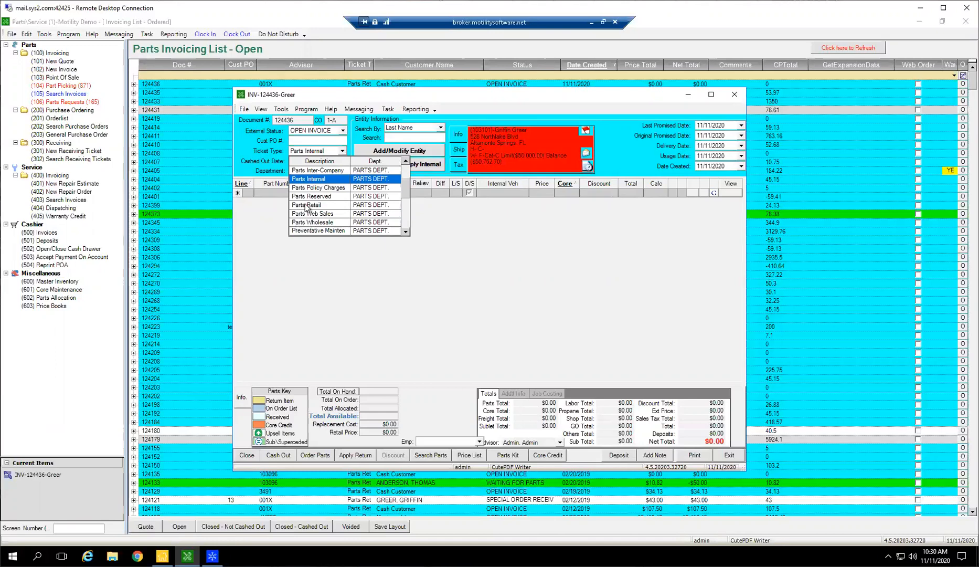
click(307, 213)
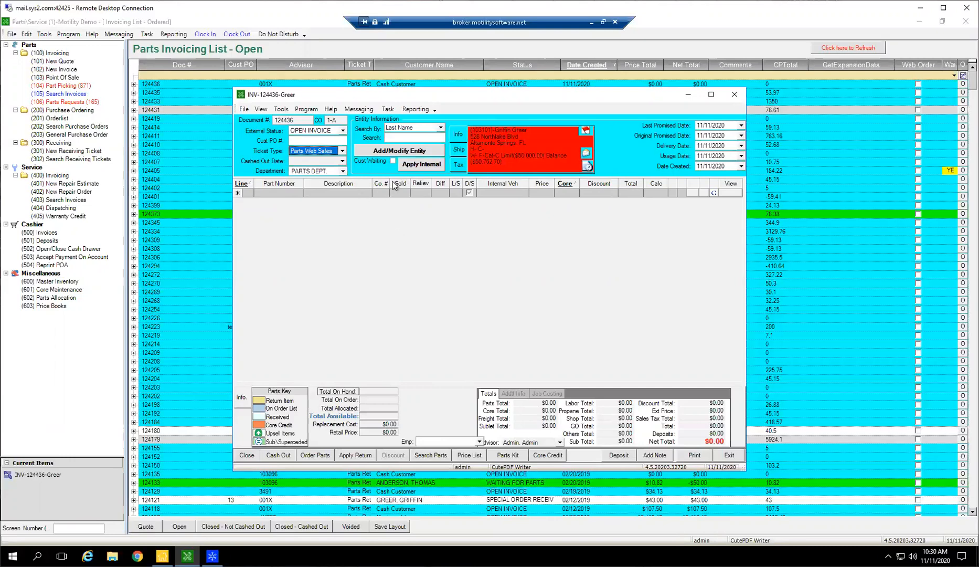
Review the available ticket types again and set the invoice's ticket type to Parts Retail.
click(341, 150)
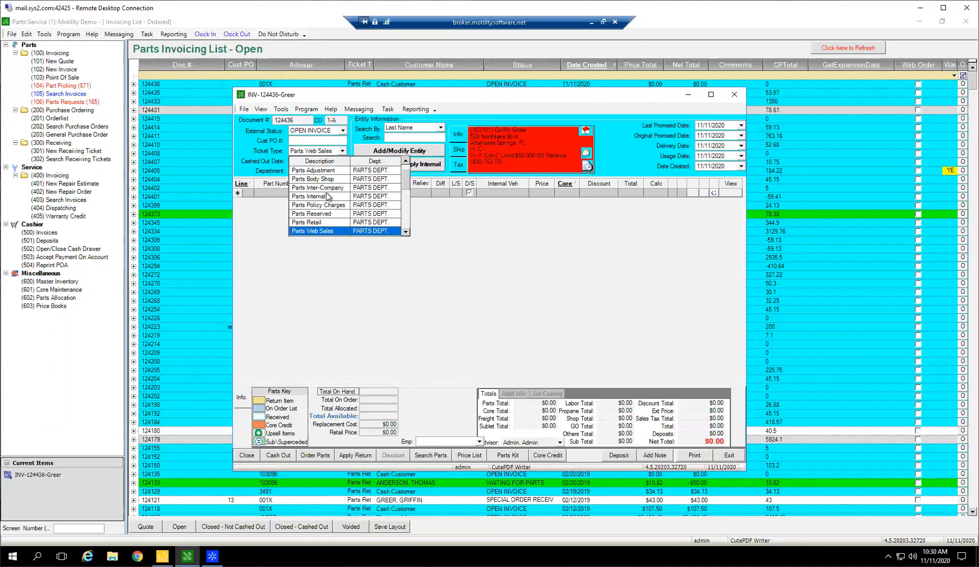
scroll(338, 178, up, 1)
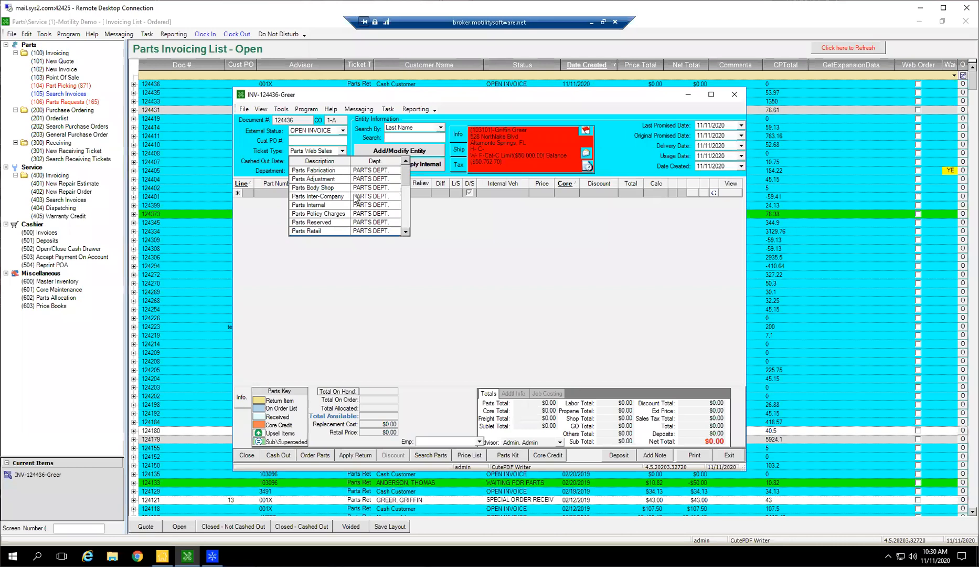
scroll(357, 201, down, 2)
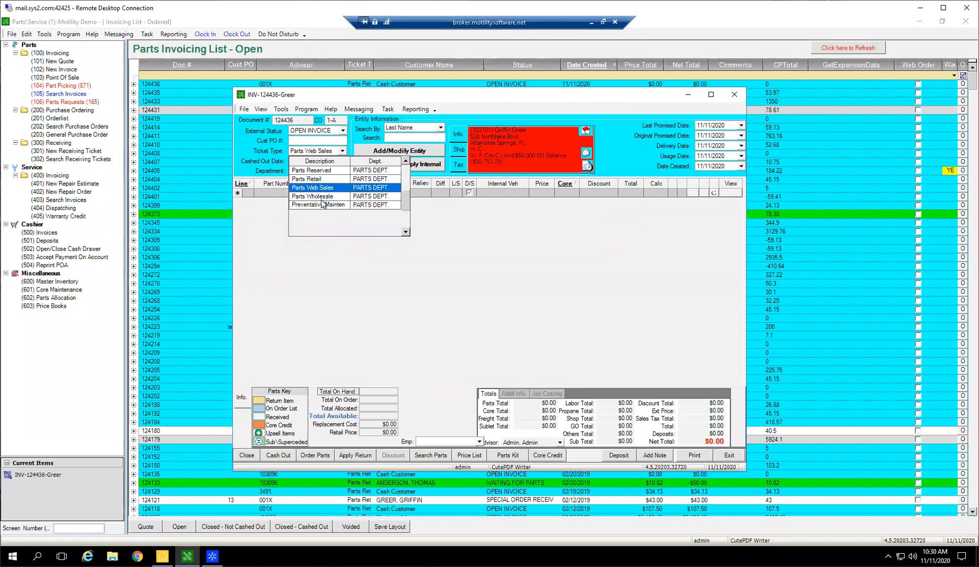
scroll(321, 203, up, 1)
click(308, 204)
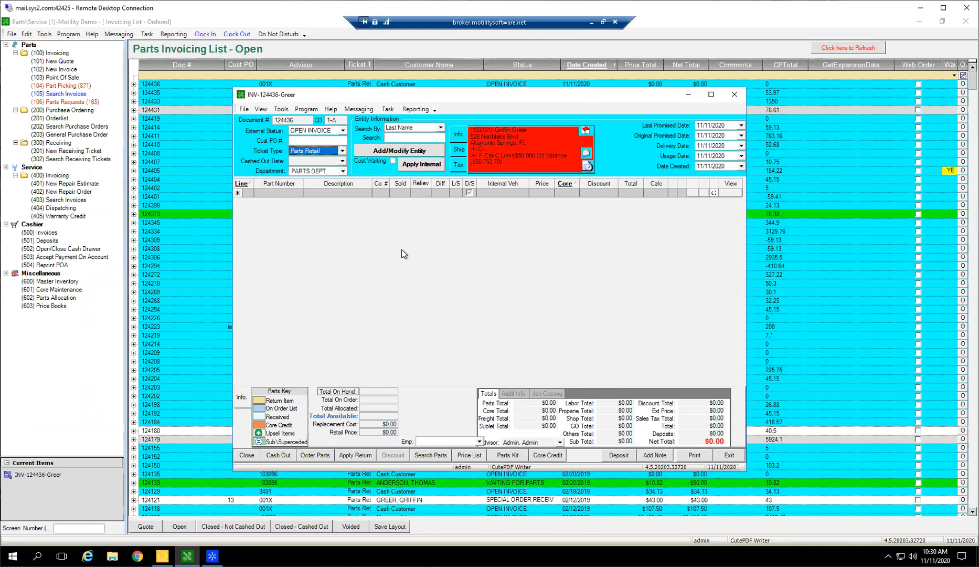
click(371, 284)
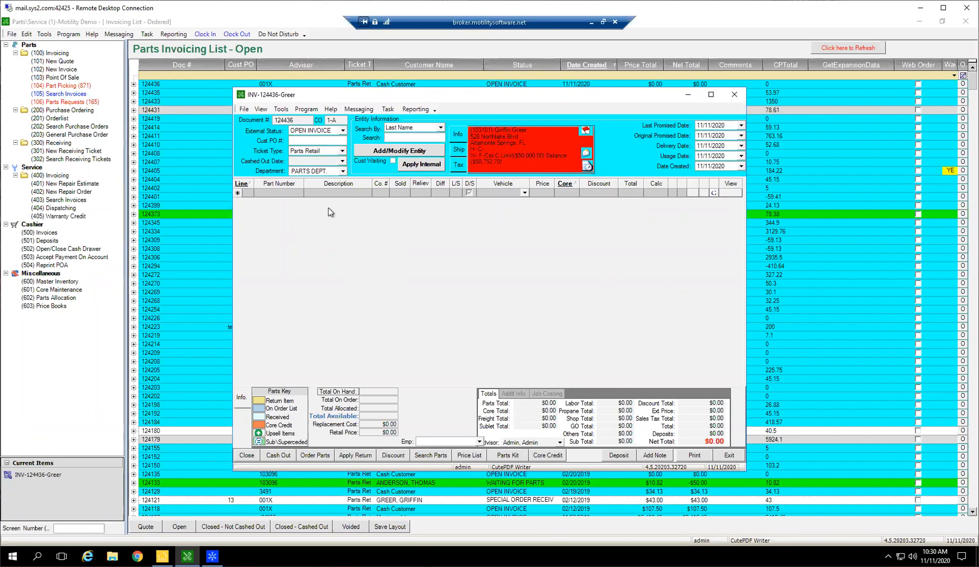
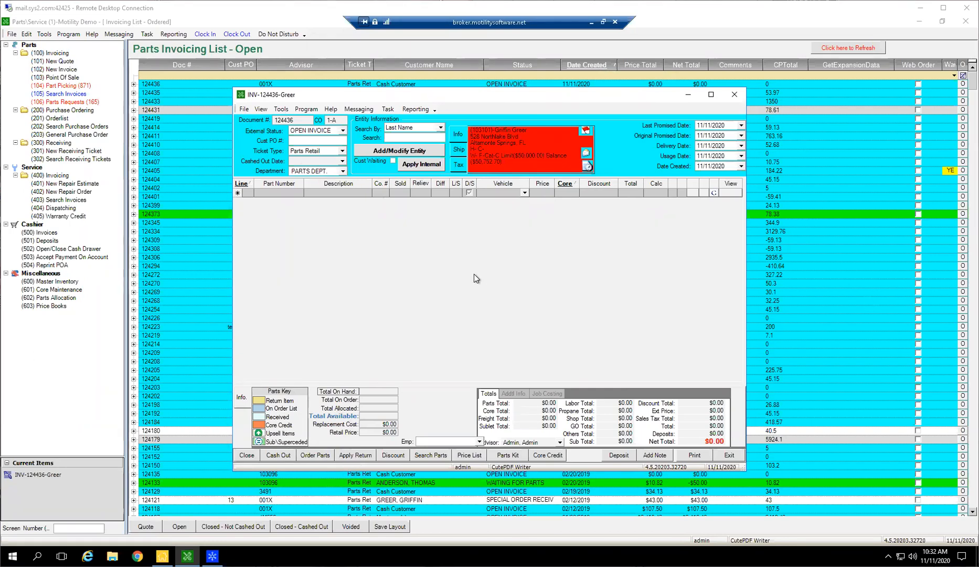
Set the invoice's ticket type to Parts Policy Charges and look over the policy GL accounts available for it.
click(343, 151)
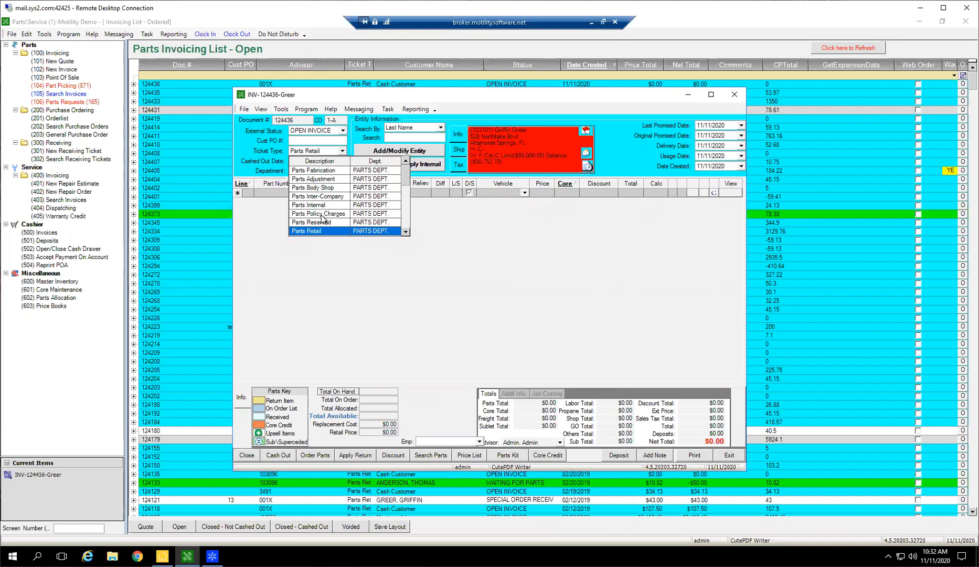
click(322, 214)
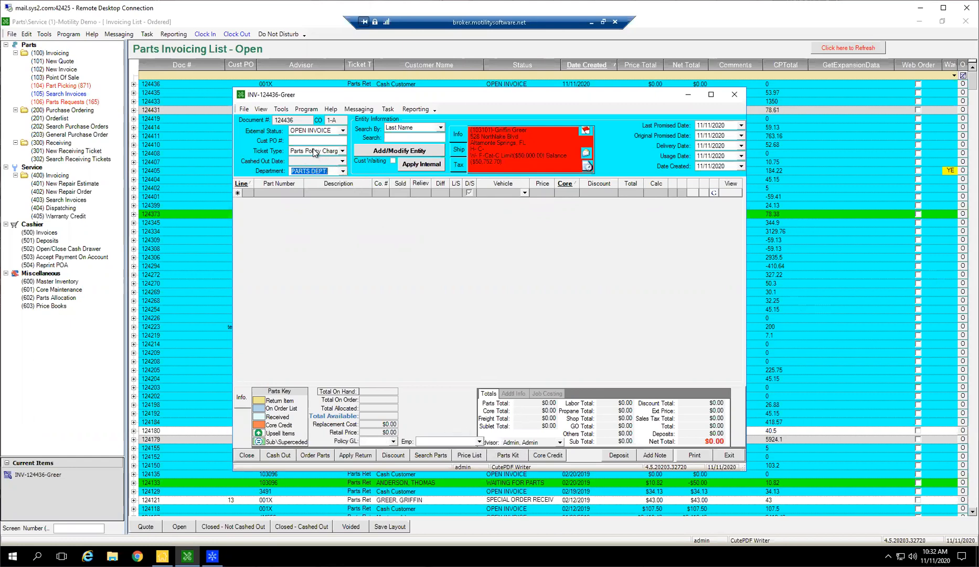
click(393, 441)
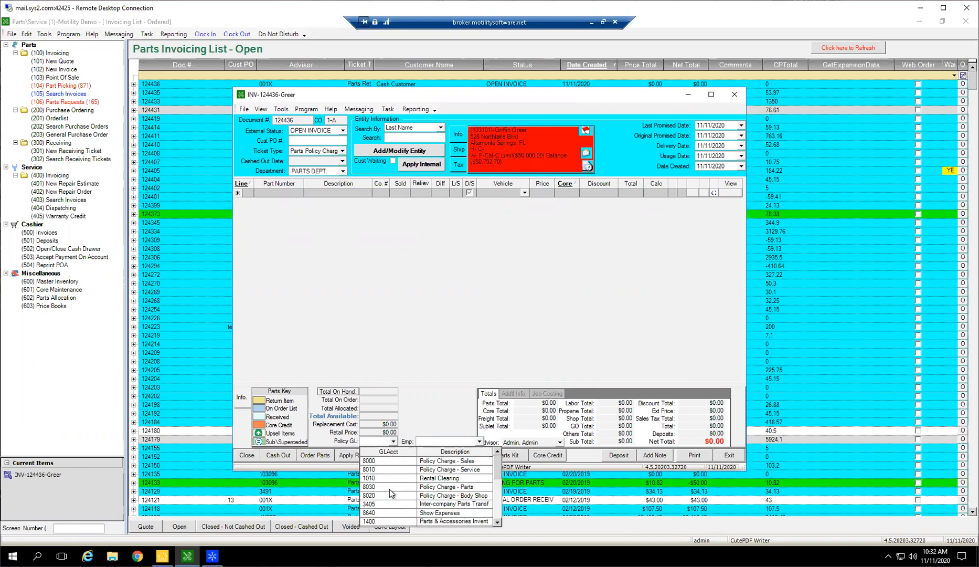
click(466, 338)
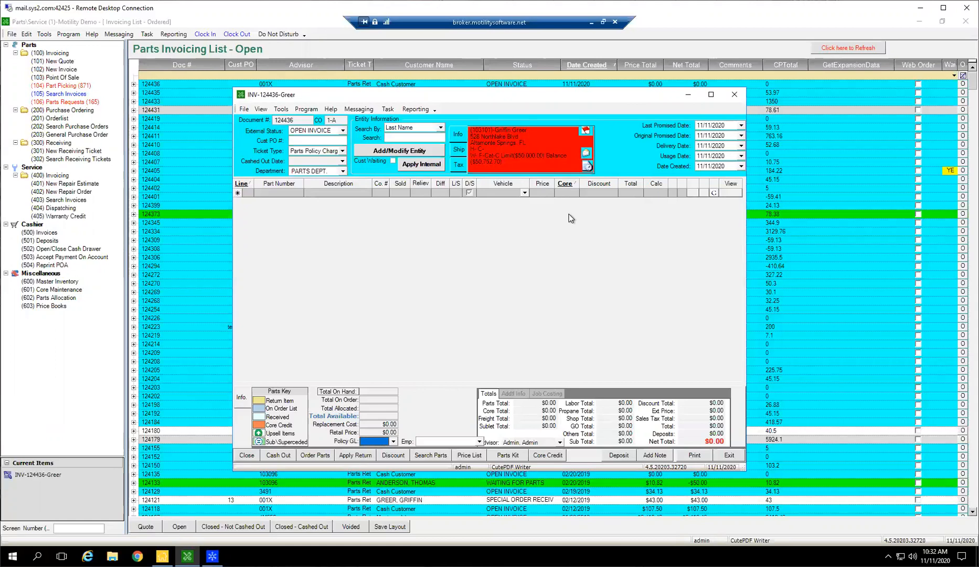
Change the invoice's ticket type to Parts Internal and start a line for the internal vehicle with stock number 100035C.
click(342, 151)
click(313, 158)
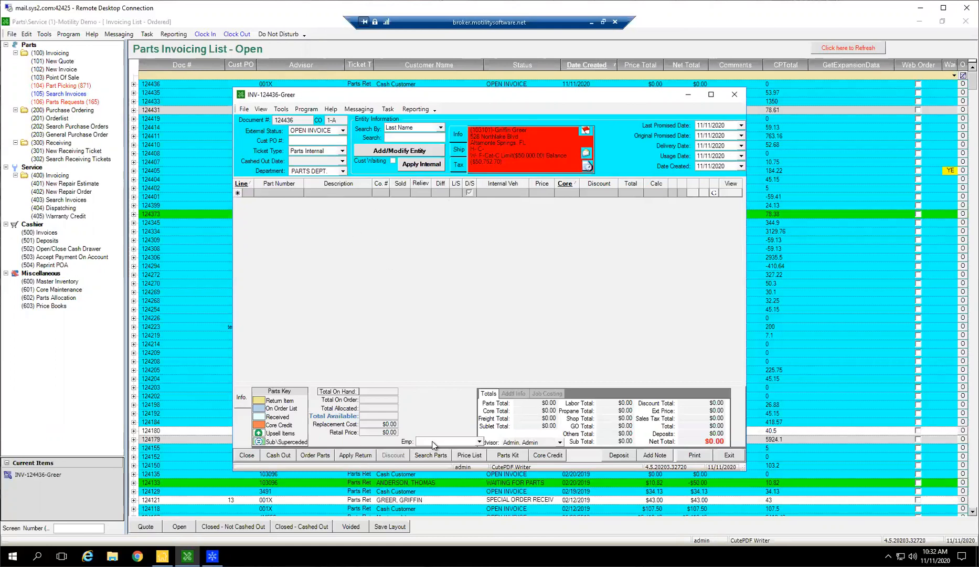
click(504, 194)
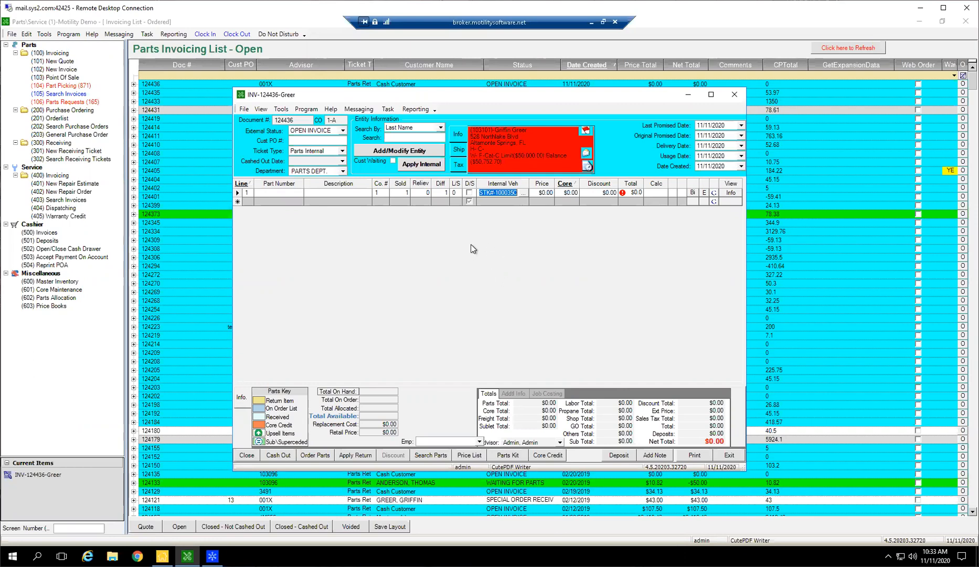
Switch the ticket type back to Parts Policy Charges and review the full list of policy GL accounts without choosing one.
click(342, 151)
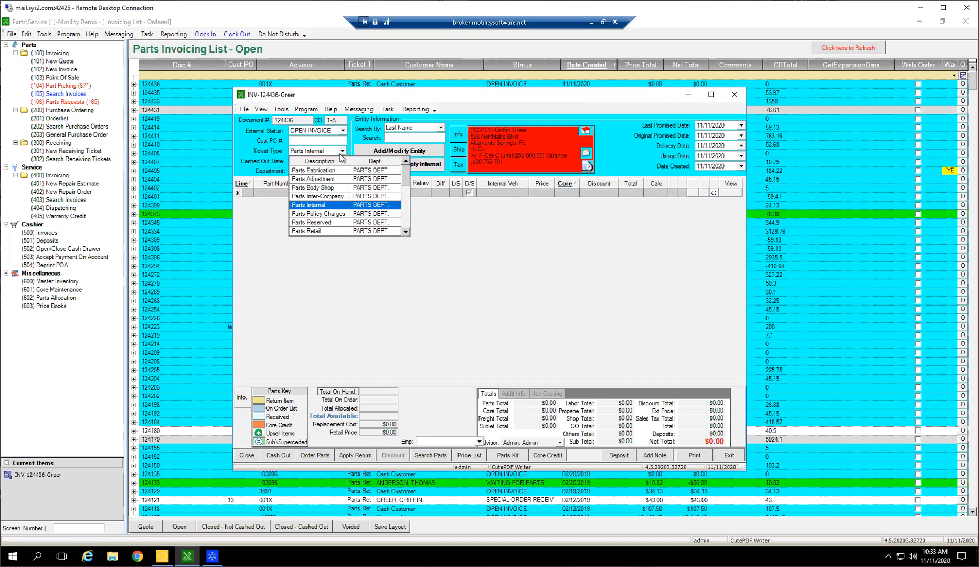
click(324, 214)
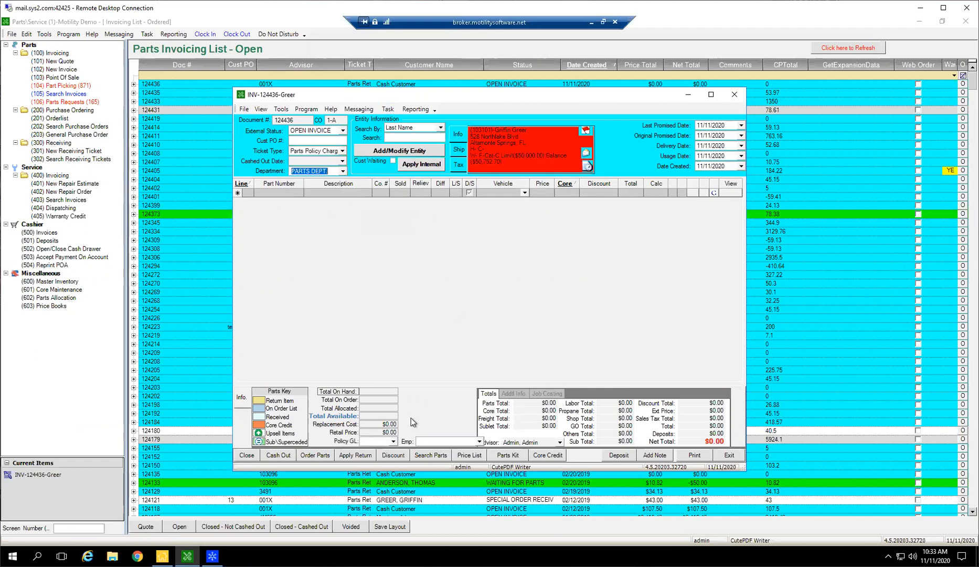
click(393, 441)
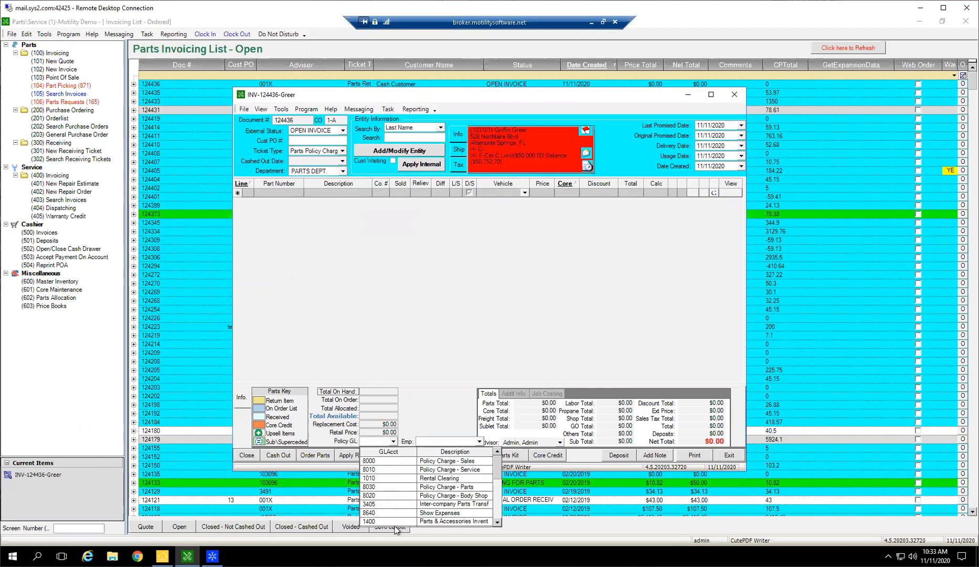
scroll(401, 483, down, 1)
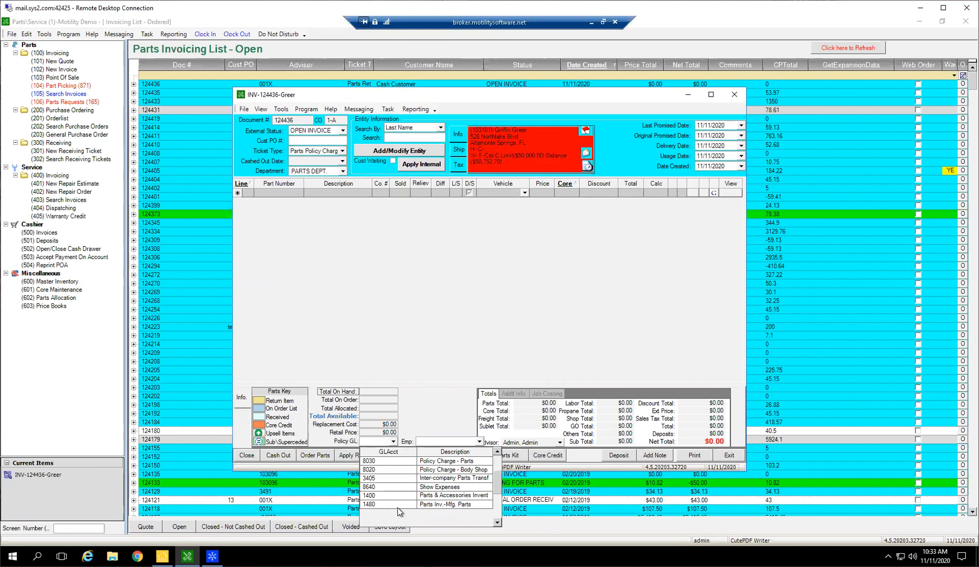
click(327, 227)
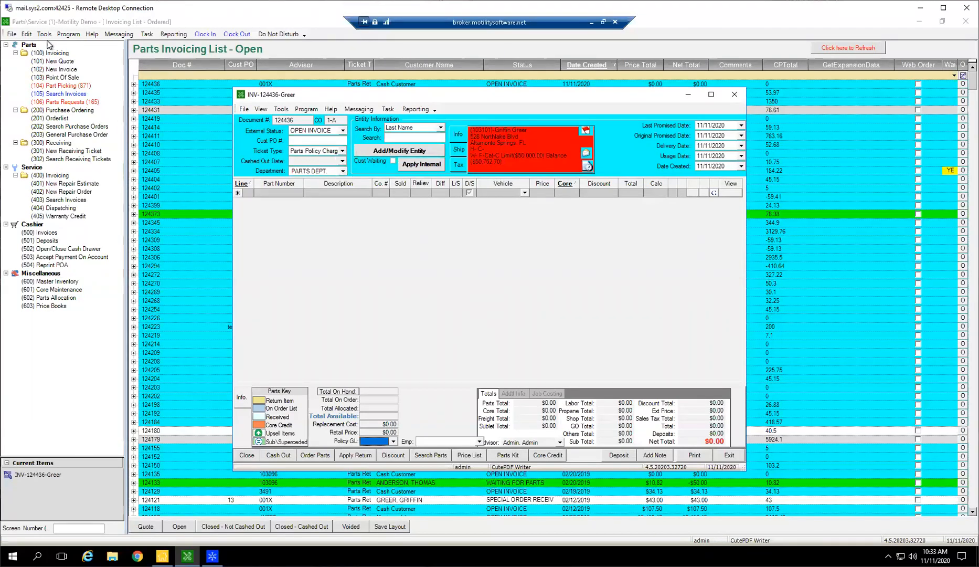
Examine the sale, cost, inventory and discount accounts per ticket type in the Manufactured Part category setup, and close it unchanged.
click(26, 34)
mouse_move(39, 45)
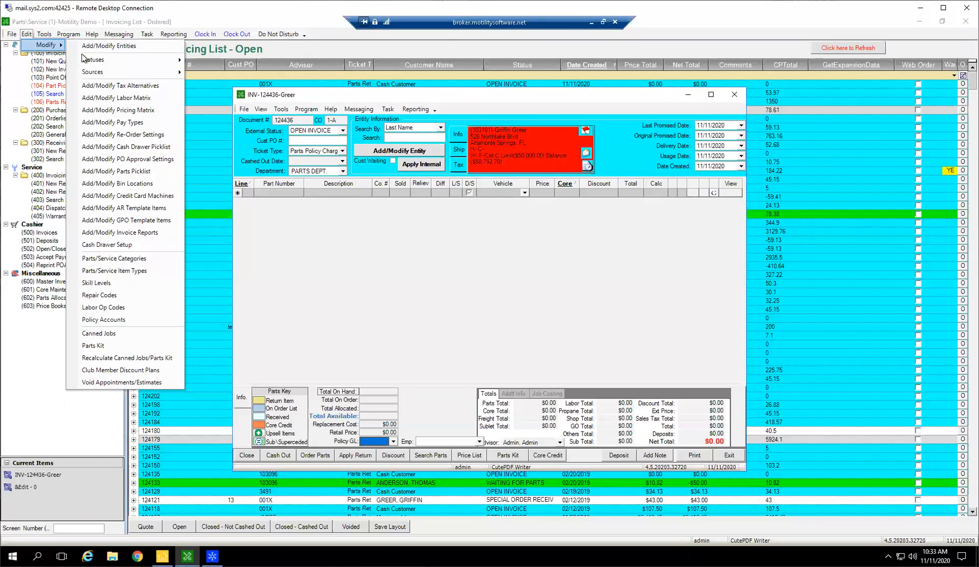
click(144, 261)
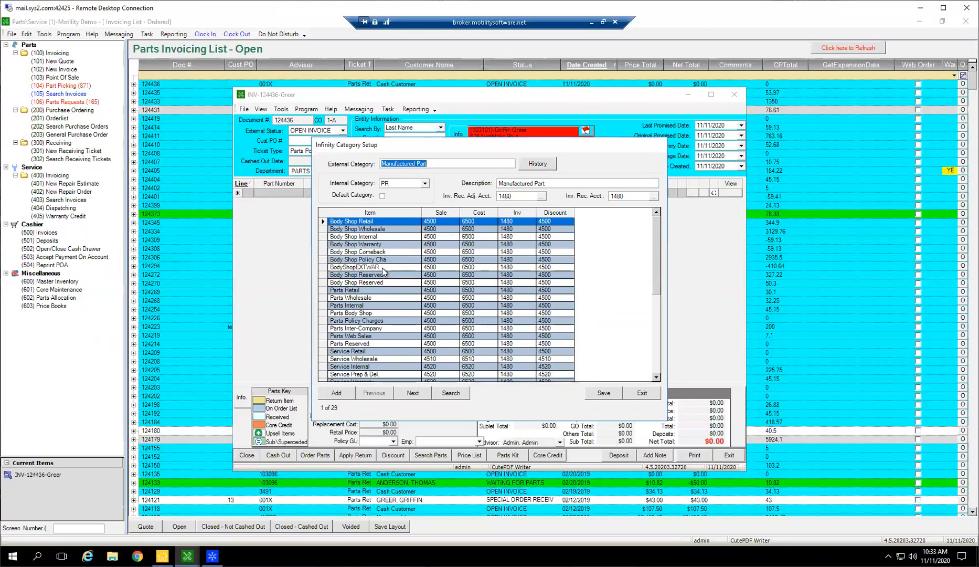
scroll(378, 294, down, 3)
scroll(354, 328, down, 1)
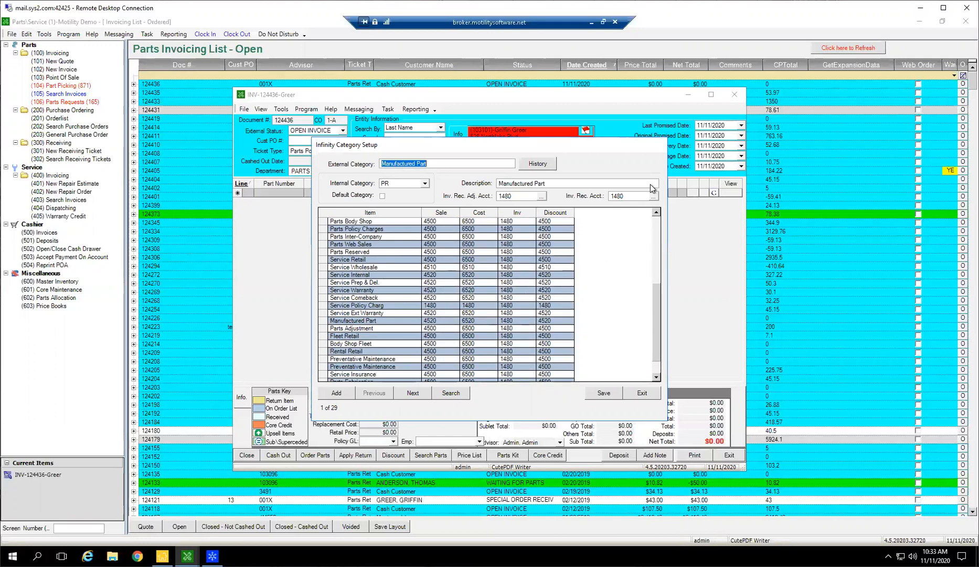
click(642, 392)
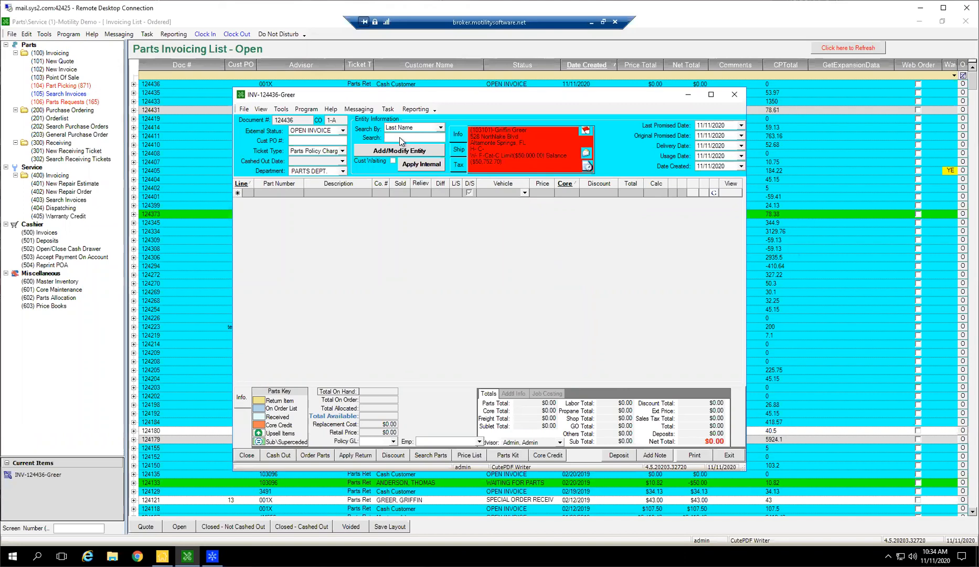
Review the invoice's available ticket types and departments, keeping Parts Policy Charges and PARTS DEPT.
click(334, 152)
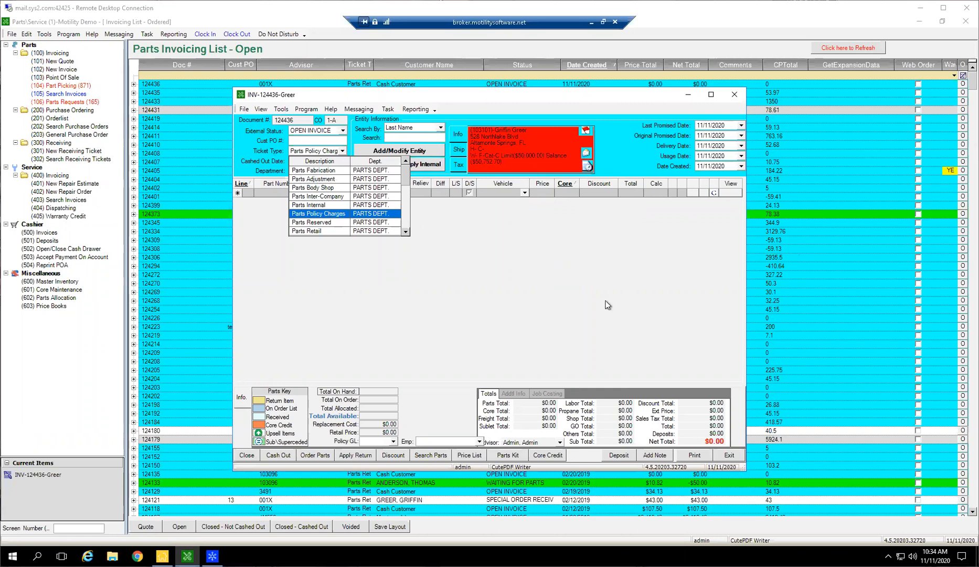
click(662, 251)
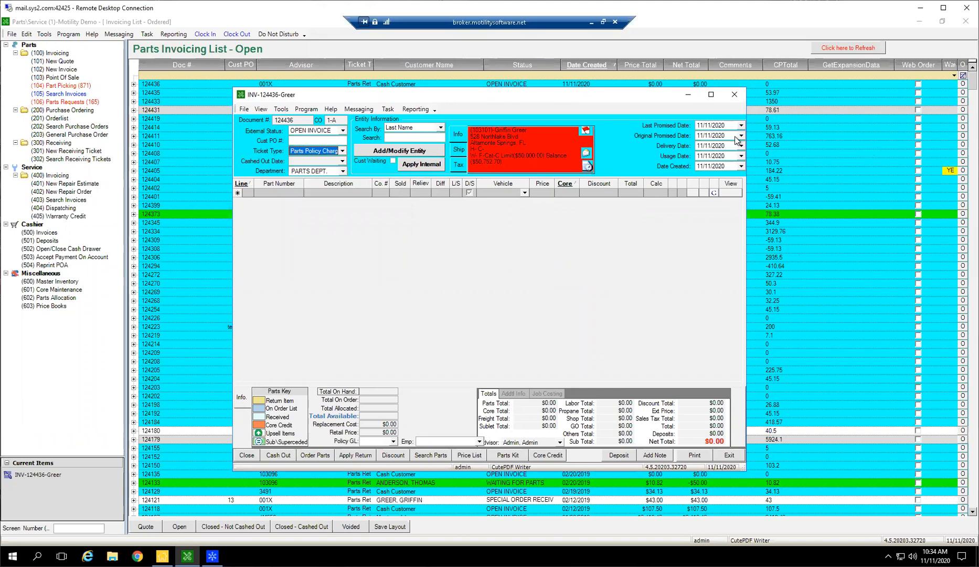
click(598, 265)
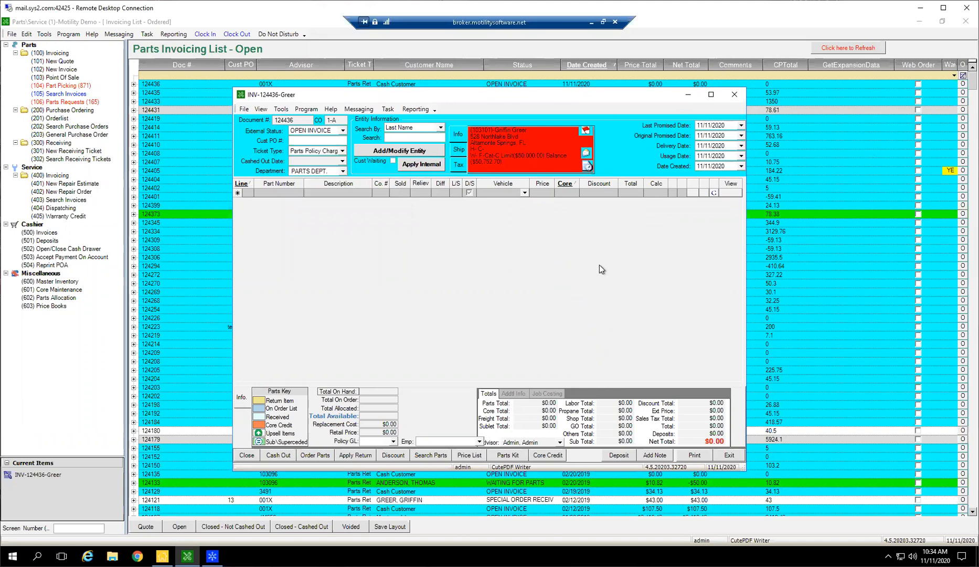
click(342, 171)
click(317, 193)
click(344, 172)
click(322, 246)
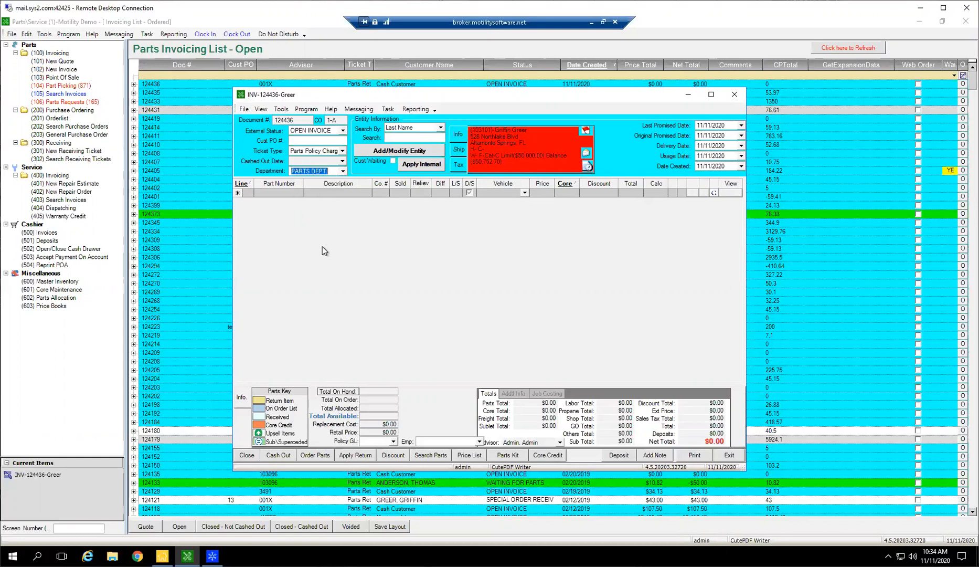
click(343, 171)
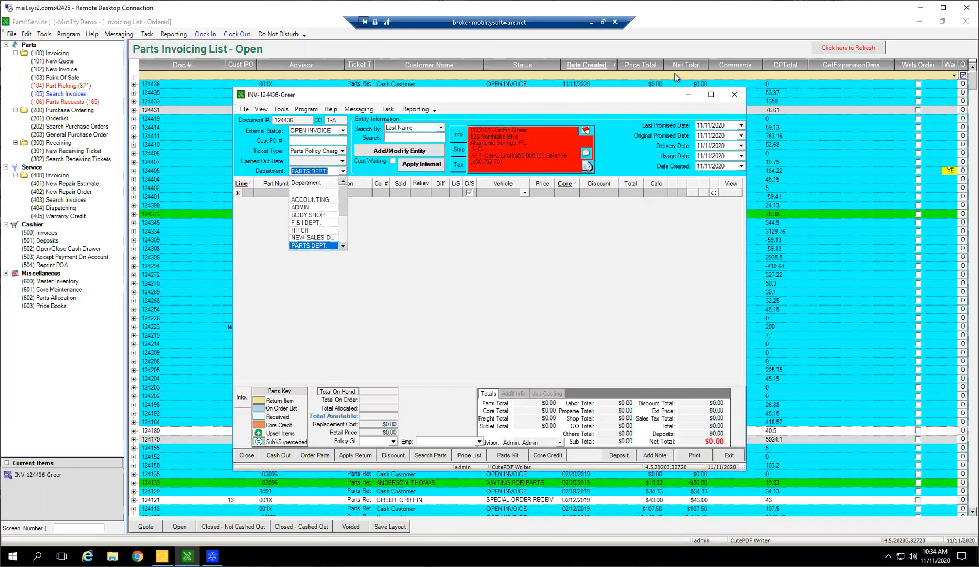
click(453, 252)
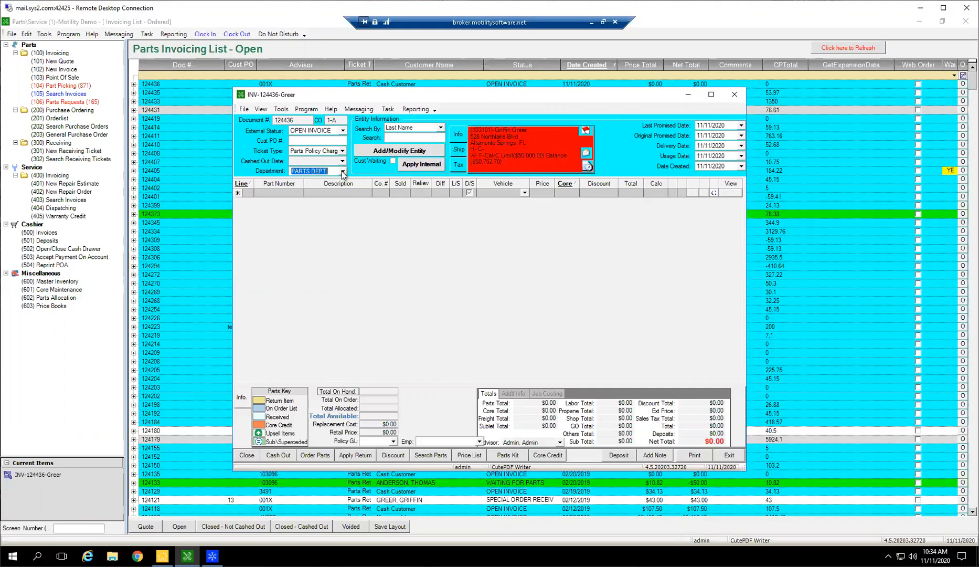
Try NEW SALES DEPT as the invoice's department, and clear the department field.
click(342, 171)
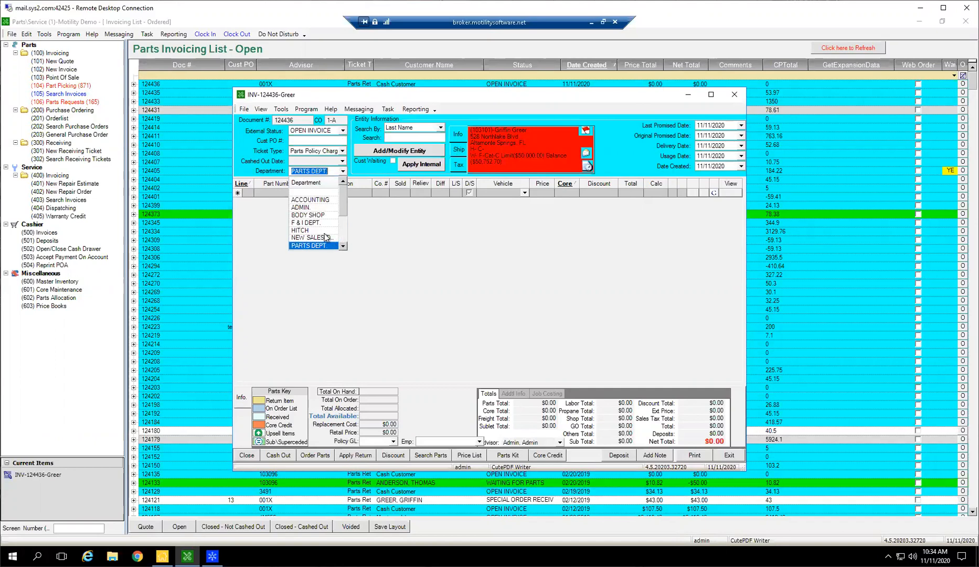
click(312, 237)
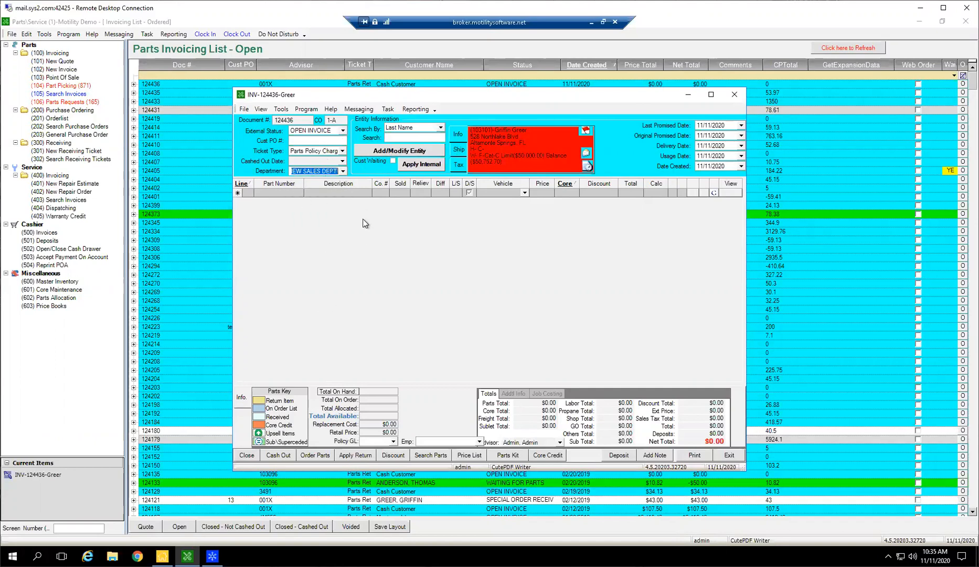
click(355, 205)
click(343, 172)
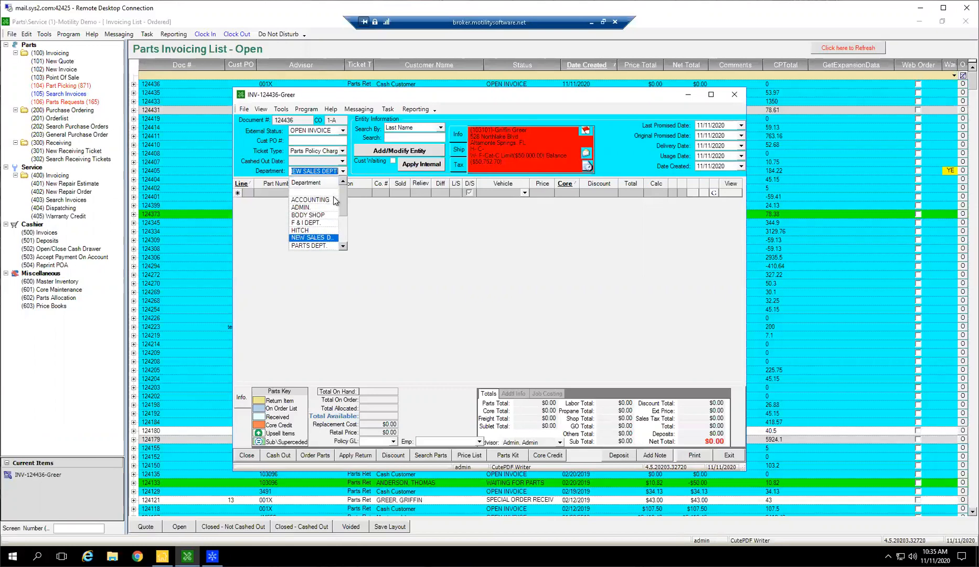
click(335, 193)
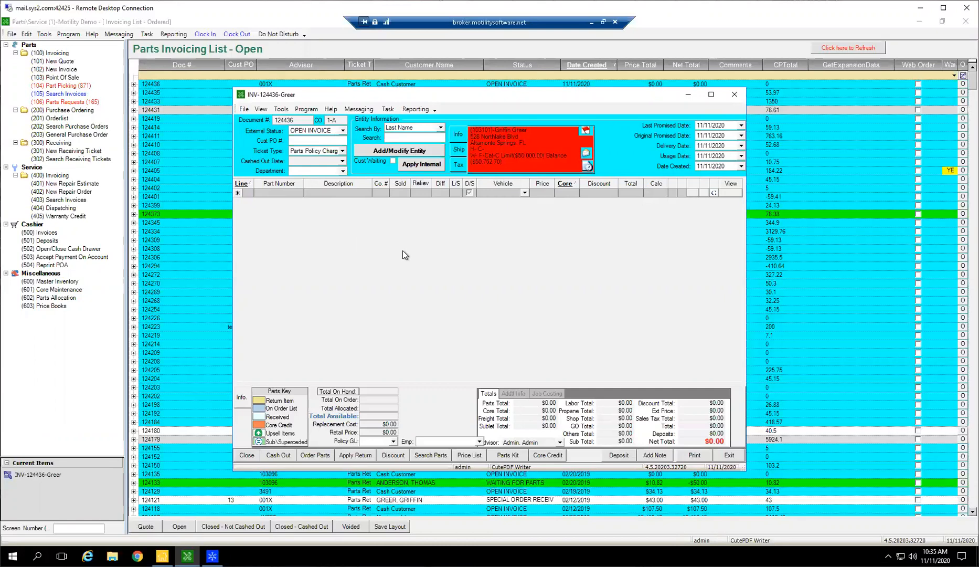
Mark the invoice's customer as waiting and remove the mark again.
click(393, 163)
drag(489, 96, 465, 105)
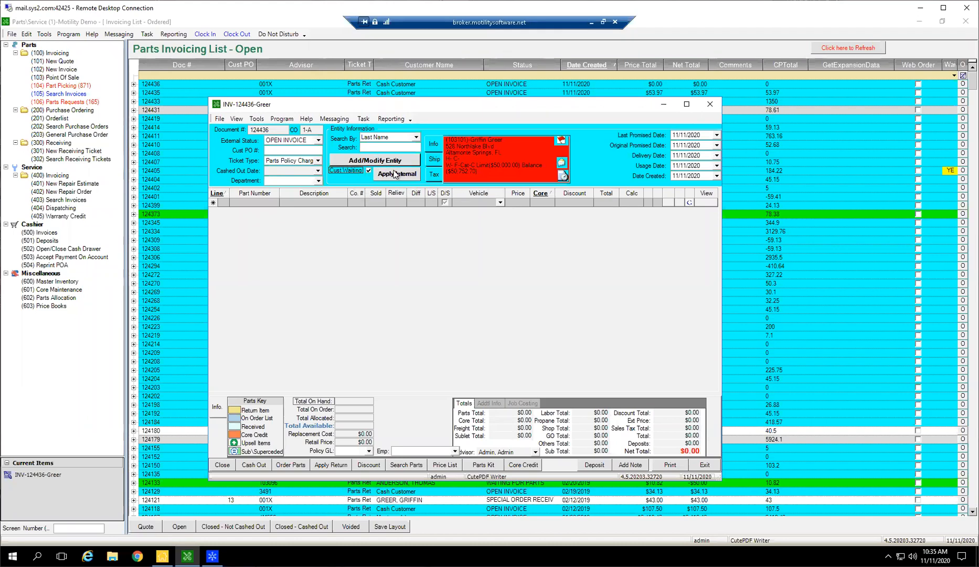
click(369, 171)
Apply the dealership's internal account to the invoice and check its ticket type options.
click(397, 173)
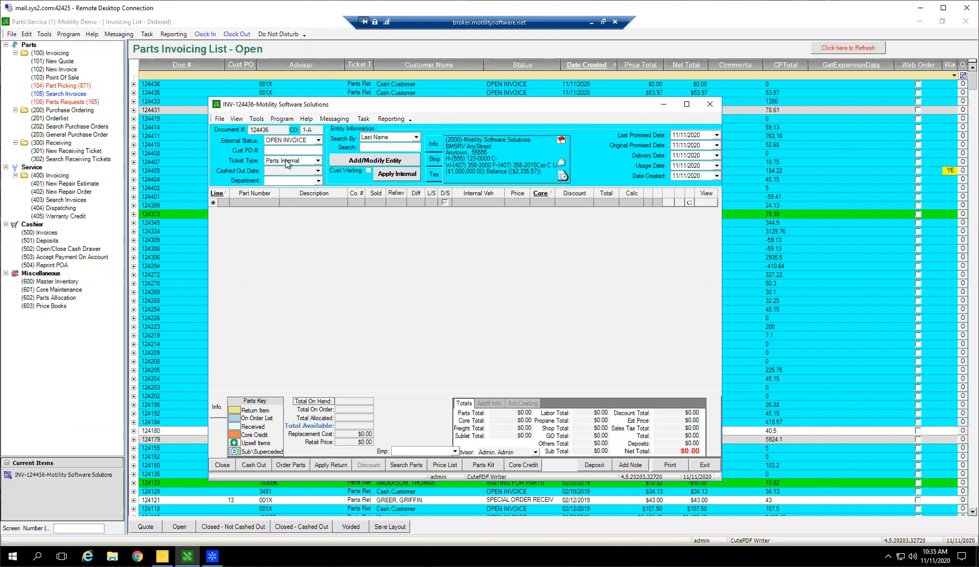
click(400, 172)
click(318, 161)
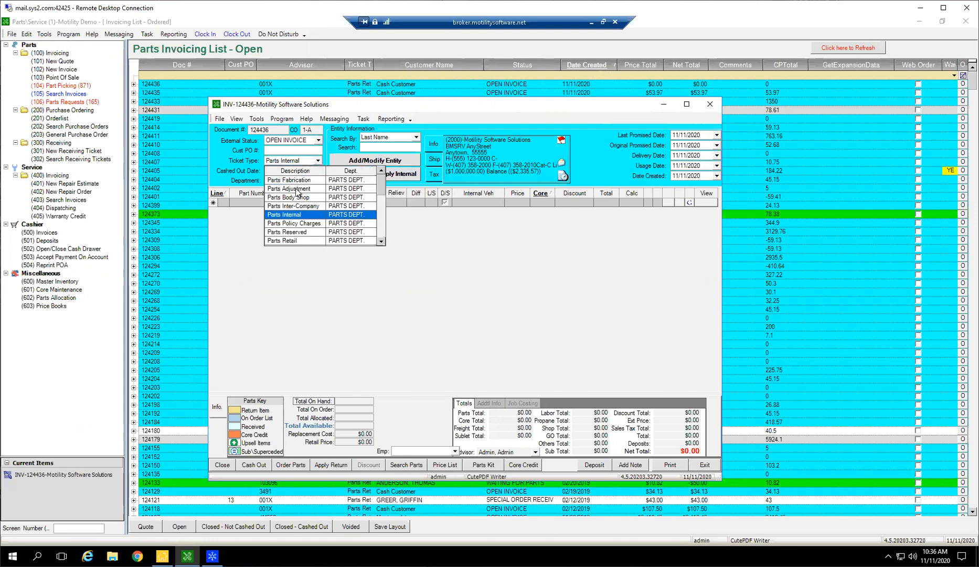
click(454, 270)
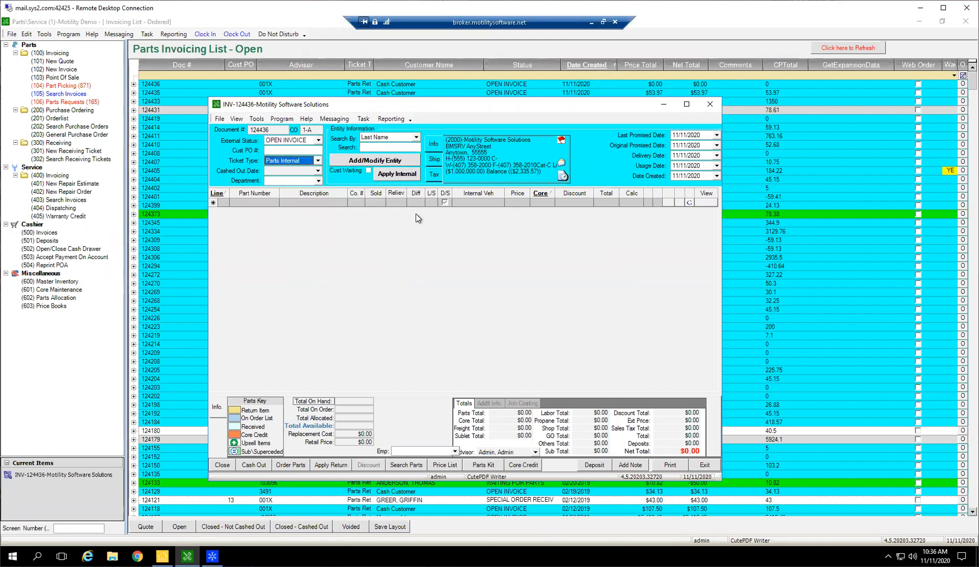
Search for the original customer by last name and reassign that customer to the invoice.
click(388, 146)
text(Greer)
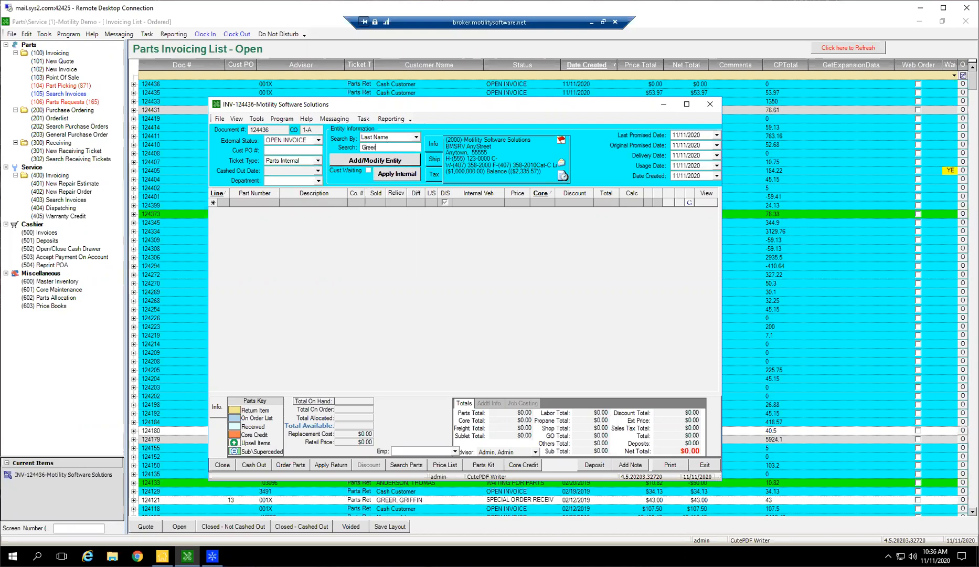
key(Return)
key(Down)
key(Down)
key(Down)
key(Return)
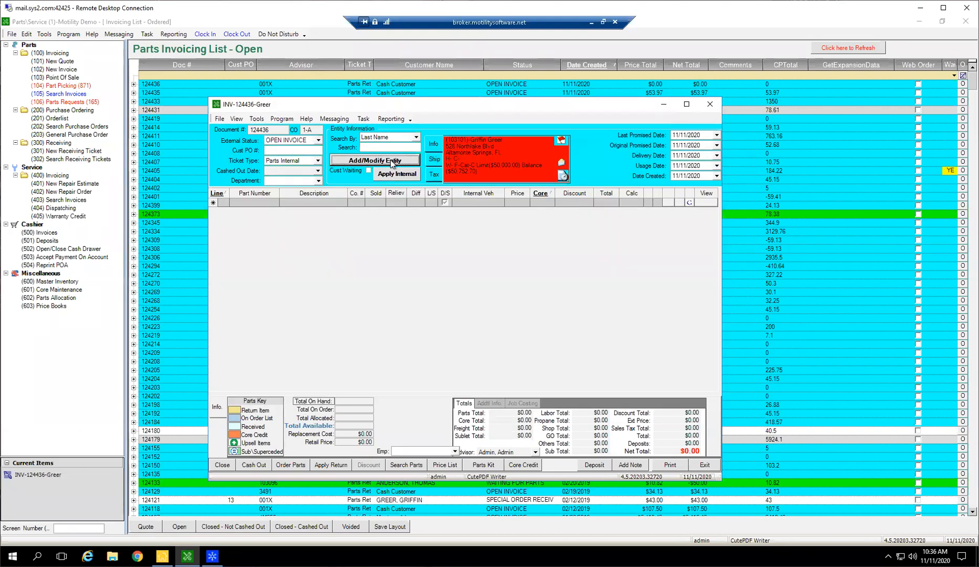
Set the invoice's ticket type to Parts Retail and its original promised date to 11/13/2020.
click(318, 160)
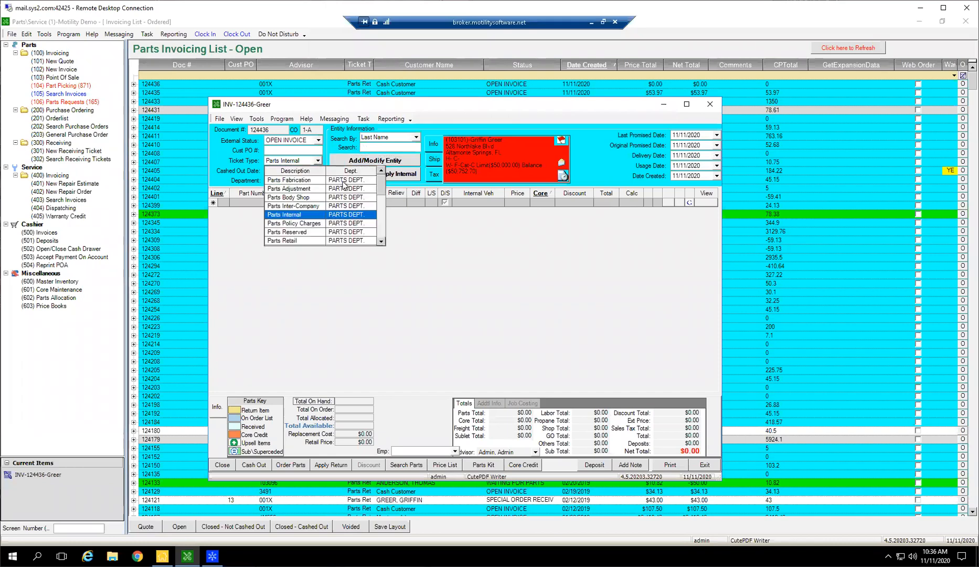
click(300, 241)
key(Tab)
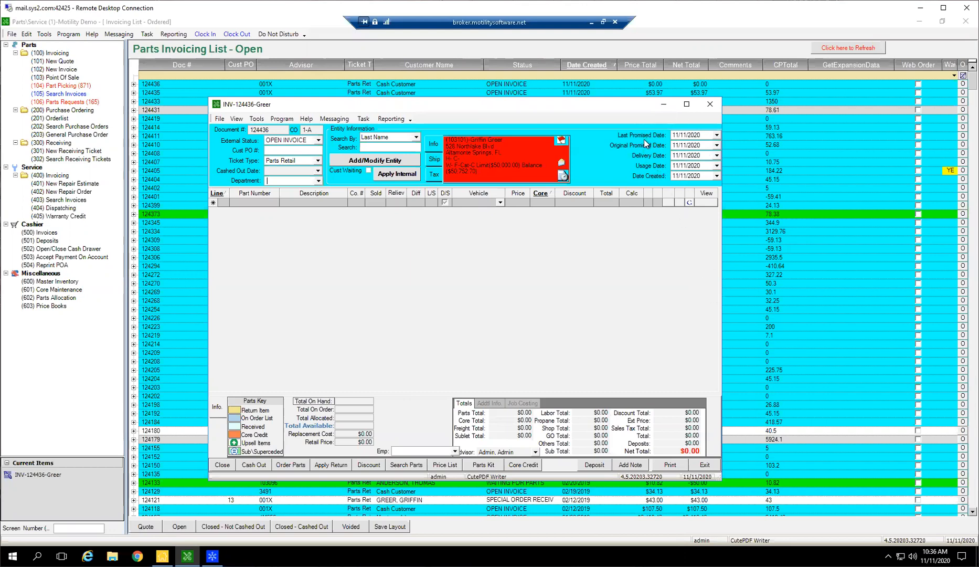
click(716, 146)
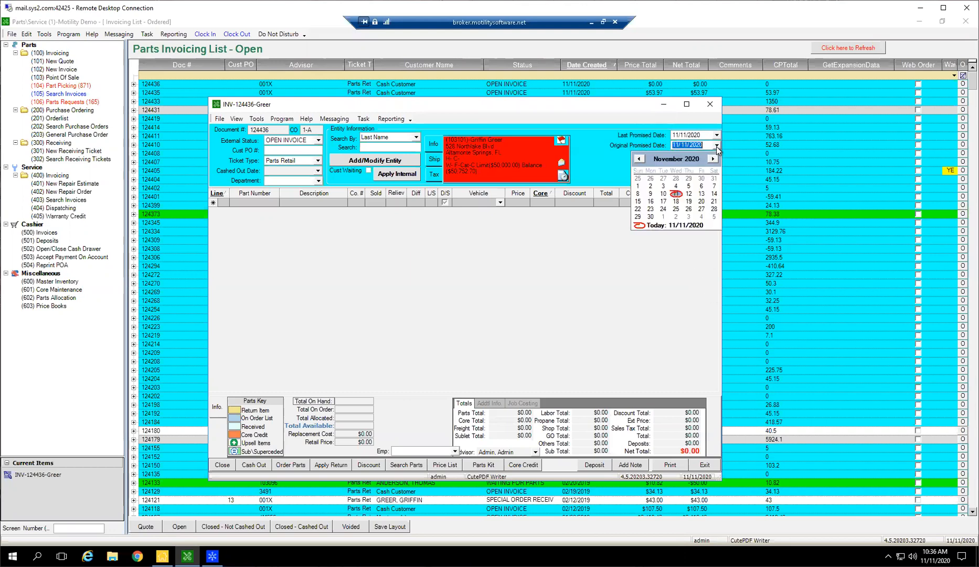
click(702, 193)
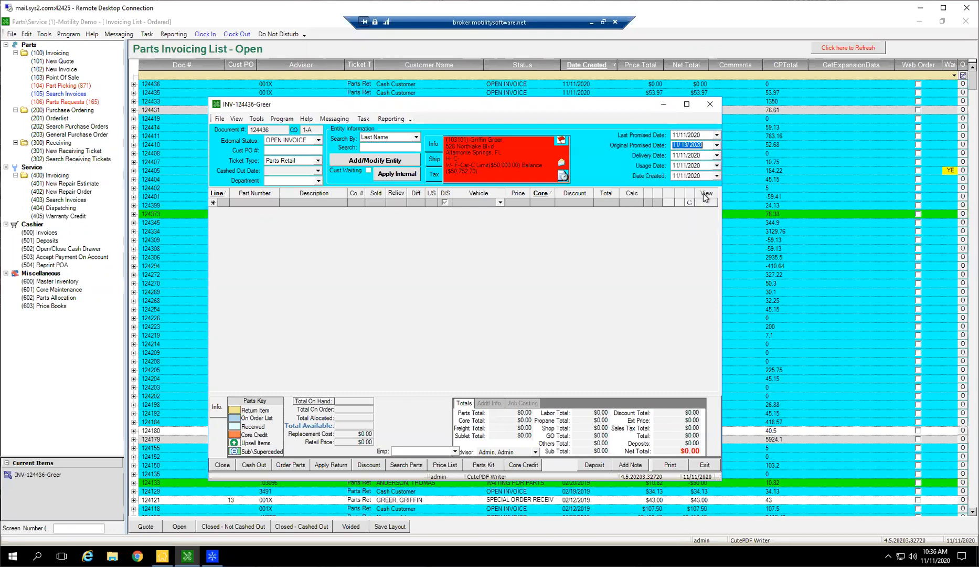
Check the delivery date calendar and set the invoice's original promised date to 11/11/2020.
click(716, 155)
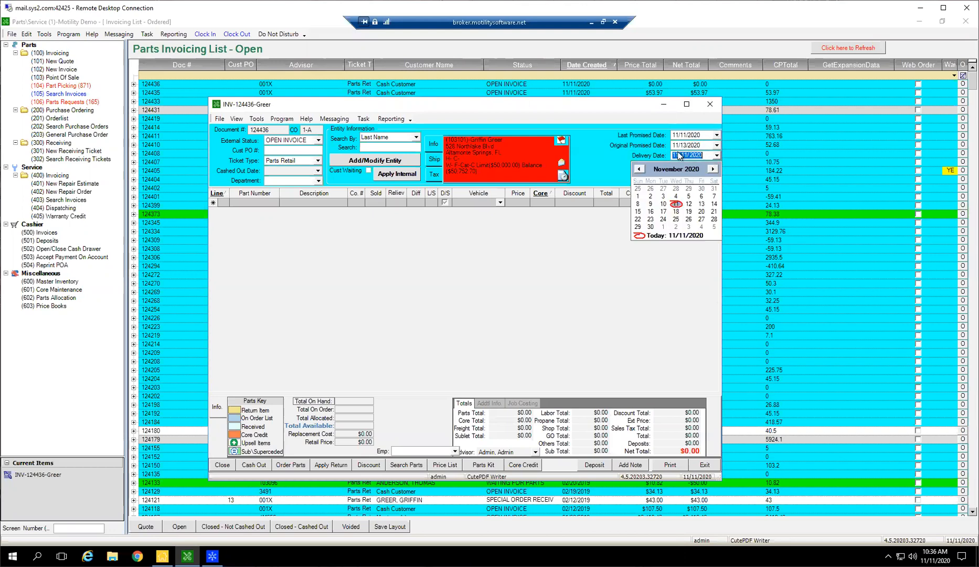
click(630, 322)
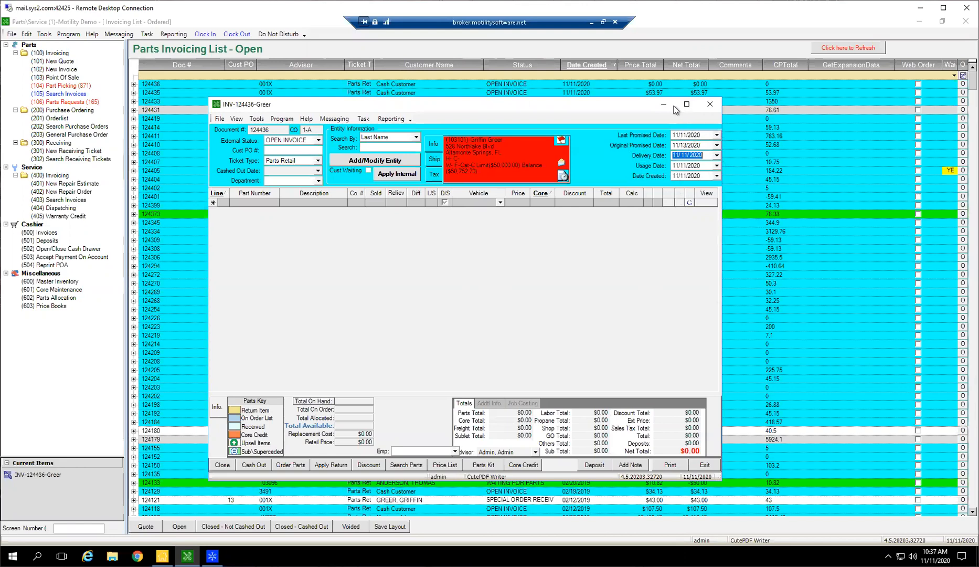
click(716, 145)
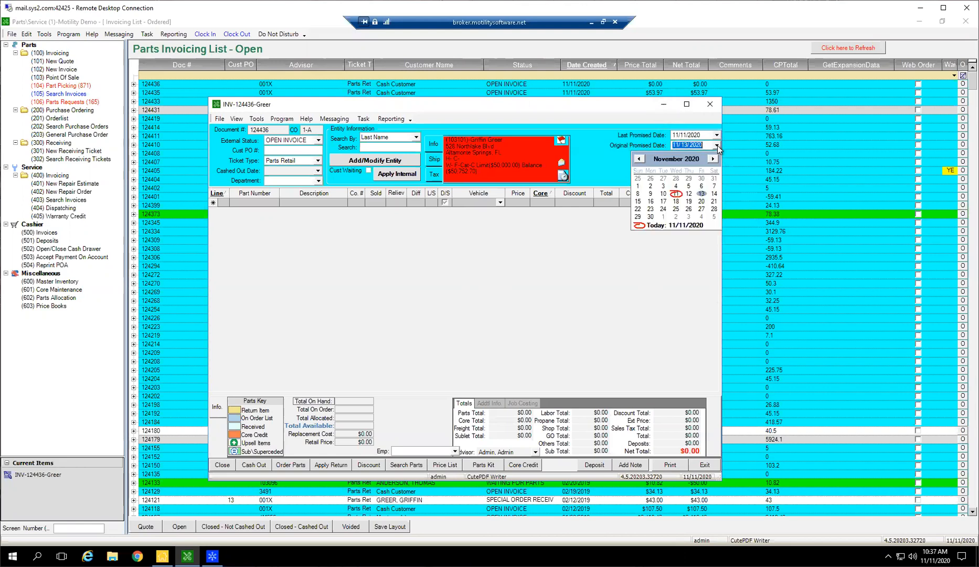
click(675, 193)
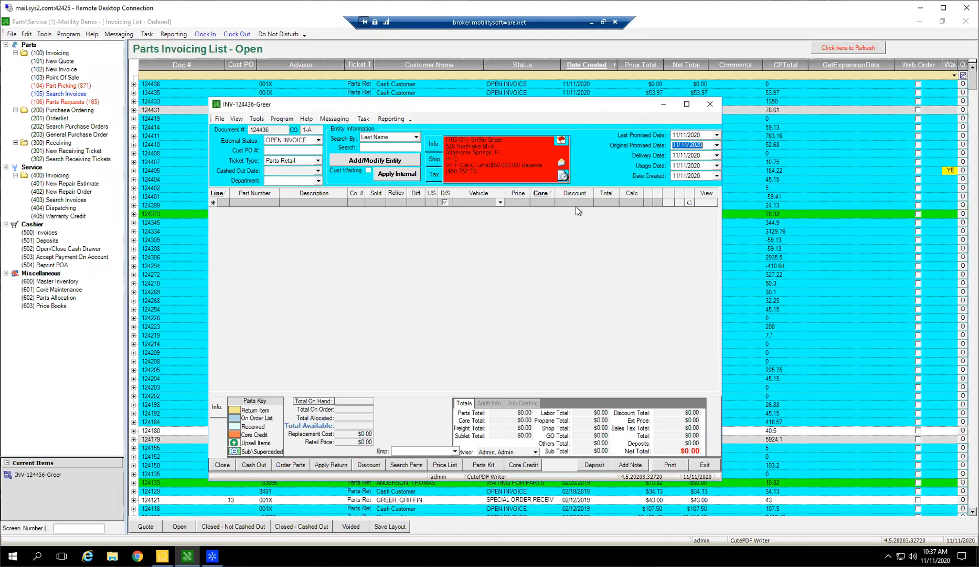
click(530, 304)
Add part 123, the Flexible Hose from supplier Vaughn Inc, as the first invoice line and acknowledge its reminder.
click(257, 204)
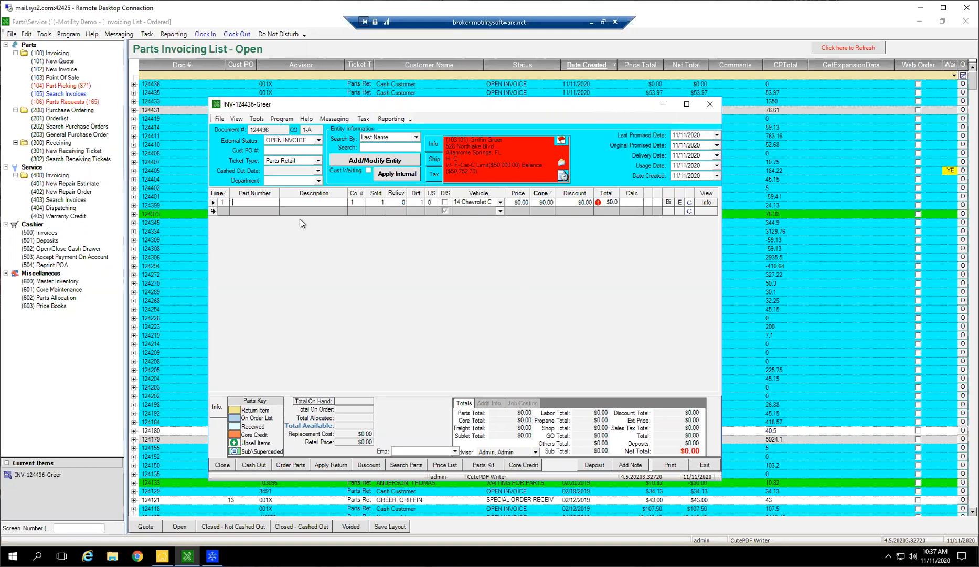
text(123)
key(Tab)
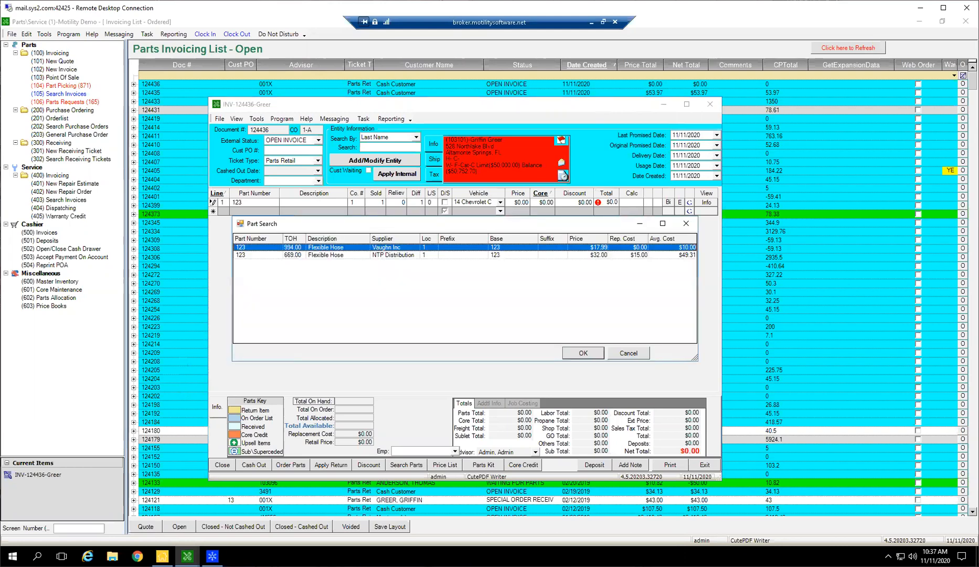
key(Return)
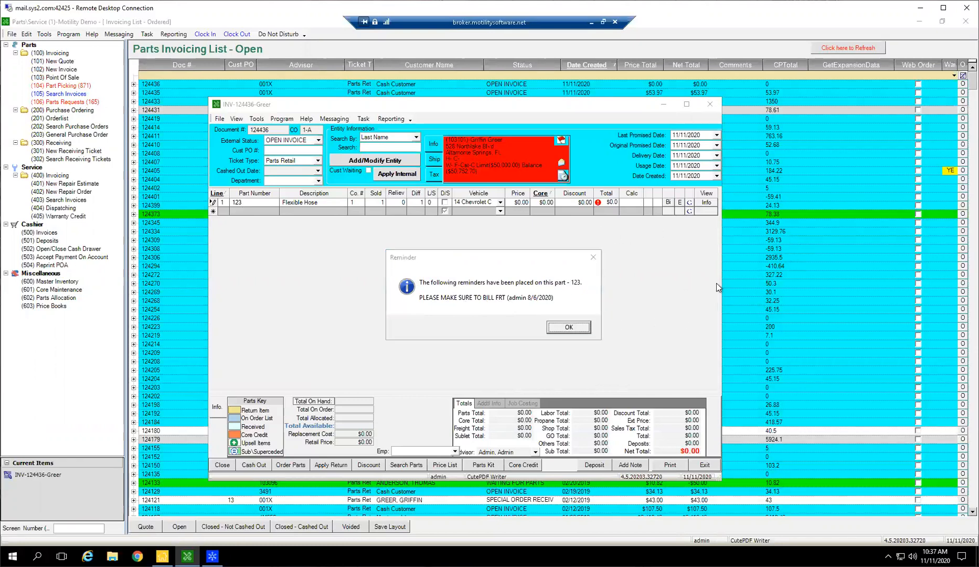
click(570, 328)
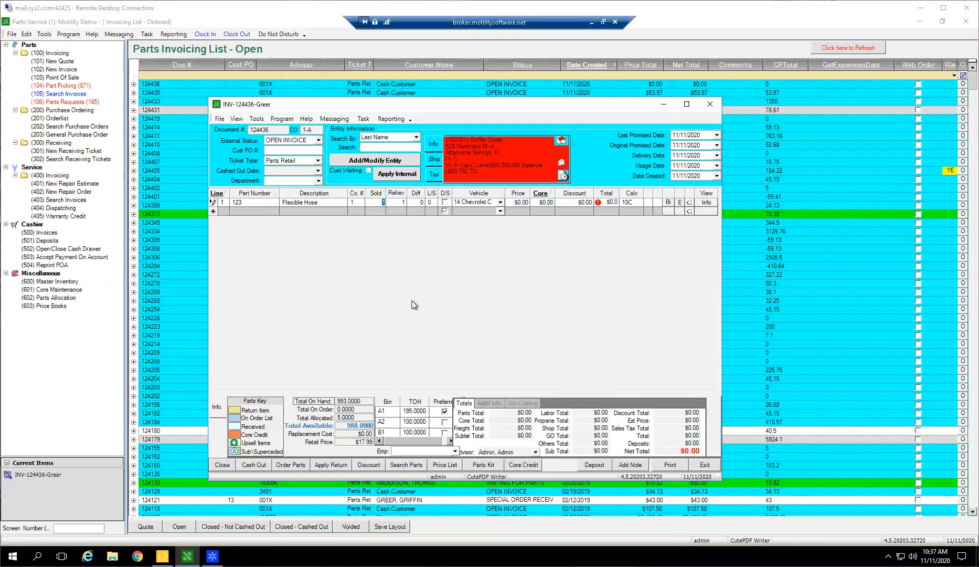
Add freight part FRT as the second invoice line, acknowledging its reminder and keeping the default cost and price.
click(246, 211)
text(FRT)
key(Tab)
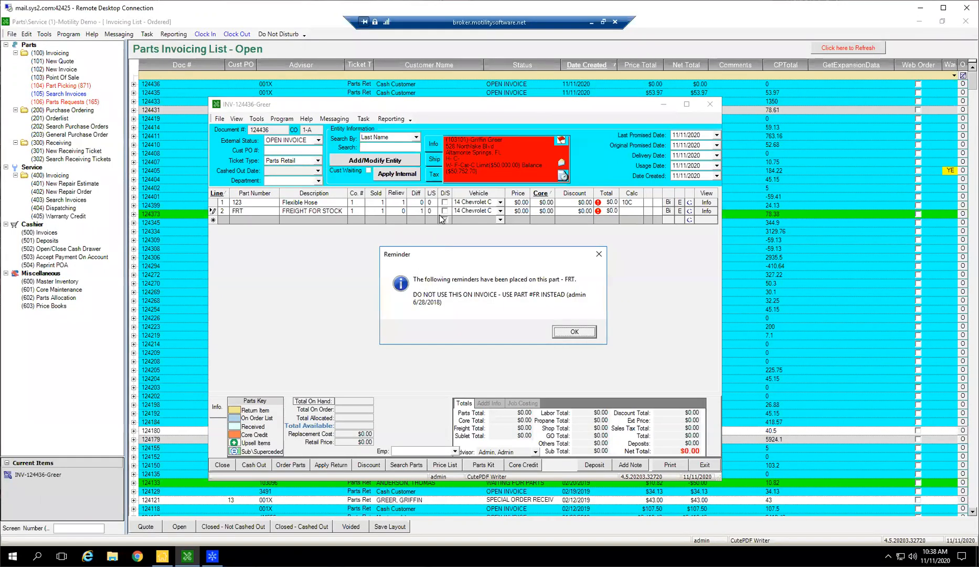
click(575, 332)
click(496, 313)
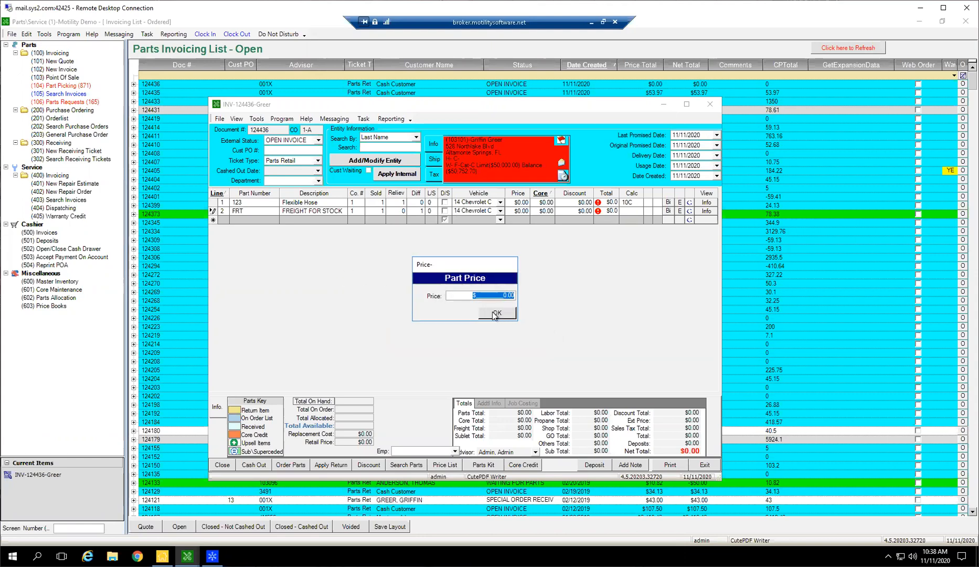
click(496, 313)
Delete the FRT freight line from the invoice.
click(213, 212)
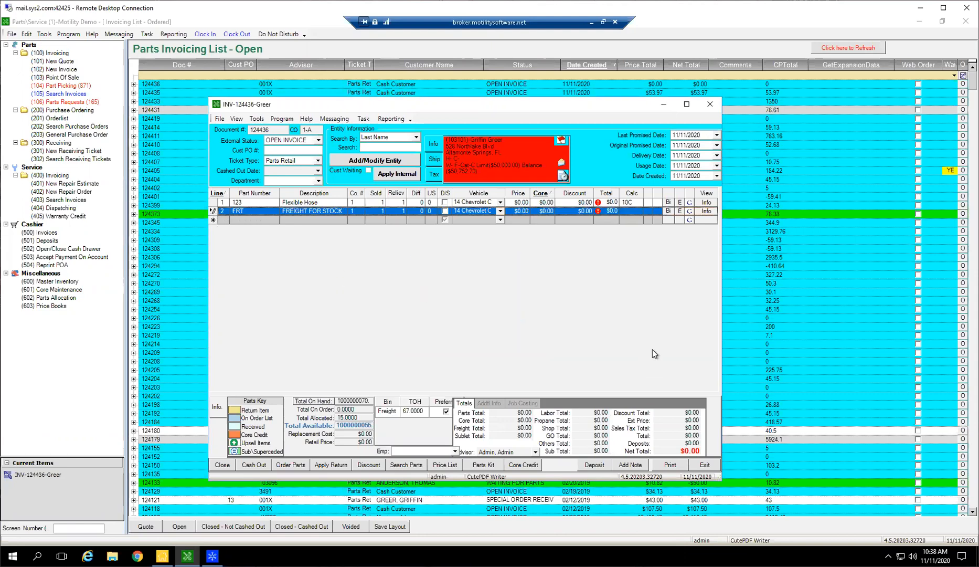
key(Delete)
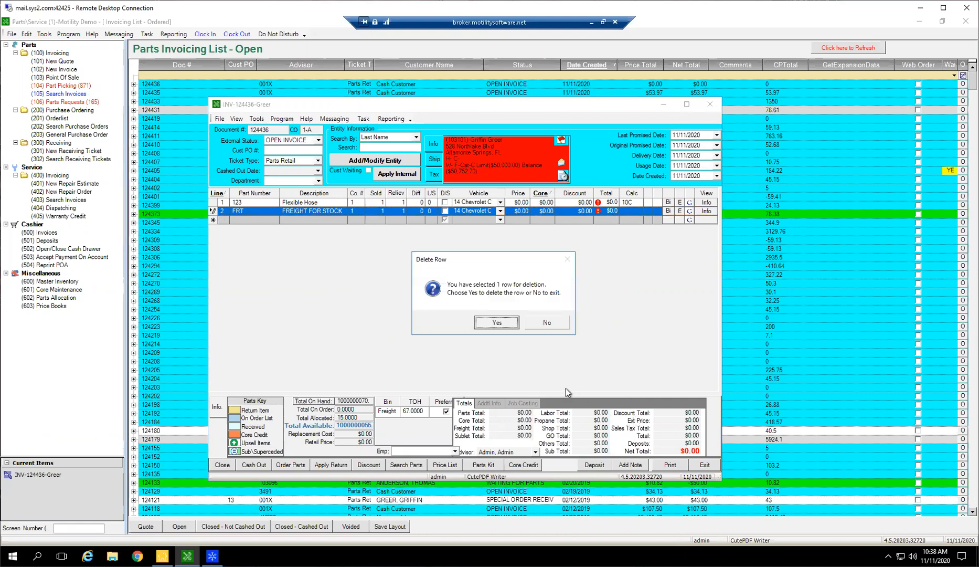
key(Return)
Add freight part FR as the second invoice line, acknowledging its reminder and keeping the default cost.
click(240, 212)
text(FR)
key(Tab)
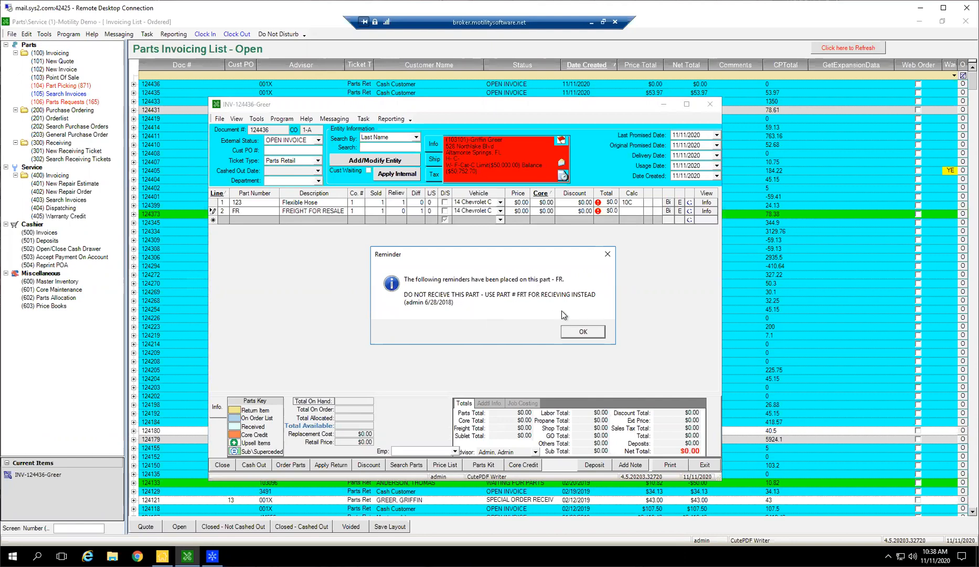
click(581, 332)
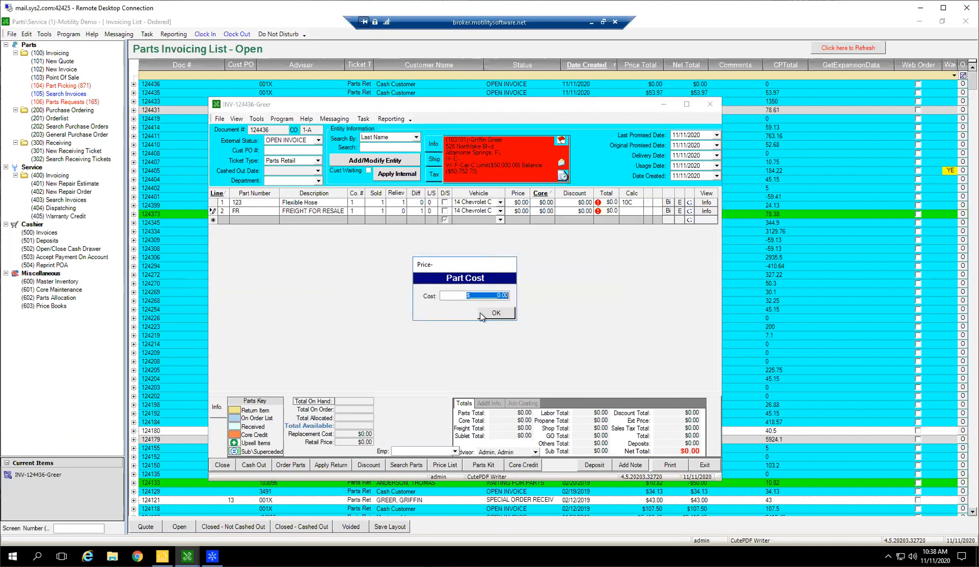
click(496, 313)
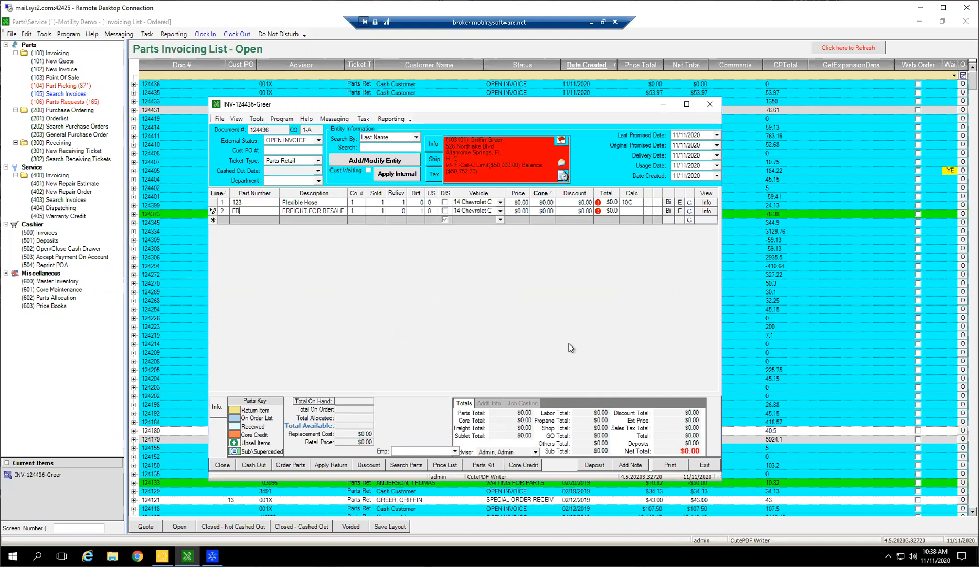
Clear the invoice reminder text in part FR's master inventory record, save the record and return to the invoice.
click(706, 211)
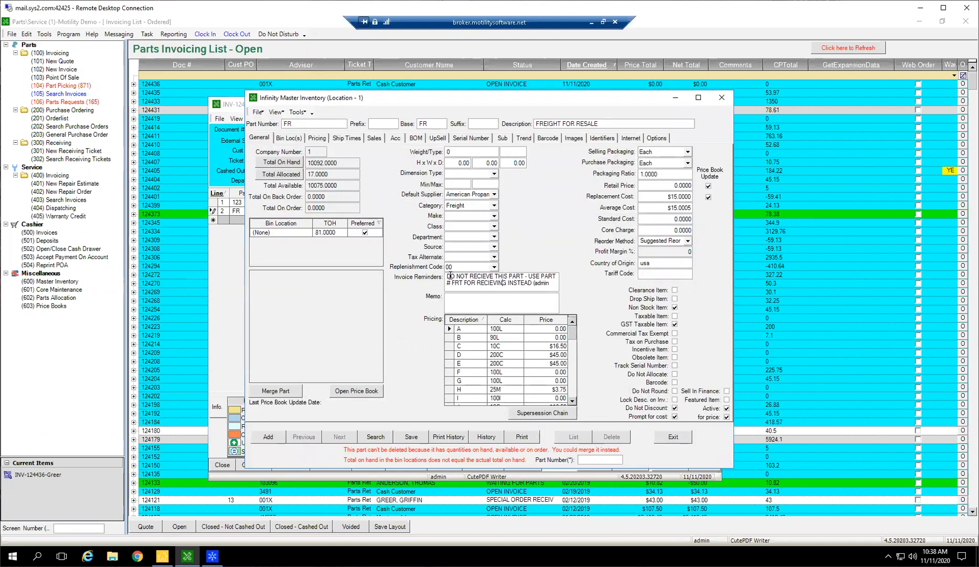
drag(451, 276, 537, 284)
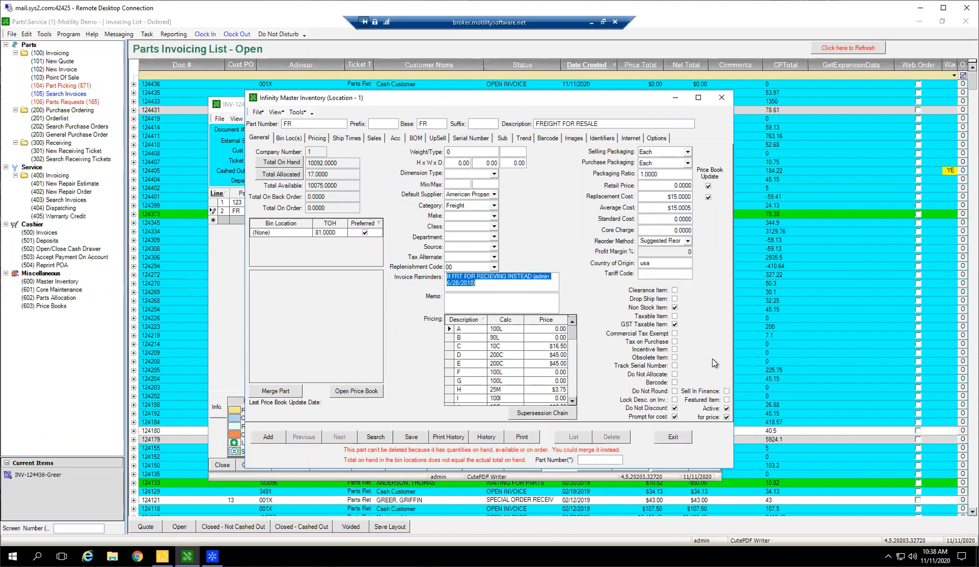
key(Delete)
click(412, 436)
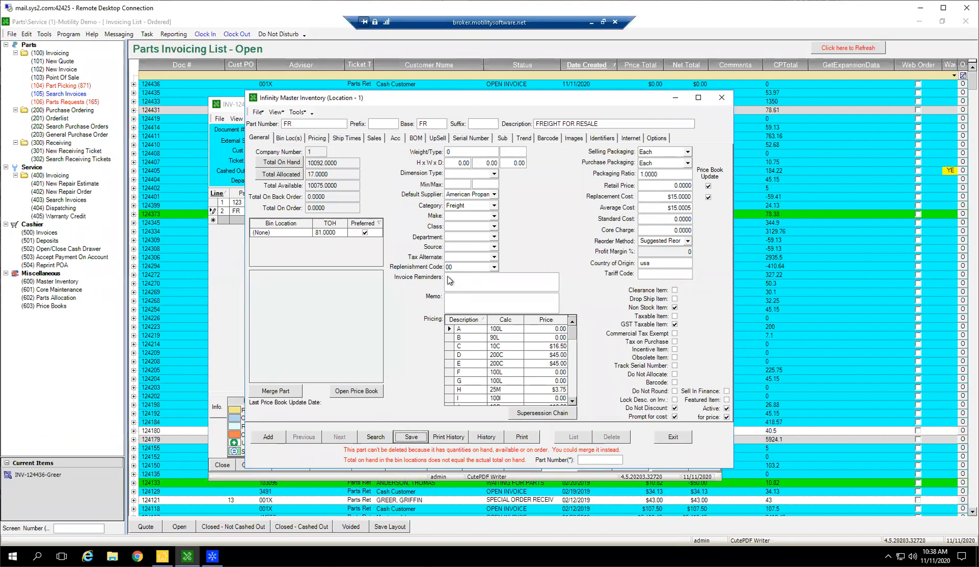
click(673, 436)
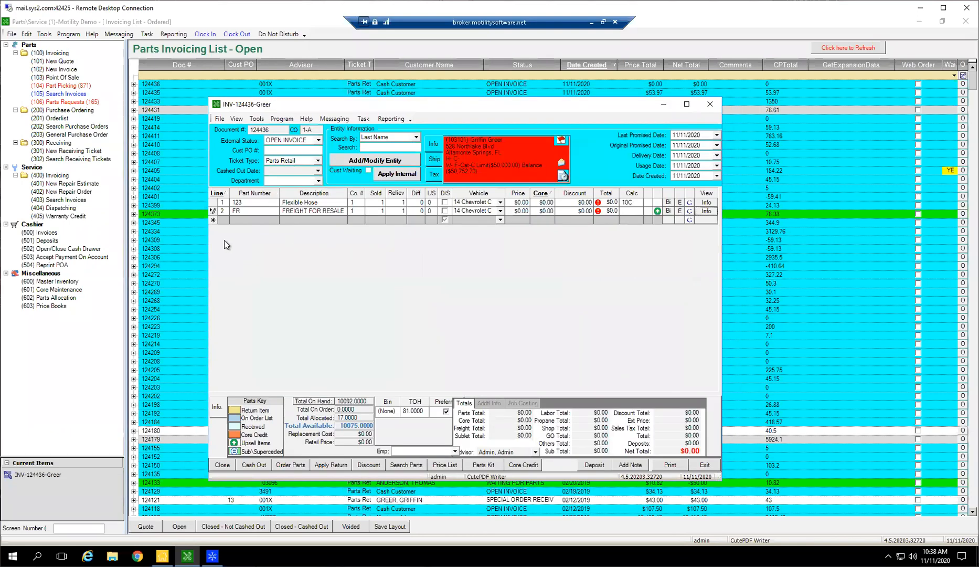
Delete the FR freight line from the invoice.
click(217, 211)
key(Delete)
key(Return)
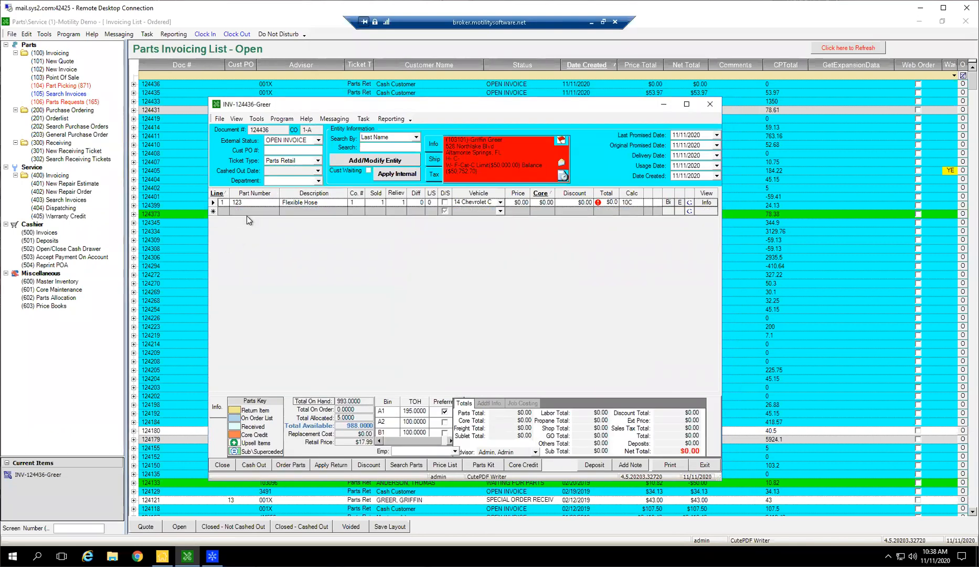
Add freight part FR to the invoice again with the default cost and a price of $10.
click(260, 210)
text(FR)
key(Tab)
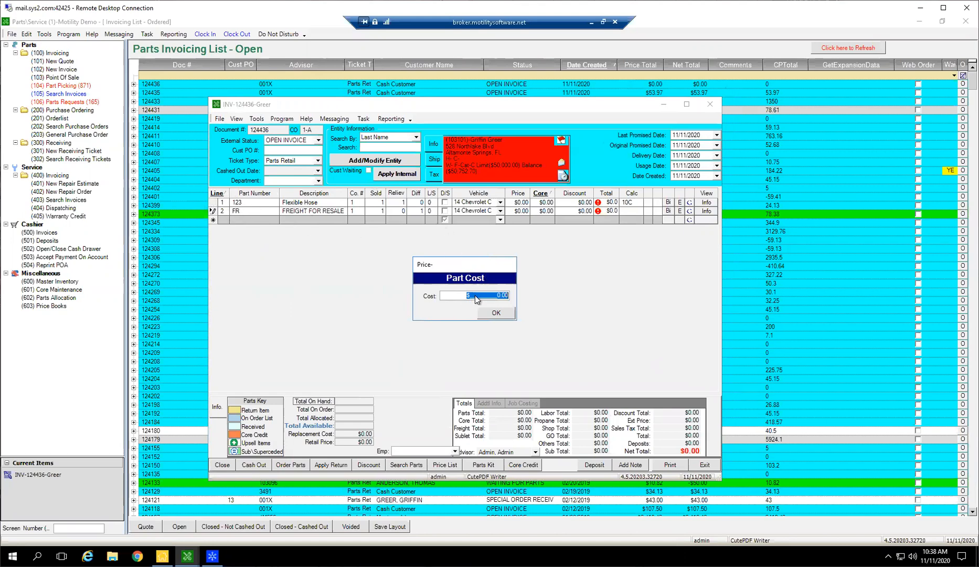
click(496, 313)
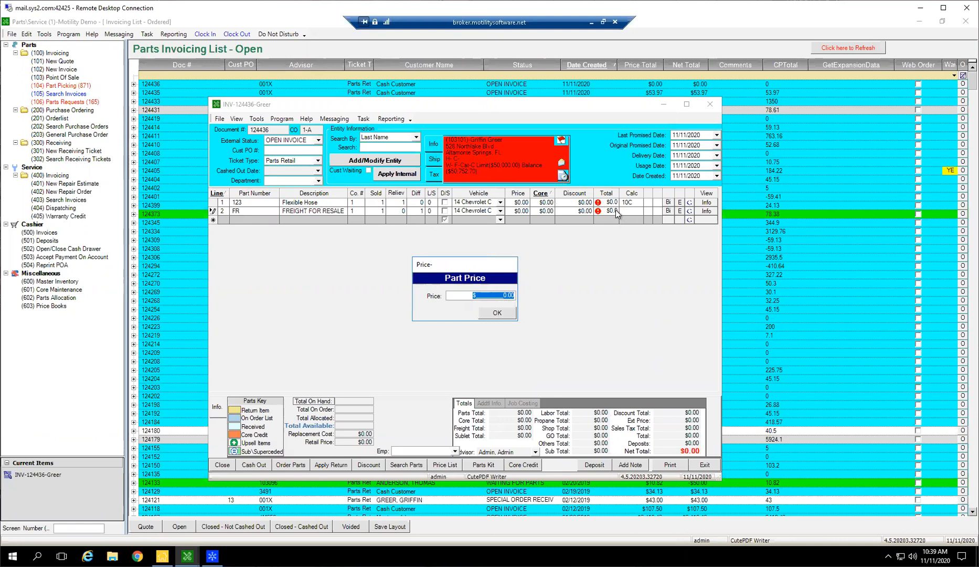
text(10)
key(Tab)
click(504, 310)
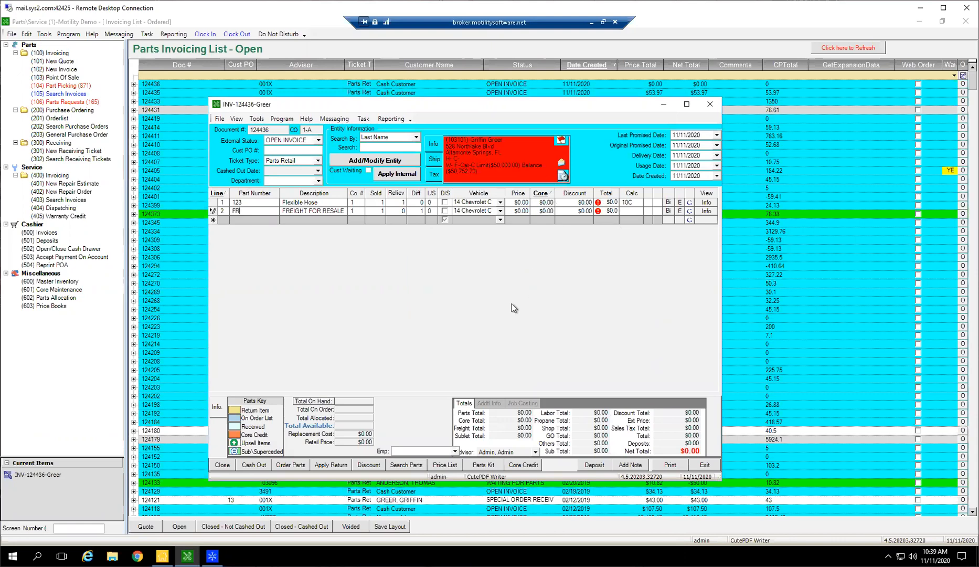
Set the Flexible Hose line's price to $50 and its sold quantity to 5.
click(522, 203)
text(50)
key(Tab)
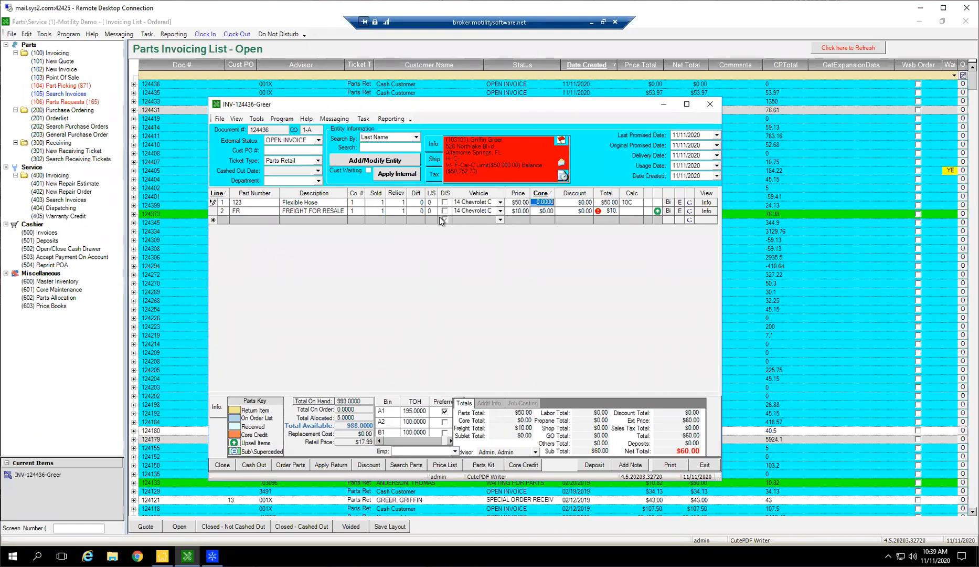
click(381, 202)
text(5)
click(401, 203)
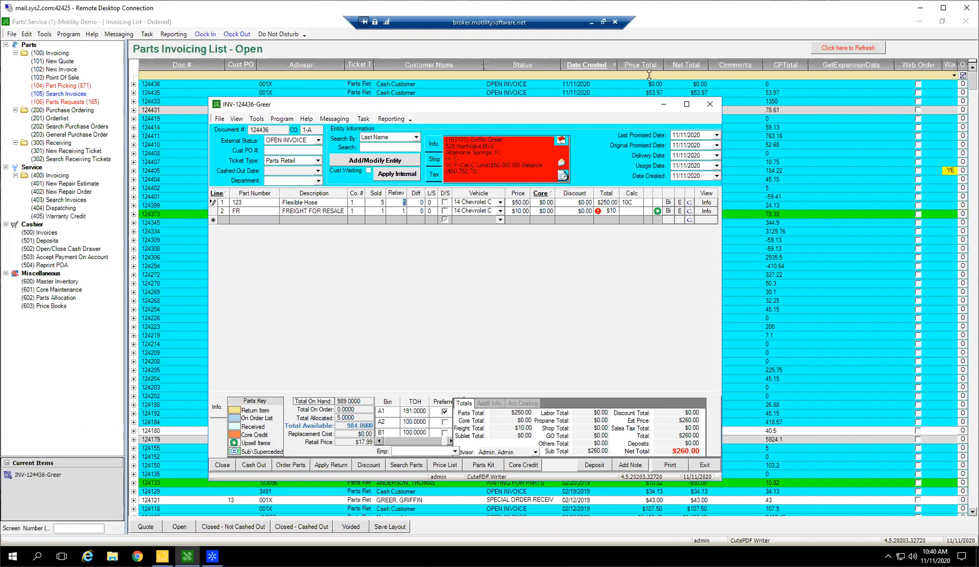
Remove the $10 freight line from the invoice.
click(213, 210)
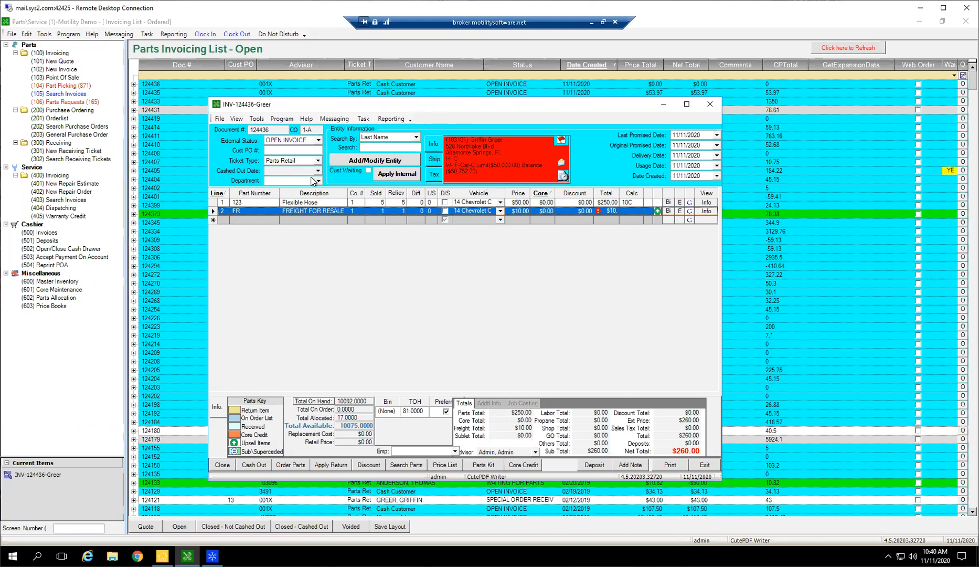
key(Delete)
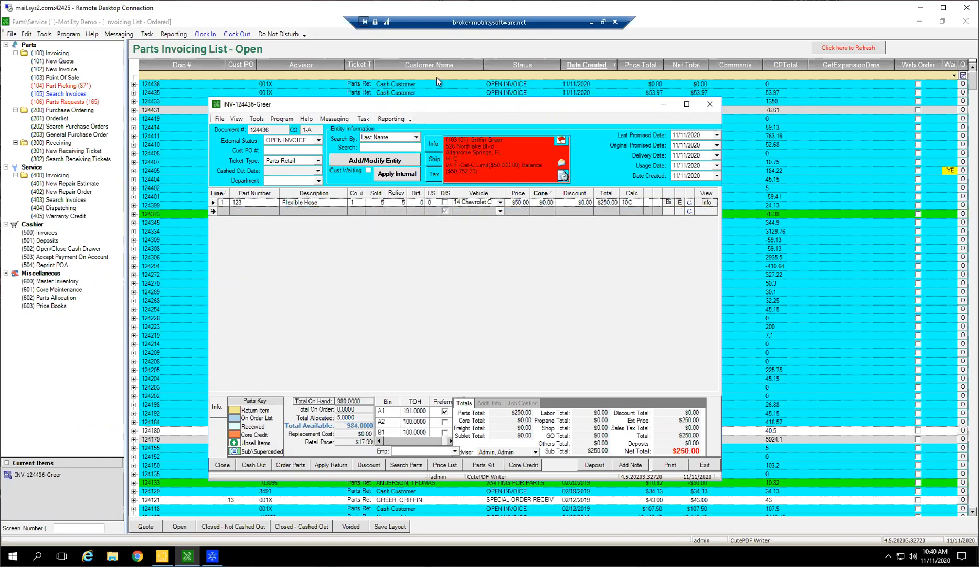
Add Hitch part 12/5852 as the second line by searching descriptions for "hitch" and sorting the matches by total on hand in descending order.
click(294, 211)
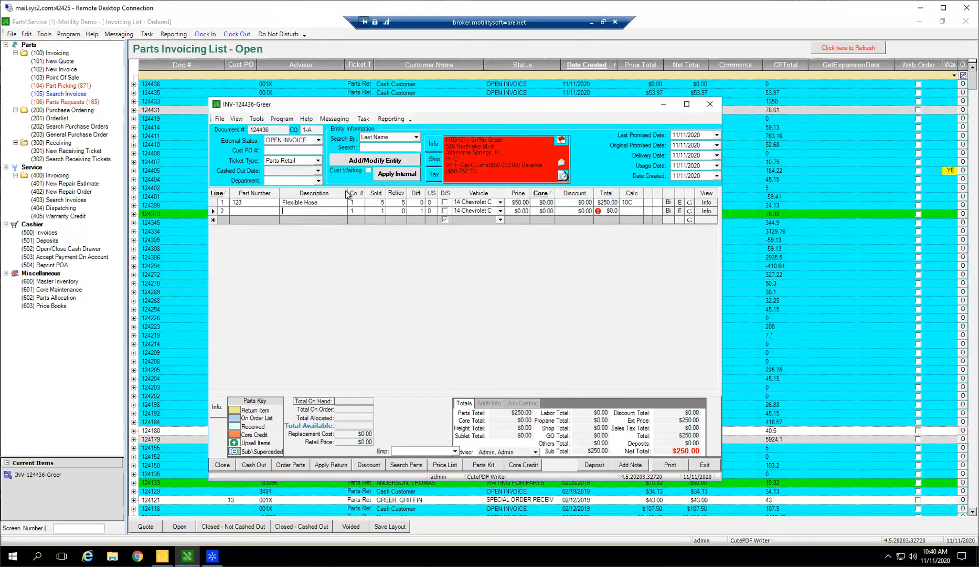
text(hitch)
key(Tab)
click(363, 190)
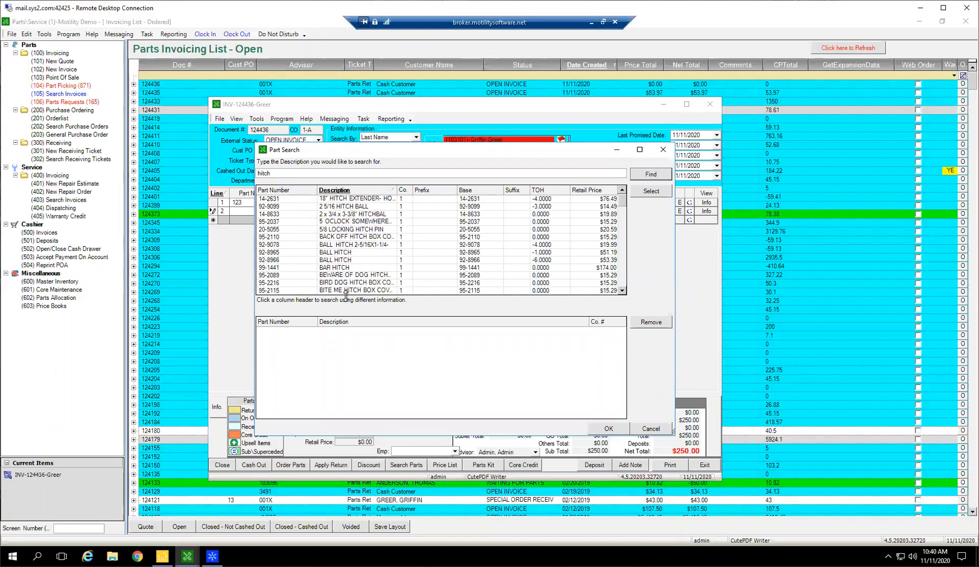
click(359, 261)
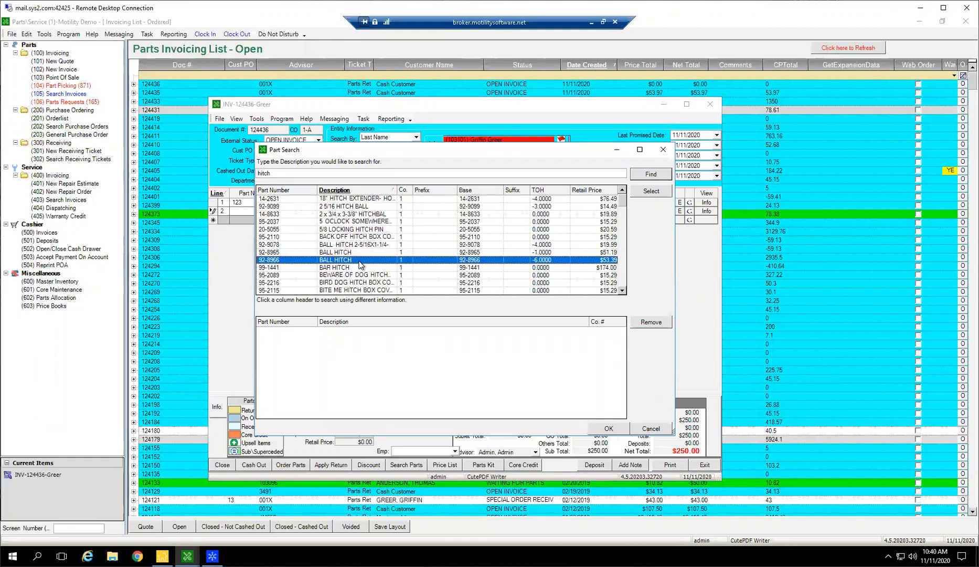
click(546, 190)
click(539, 190)
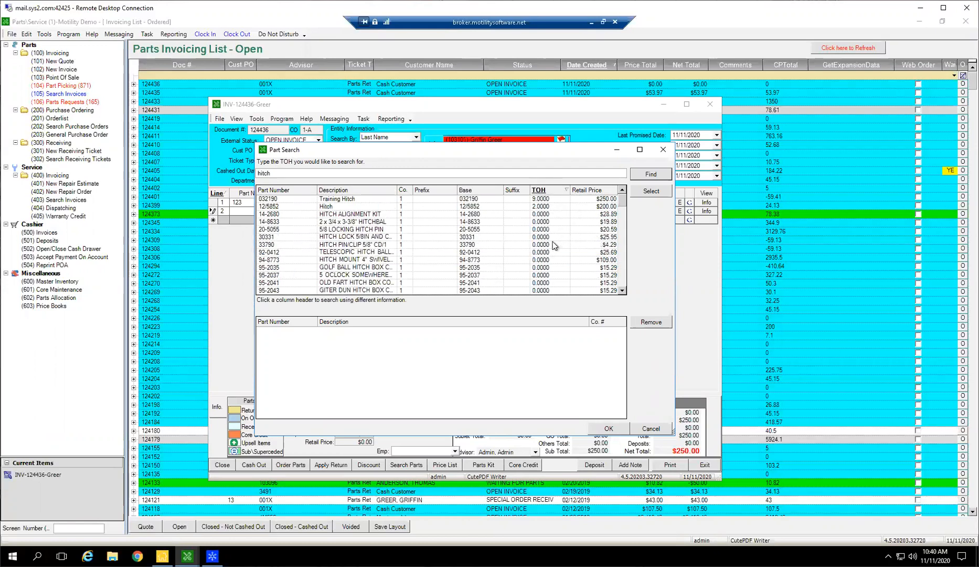
double_click(330, 207)
click(607, 429)
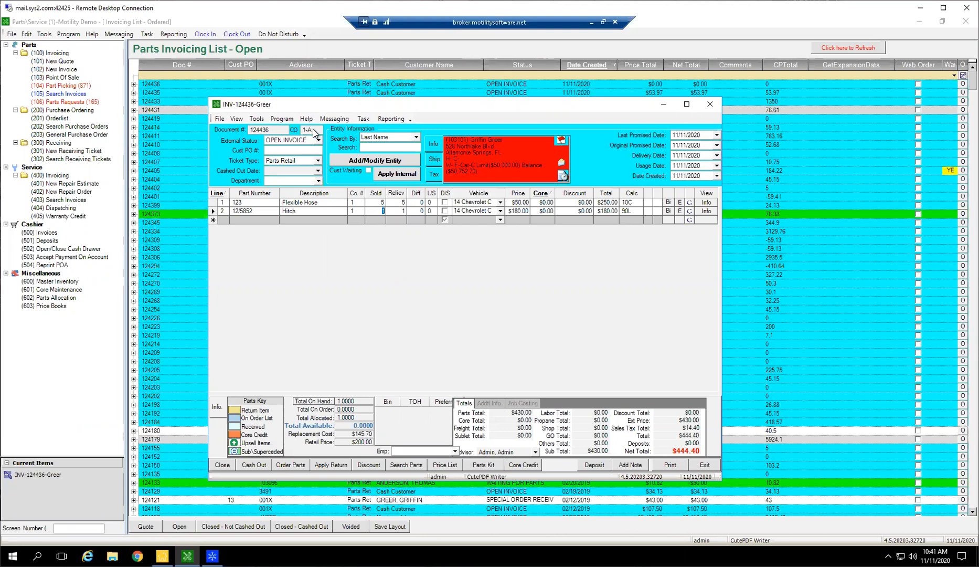
Set the Hitch line's sold quantity to 0.
click(379, 211)
click(214, 211)
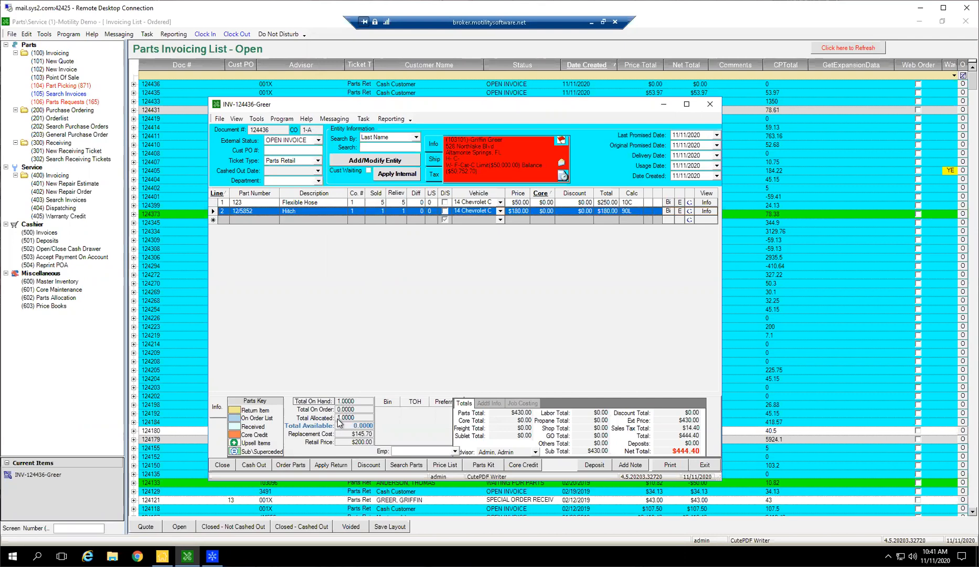
click(381, 210)
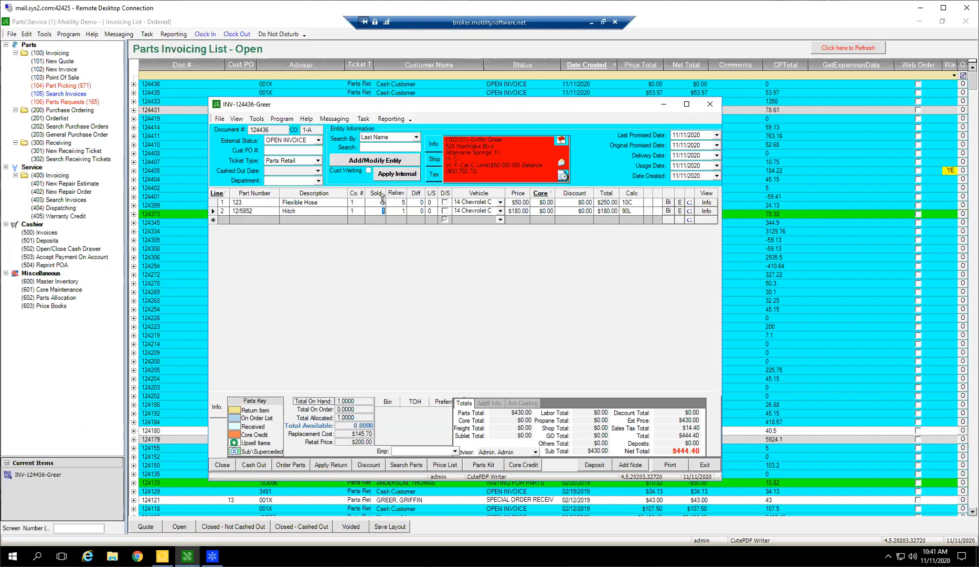
click(400, 210)
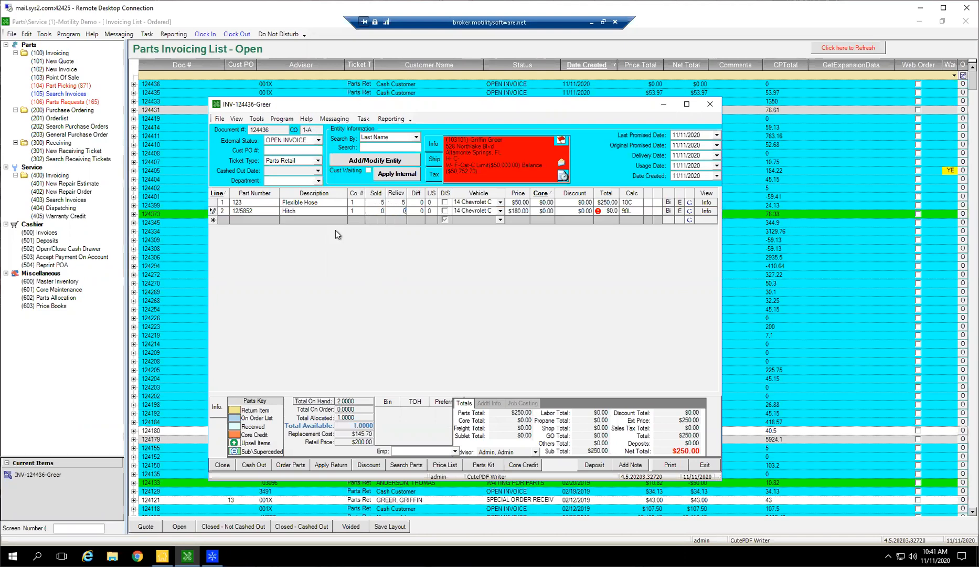
Set the Hitch line's sold quantity to 1.
click(213, 216)
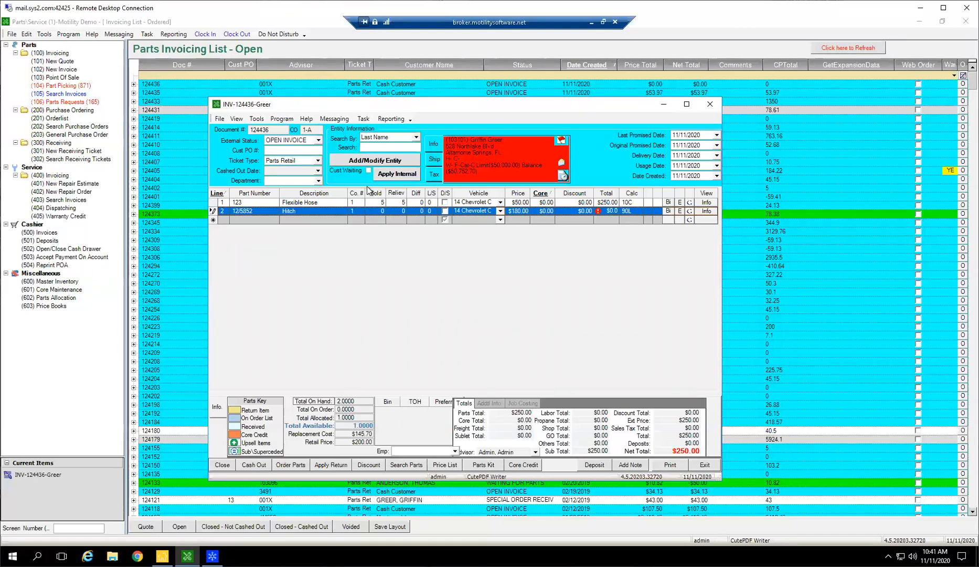
click(369, 215)
text(1)
key(Tab)
text(1)
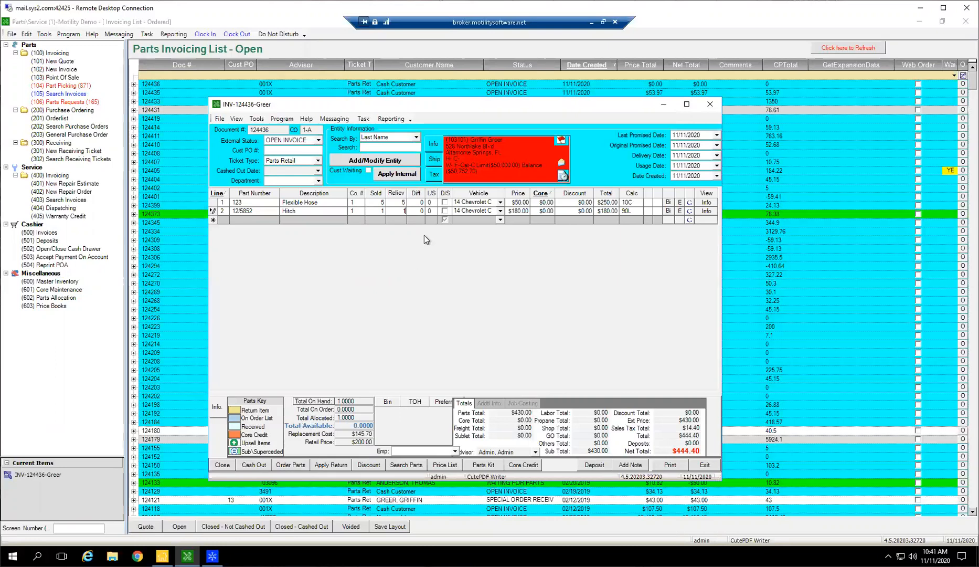
Set the Flexible Hose line's relieved quantity to 3 and restore it to 5.
click(401, 202)
text(3)
key(Tab)
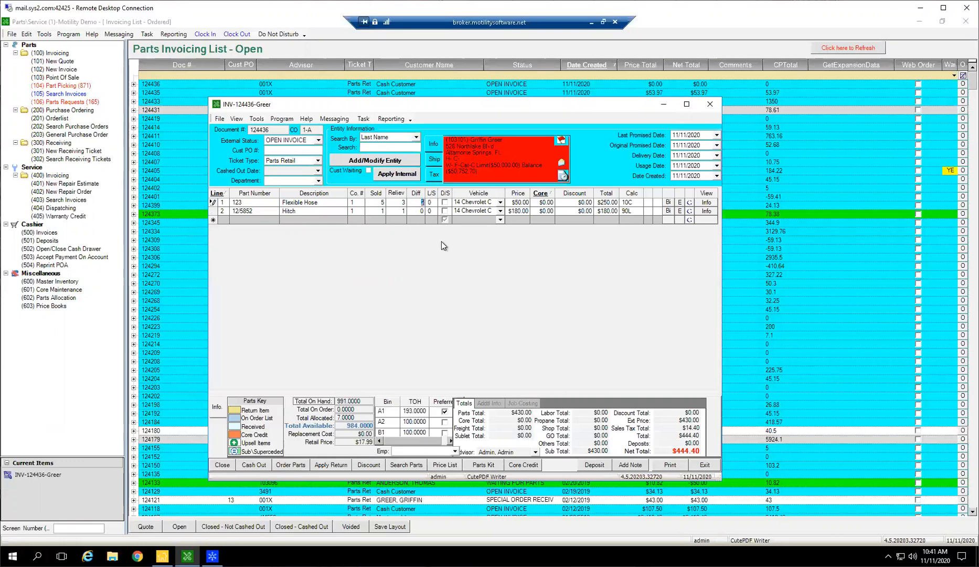
click(402, 203)
text(5)
key(Tab)
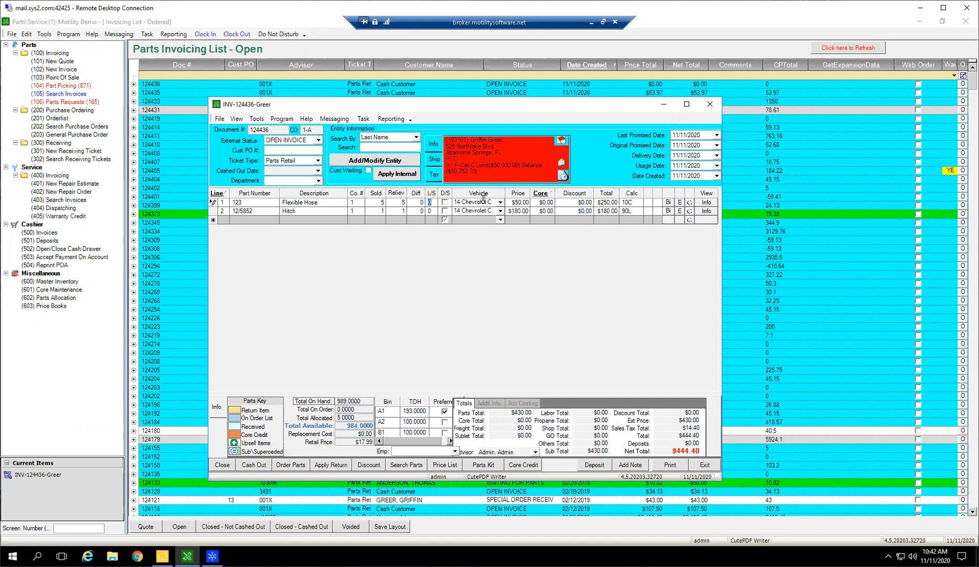
Set the Flexible Hose line's relieved quantity to 3 and its lost sale quantity to 2.
click(380, 203)
key(Tab)
text(3)
key(Tab)
text(2)
key(Tab)
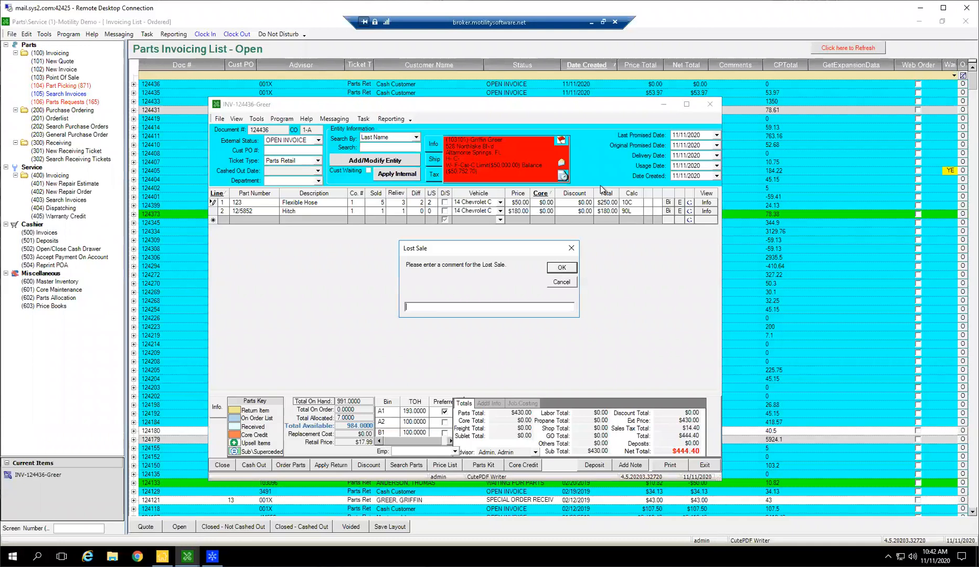
Enter "qty not on hand" as the lost sale comment and confirm it.
text(pirci)
text(ing)
key(ctrl+a)
key(BackSpace)
text(qty not on hand)
click(560, 268)
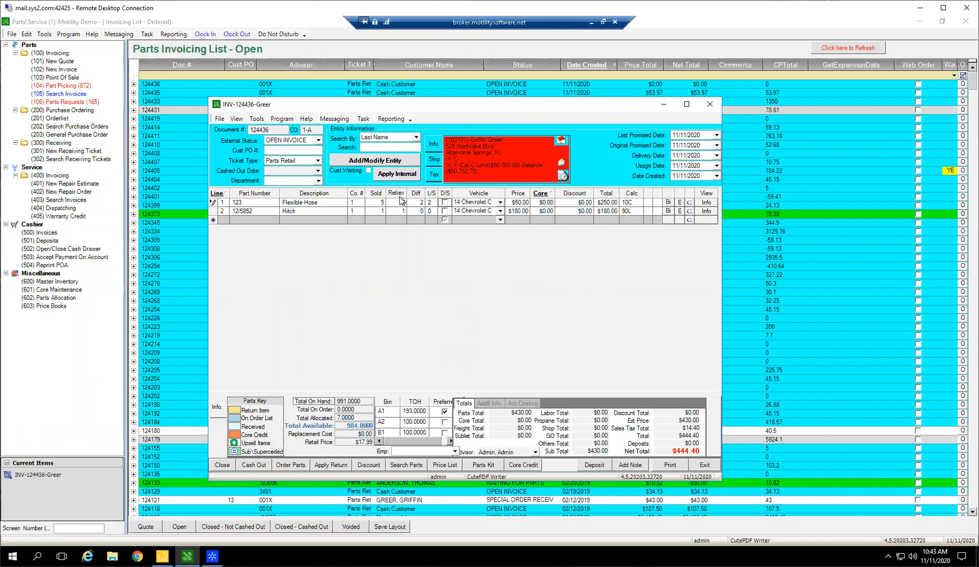
Examine the monthly sales, orders and lost sales trend in the Flexible Hose part's inventory record.
click(429, 202)
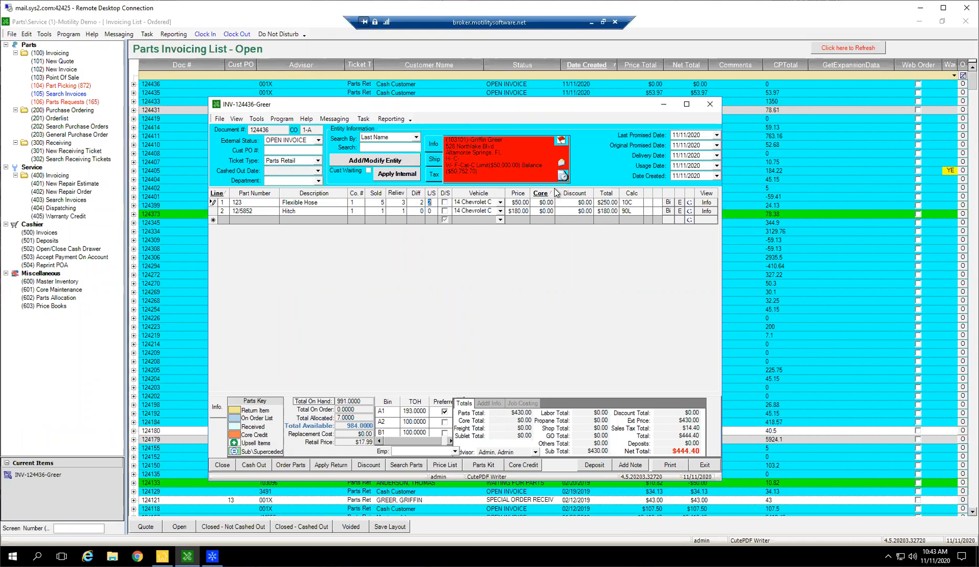
click(708, 203)
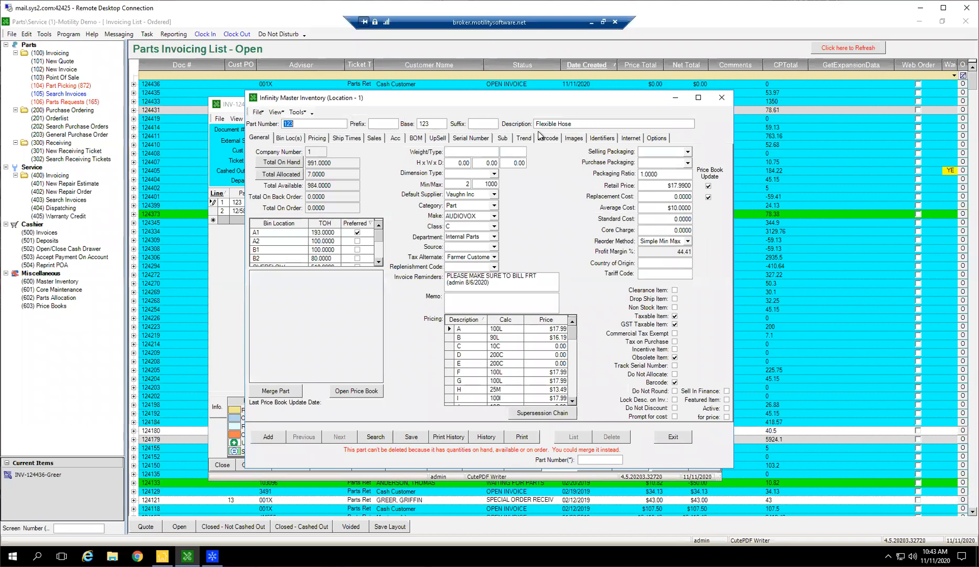
click(517, 141)
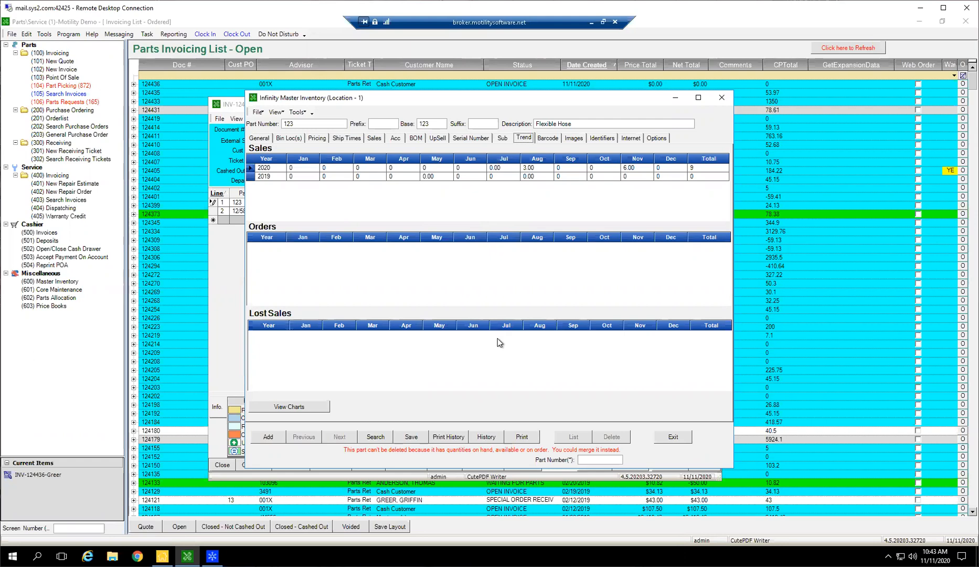
click(721, 97)
Set the Flexible Hose line's sold quantity to 3 and remove the blank third line from the invoice.
click(430, 202)
click(384, 202)
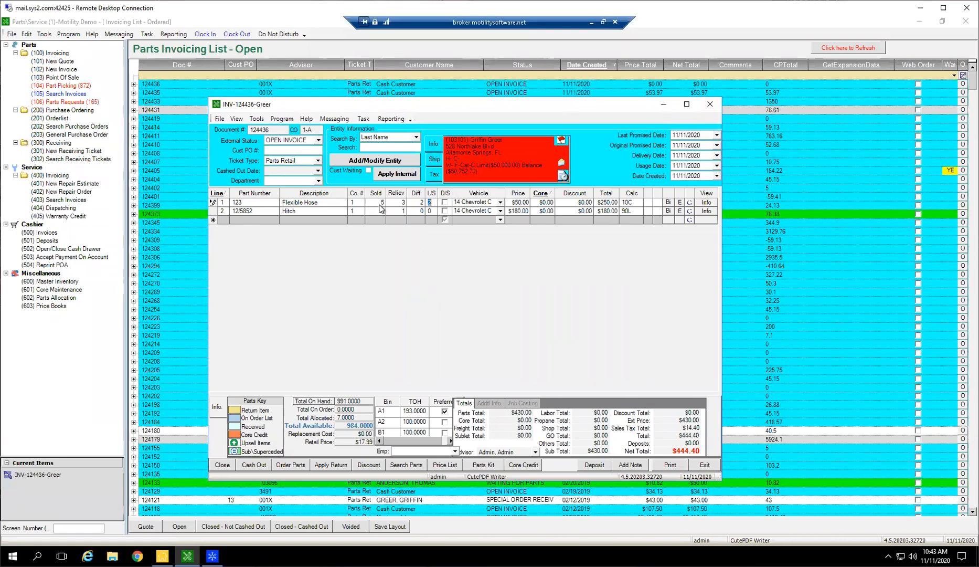
text(3)
key(Return)
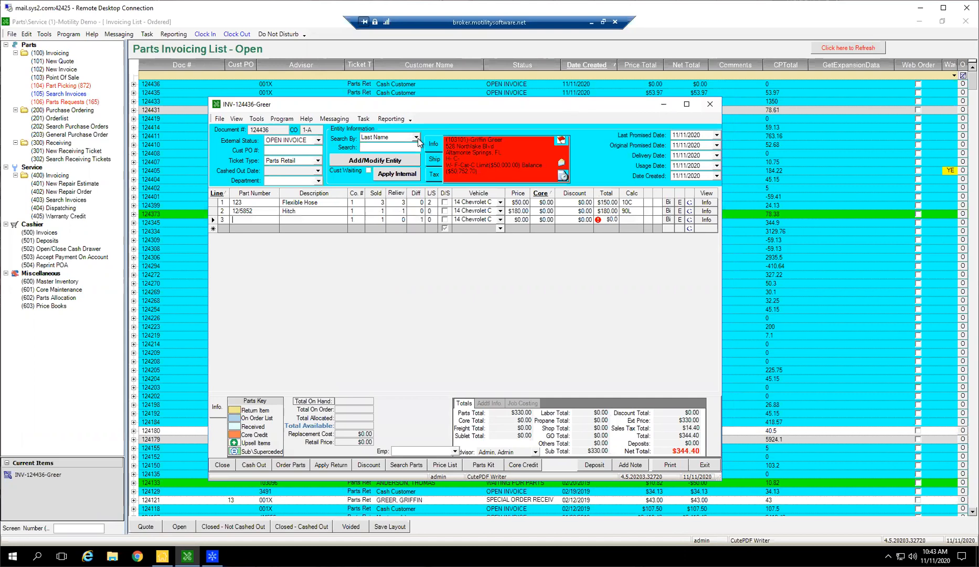
click(212, 220)
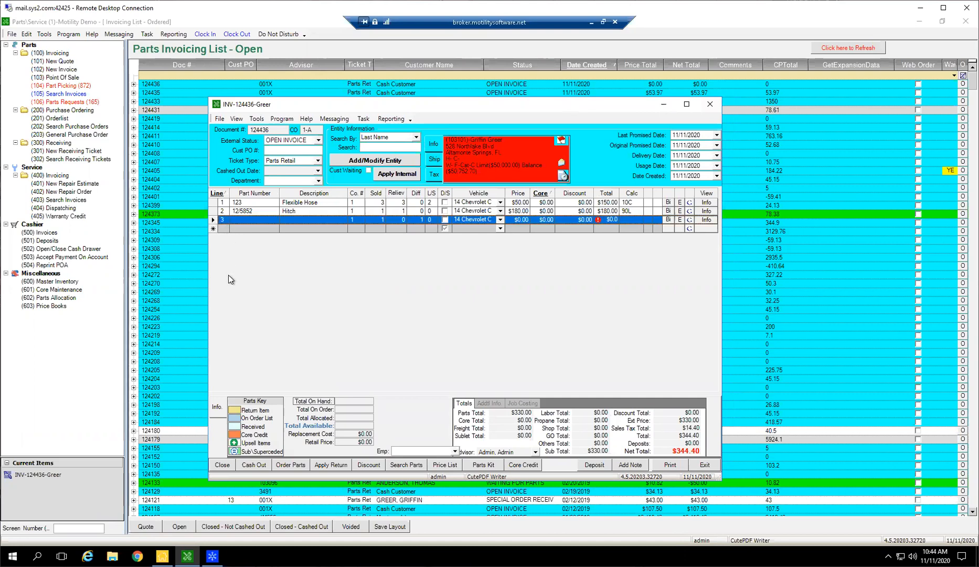
key(Delete)
key(Return)
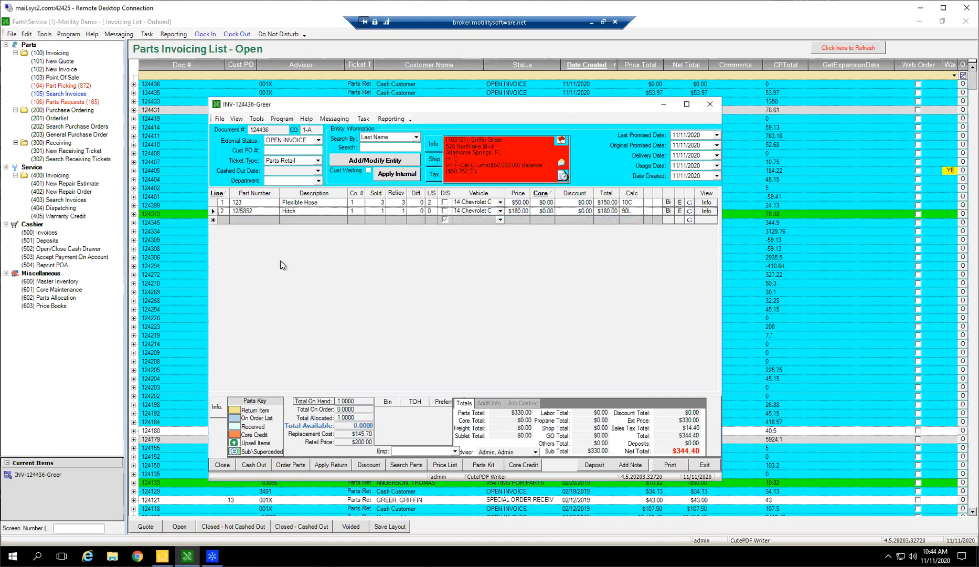
Mark the Flexible Hose line as D/S, choose the customer's Billing address as the invoice's ship-to address, and return to the customer information.
click(445, 203)
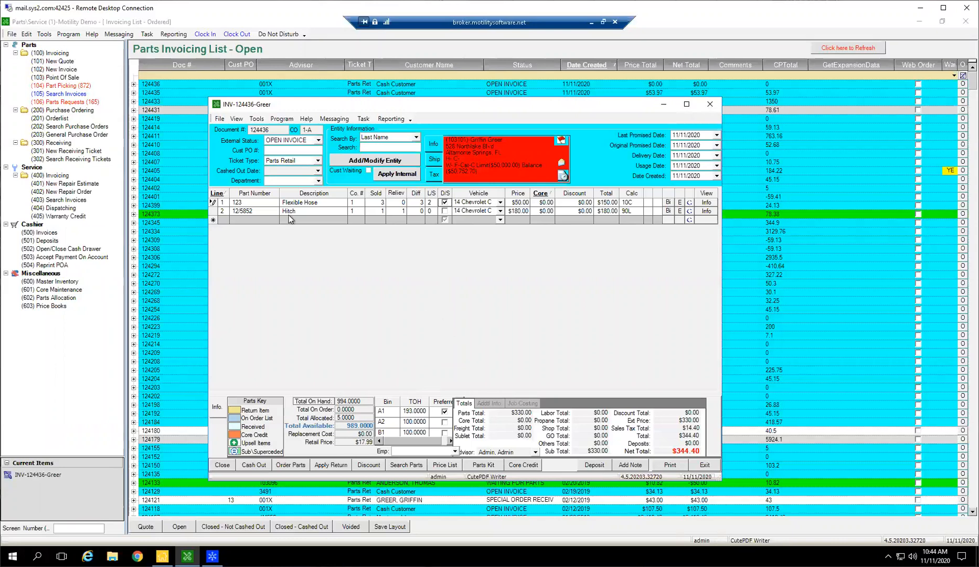
click(212, 202)
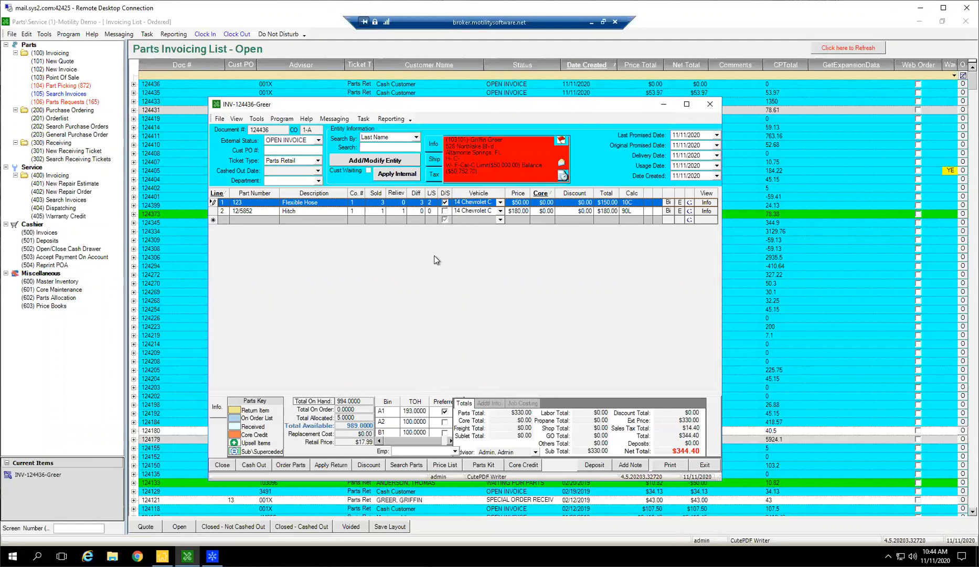
click(434, 159)
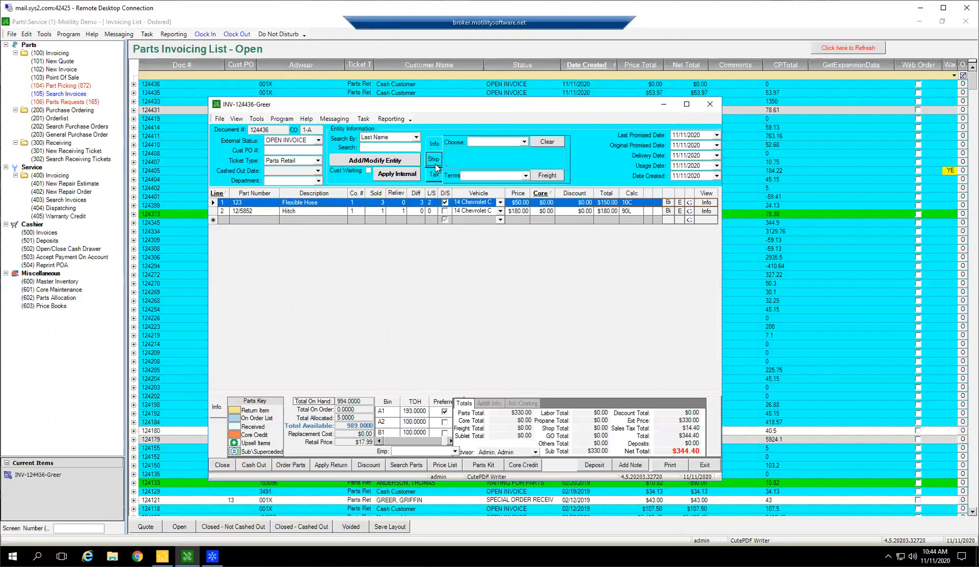
click(524, 142)
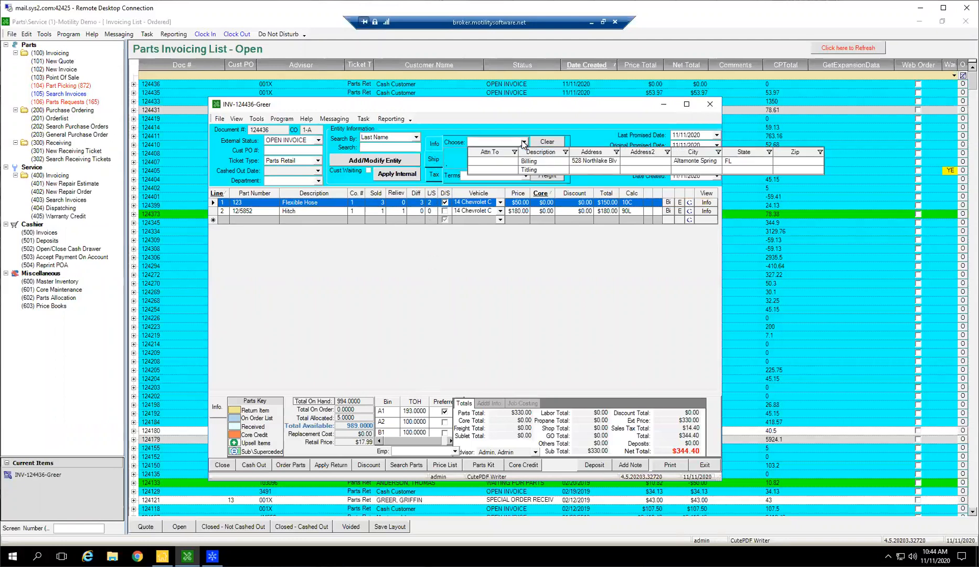
click(556, 161)
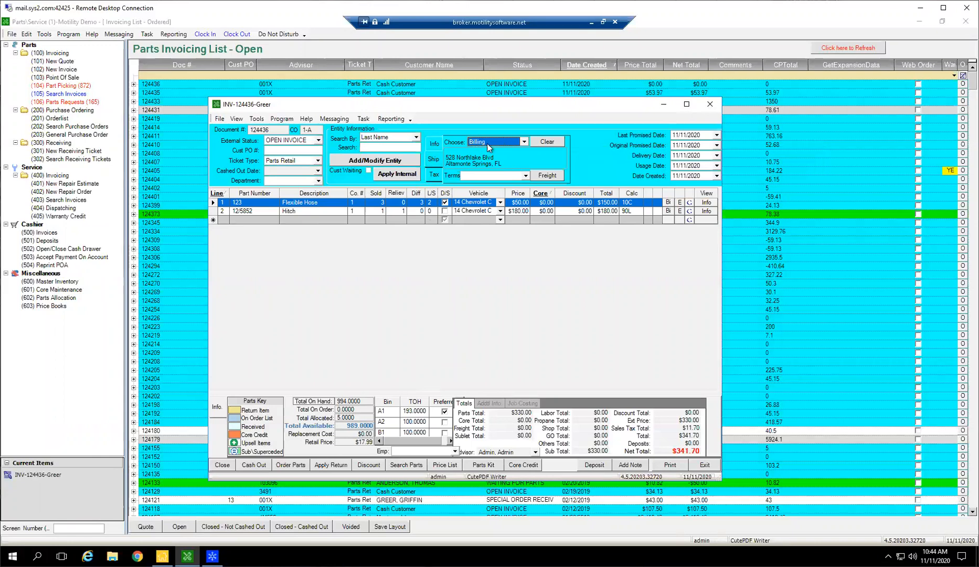
click(438, 160)
click(439, 148)
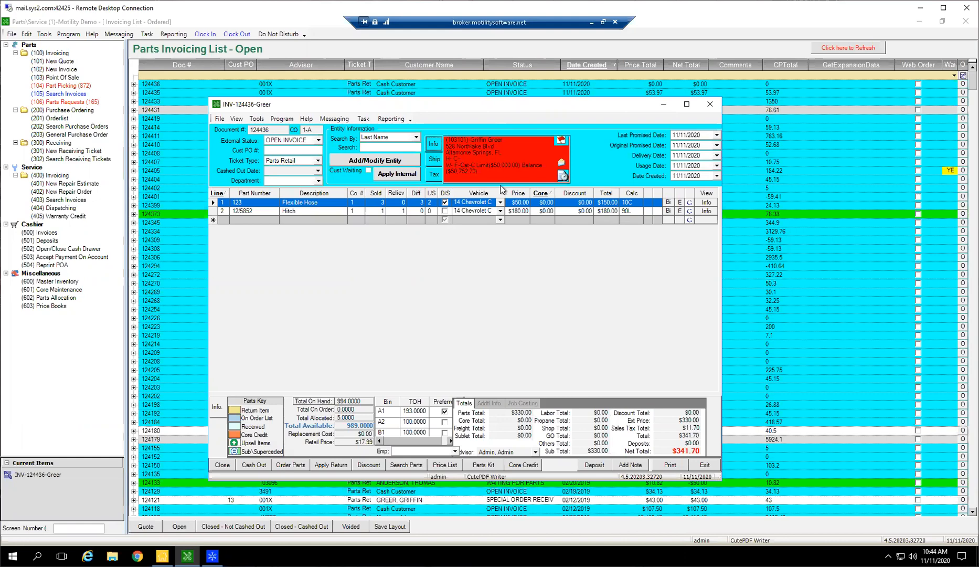
Clear the D/S mark from the Flexible Hose line.
click(445, 202)
click(445, 202)
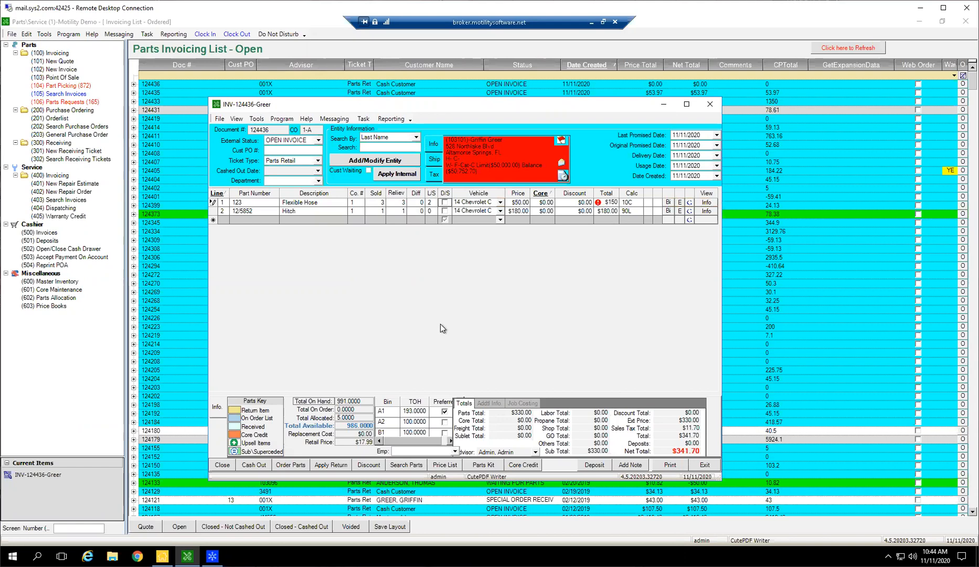
Assign the 12 Ford F450, stock number 100400, as the vehicle on both the Flexible Hose and Hitch lines.
click(483, 209)
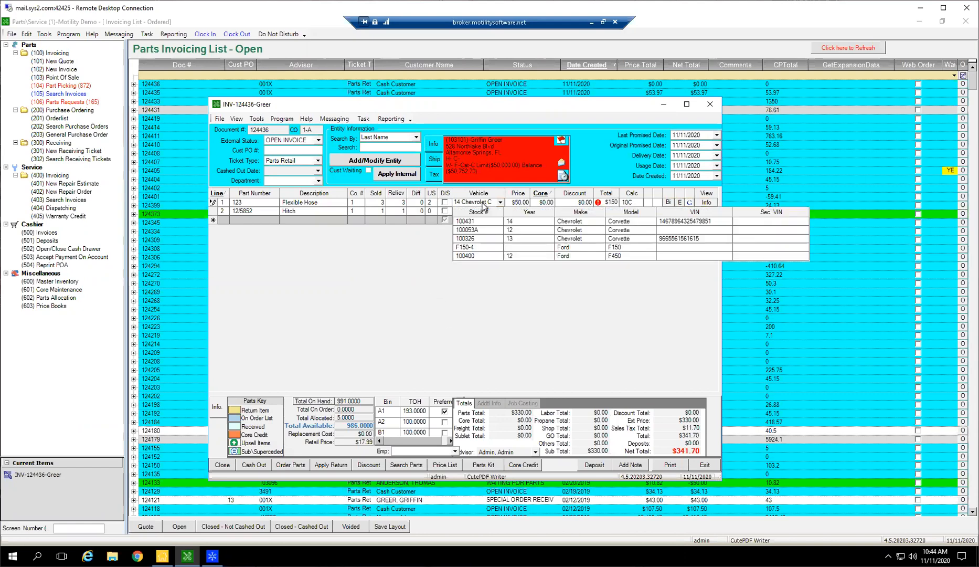
click(485, 204)
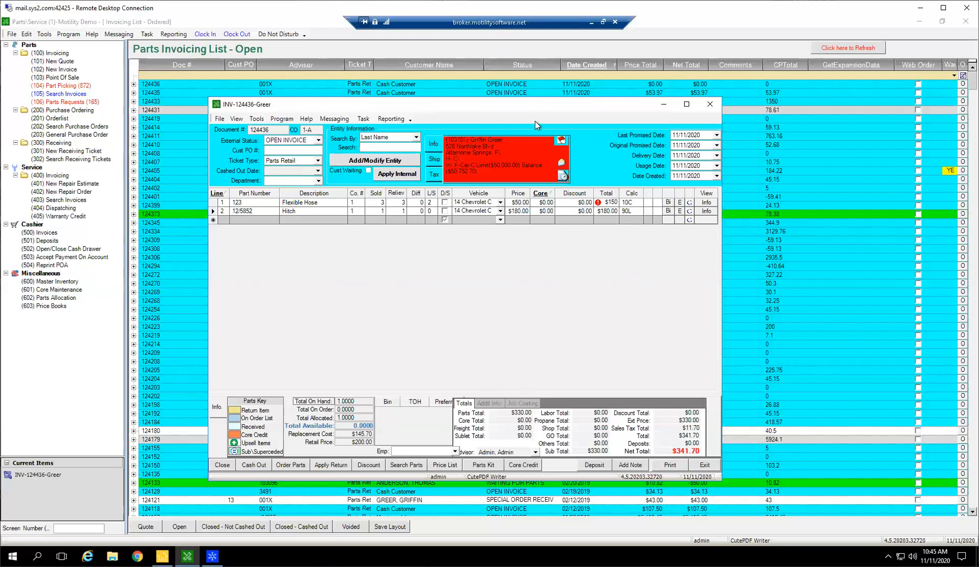
click(500, 204)
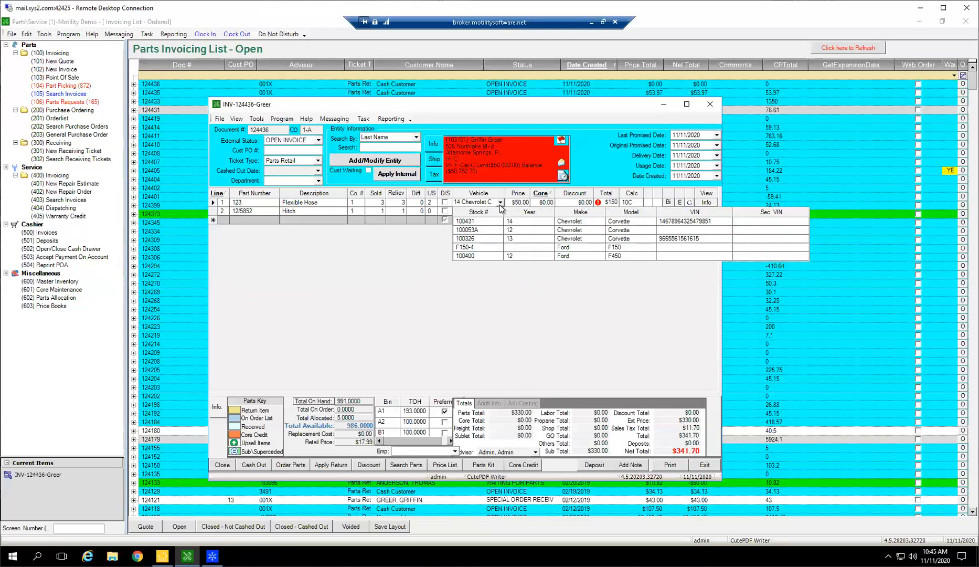
click(574, 257)
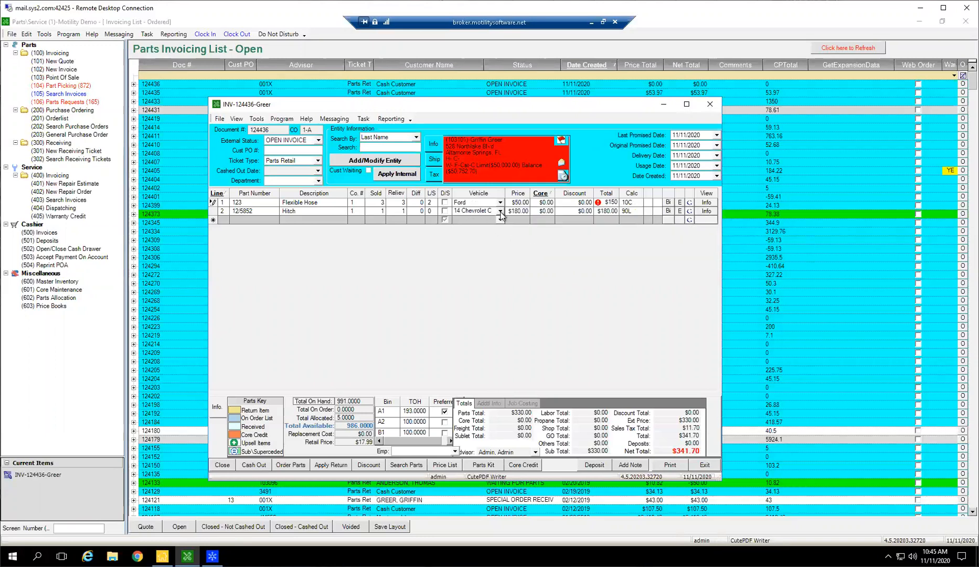
click(500, 211)
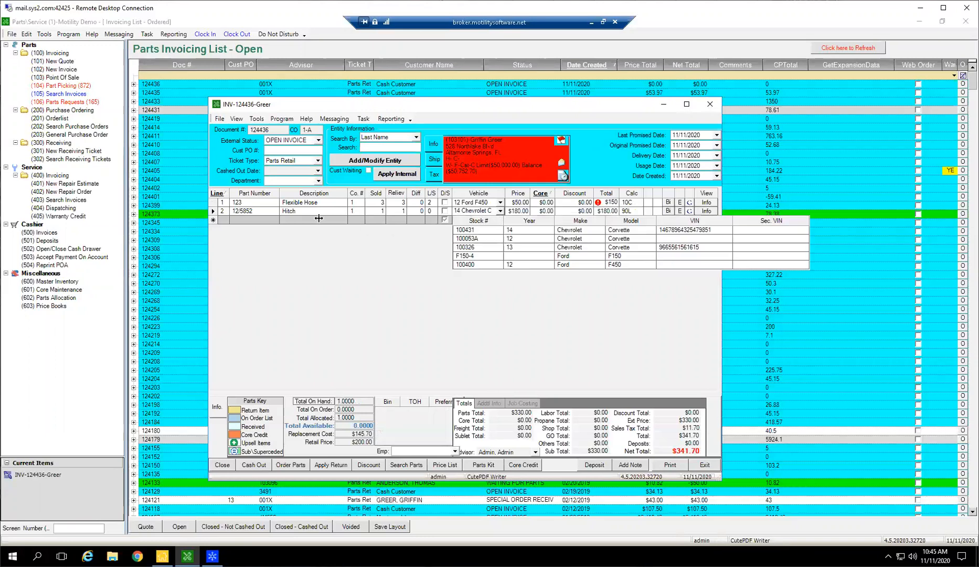
click(566, 264)
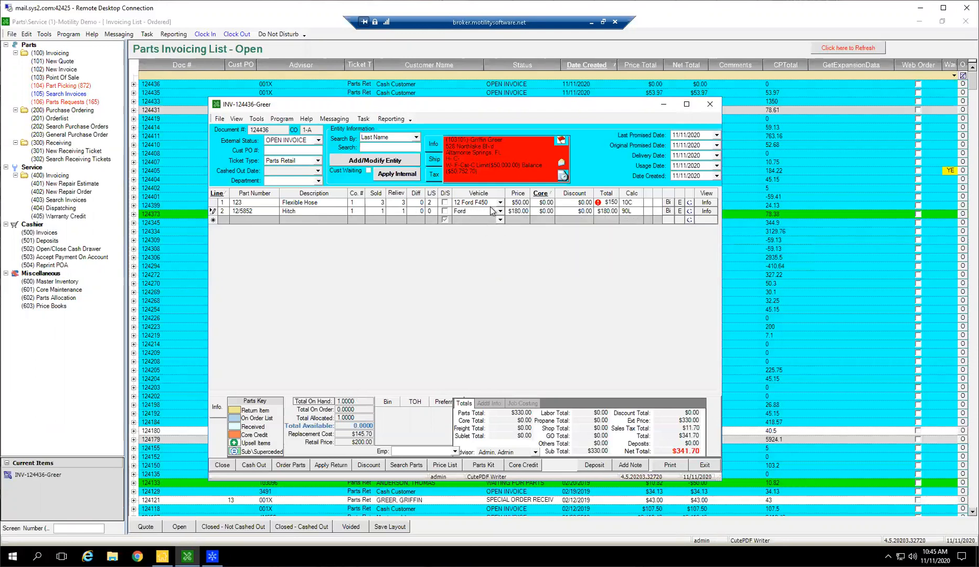
Change the Flexible Hose line's vehicle to the 13 Chevrolet Corvette, stock number 100326.
click(500, 202)
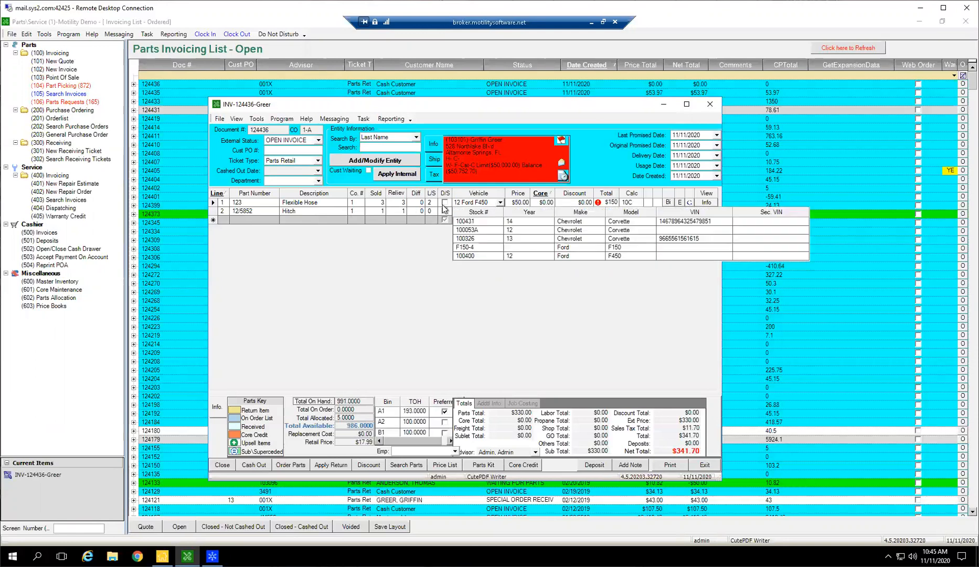
click(568, 239)
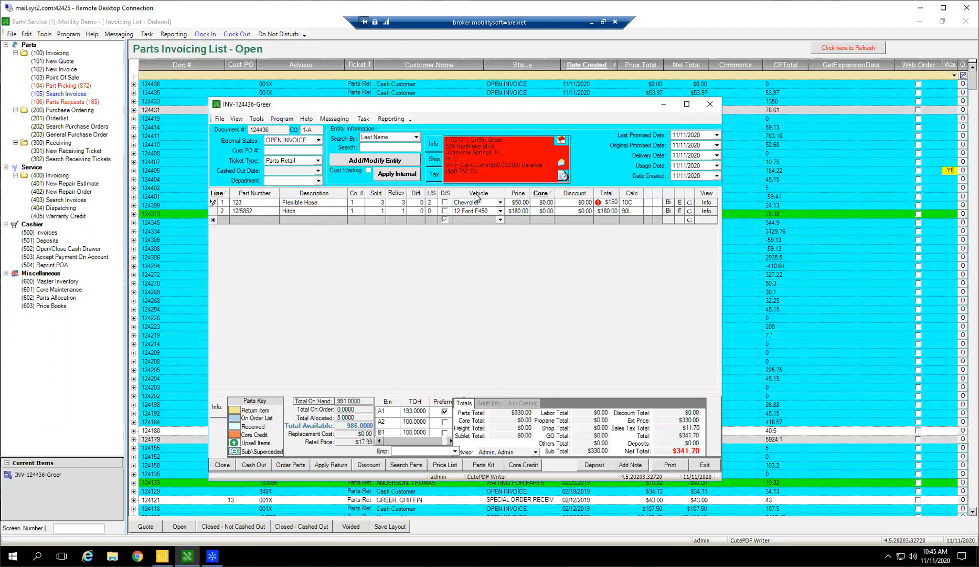
key(Tab)
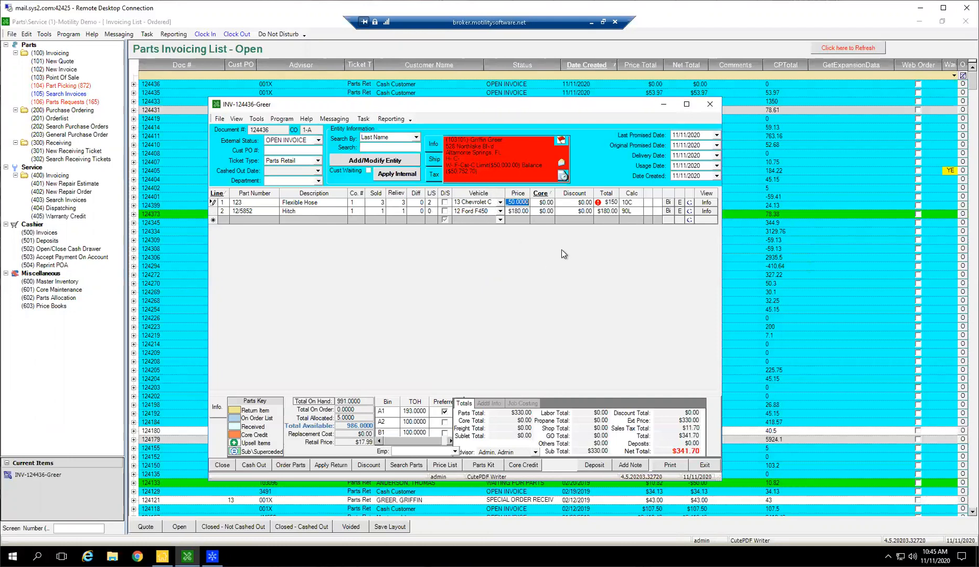
Look up the Flexible Hose part's retail price in its master inventory record and close the record.
click(526, 202)
click(526, 201)
click(706, 202)
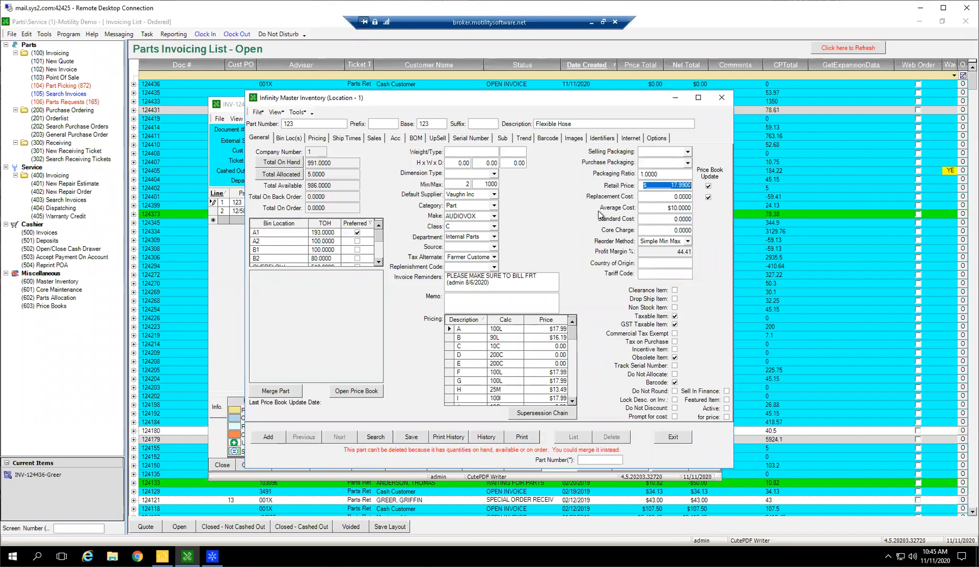
drag(593, 106, 587, 309)
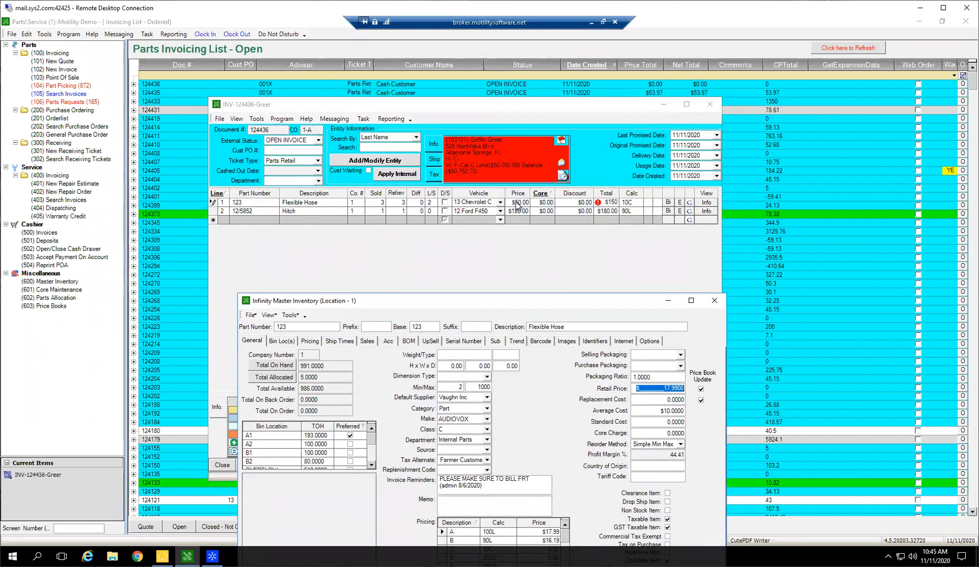
click(714, 303)
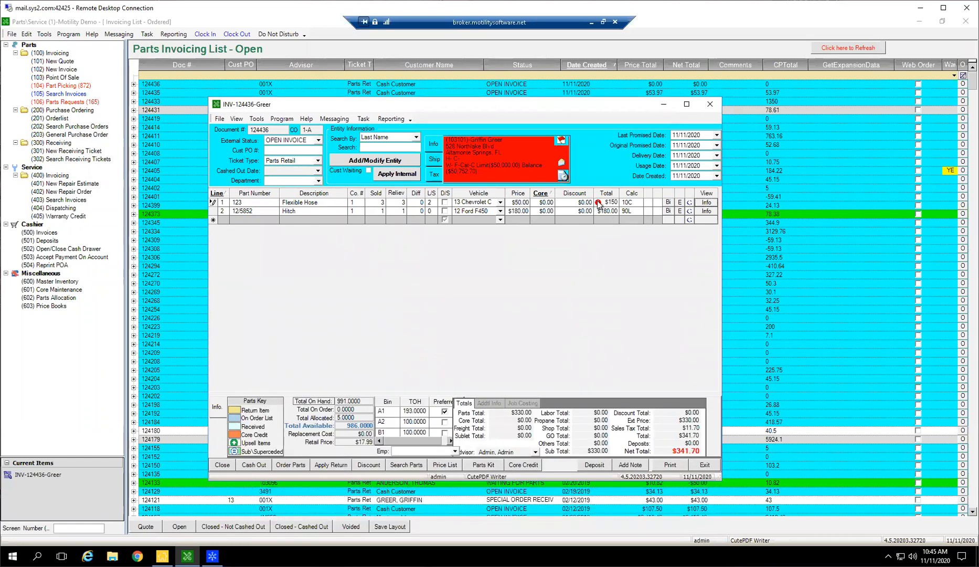
Set the Flexible Hose line's price to $17.99.
mouse_move(599, 204)
click(518, 203)
text(17.99)
key(Tab)
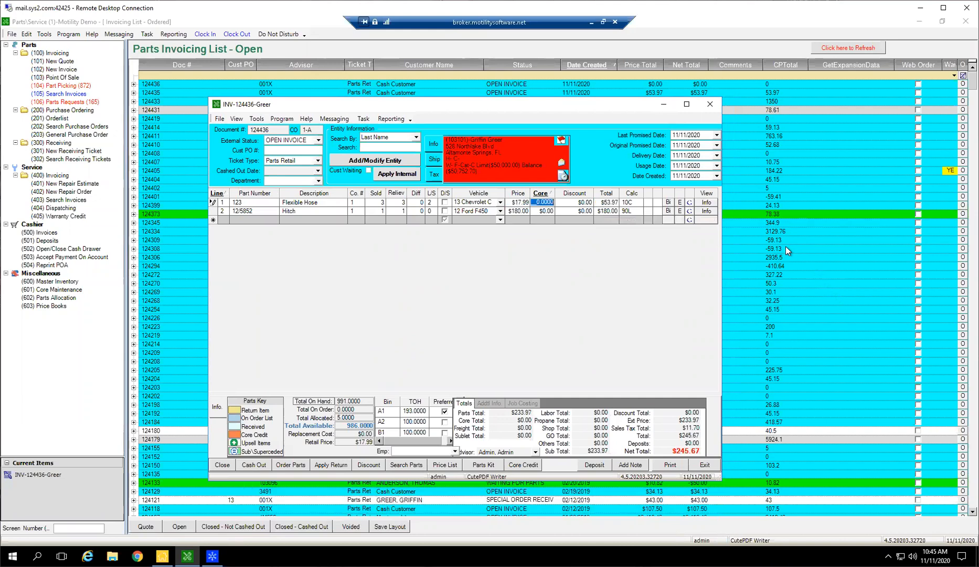
Reopen the Flexible Hose inventory record to compare the average cost and retail price with the line's price.
click(516, 204)
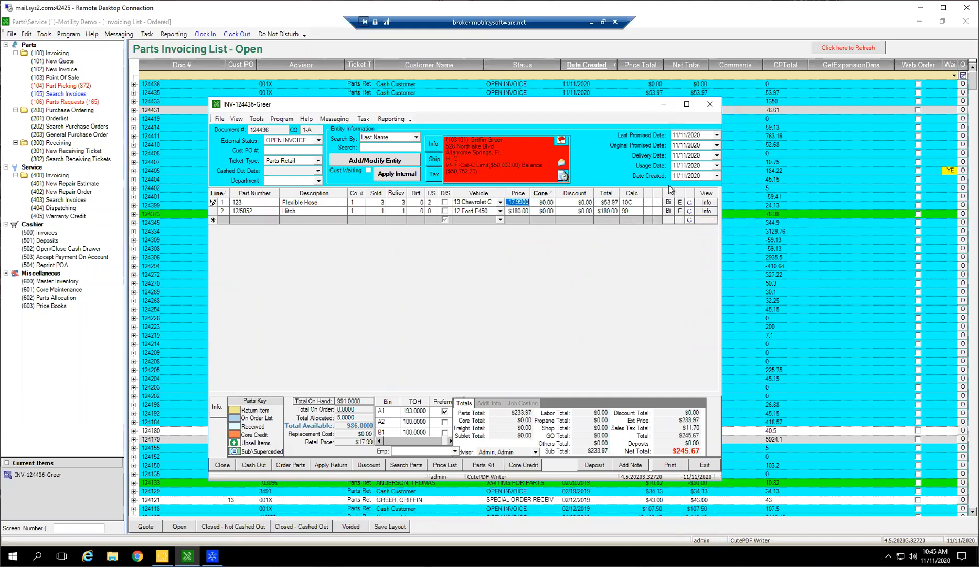
click(707, 205)
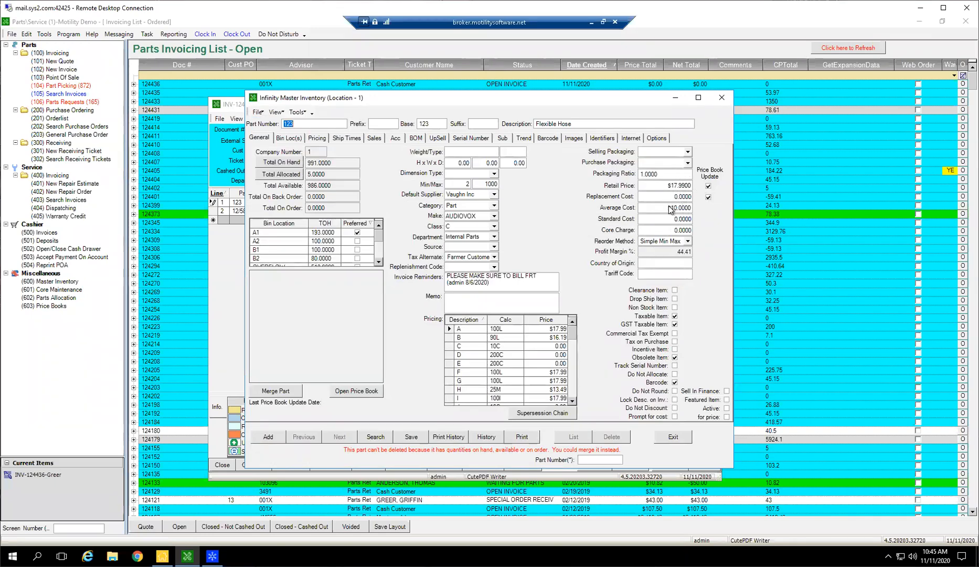
click(669, 206)
click(674, 188)
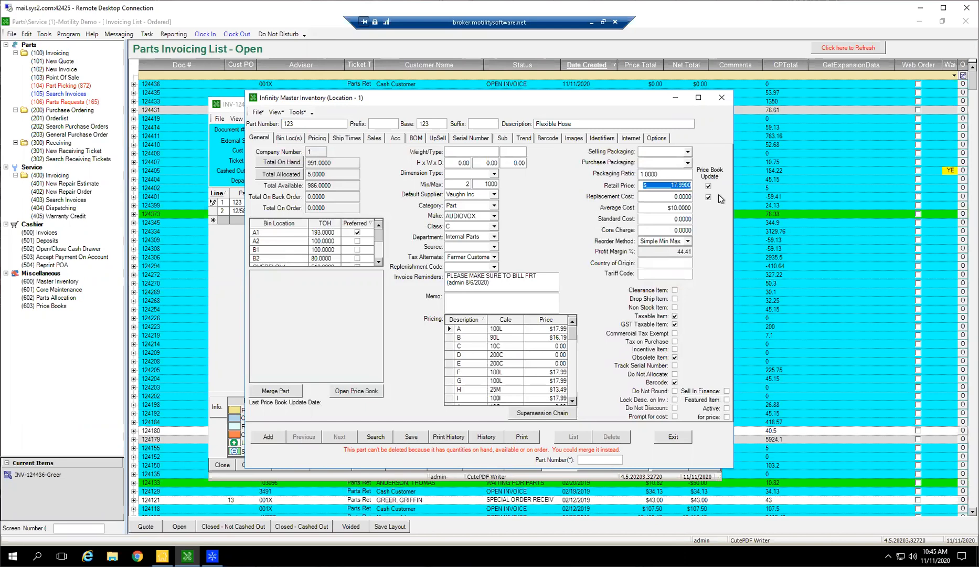
Compare the Flexible Hose line's core amount with the core charge in its inventory record, closing the record when done.
click(719, 99)
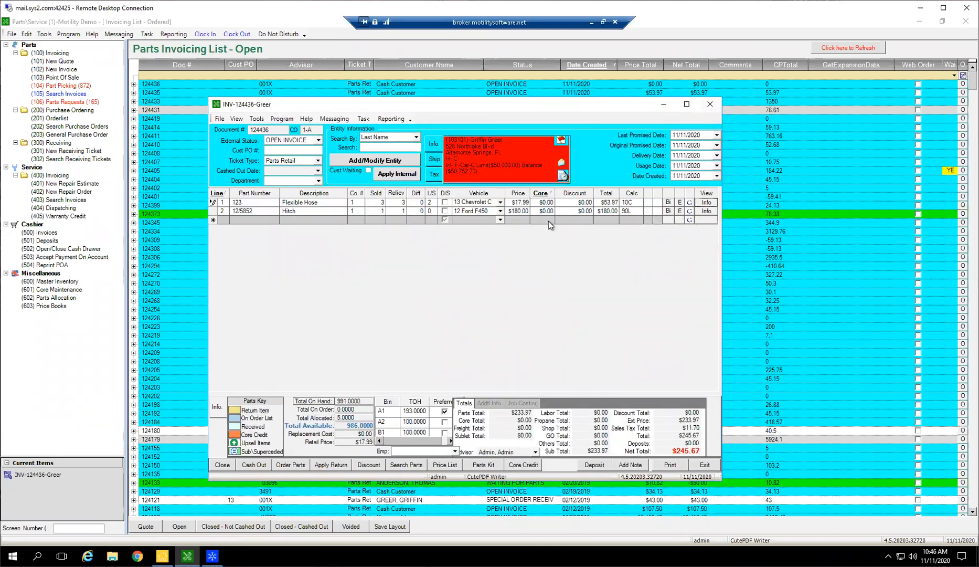
click(545, 203)
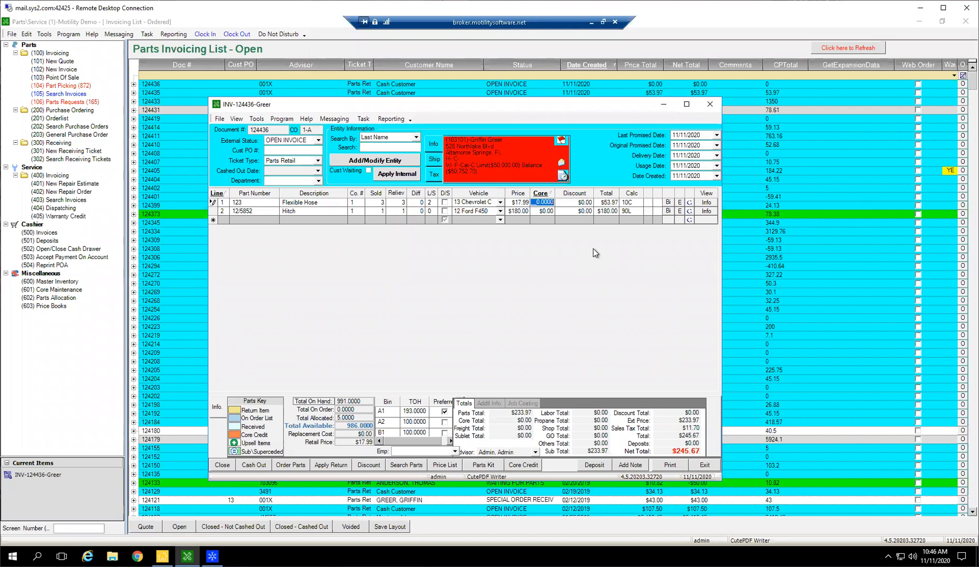
click(707, 202)
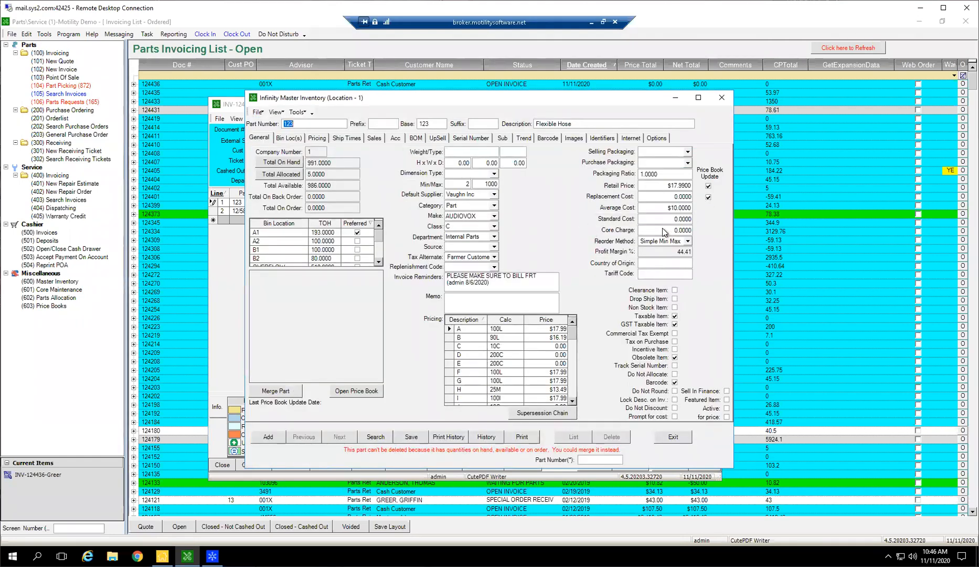
click(641, 230)
click(721, 97)
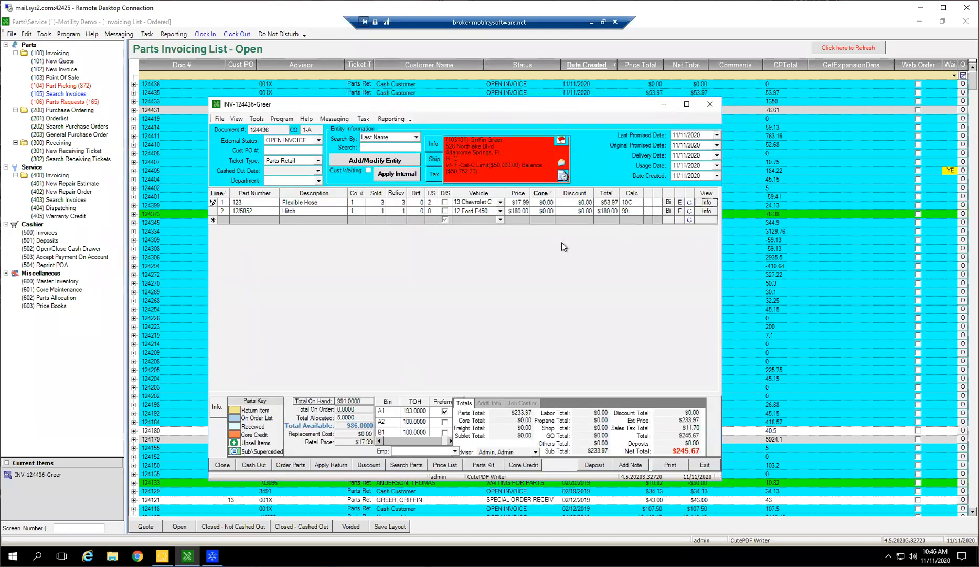
click(543, 202)
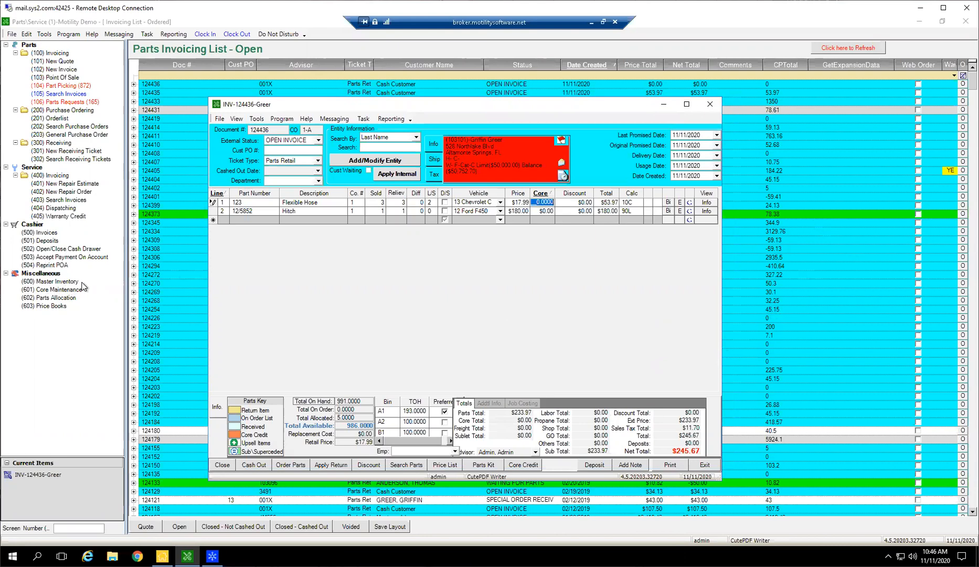
Try a discount of 5 on the Flexible Hose line and reset the line's discount to 0.
click(576, 204)
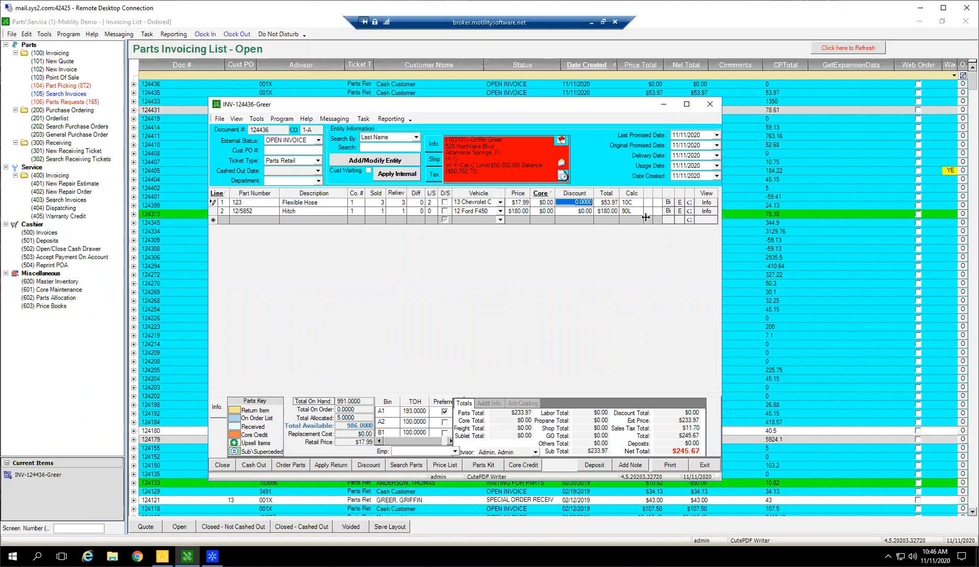
text(5)
key(Return)
click(585, 203)
text(0)
key(Return)
Apply a 40% parts discount to the whole invoice and reset the parts discount to 0%.
click(369, 465)
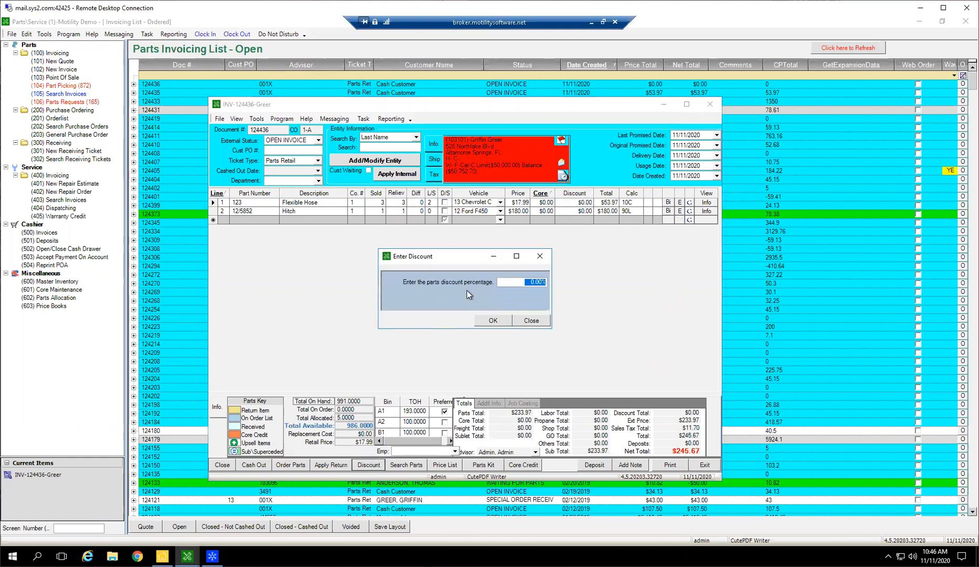
text(40.0)
key(Tab)
click(493, 320)
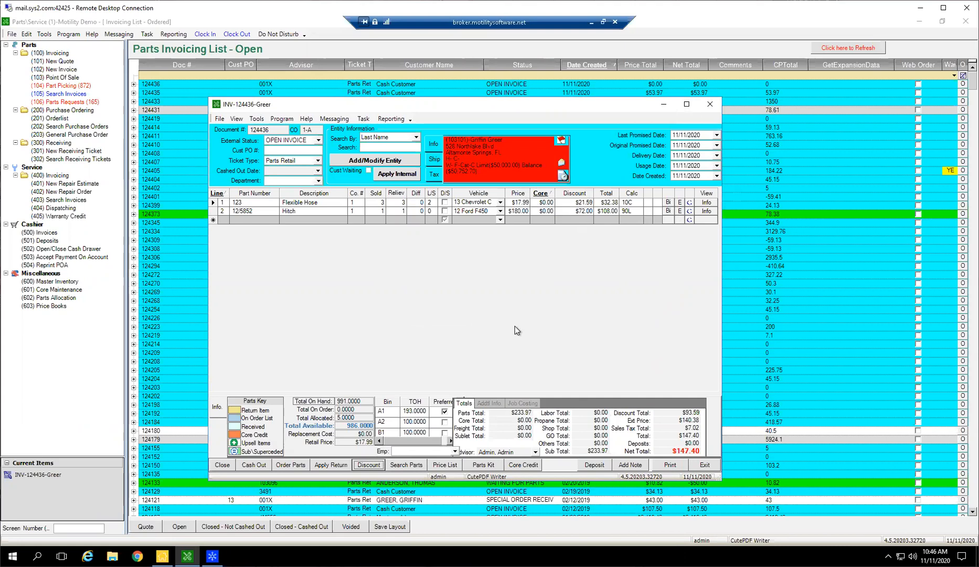
click(362, 465)
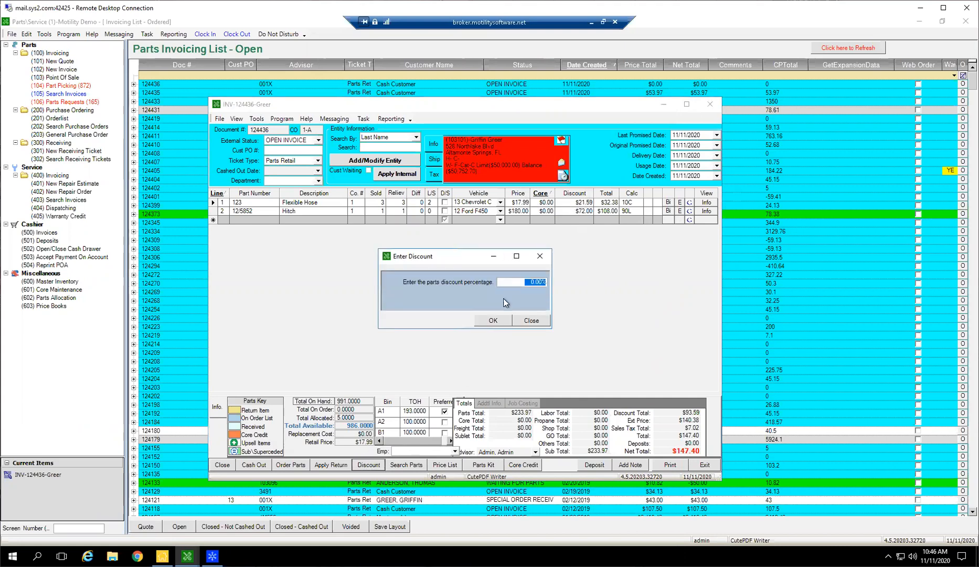
click(485, 320)
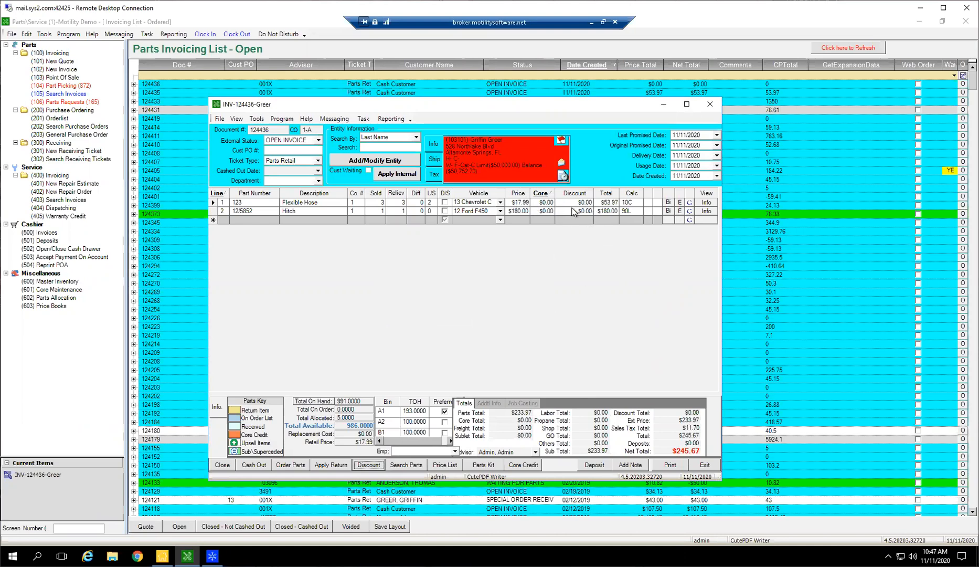
Review the Flexible Hose line's total, price, relieved quantity and calc code, plus the Hitch line's calc code.
click(610, 204)
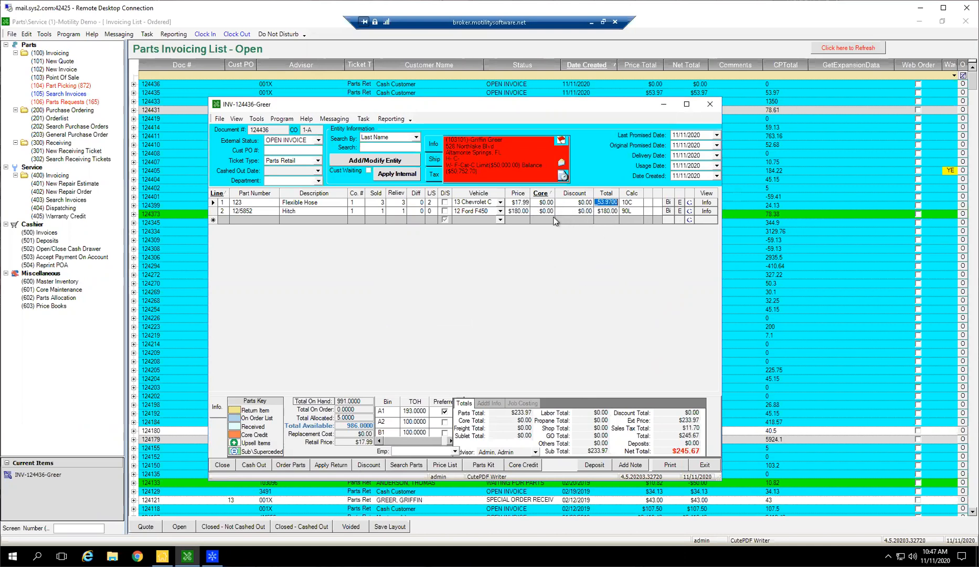
click(521, 203)
click(396, 204)
click(630, 202)
click(631, 212)
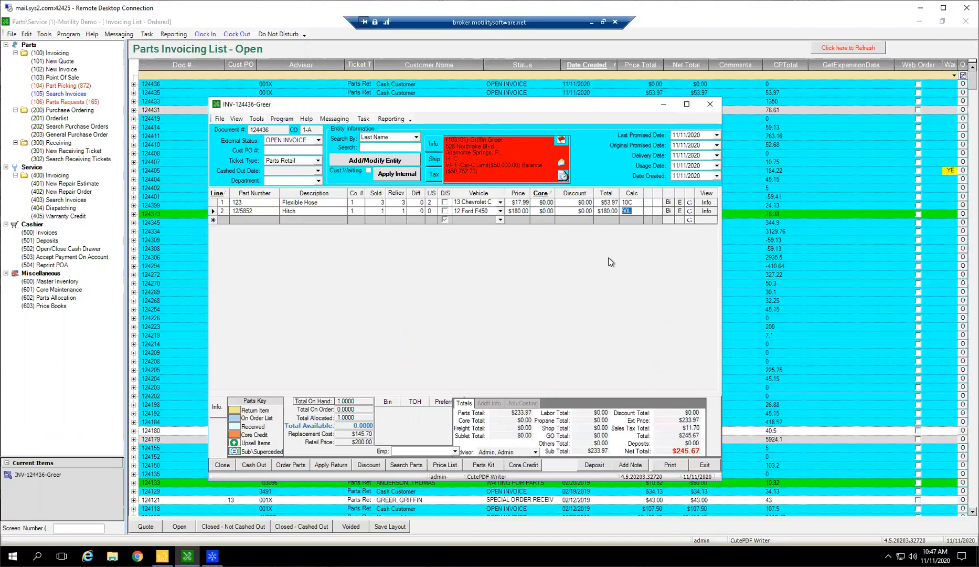
Look up the parts price category in the customer's entity record and close the record.
click(383, 161)
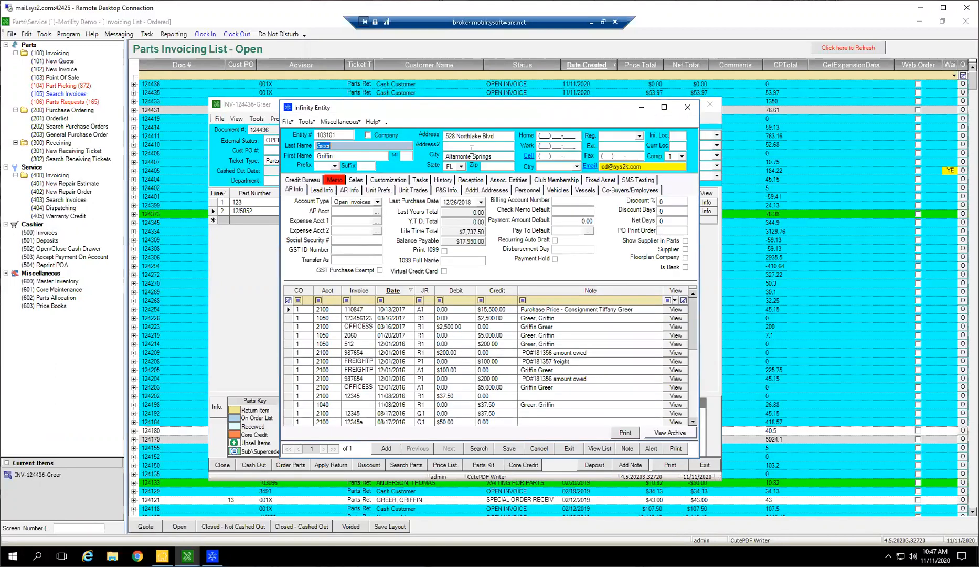
click(453, 192)
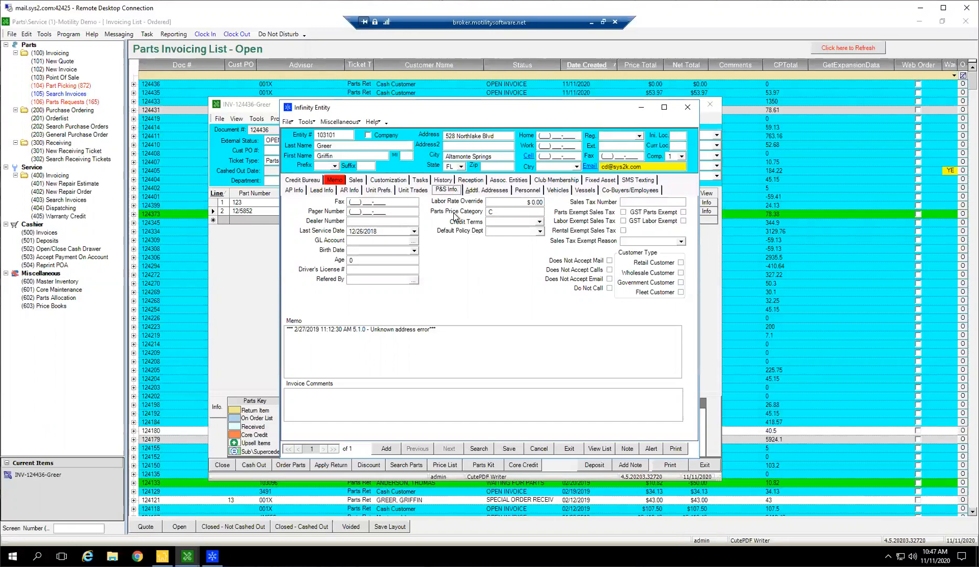
click(488, 212)
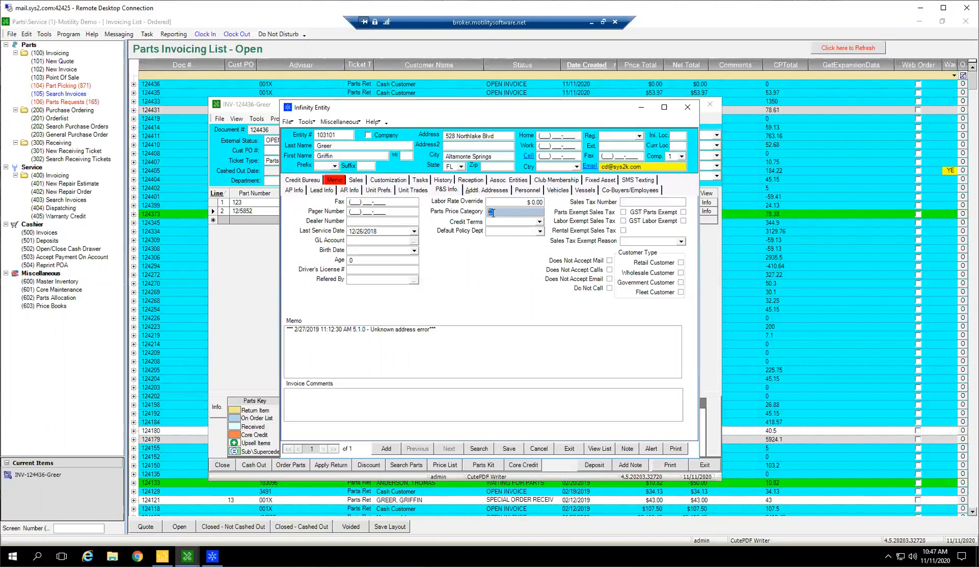
click(687, 107)
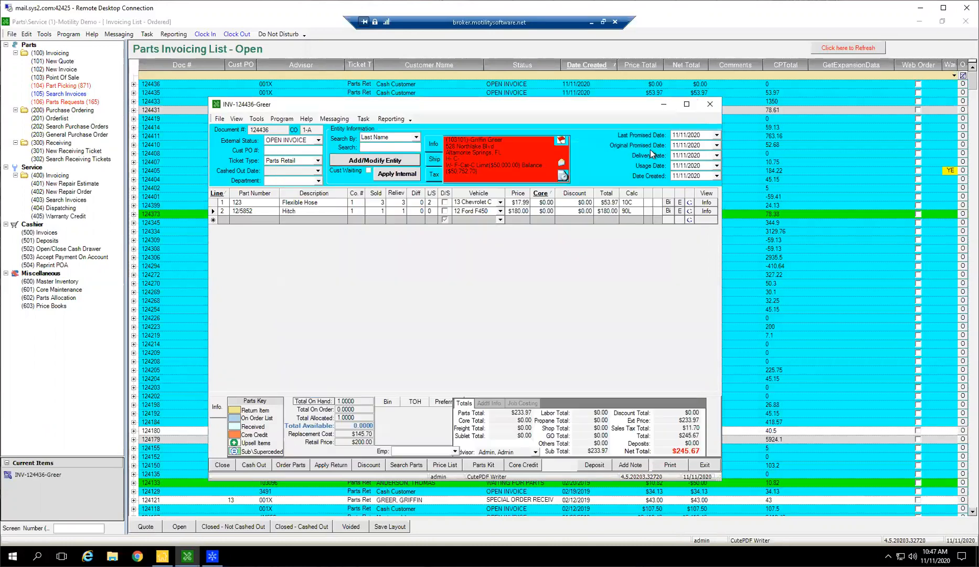
Examine price levels A, B and C in the Flexible Hose inventory record.
click(706, 204)
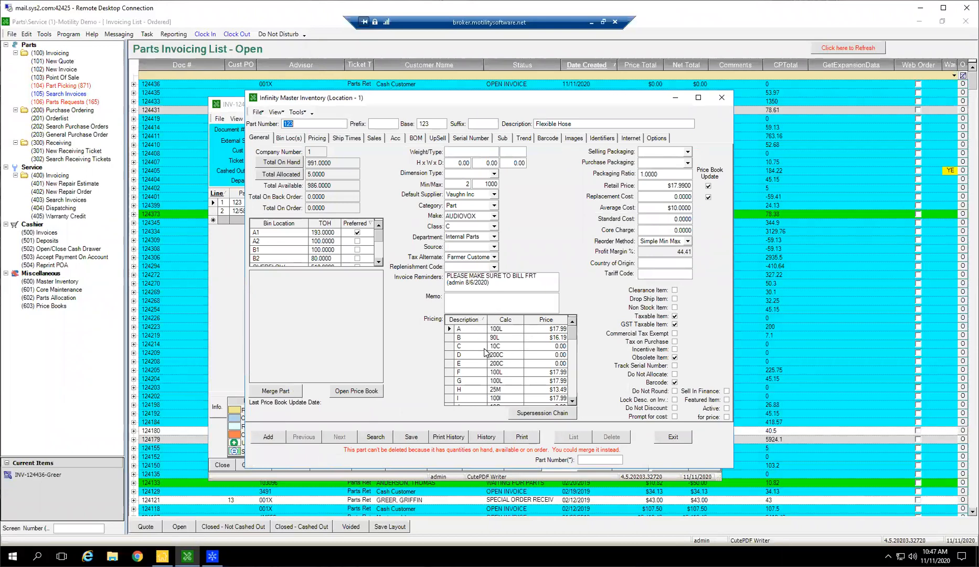
click(454, 329)
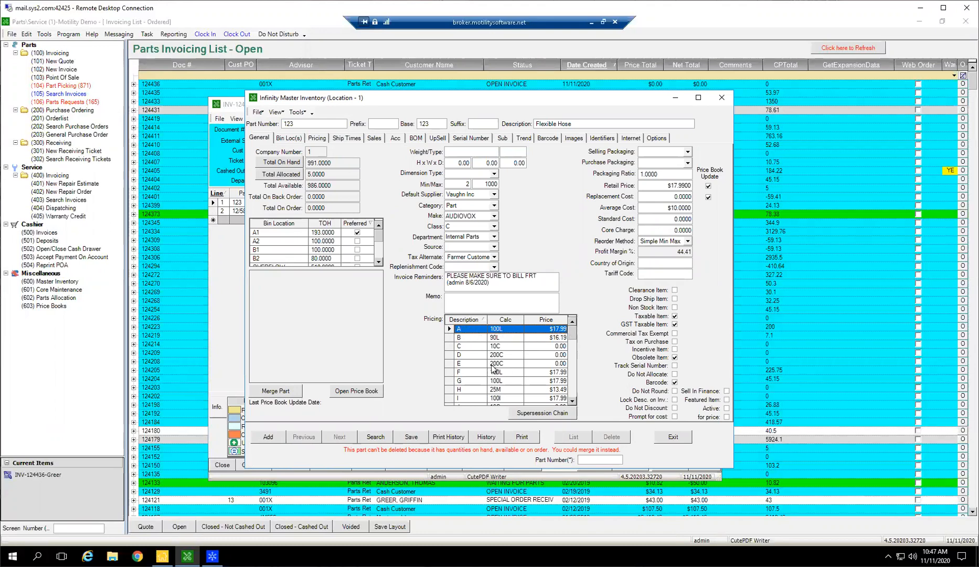
click(454, 338)
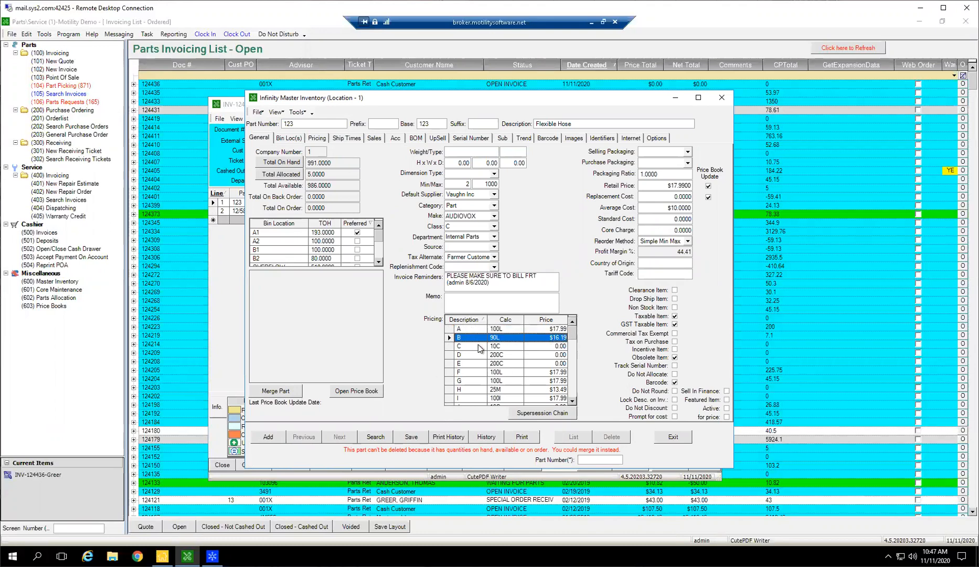
click(452, 346)
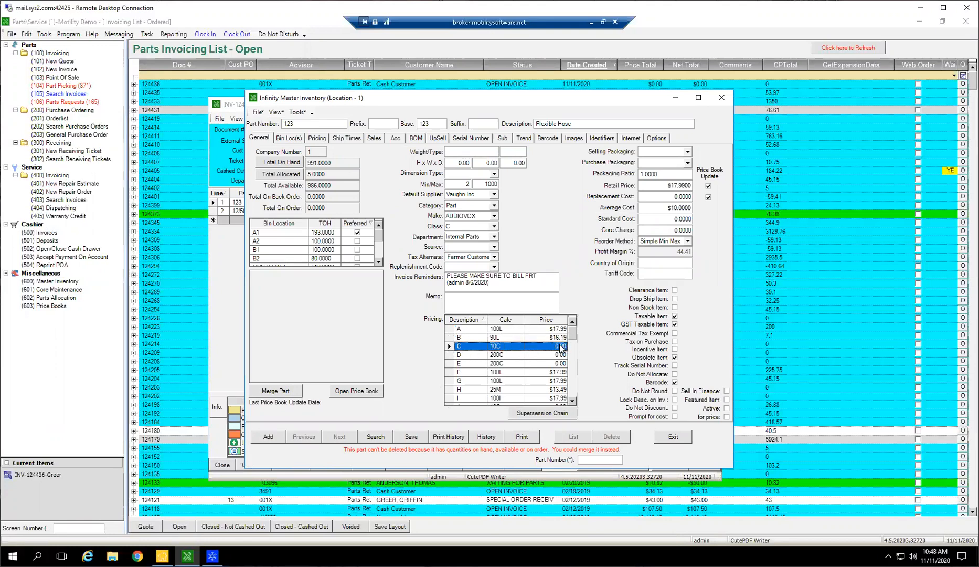
Set the Flexible Hose part's replacement cost to $10.00, then save and close its inventory record.
click(679, 197)
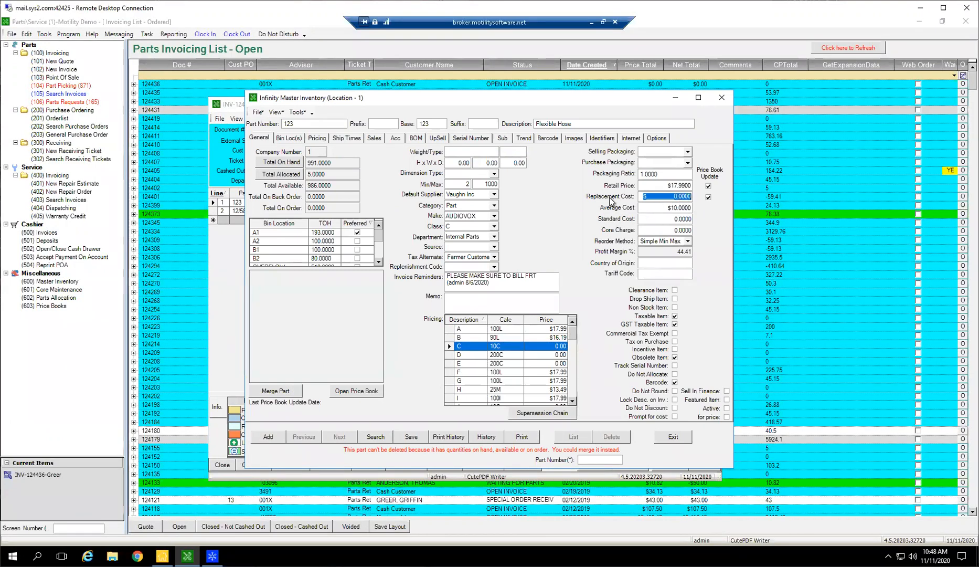
text(10.)
key(Return)
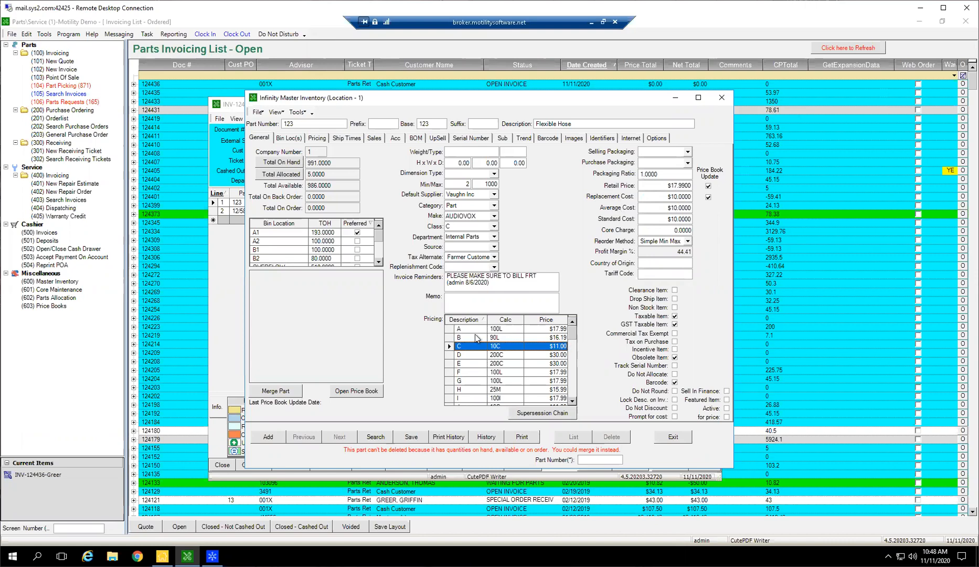
click(411, 436)
click(670, 438)
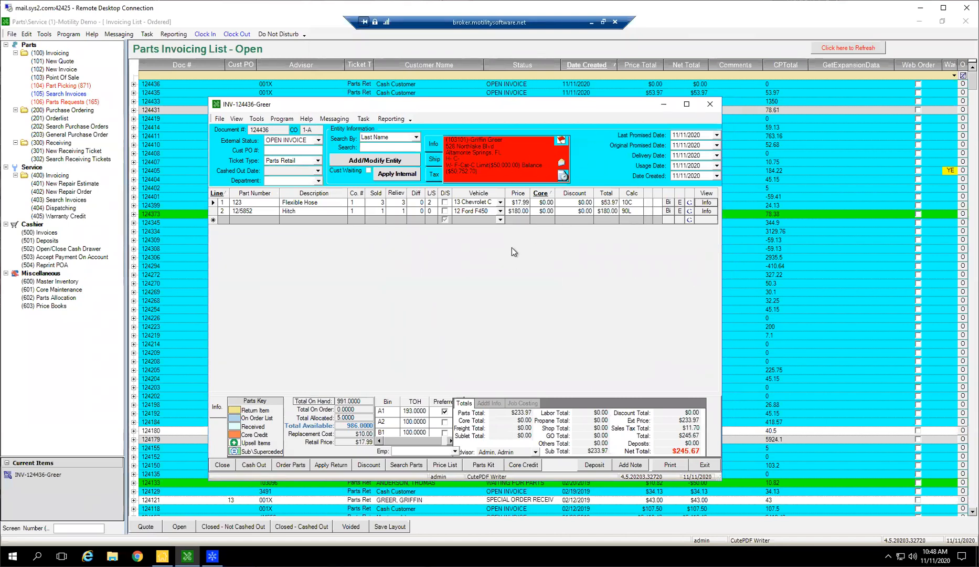
Delete the Flexible Hose line from the invoice.
click(213, 202)
key(Delete)
key(Return)
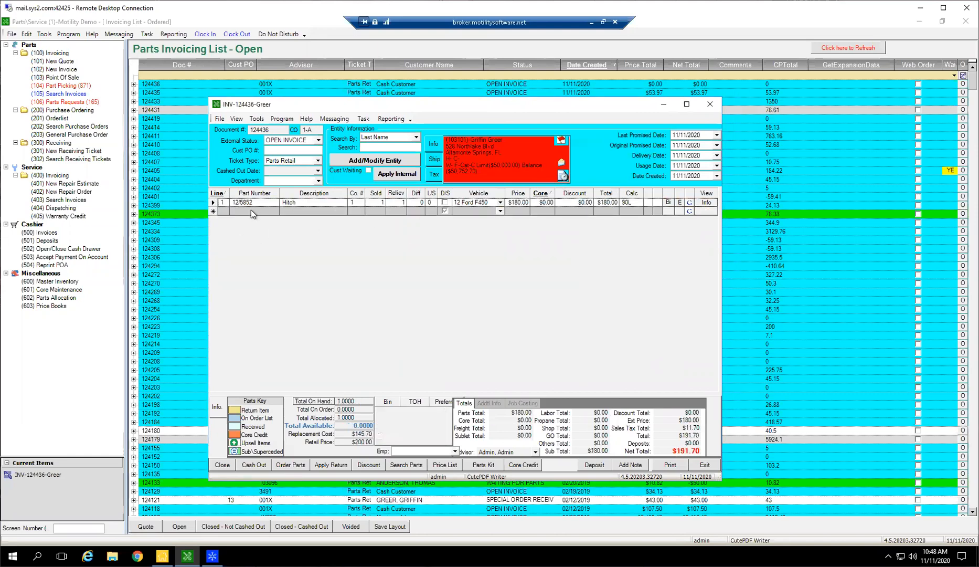
Add part 123, Flexible Hose, to the invoice again with a sold quantity of 3.
text(123)
key(Tab)
click(584, 352)
click(569, 327)
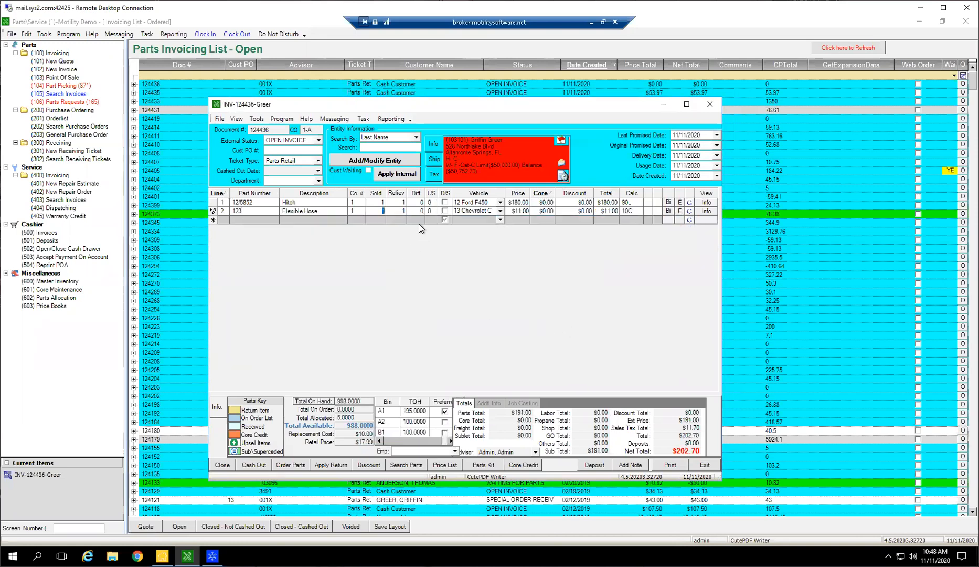
text(3)
key(Tab)
Check the price and calc code on the new Flexible Hose line.
click(521, 210)
click(629, 211)
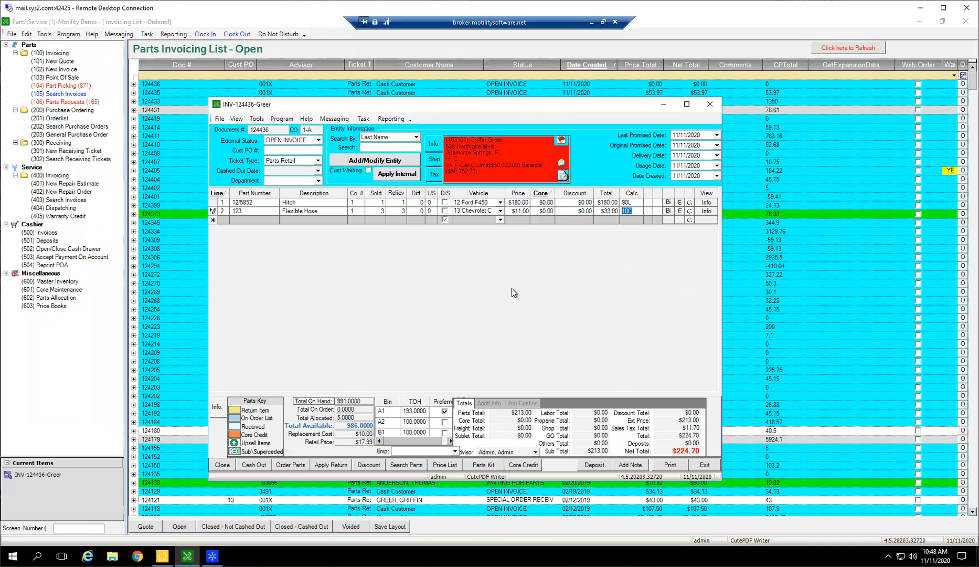
click(527, 210)
Review the labor rate override and parts price category in the customer's entity record, then close it.
click(377, 165)
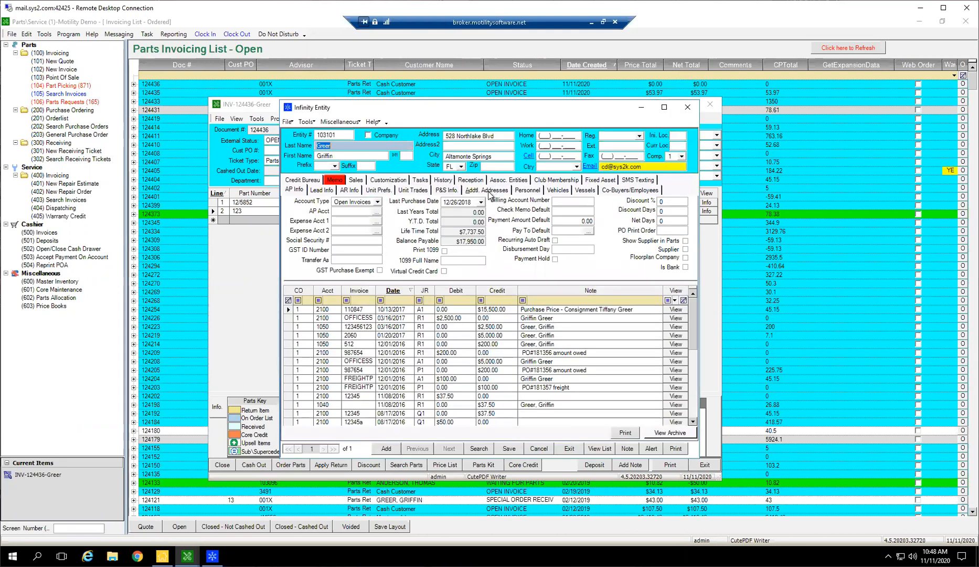
click(445, 190)
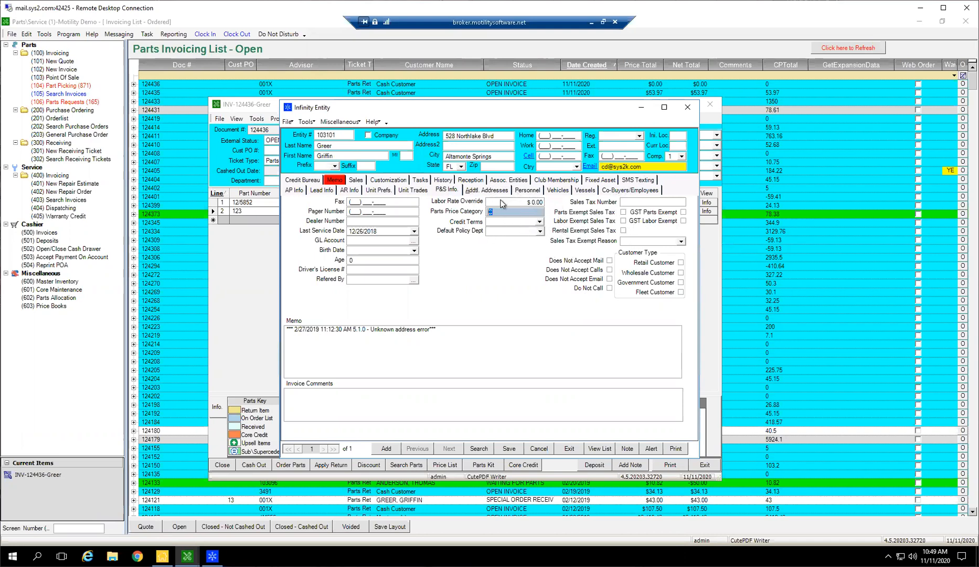
click(529, 205)
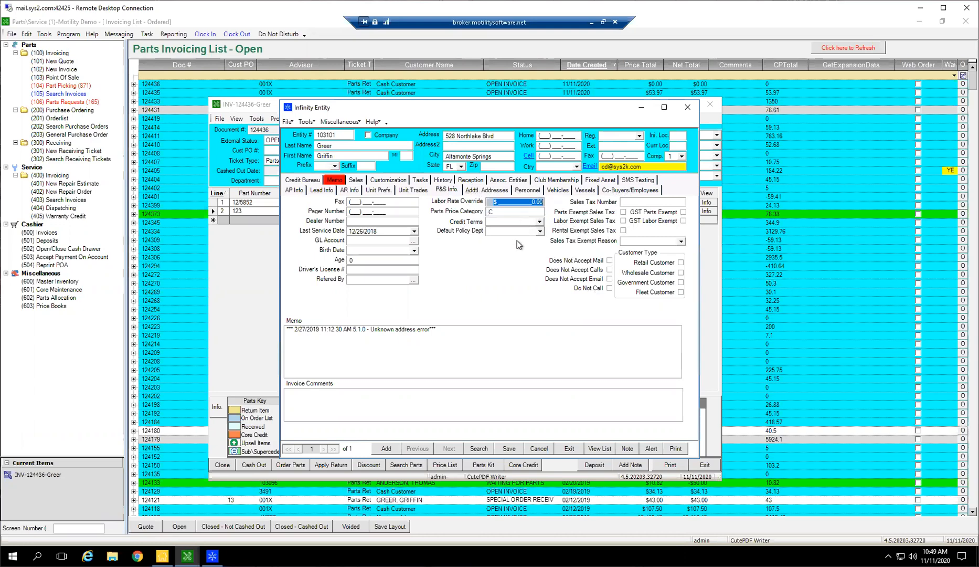
click(506, 213)
click(688, 107)
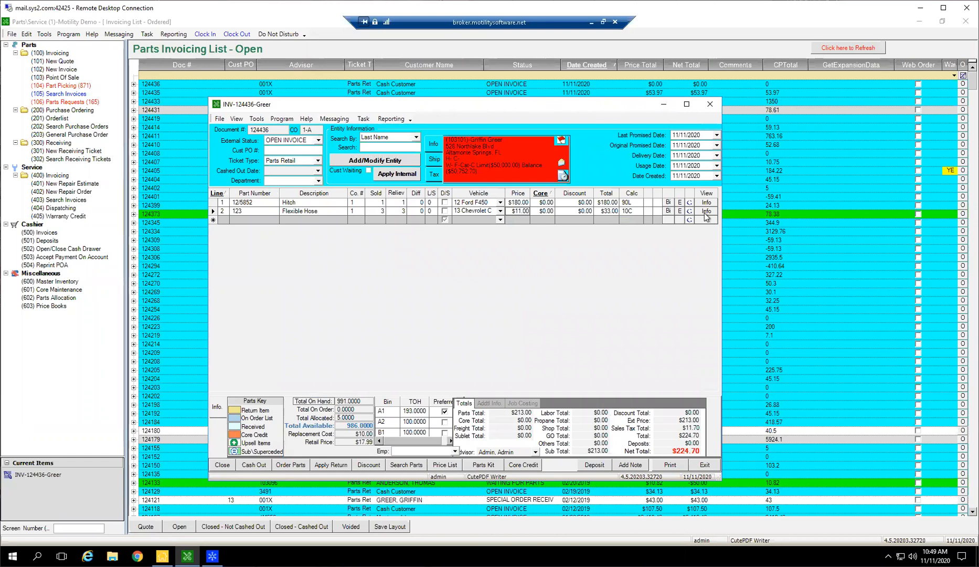
Examine the upsell and superseded indicator cells on the Hitch and Flexible Hose lines against the parts key.
click(657, 203)
click(658, 213)
click(647, 202)
click(645, 211)
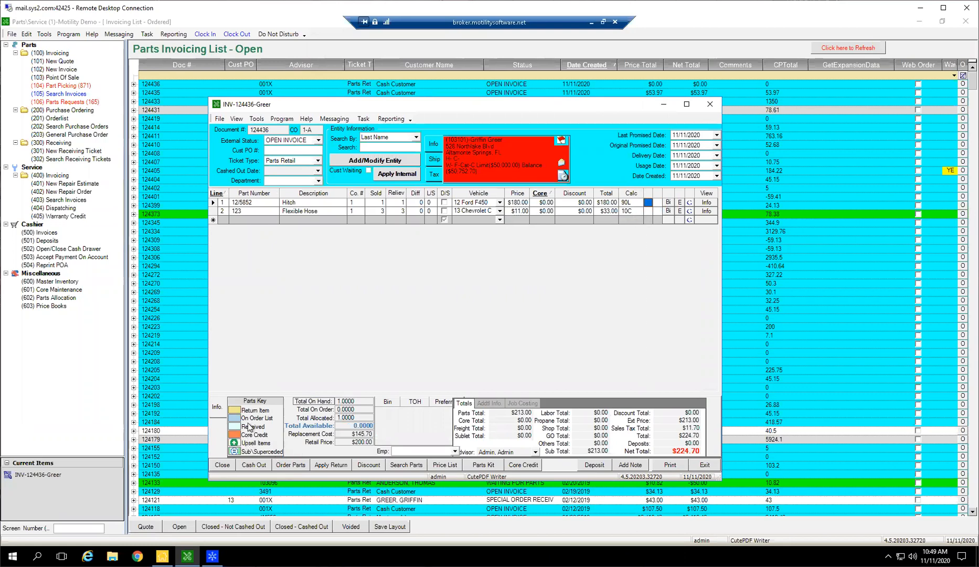
click(292, 212)
click(216, 211)
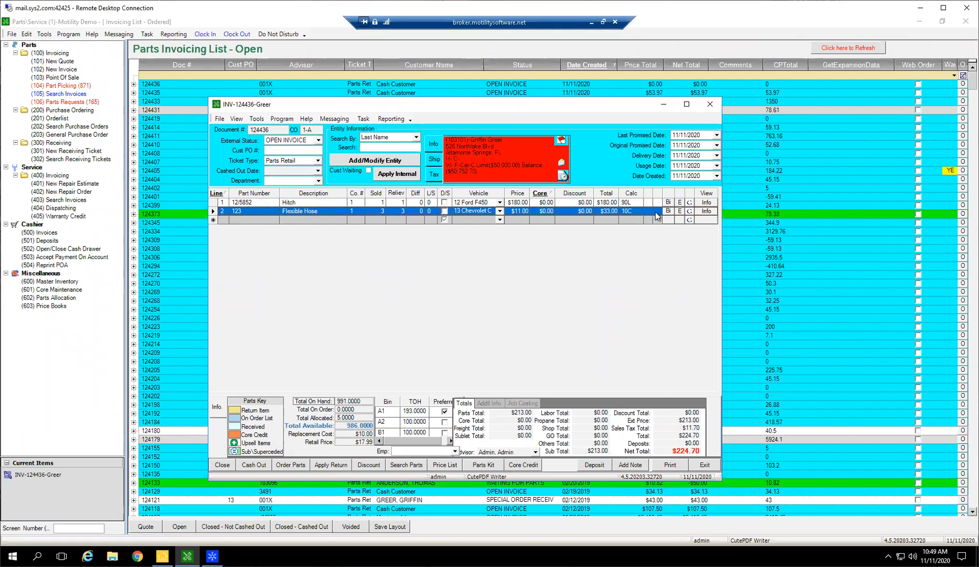
click(656, 212)
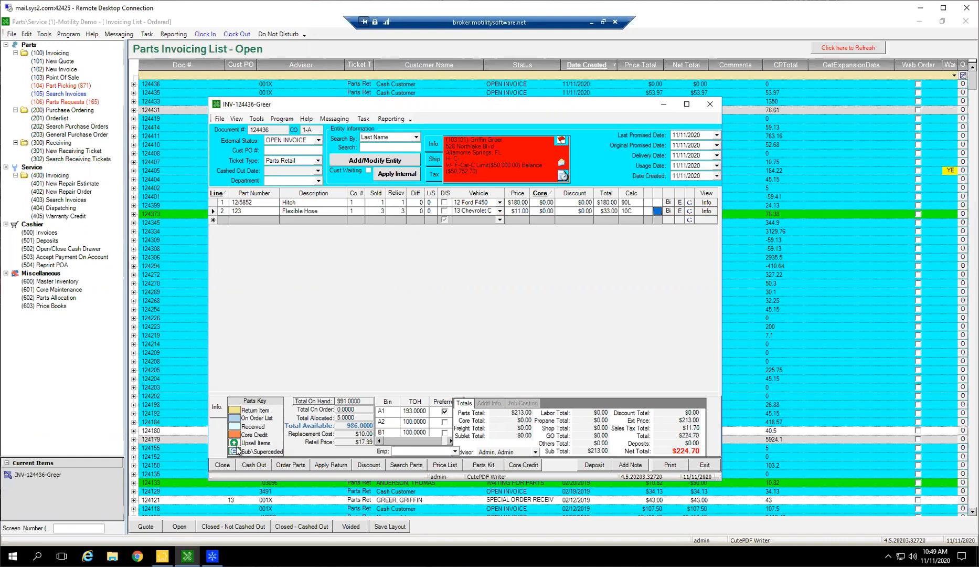
click(648, 211)
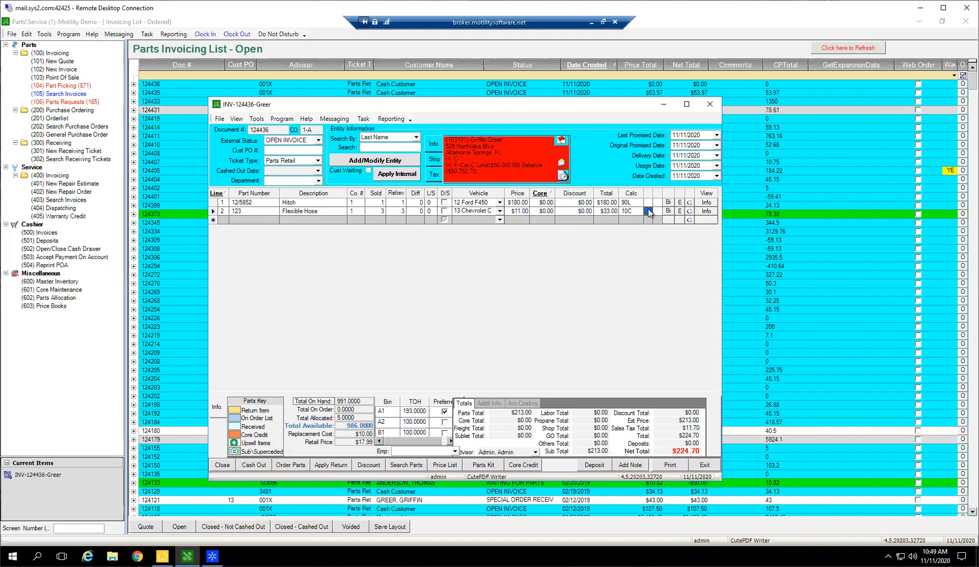
Add part 555 as a new third line on the invoice.
click(243, 219)
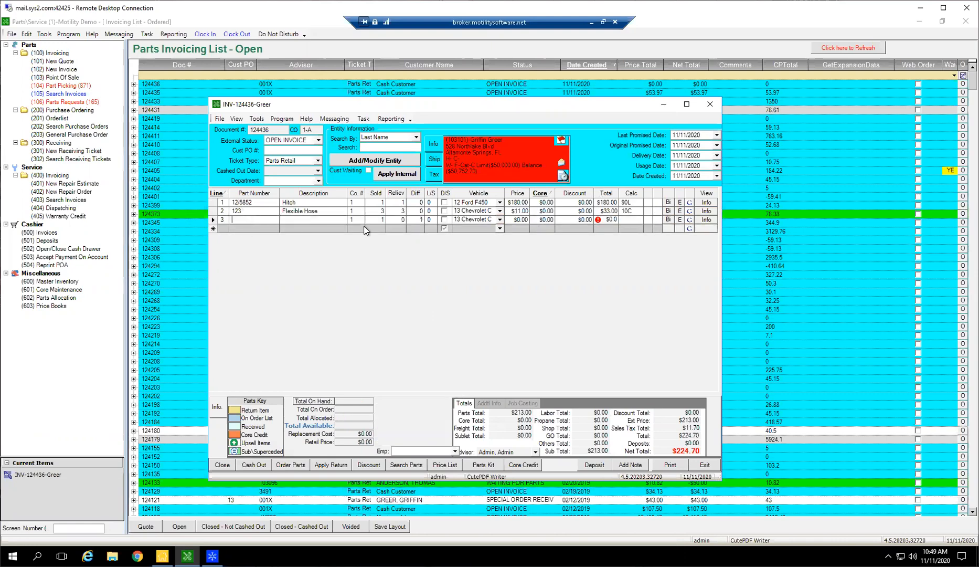
text(555)
key(Return)
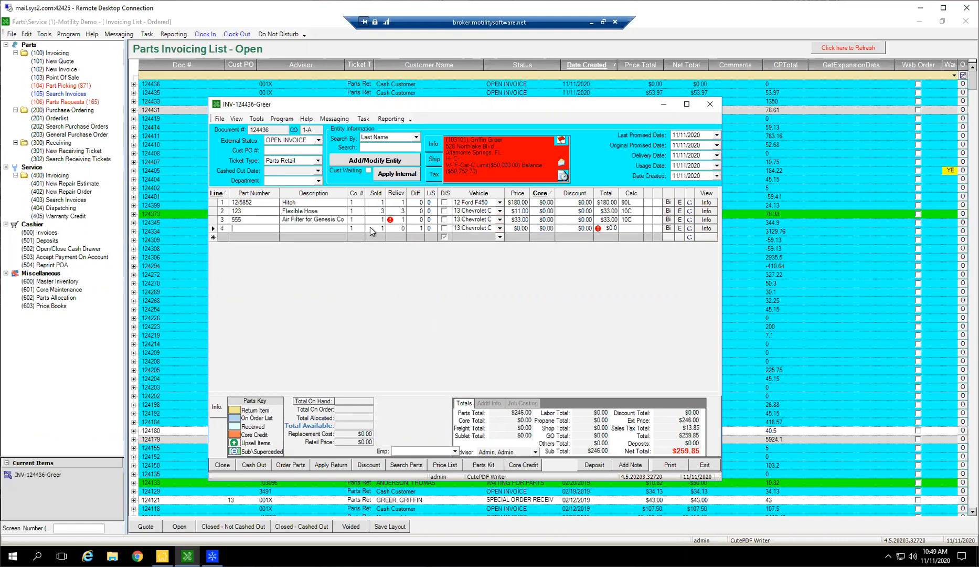
click(223, 223)
click(235, 222)
text(12345)
click(586, 353)
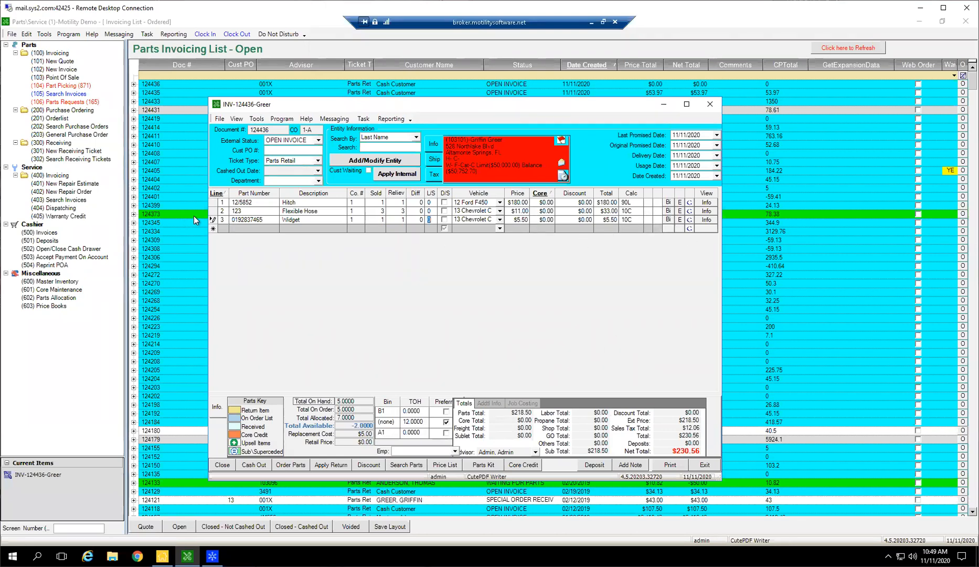
Delete the third line, the Widget, from the invoice.
click(215, 219)
key(Delete)
key(Return)
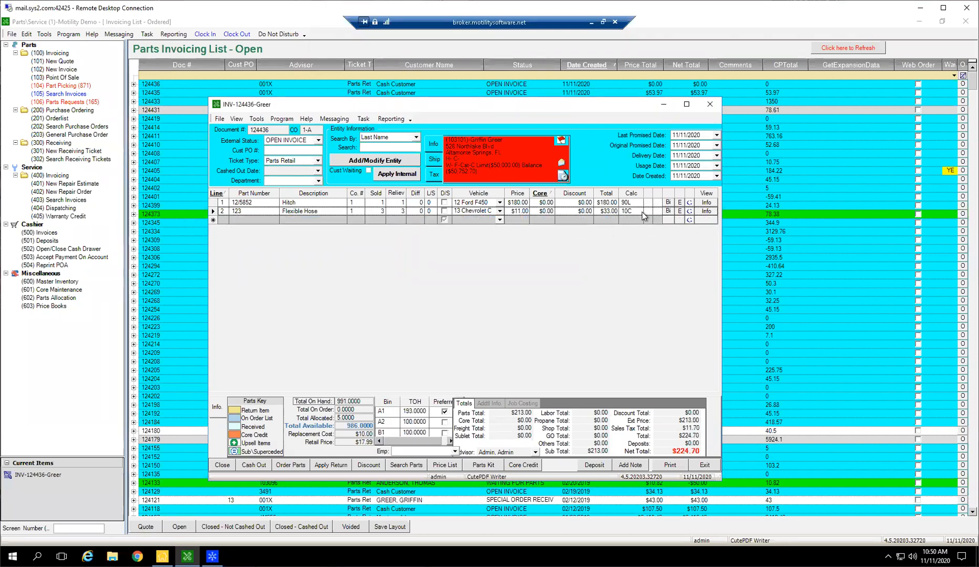
Review the bin locations of the Flexible Hose and Hitch lines, closing the bin list each time.
click(658, 212)
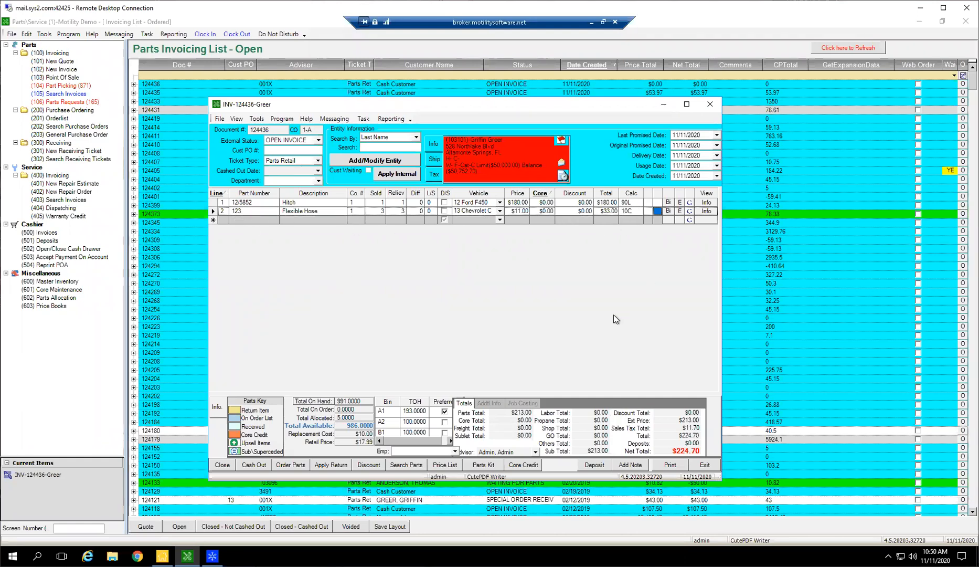
click(668, 210)
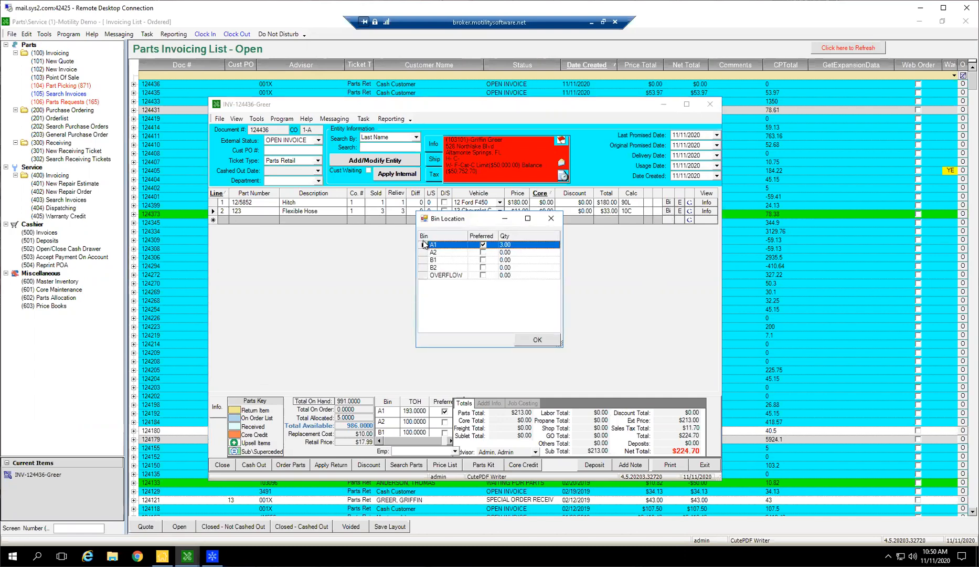
drag(424, 245, 422, 277)
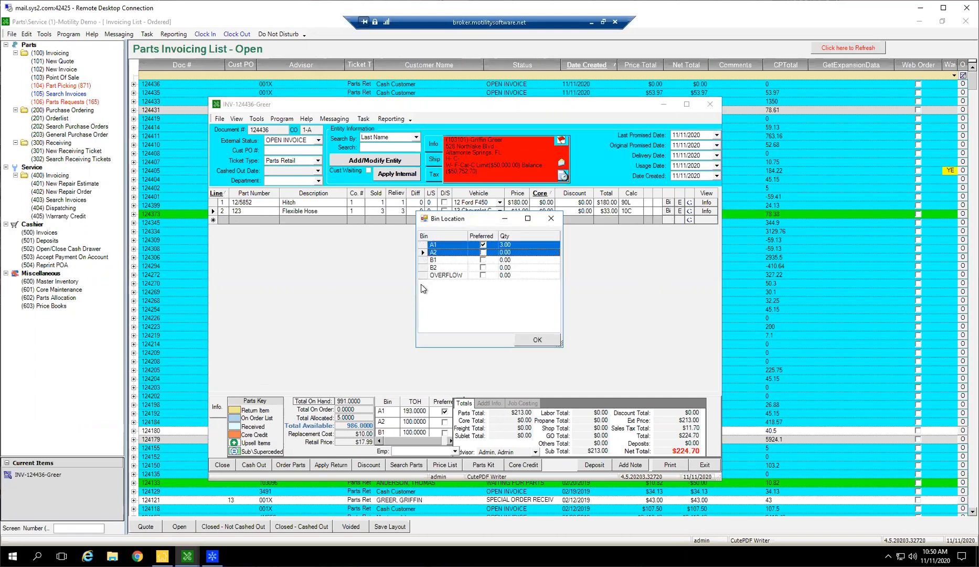
click(430, 254)
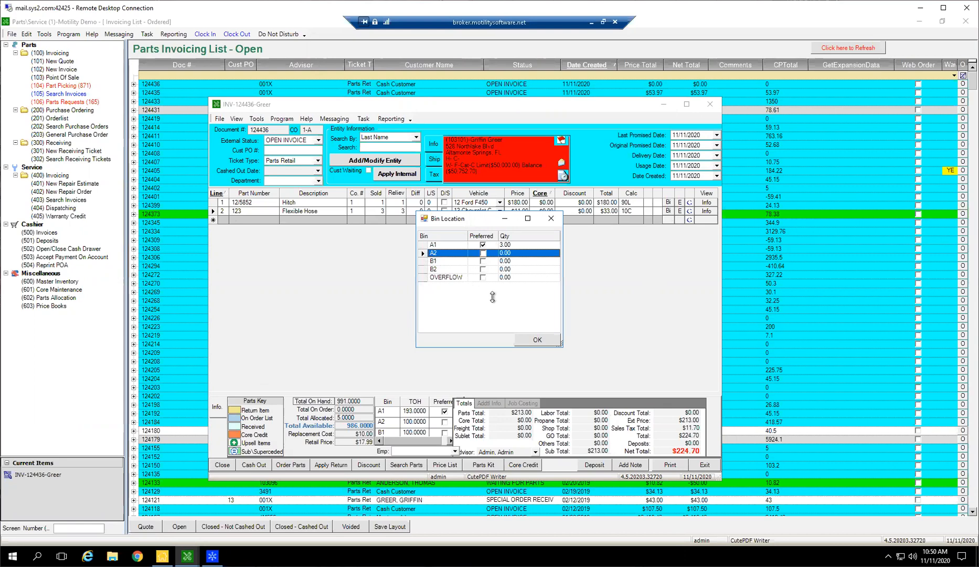
click(536, 341)
click(671, 213)
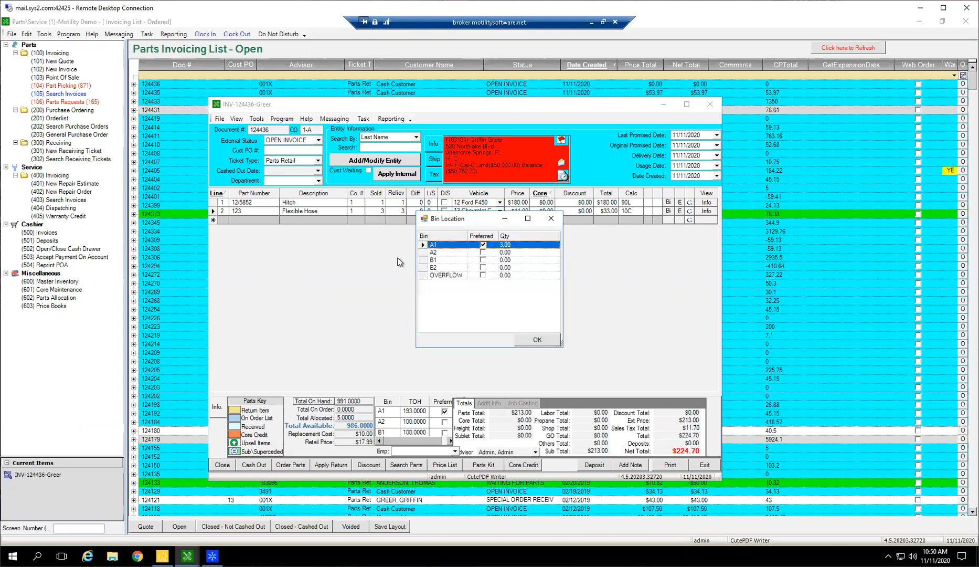
click(537, 340)
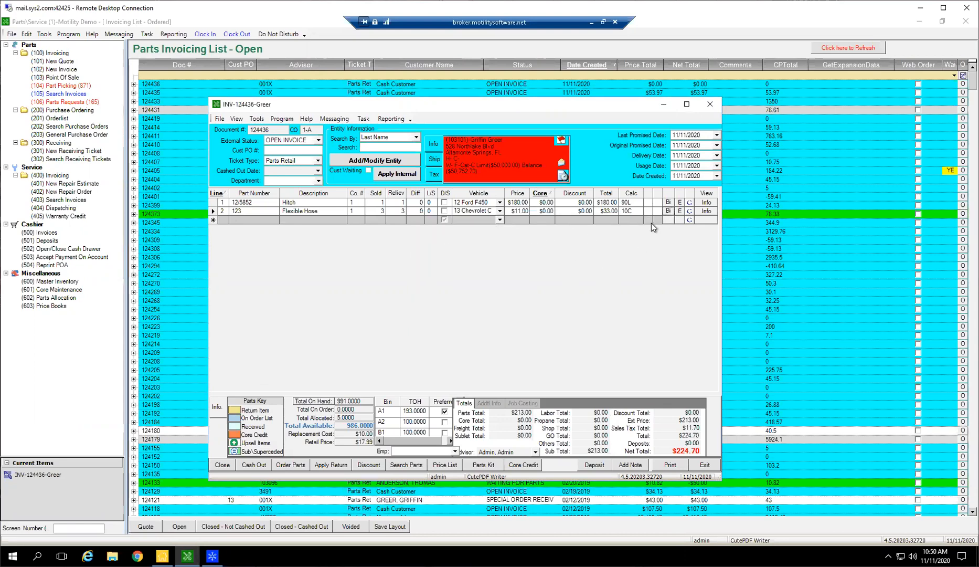
click(669, 203)
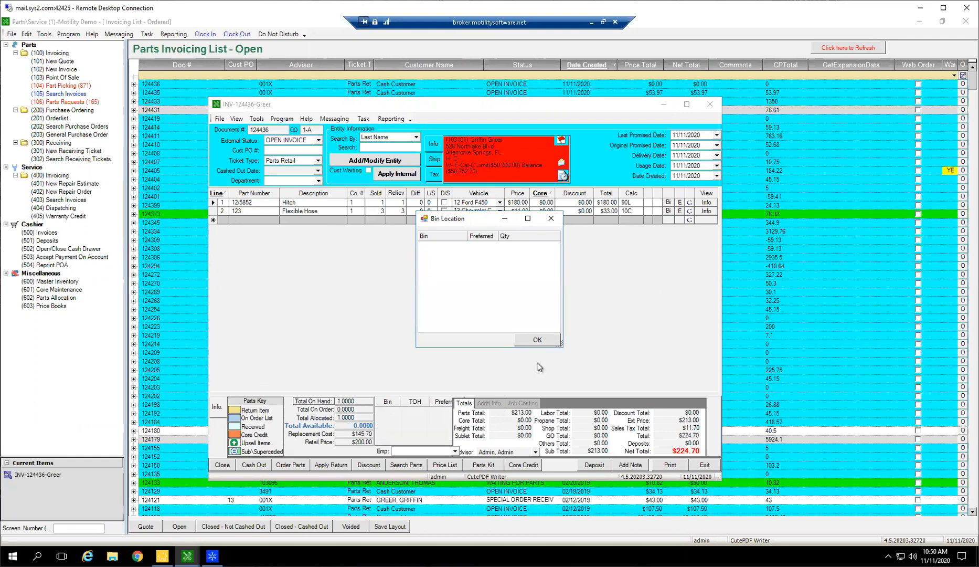
click(537, 340)
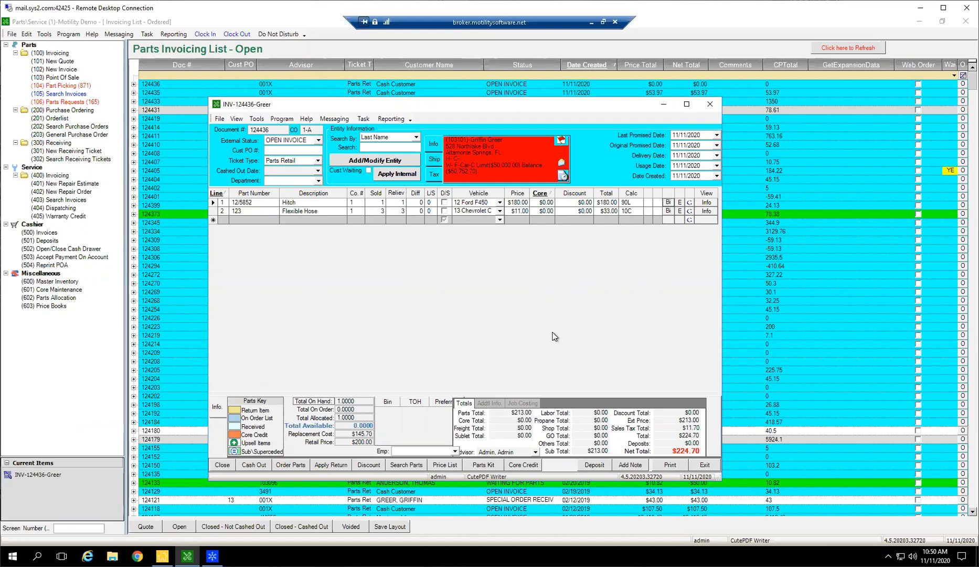
View the salesperson assignments for the individual parts on the Hitch and Flexible Hose lines, and close the window.
click(680, 202)
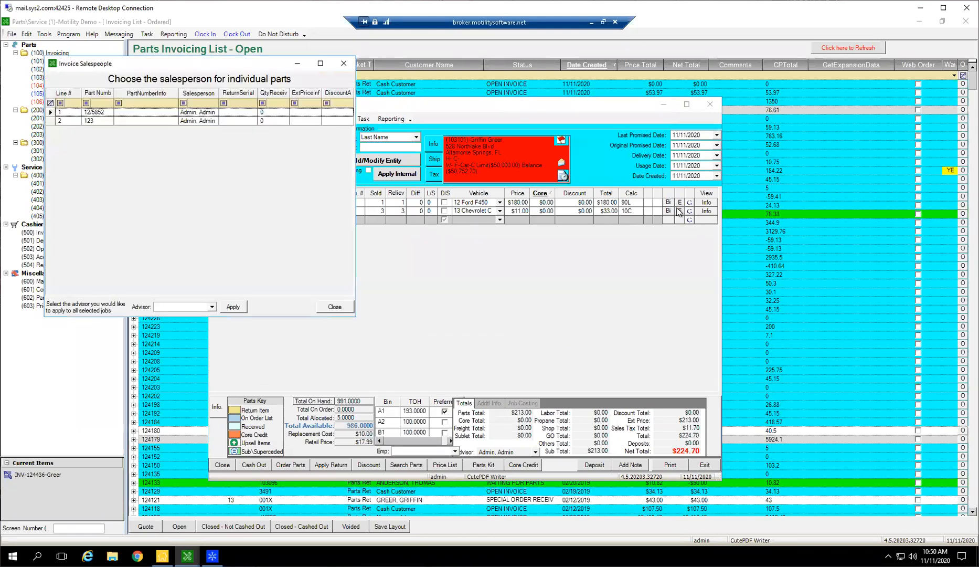
drag(260, 67, 564, 253)
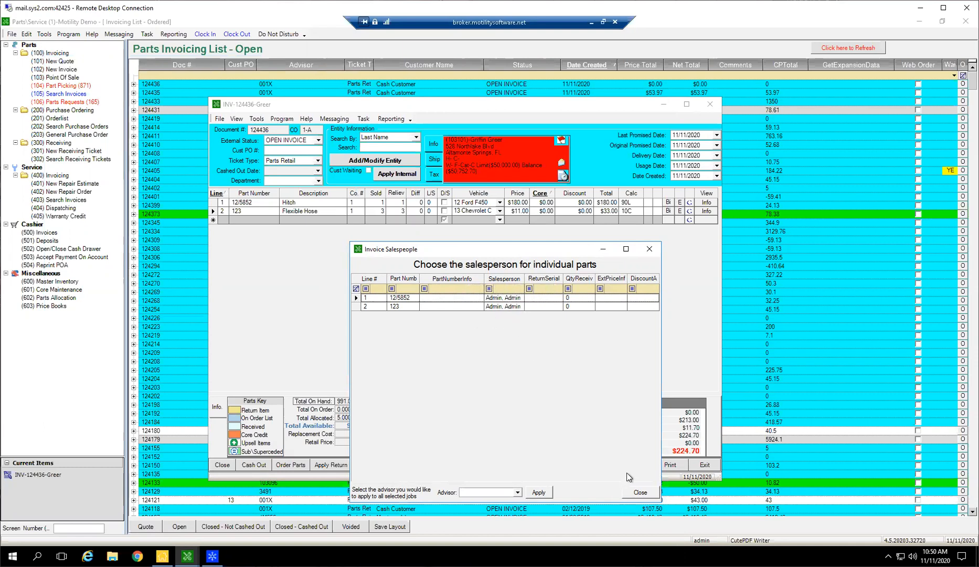
click(641, 493)
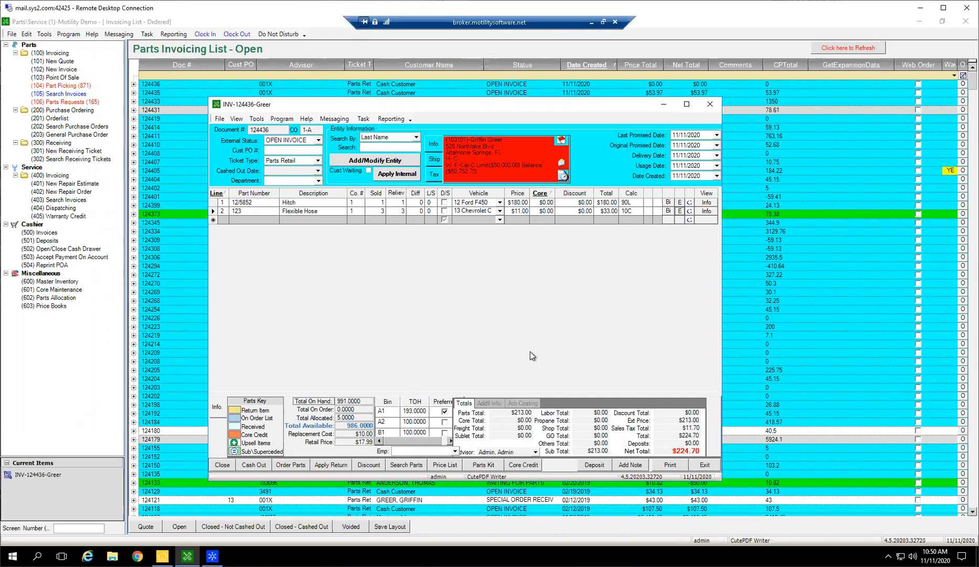
click(680, 210)
click(210, 135)
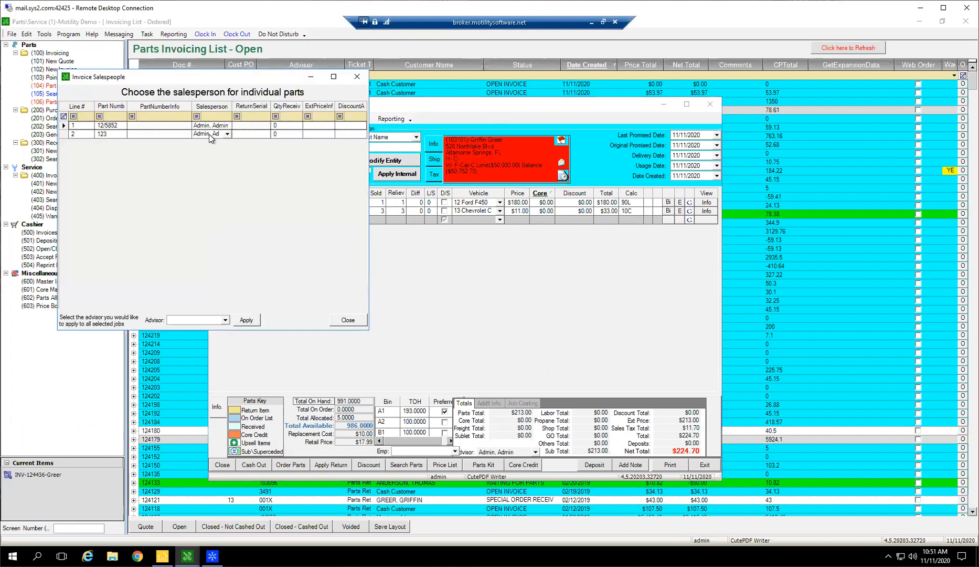
click(357, 78)
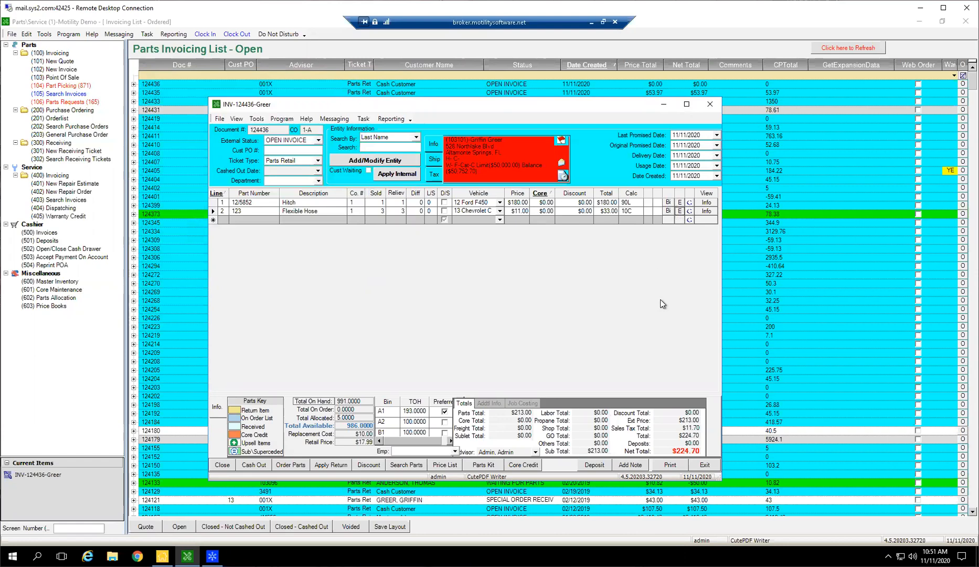
Look up the Flexible Hose line on Google Shopping, browse the product listings, and close the page.
click(690, 212)
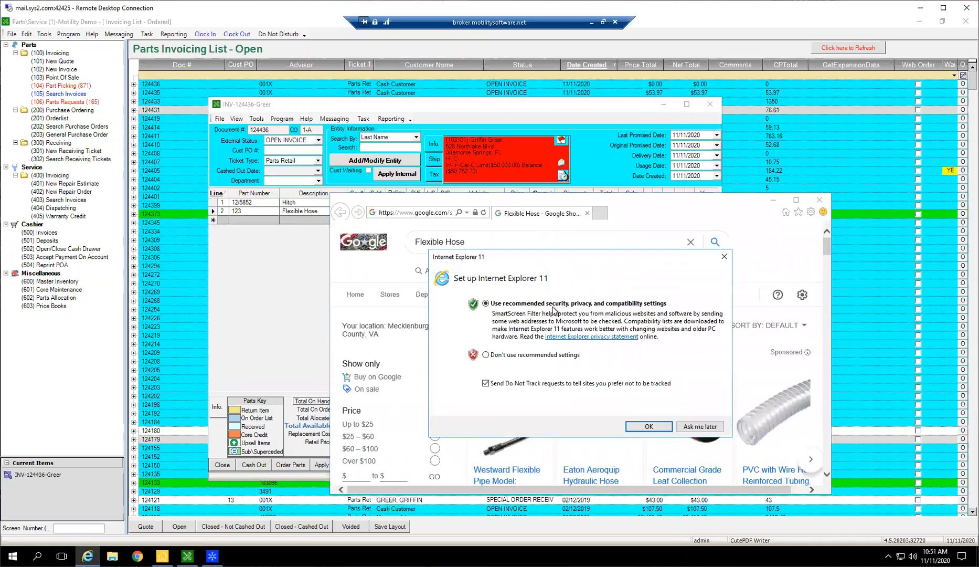
click(724, 257)
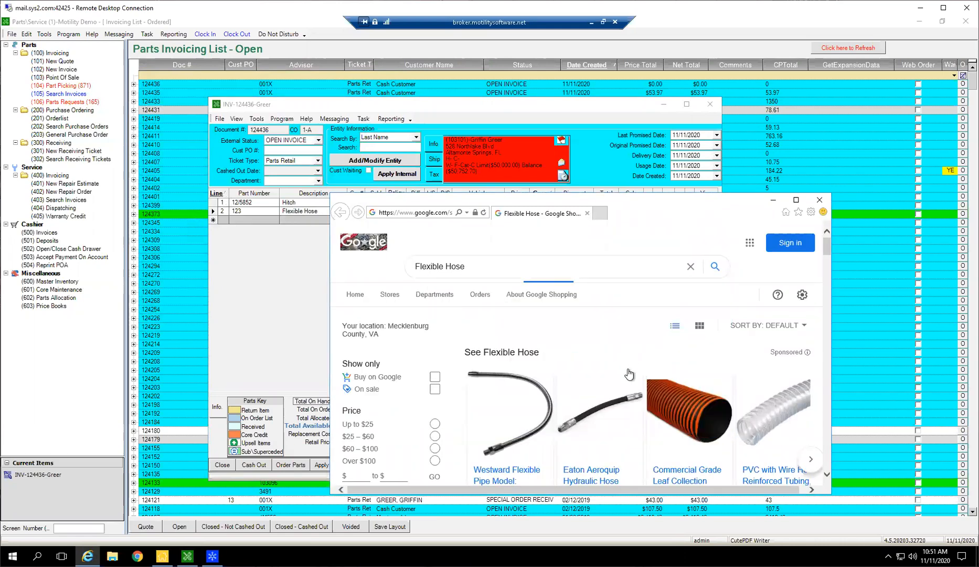
scroll(632, 429, down, 3)
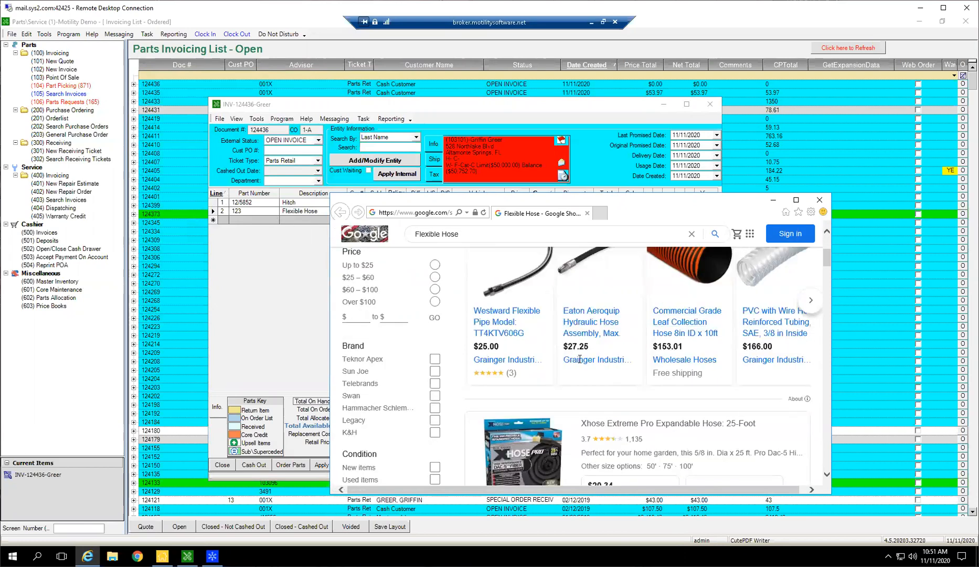
scroll(587, 354, down, 3)
scroll(661, 346, down, 3)
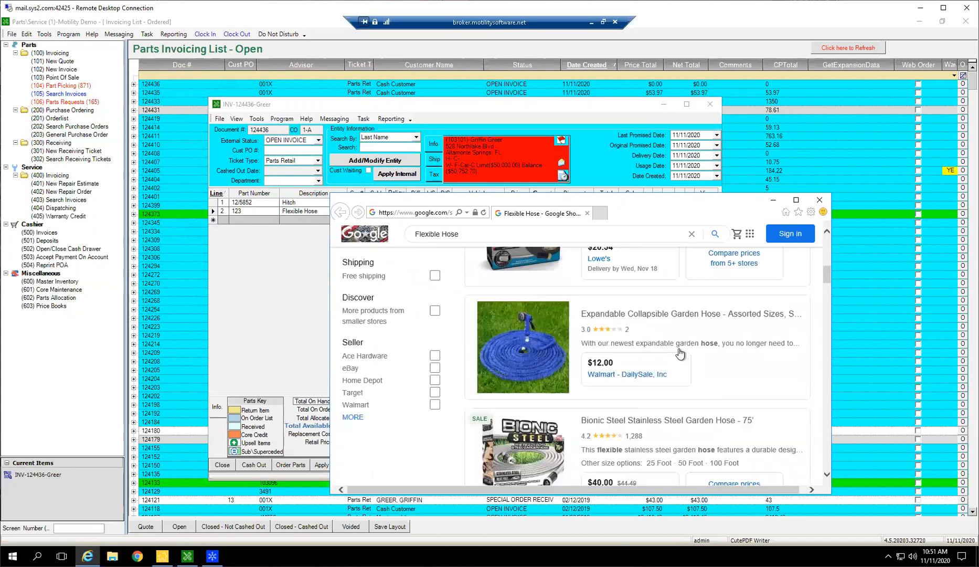
scroll(656, 294, down, 2)
scroll(669, 318, up, 5)
click(588, 214)
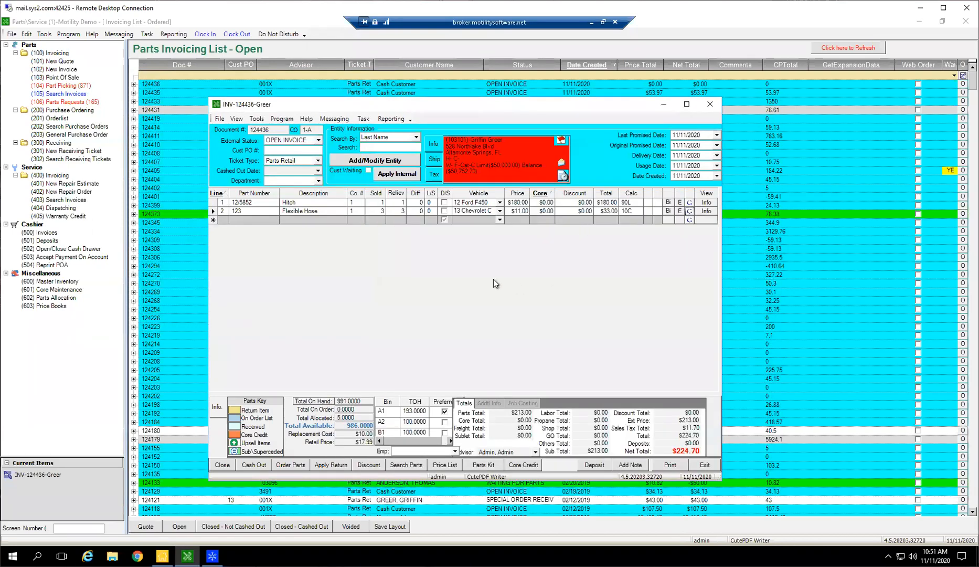
Look up the Hitch line on Google Shopping, browse the product listings, and close the browser.
click(300, 203)
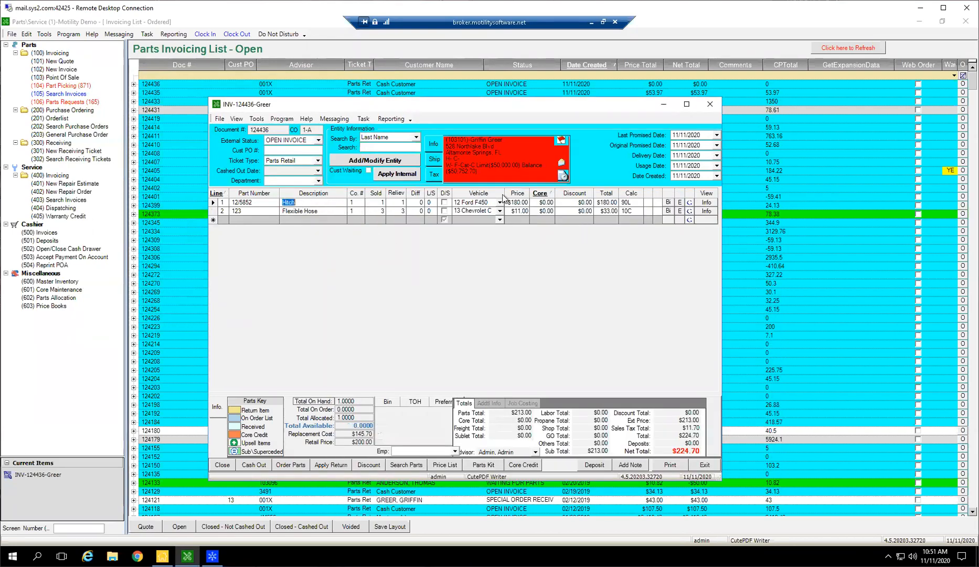
click(687, 202)
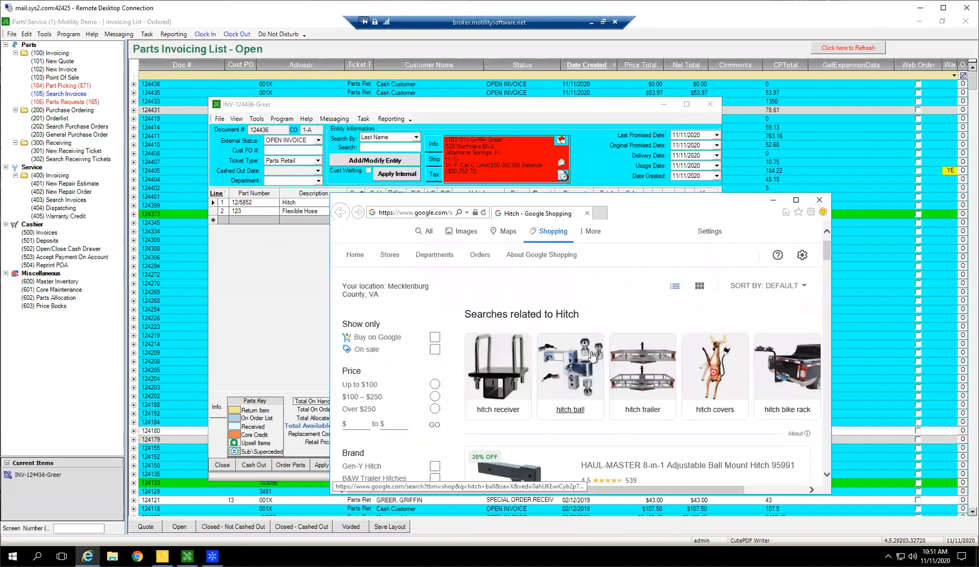
scroll(605, 373, down, 2)
scroll(588, 371, down, 2)
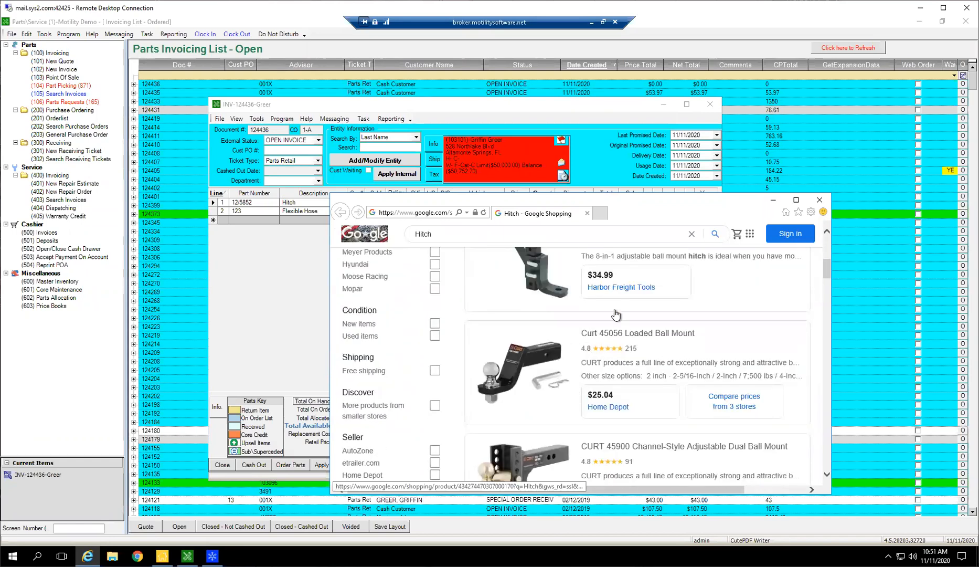
scroll(581, 328, down, 2)
scroll(583, 352, down, 2)
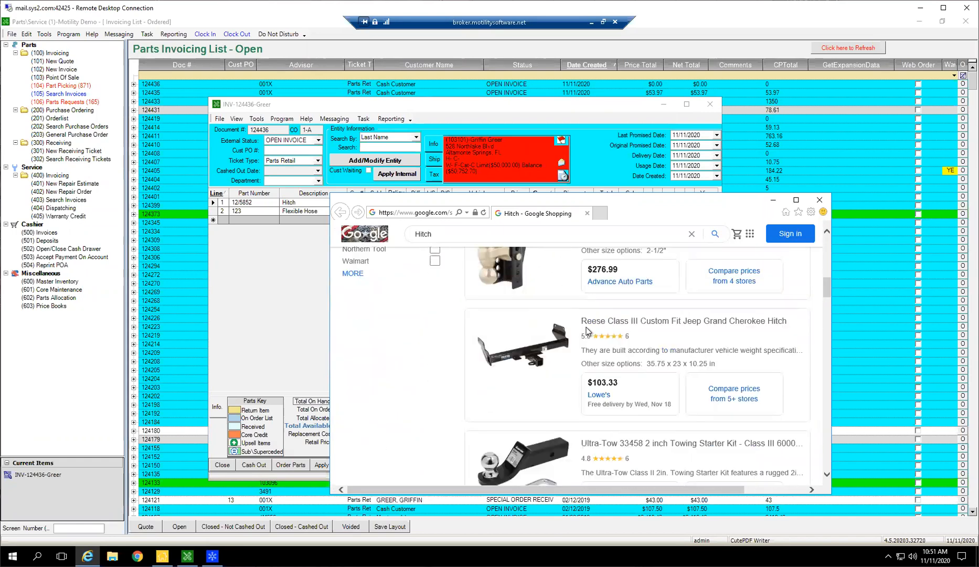
scroll(562, 330, down, 4)
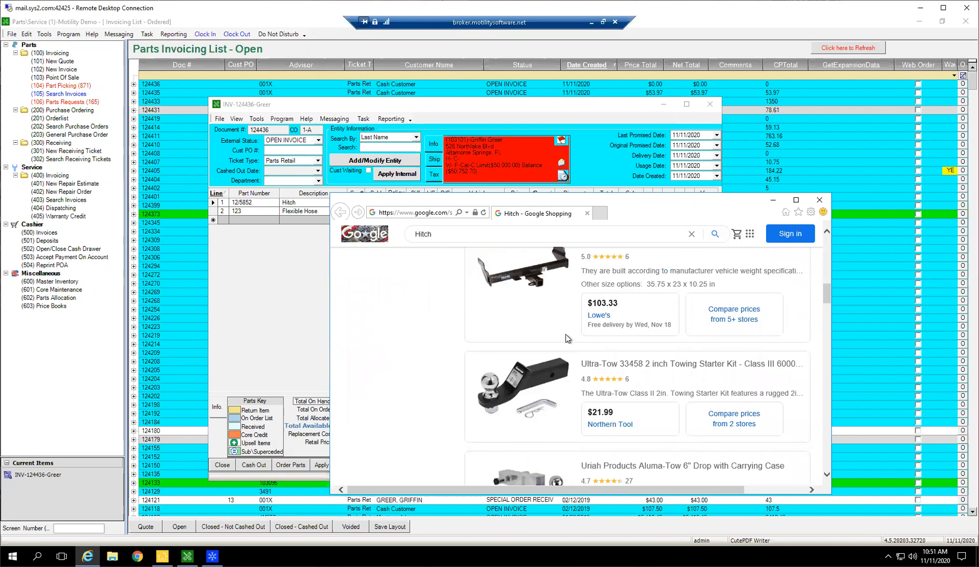
scroll(596, 317, down, 1)
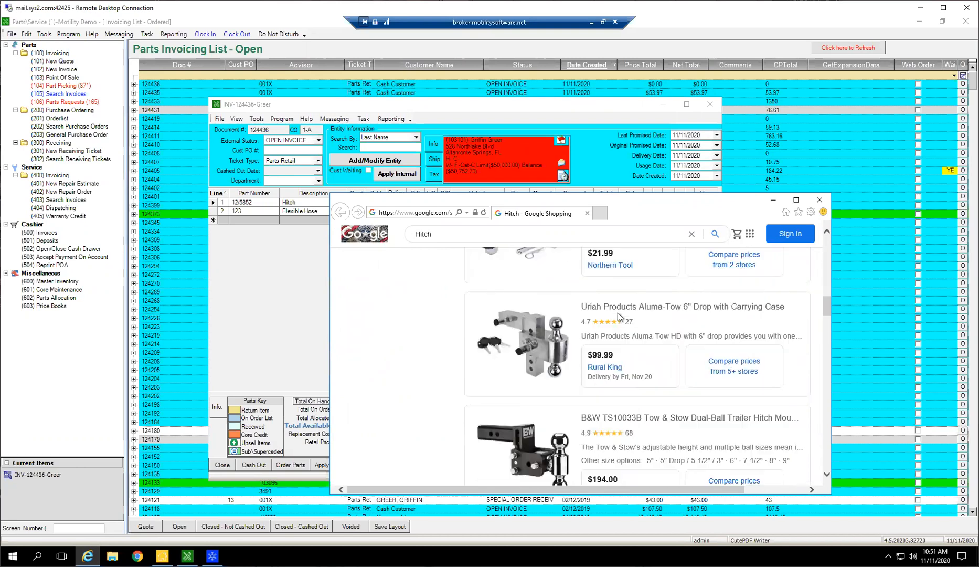
click(819, 199)
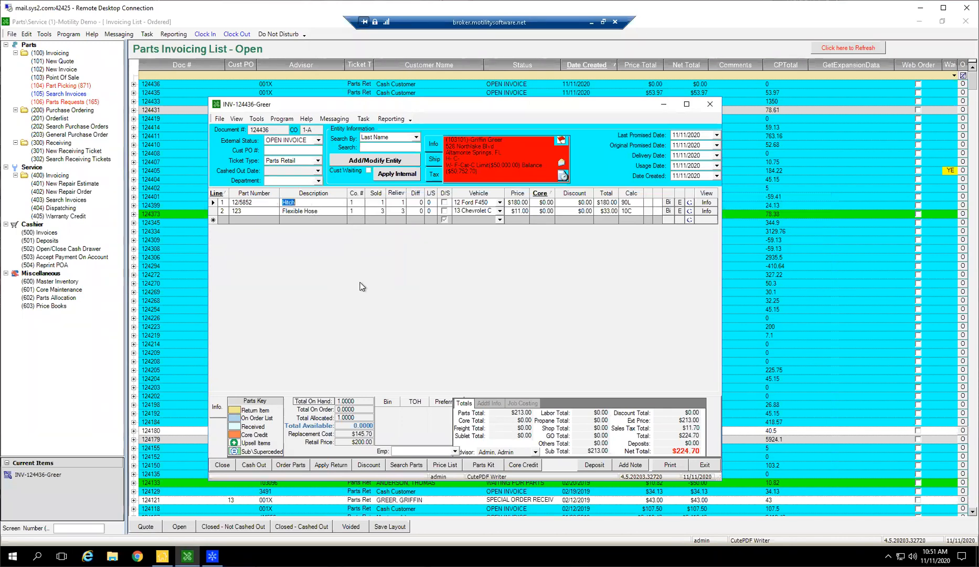
View the master inventory record of the Flexible Hose from its invoice line, and close it.
click(706, 212)
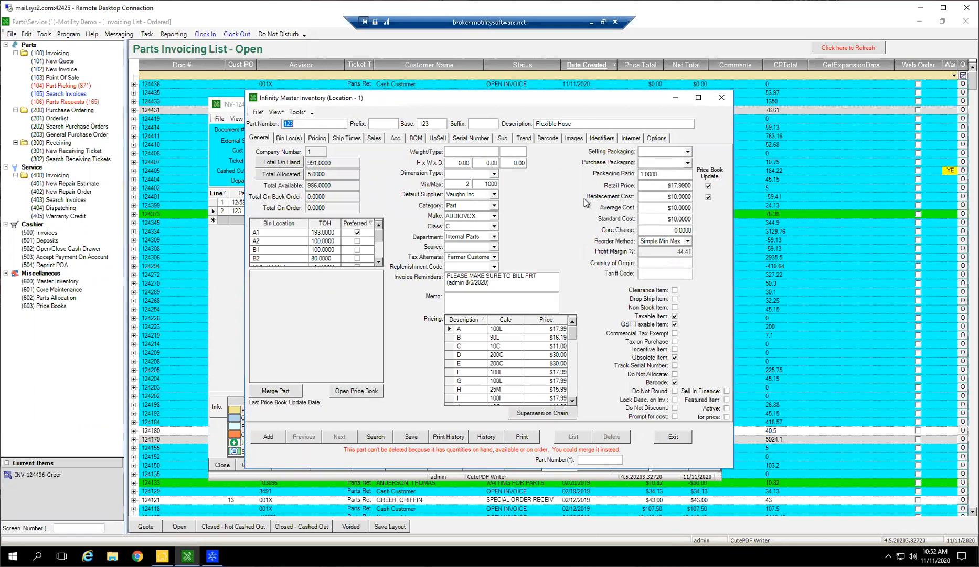
click(722, 97)
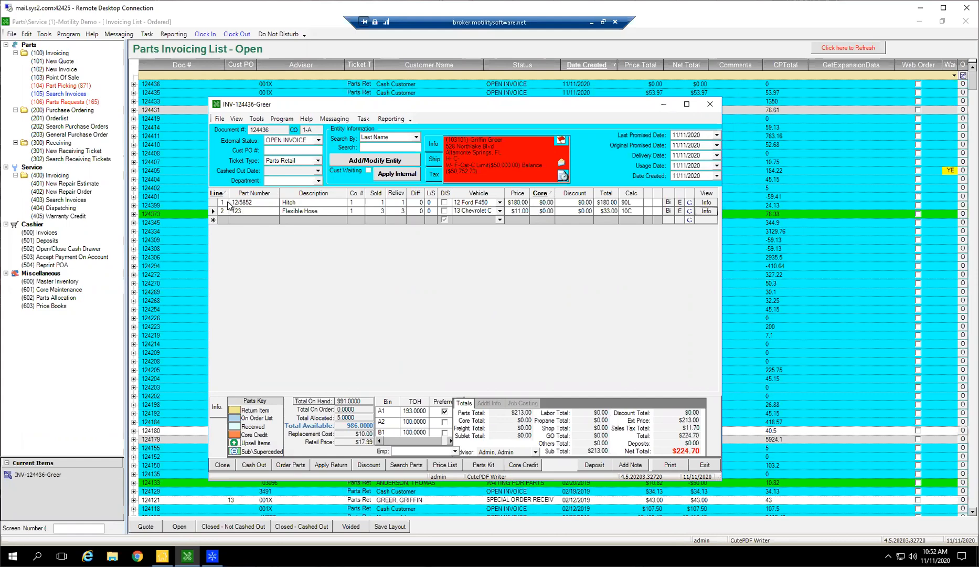
drag(215, 203, 215, 211)
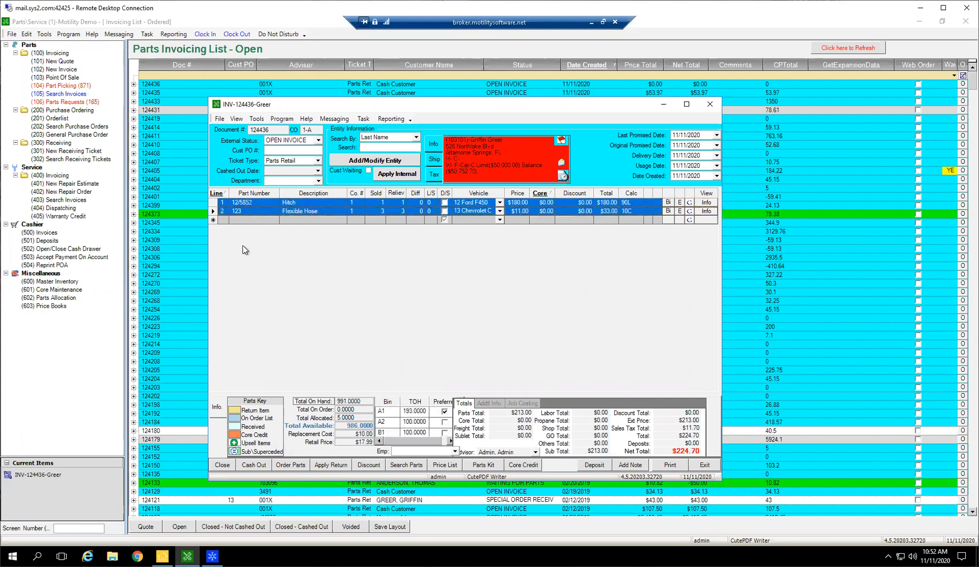
key(Delete)
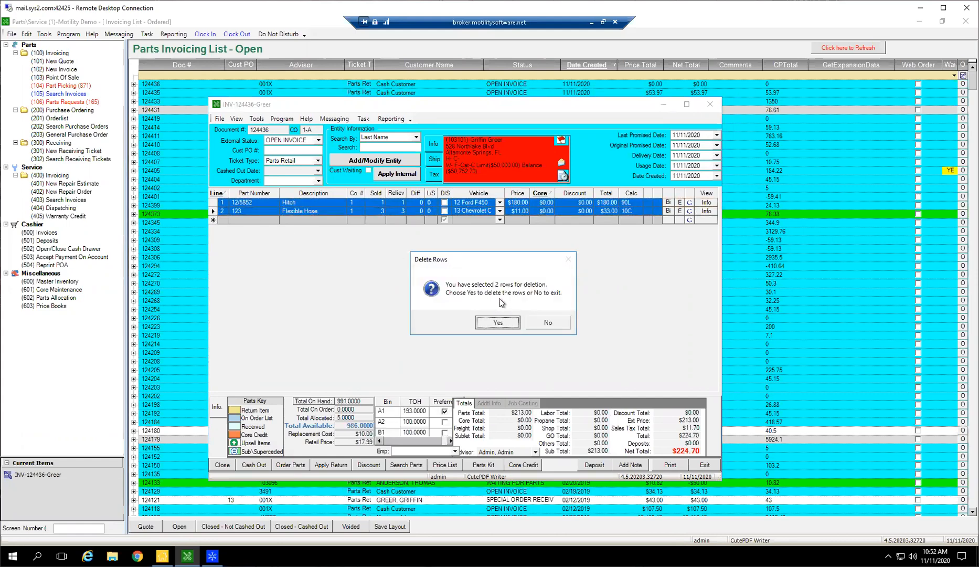
click(536, 324)
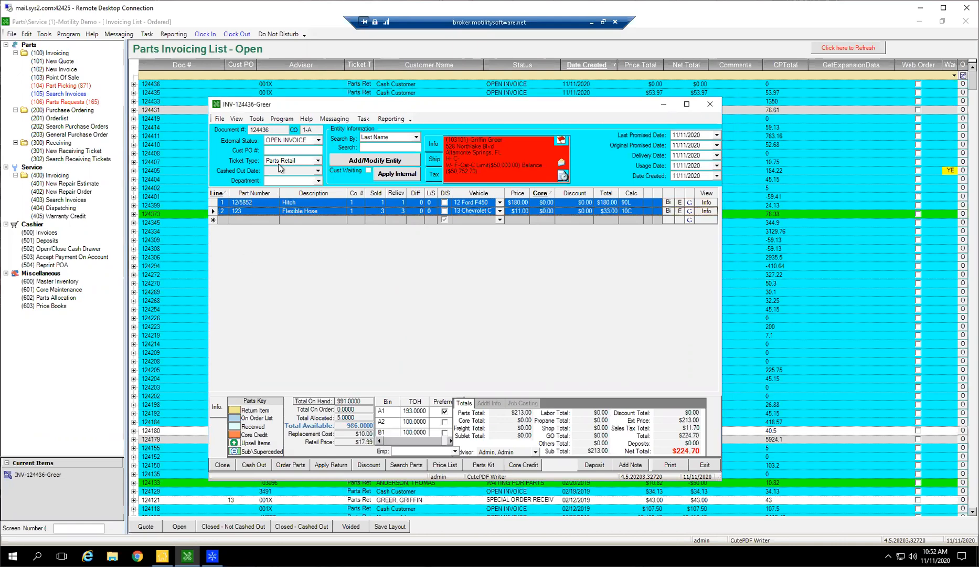
click(329, 209)
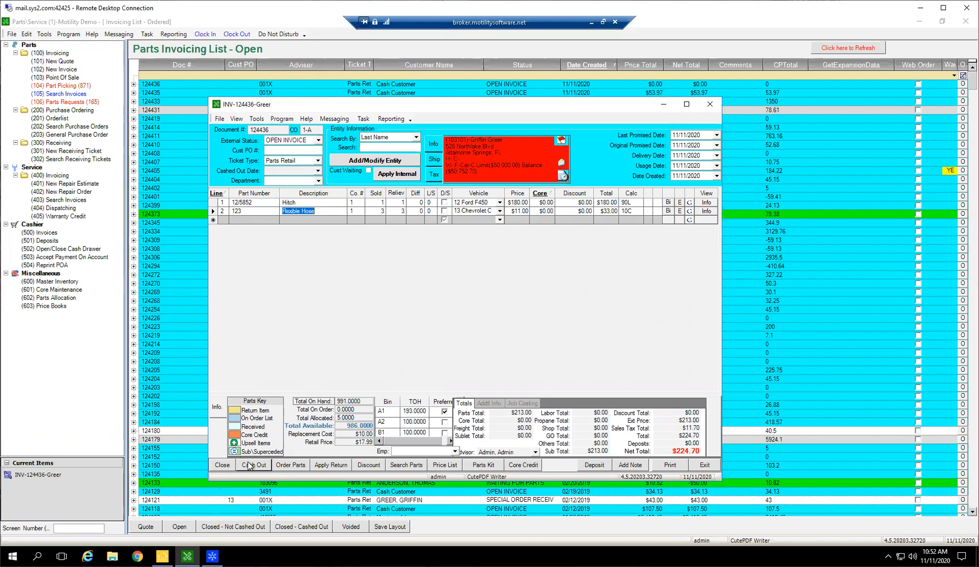
Close out the invoice, exit it, and show the Closed - Not Cashed Out invoicing list.
click(222, 465)
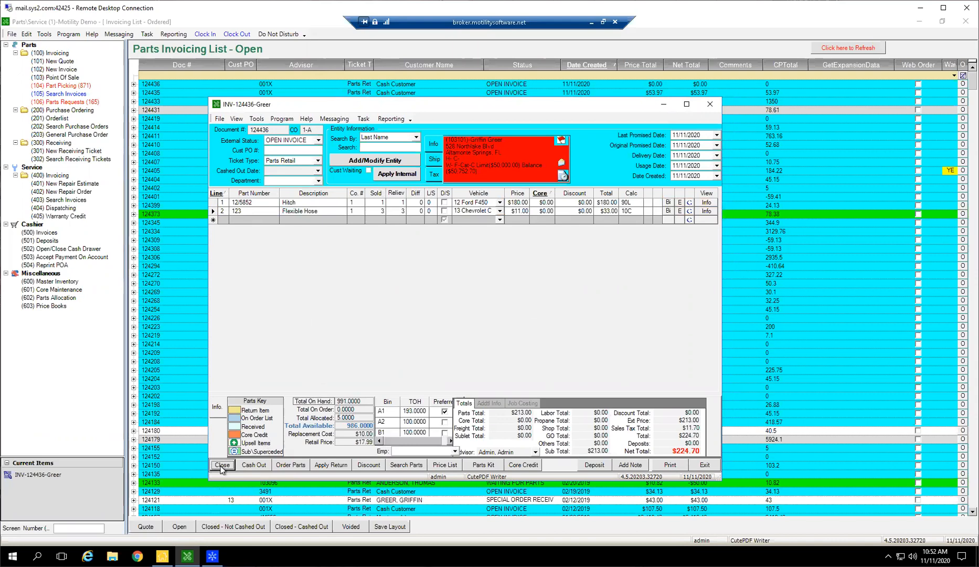
click(451, 319)
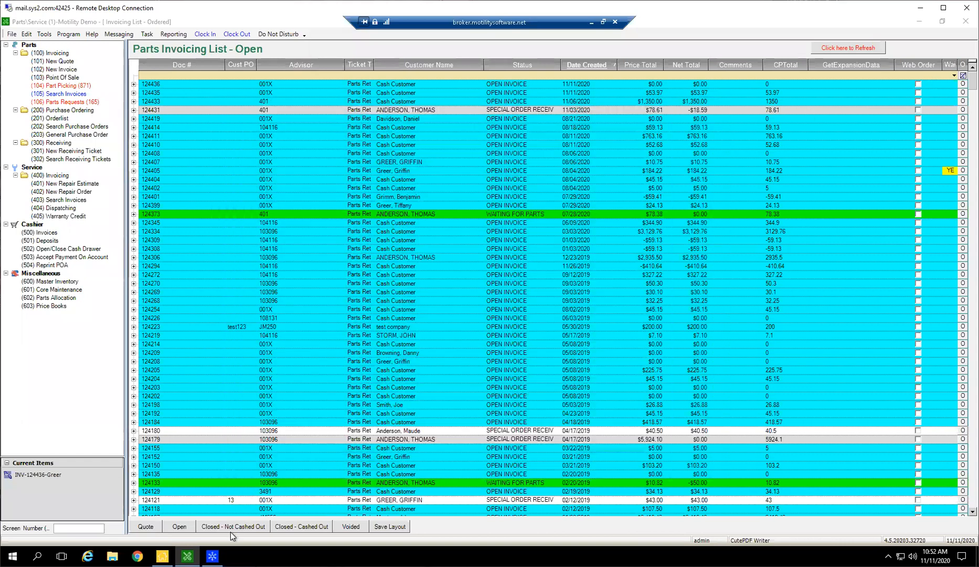
click(231, 529)
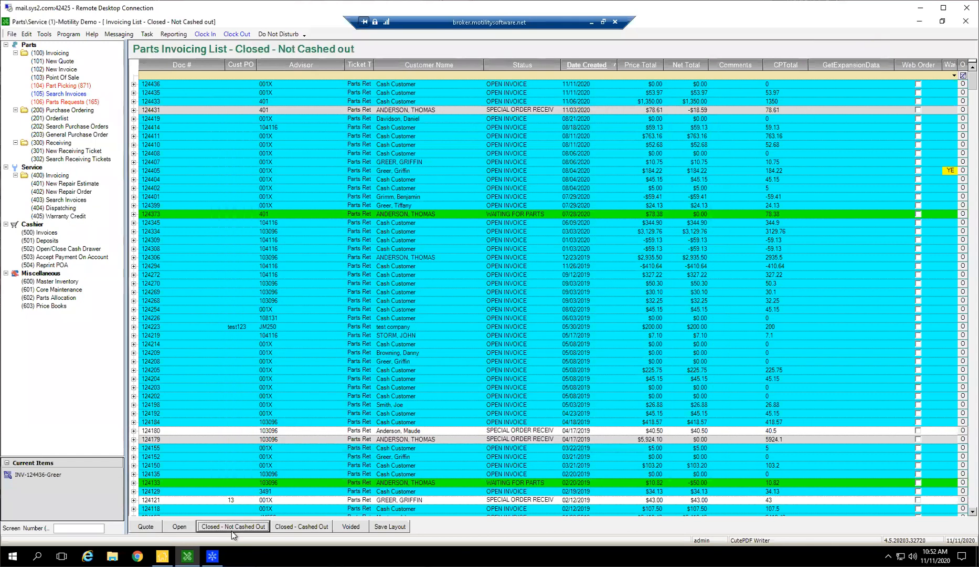
Set the newest closed invoice's external status to OPEN INVOICE, and reopen that invoice from the Open invoicing list.
click(503, 87)
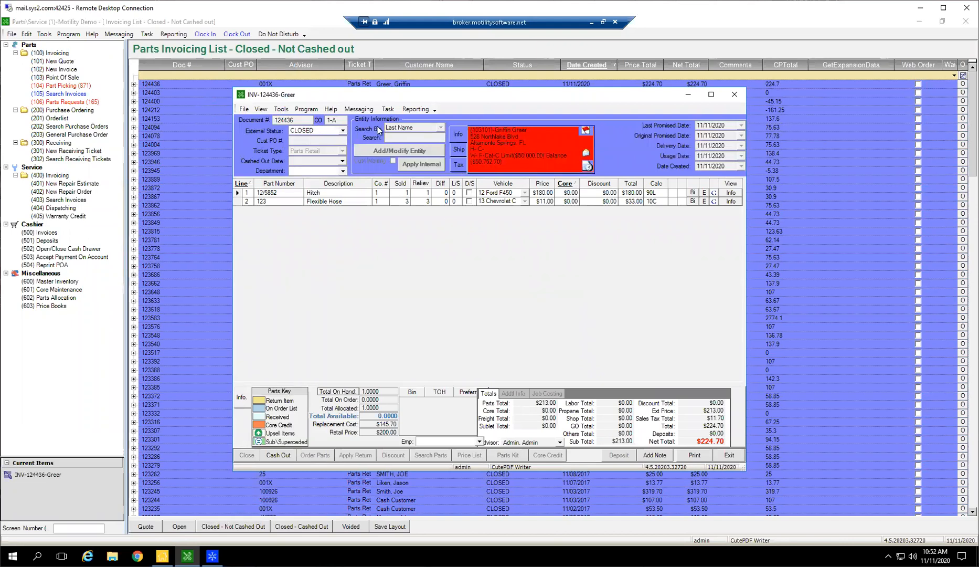
drag(367, 97, 377, 119)
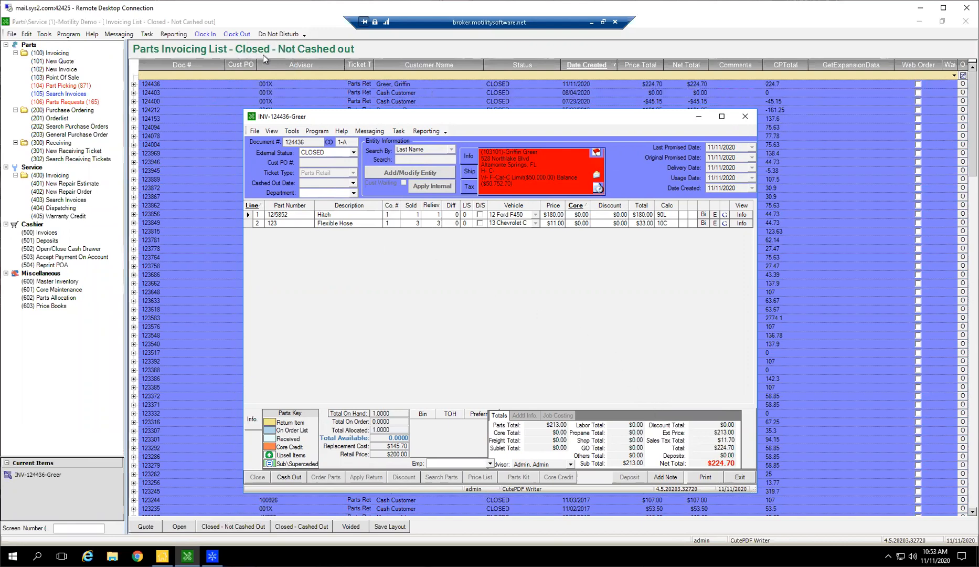
click(336, 154)
click(325, 181)
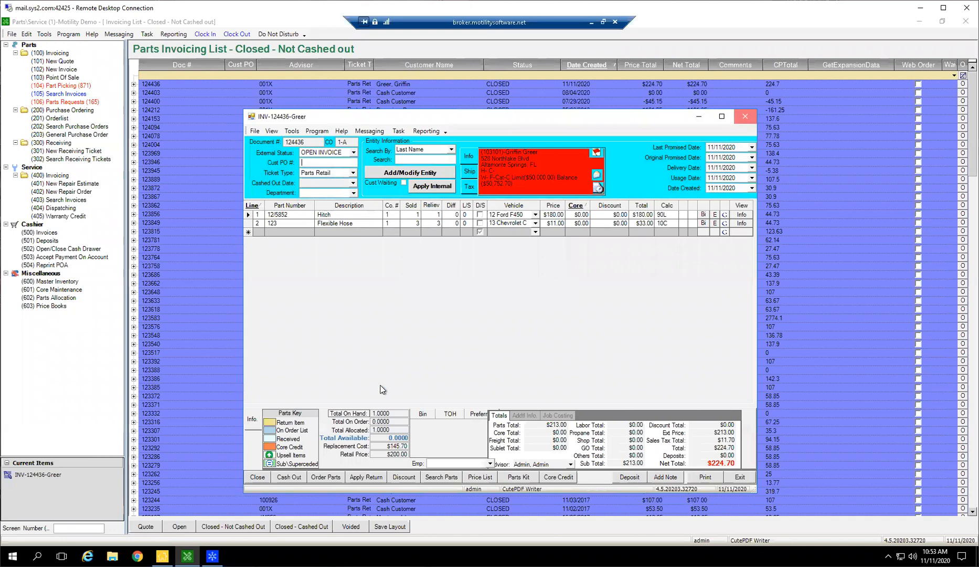
click(187, 526)
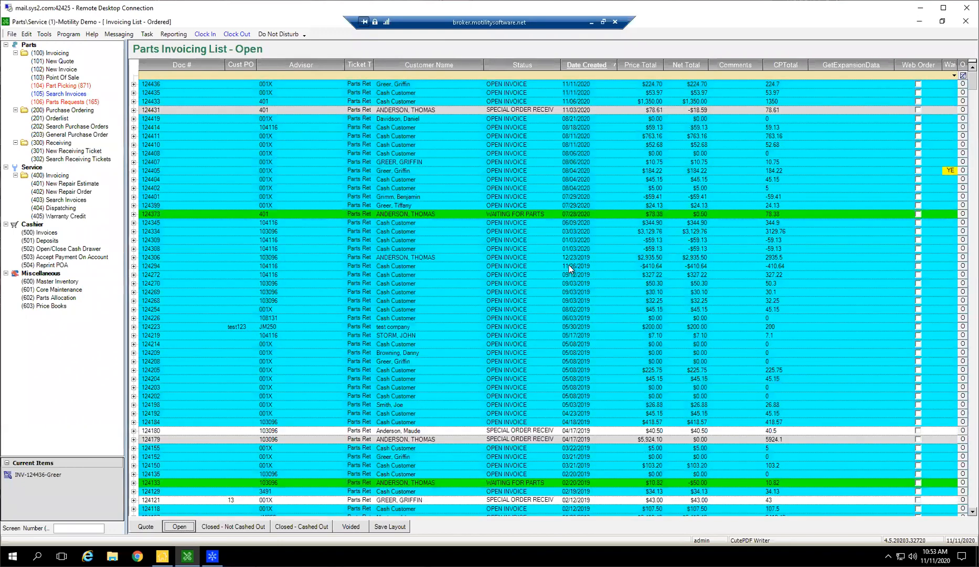
click(567, 84)
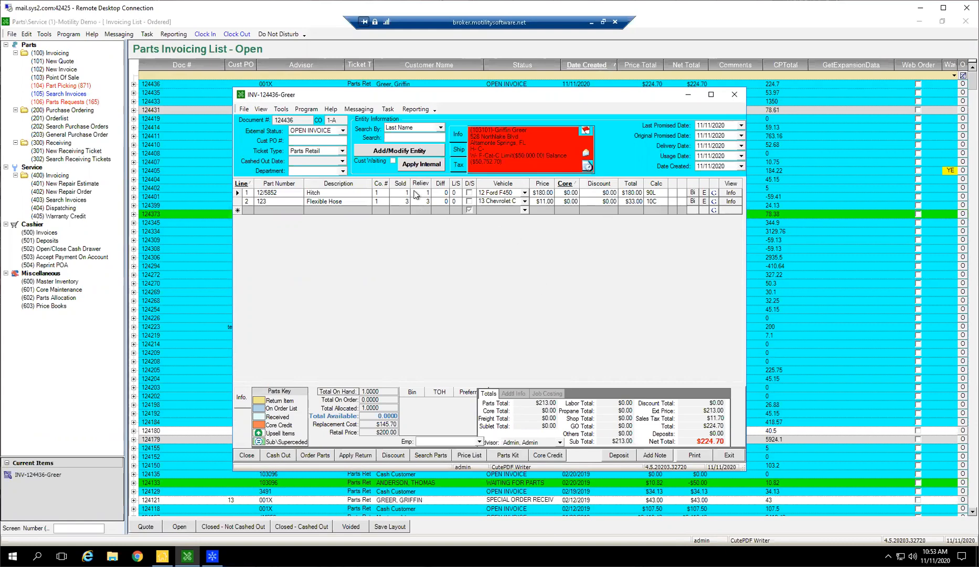
Change the invoice's external status to CLOSED, and switch it back to OPEN INVOICE.
click(342, 130)
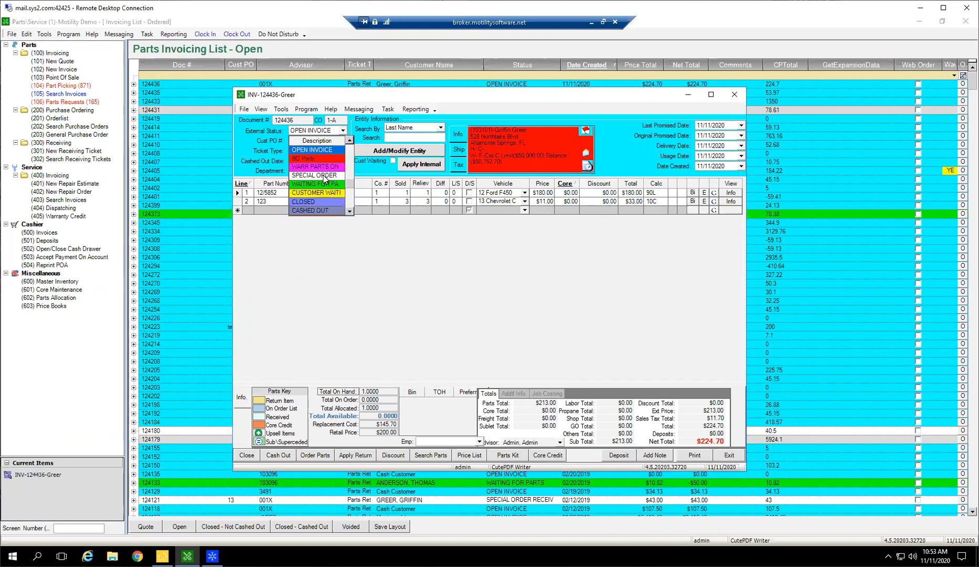
click(305, 201)
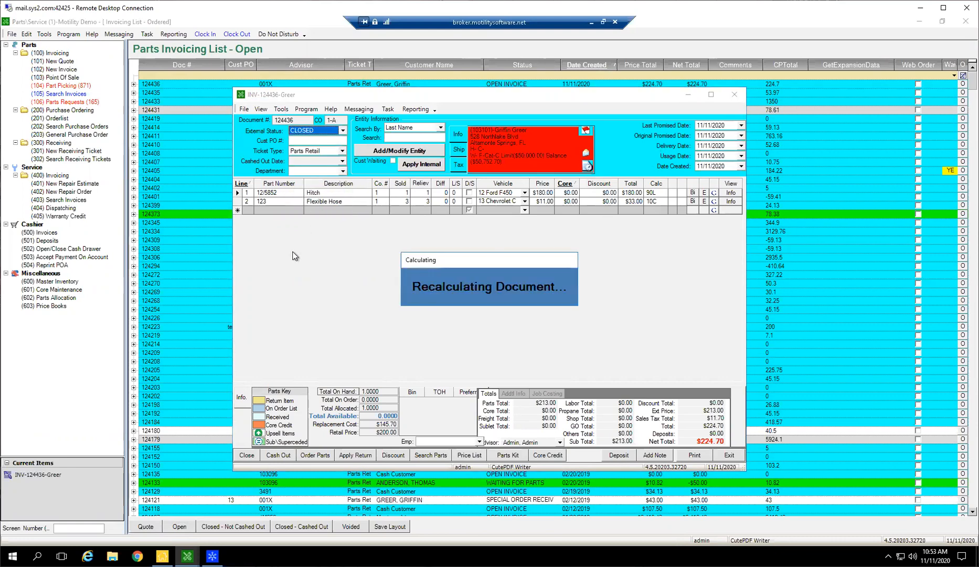
click(342, 131)
click(317, 152)
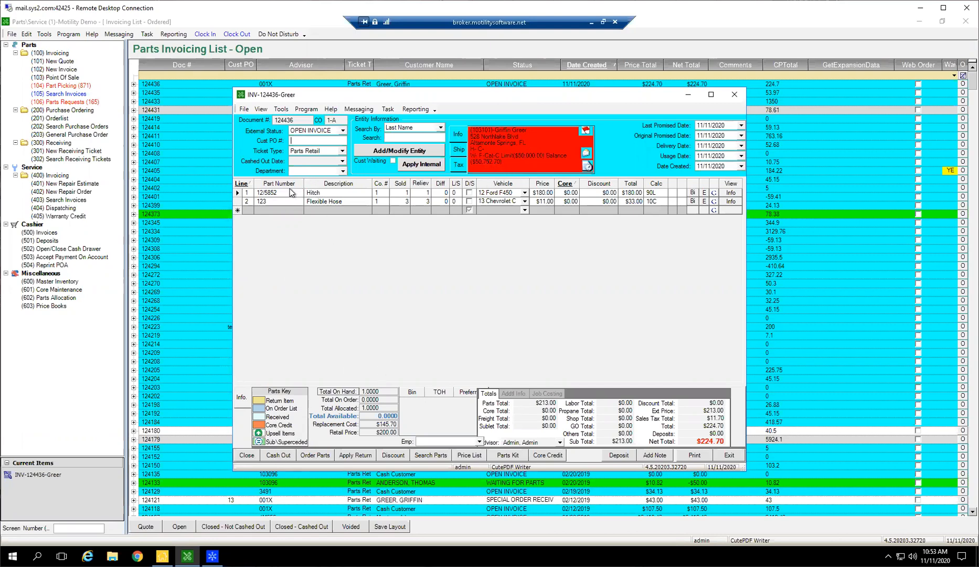
View the line options of the Flexible Hose, and try to order parts for the invoice.
right_click(329, 201)
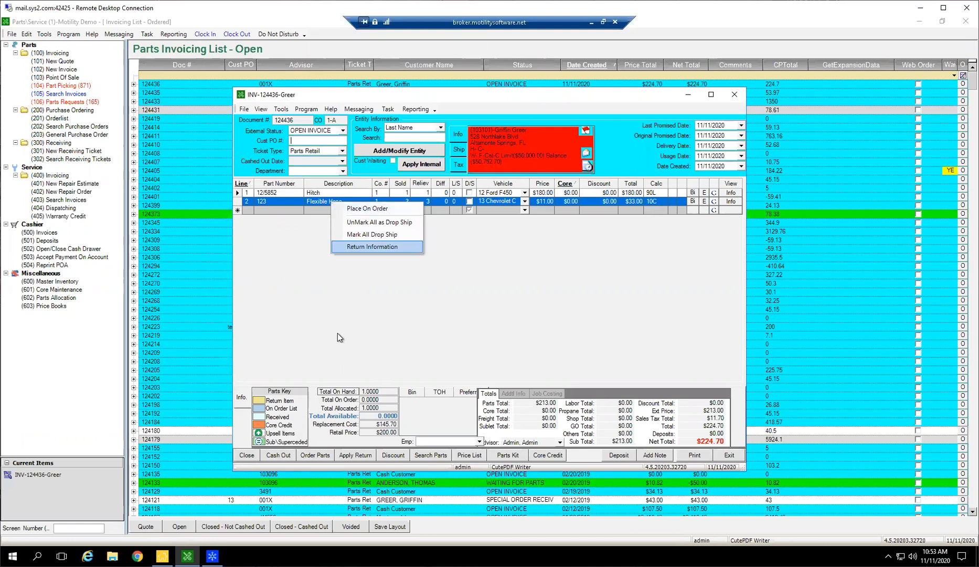
click(315, 454)
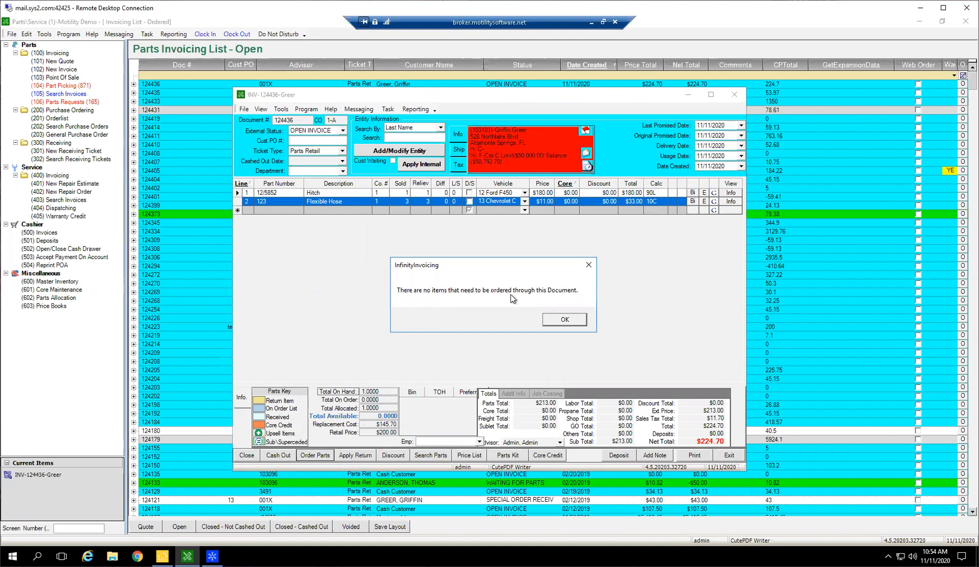
click(562, 317)
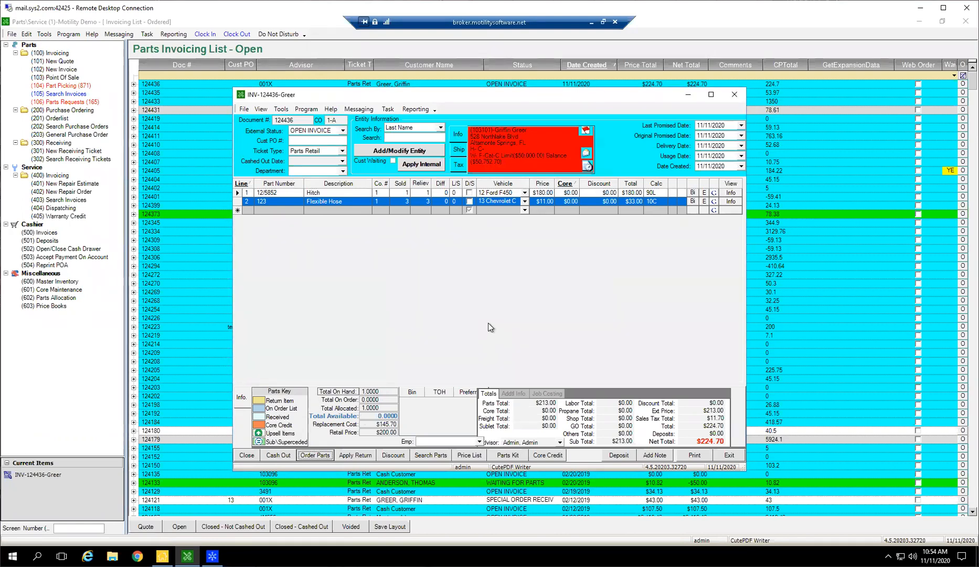
click(489, 323)
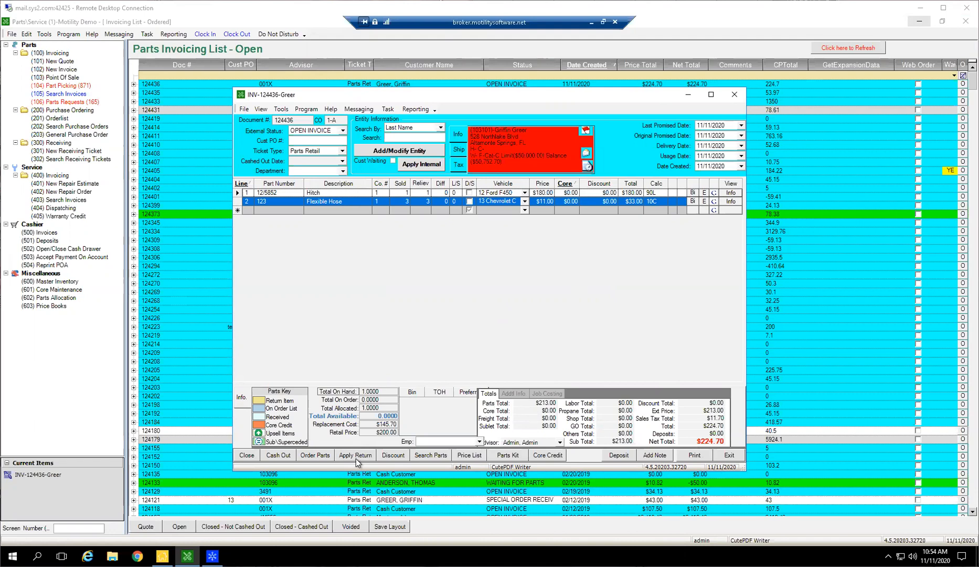
Show the Closed - Cashed Out list, create a new invoice, and apply a return using the original invoice number.
click(682, 95)
click(285, 526)
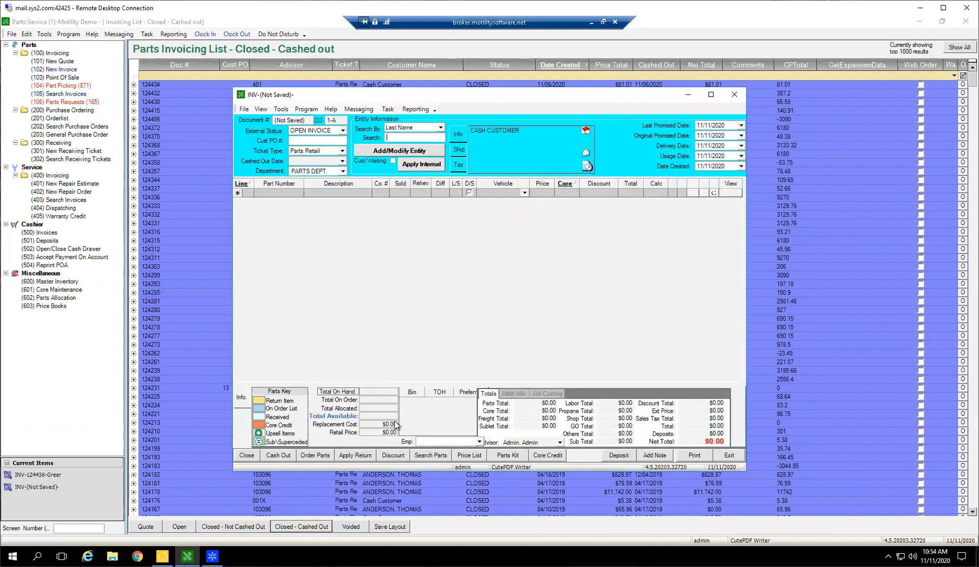
click(347, 456)
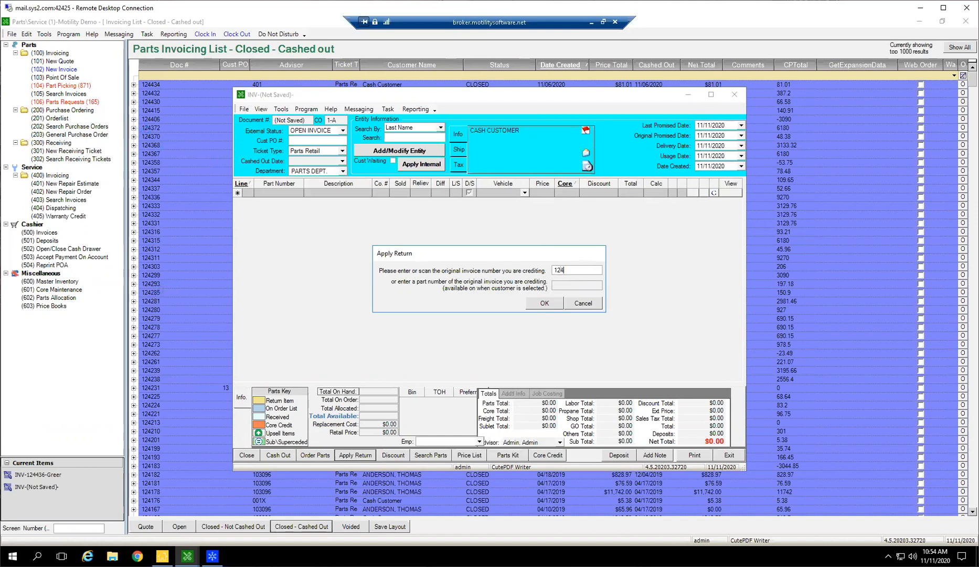
text(3)
click(544, 304)
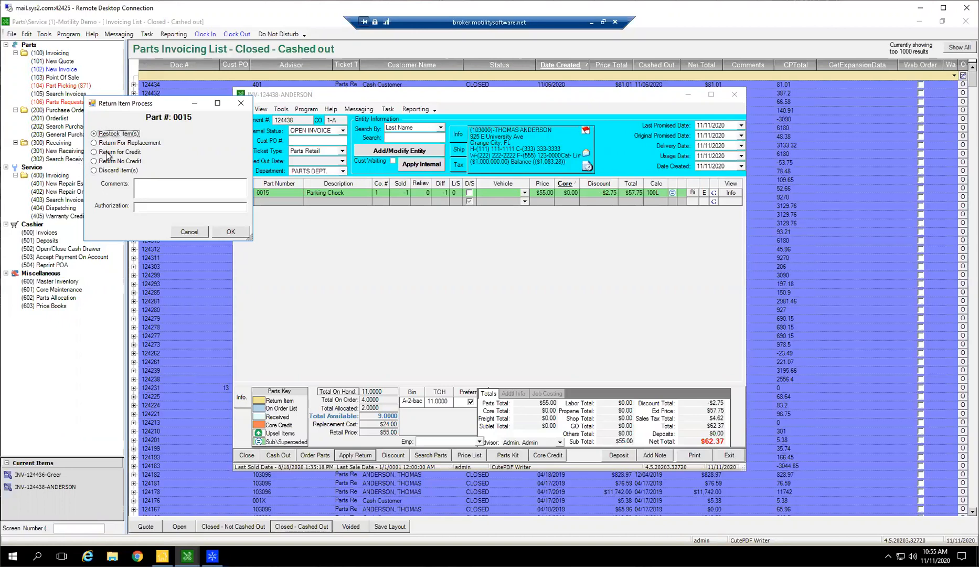
Process every returned part as Restock Item(s), verifying the serial numbers for both Parking Chock lines.
click(145, 190)
click(230, 234)
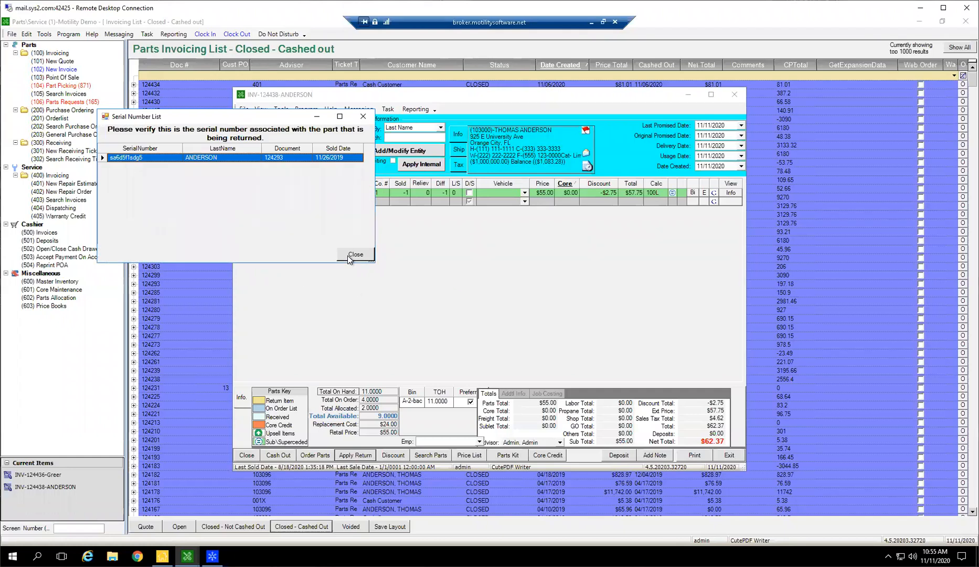
click(188, 159)
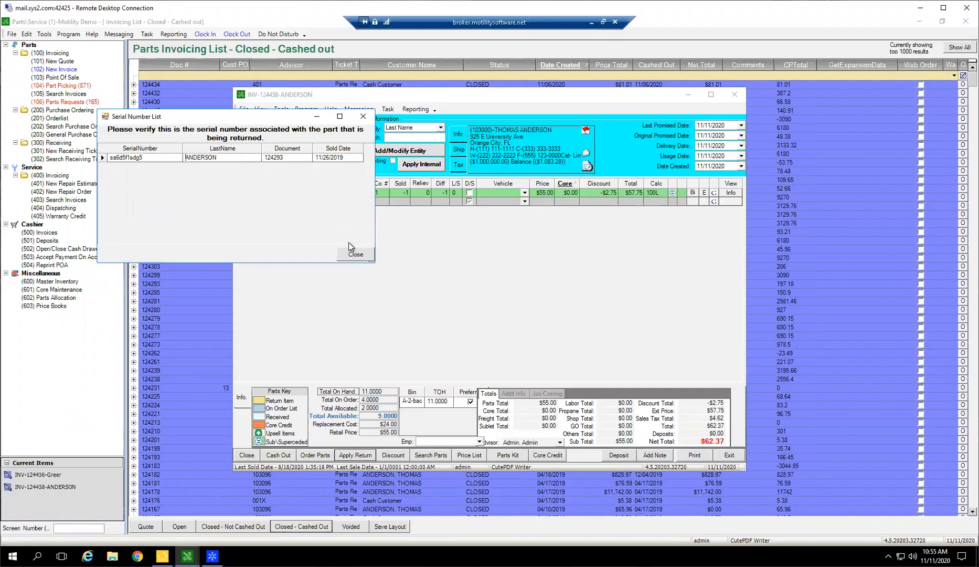
click(352, 255)
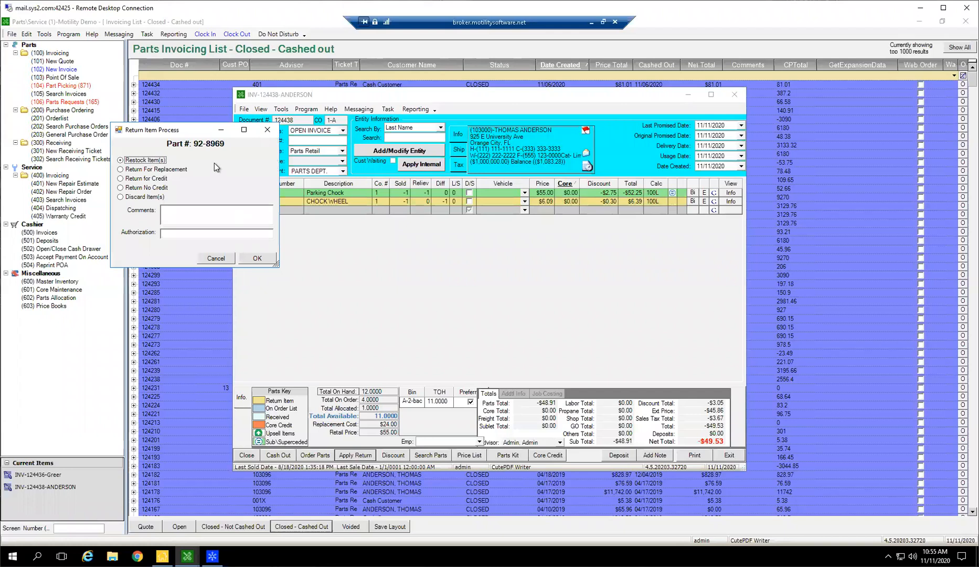
click(251, 260)
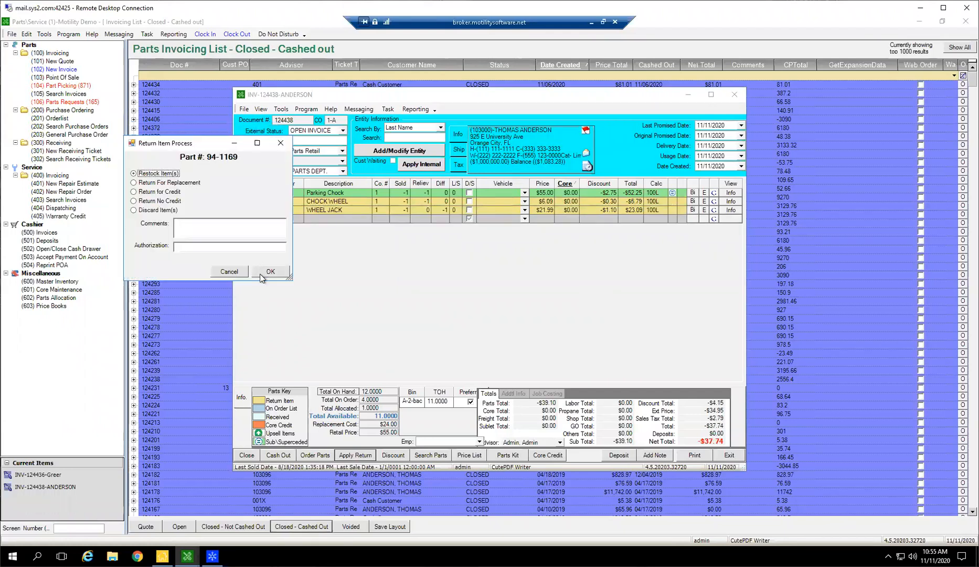
click(262, 273)
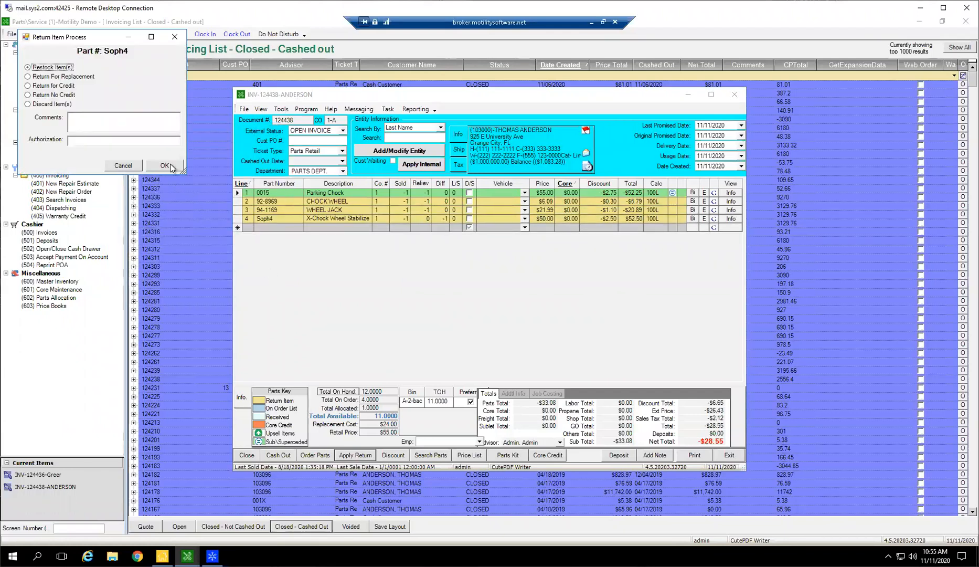
click(169, 165)
click(273, 187)
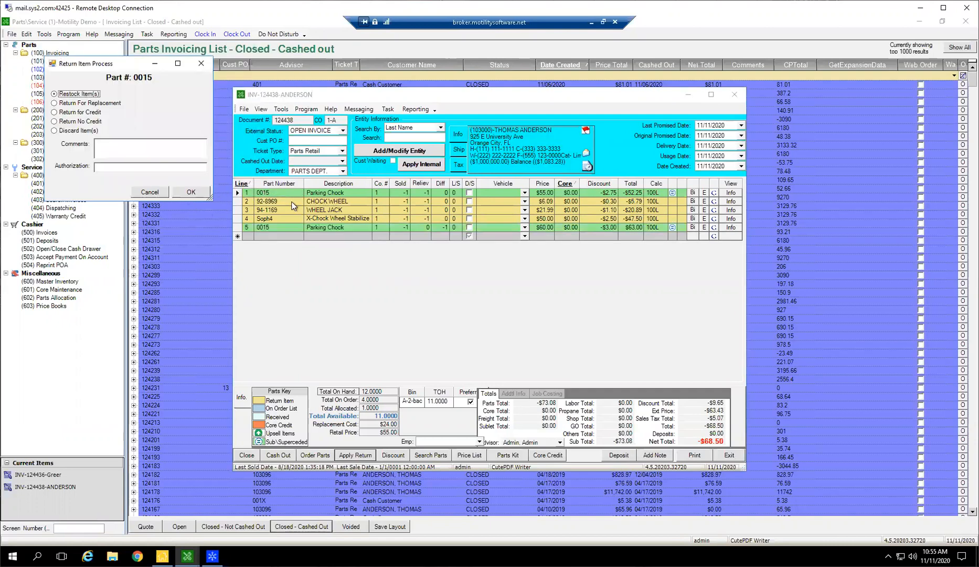
click(191, 192)
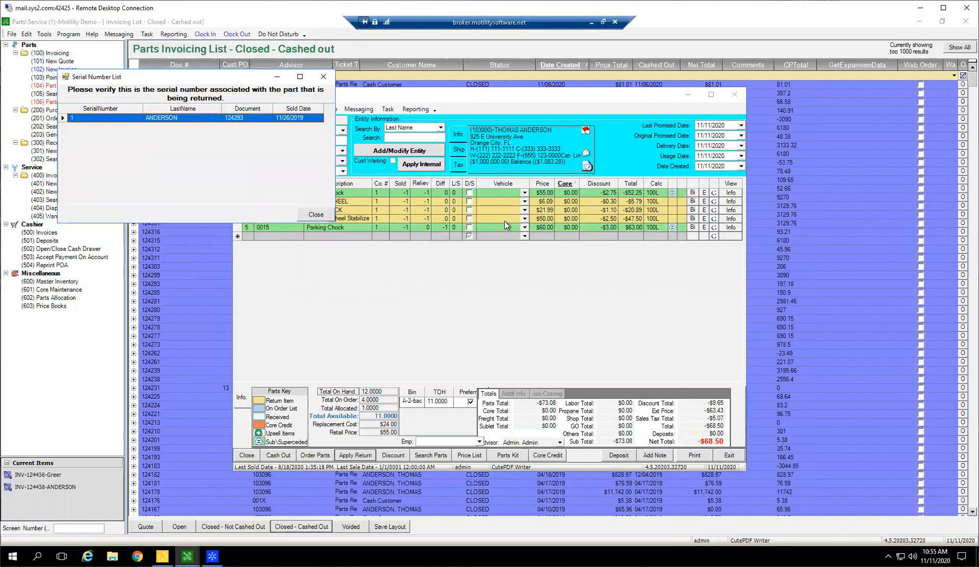
click(316, 214)
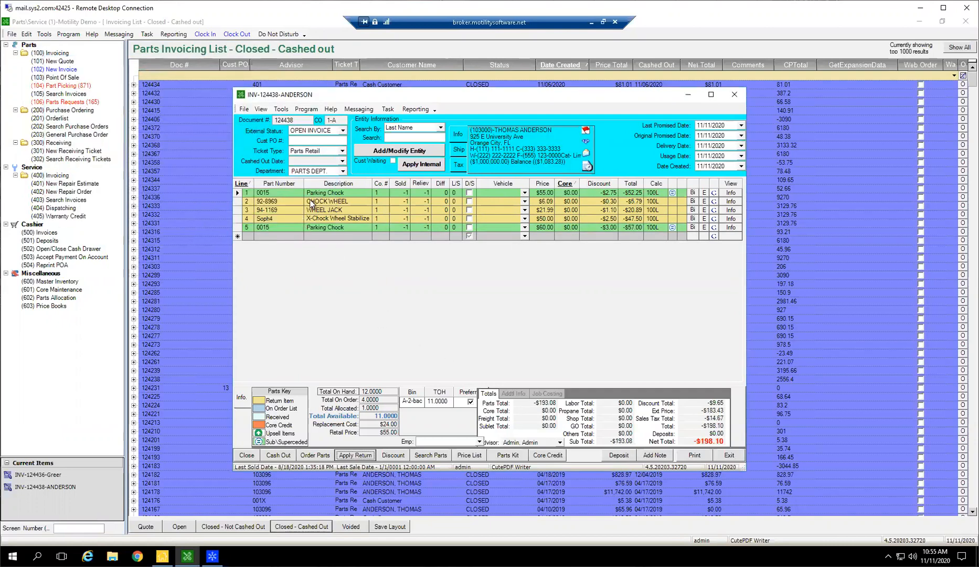
Delete all lines from the return invoice except the CHOCK WHEEL.
click(322, 202)
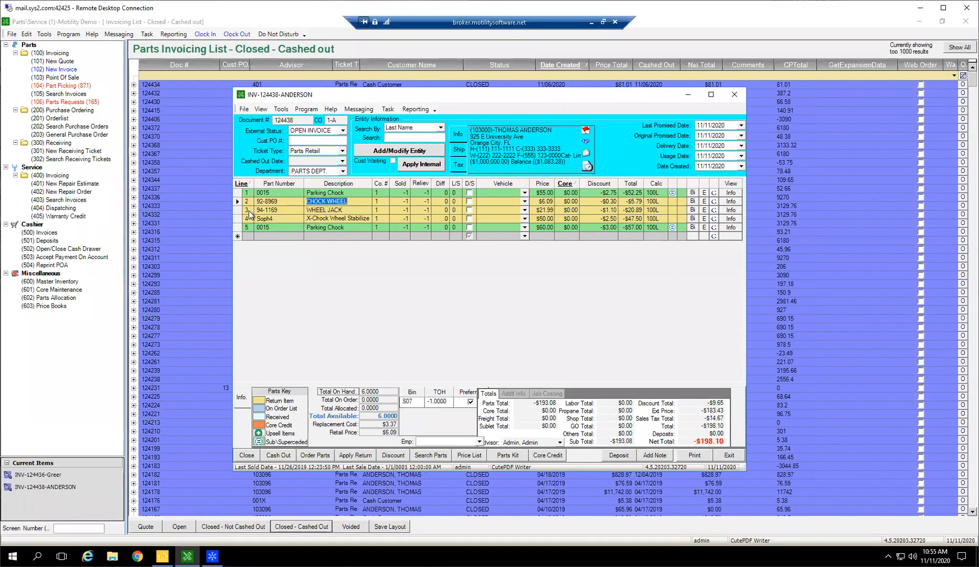
drag(241, 209, 242, 227)
key(Delete)
key(Return)
click(239, 193)
key(Delete)
key(Return)
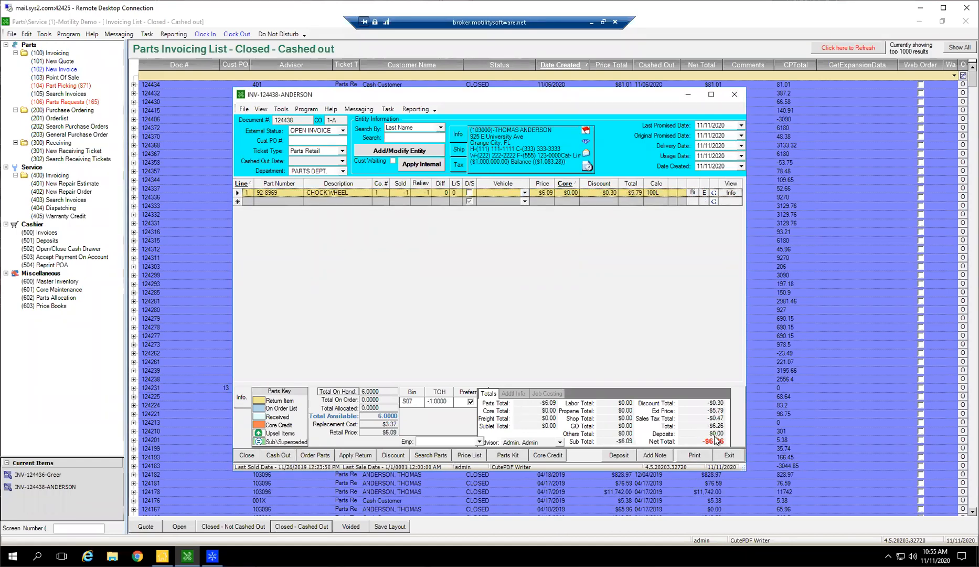
Start cashing out the return invoice, and review the VISA CARD payment in the original invoice's cash-out information.
click(270, 455)
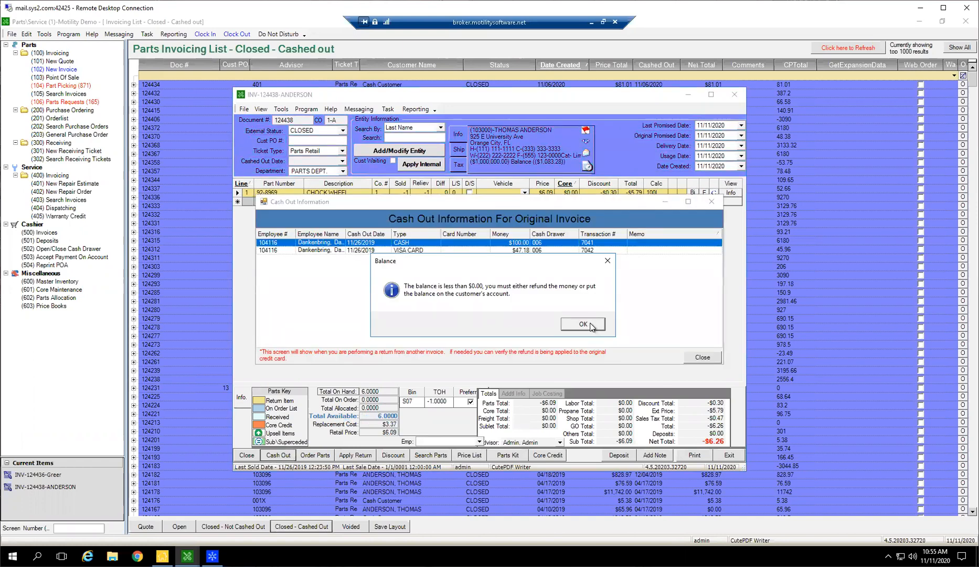
click(592, 325)
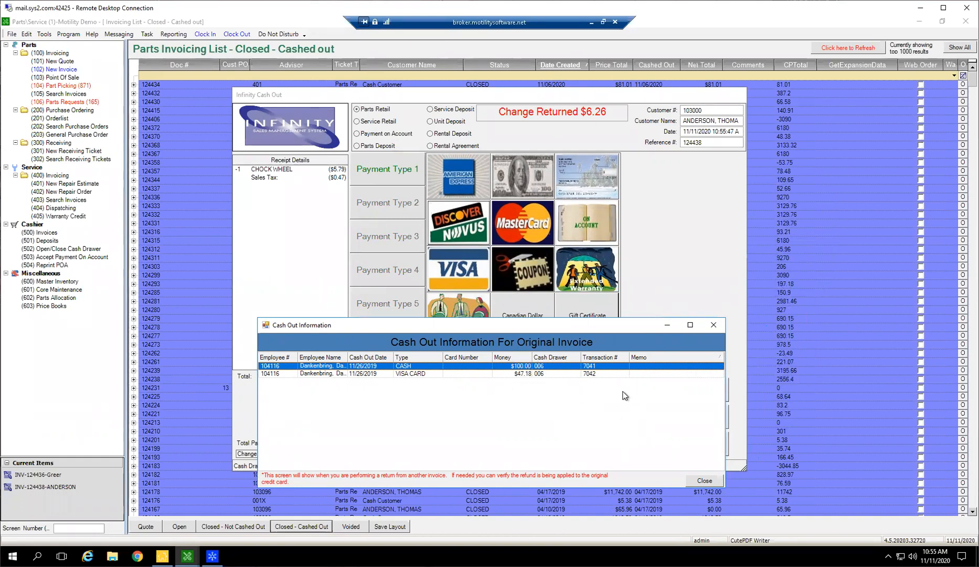
click(409, 374)
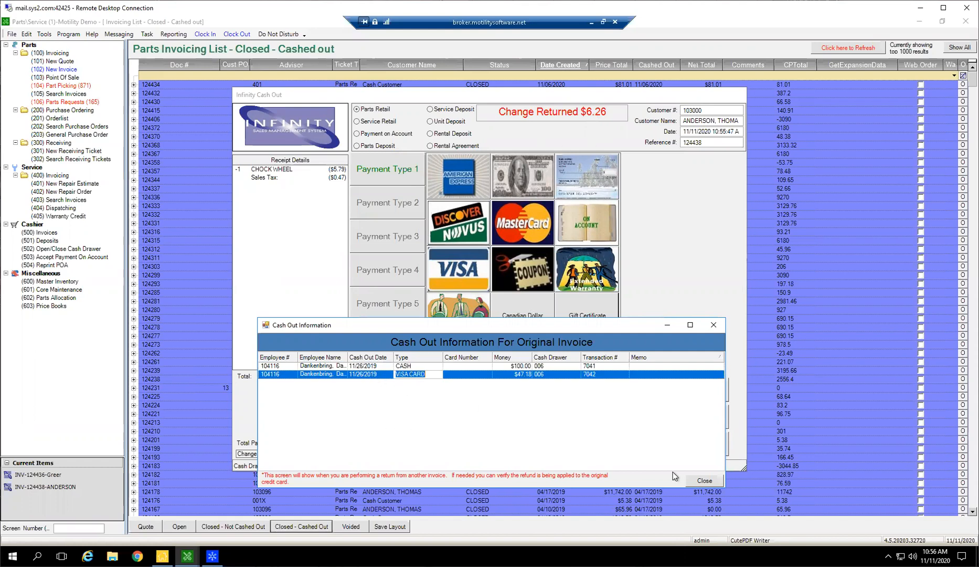
click(704, 480)
Enter a Visa Card refund of -6.26 for the return, and cancel the cash-out.
click(451, 270)
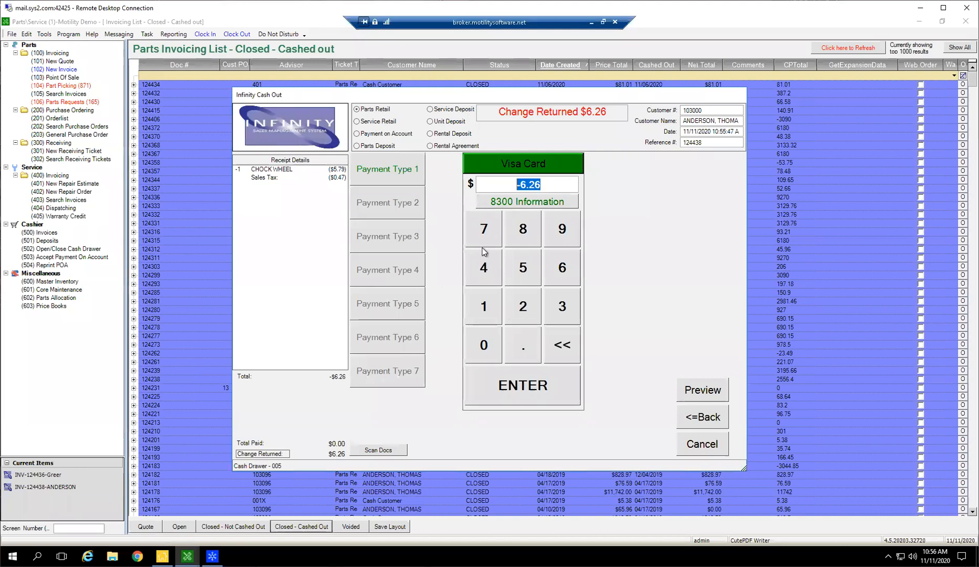
click(537, 394)
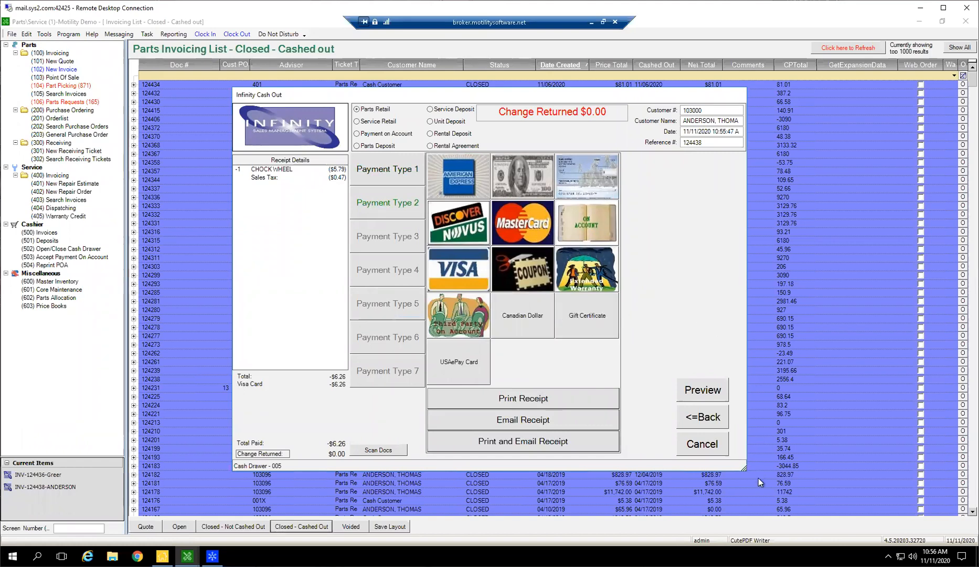
click(708, 447)
click(458, 312)
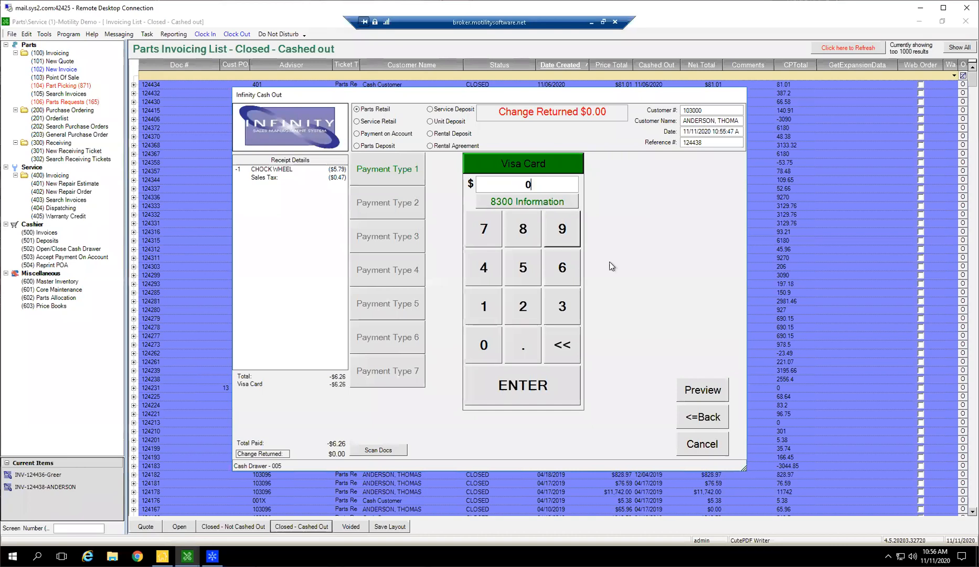
click(700, 447)
click(457, 312)
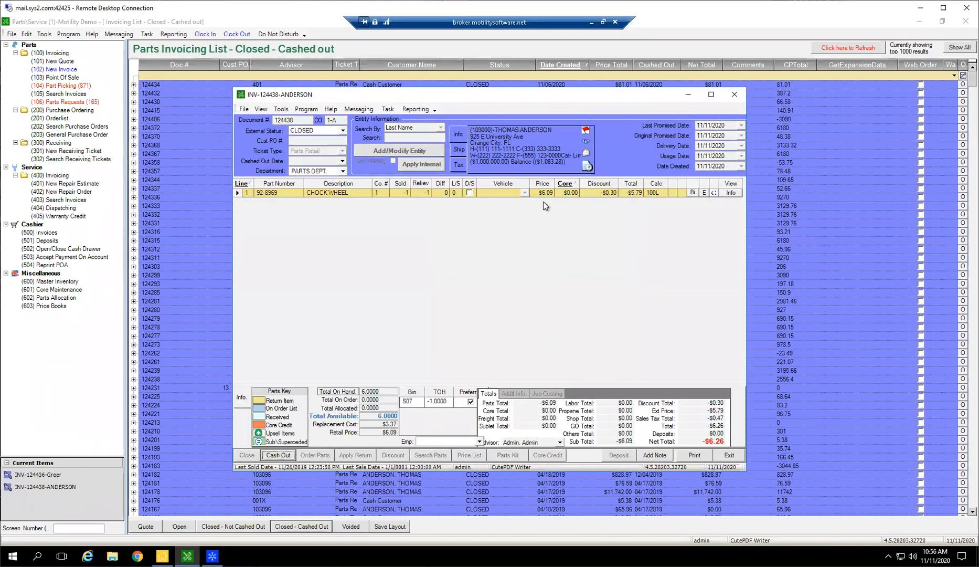
Close the return invoice and switch to the open invoice containing the Hitch and Flexible Hose lines.
click(245, 193)
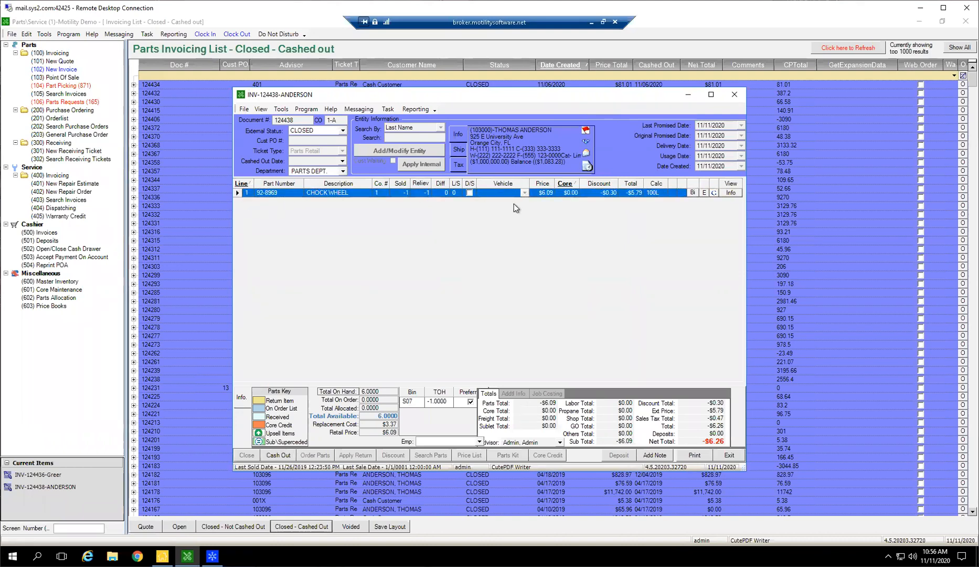
click(736, 94)
click(56, 475)
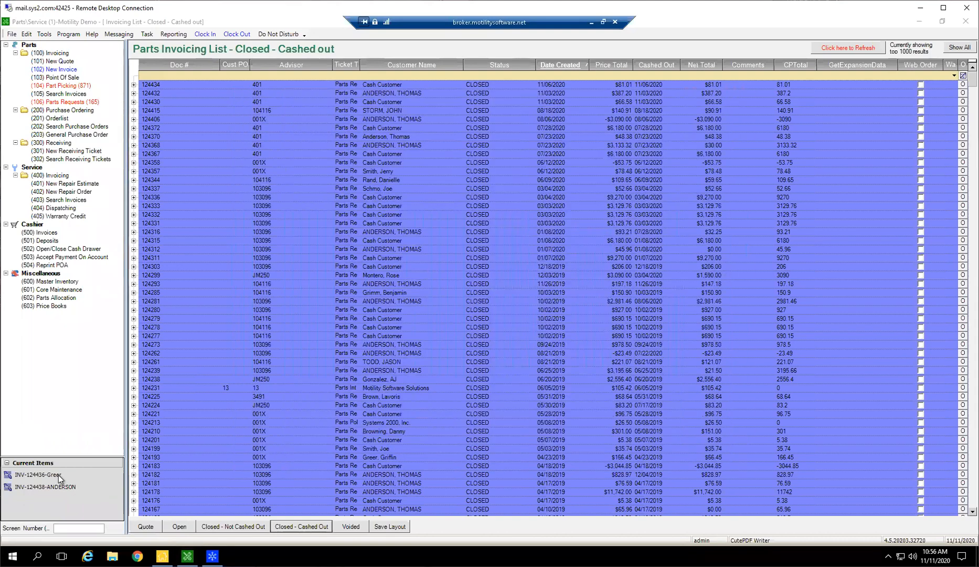
Add Vaughn Inc. part 123 Flexible Hose as a third line with a sold quantity of -1, processed as Restock Item(s).
click(277, 209)
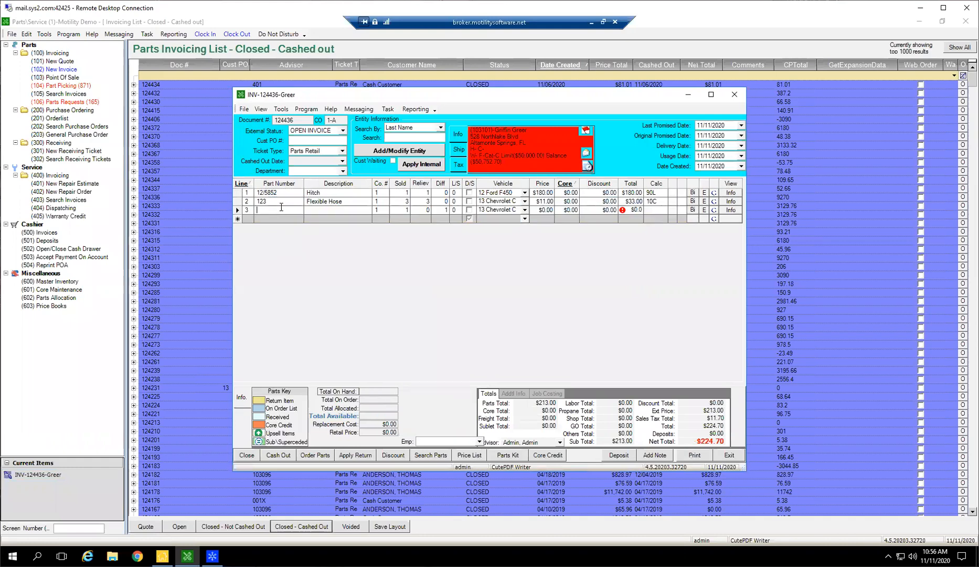
text(123)
key(Tab)
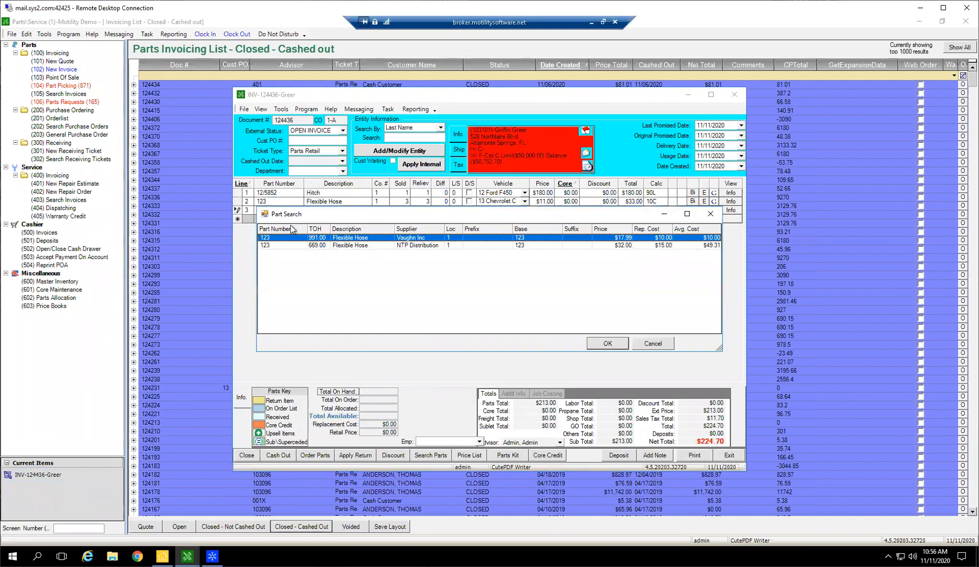
click(606, 340)
click(569, 327)
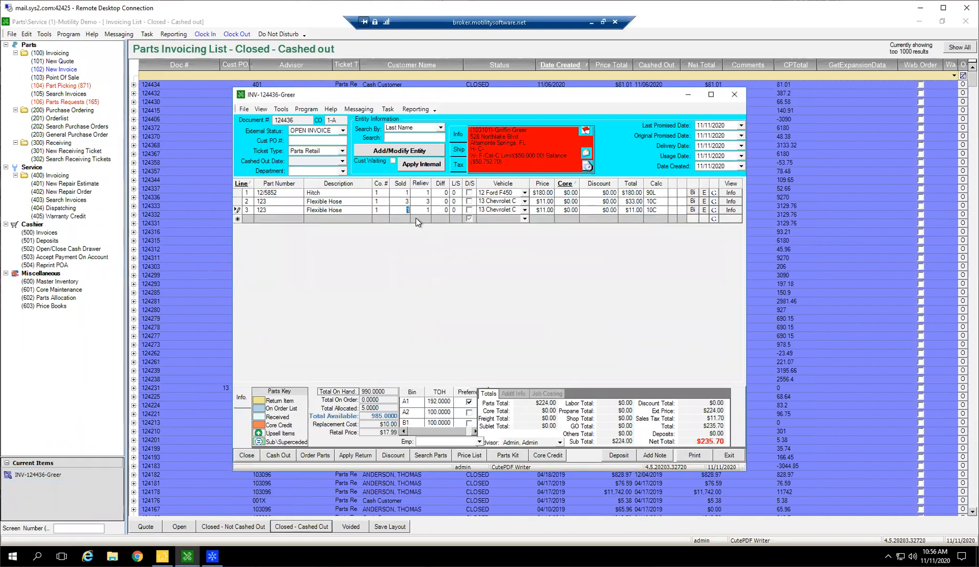
key(Tab)
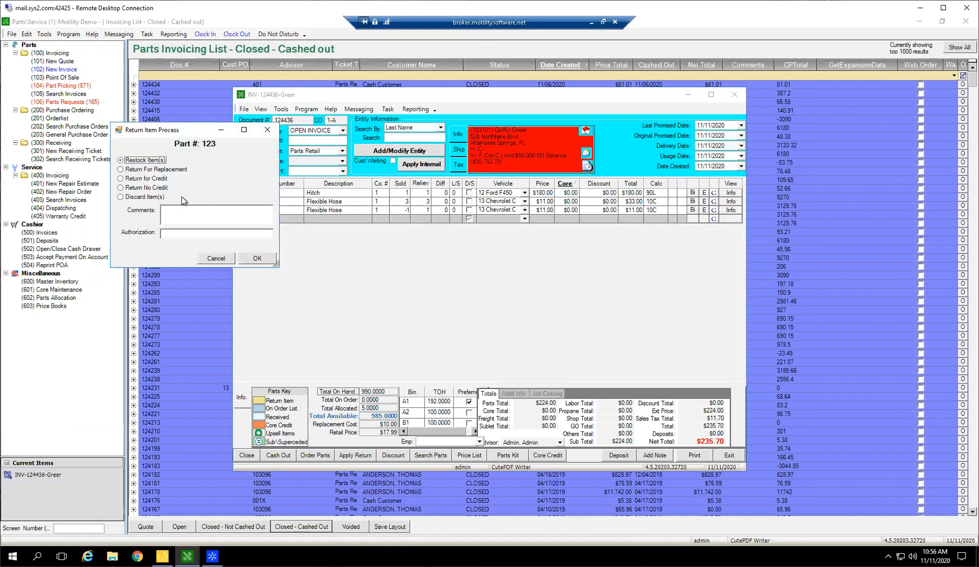
click(264, 271)
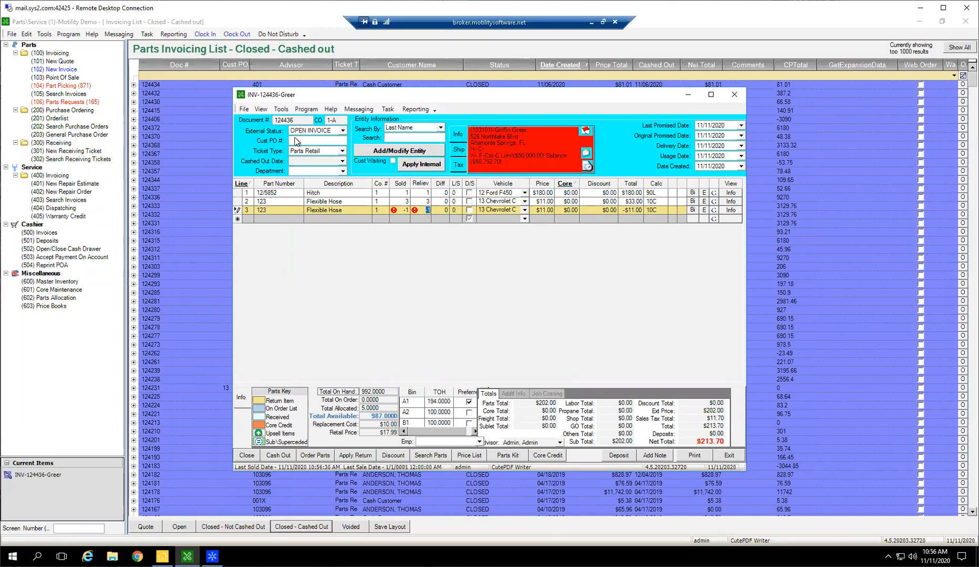
Set the returned Flexible Hose line's relieved quantity to 0 and delete that line from the invoice.
click(237, 210)
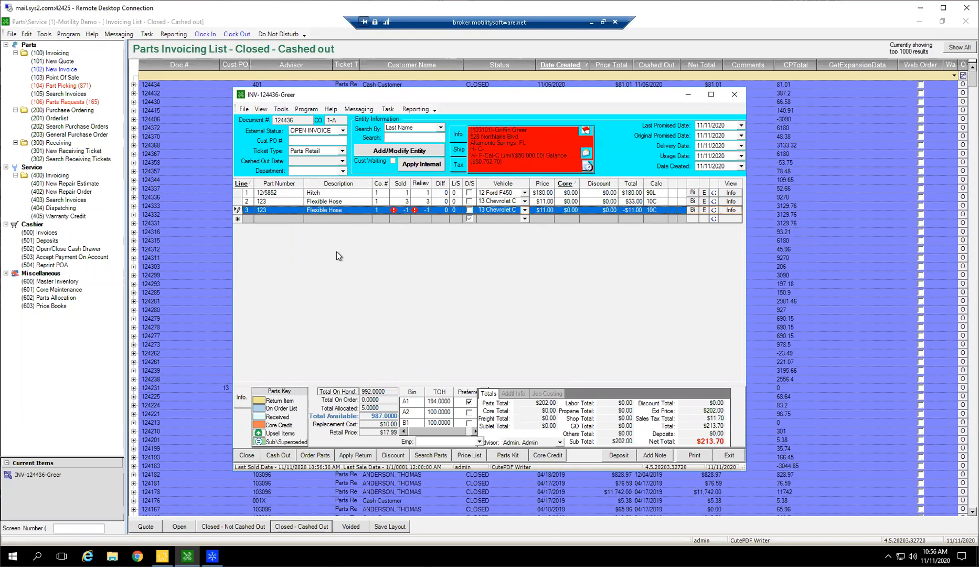
click(425, 210)
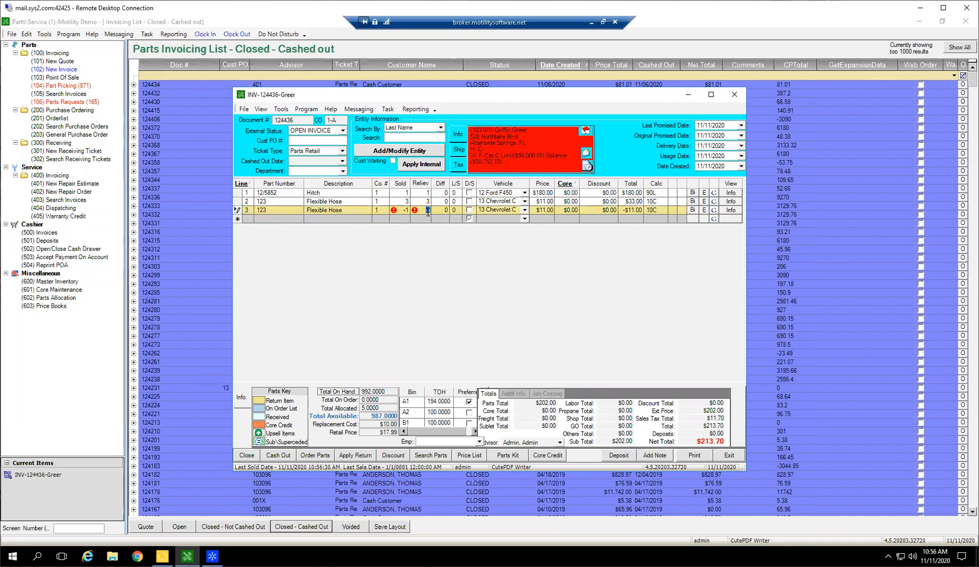
key(Tab)
click(425, 210)
click(402, 210)
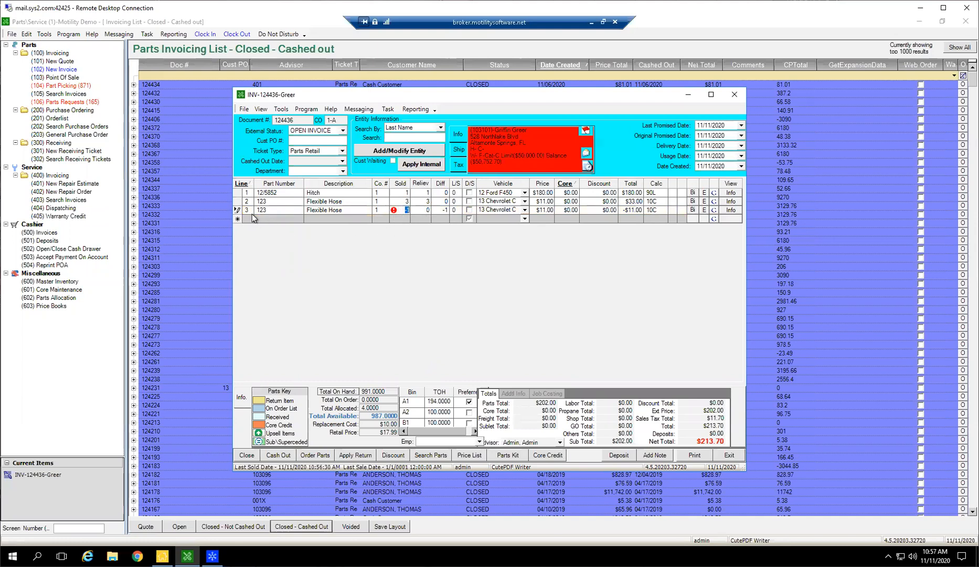
click(237, 211)
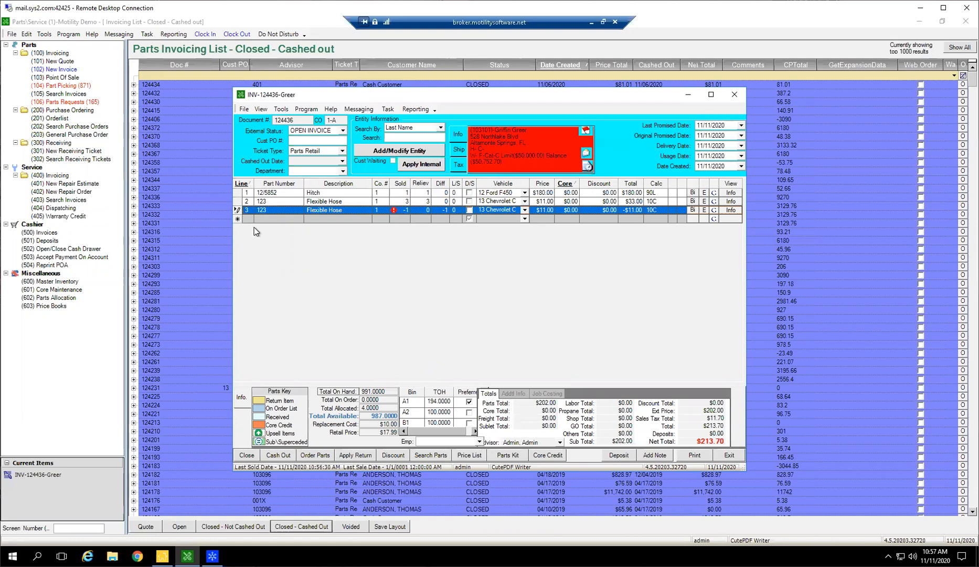
key(Delete)
key(Return)
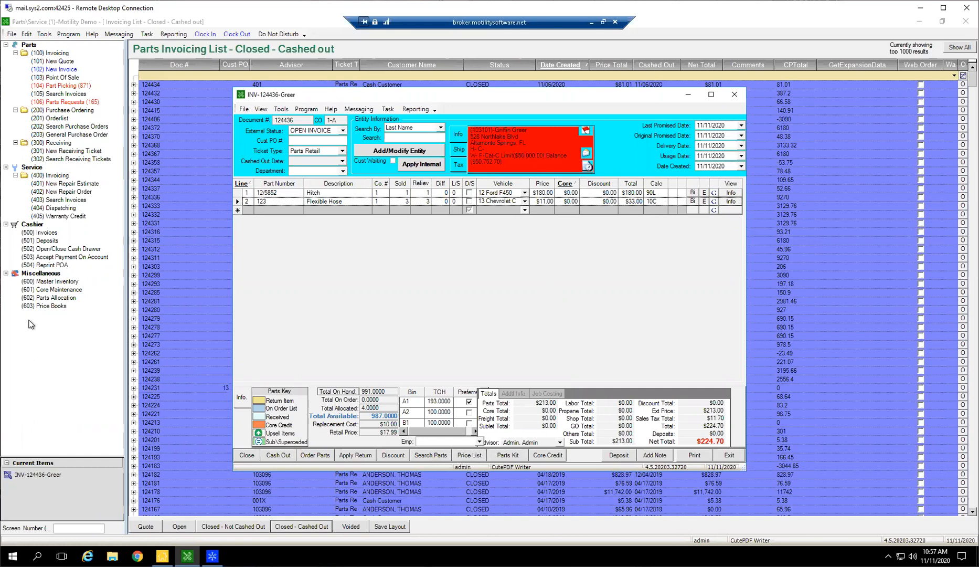
Look up part number 00-0017 from supplier NTP Distribution in the price book list, and close the list.
click(460, 450)
click(309, 139)
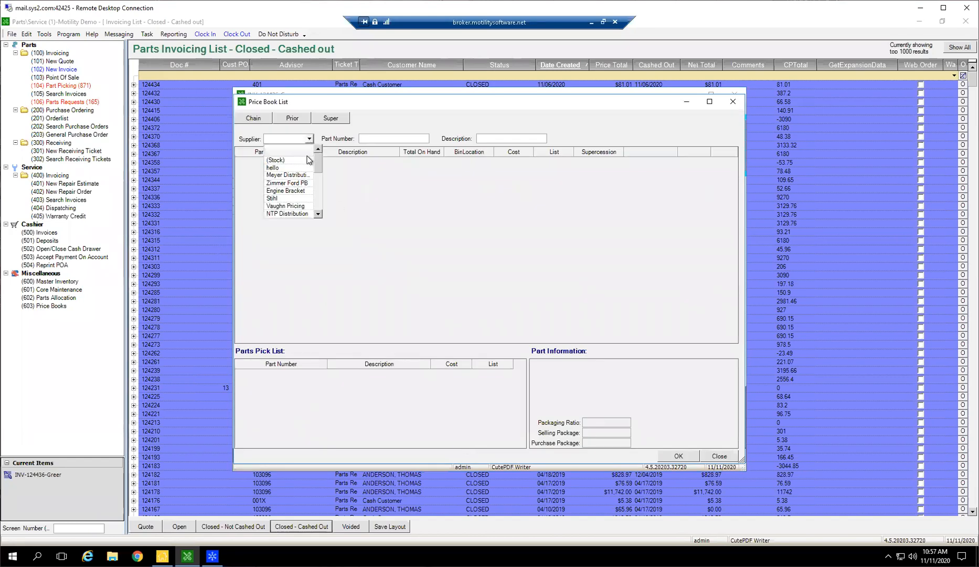
click(279, 214)
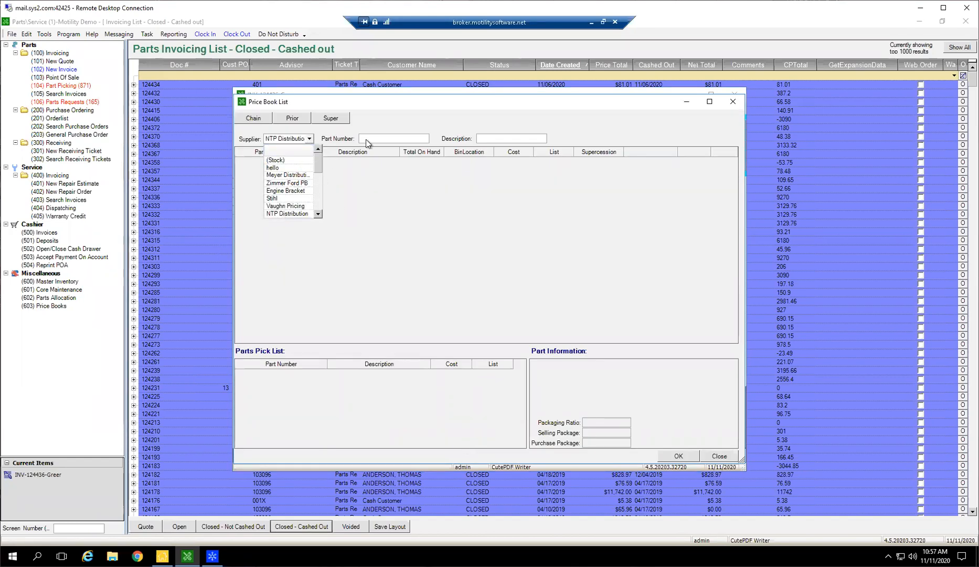
click(385, 139)
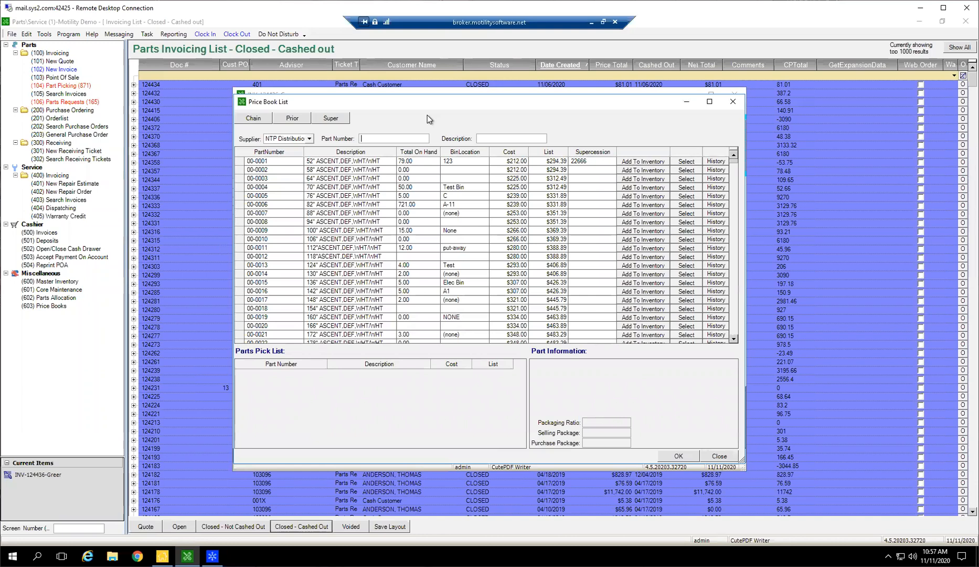
text(00*0017)
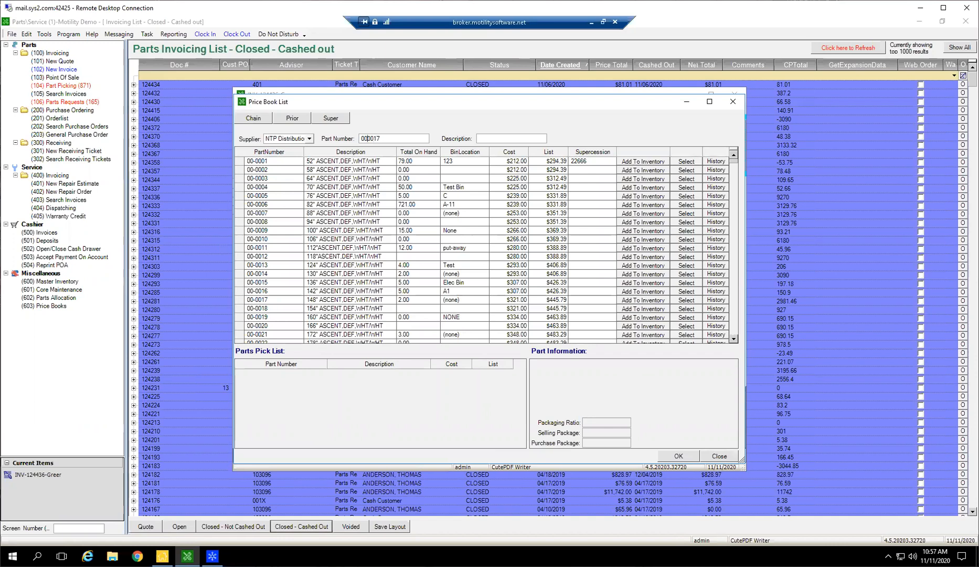
text(-)
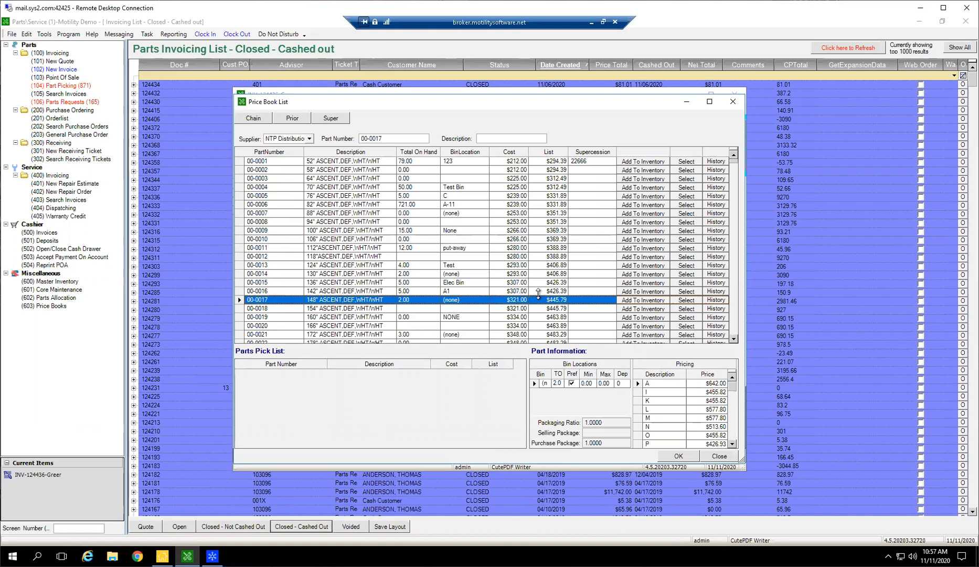
drag(647, 106, 692, 153)
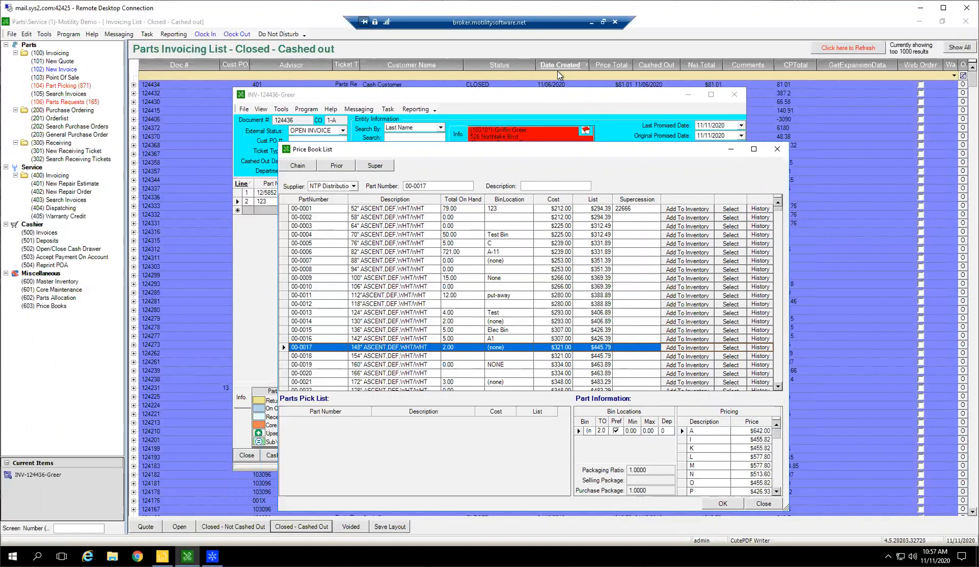
click(778, 150)
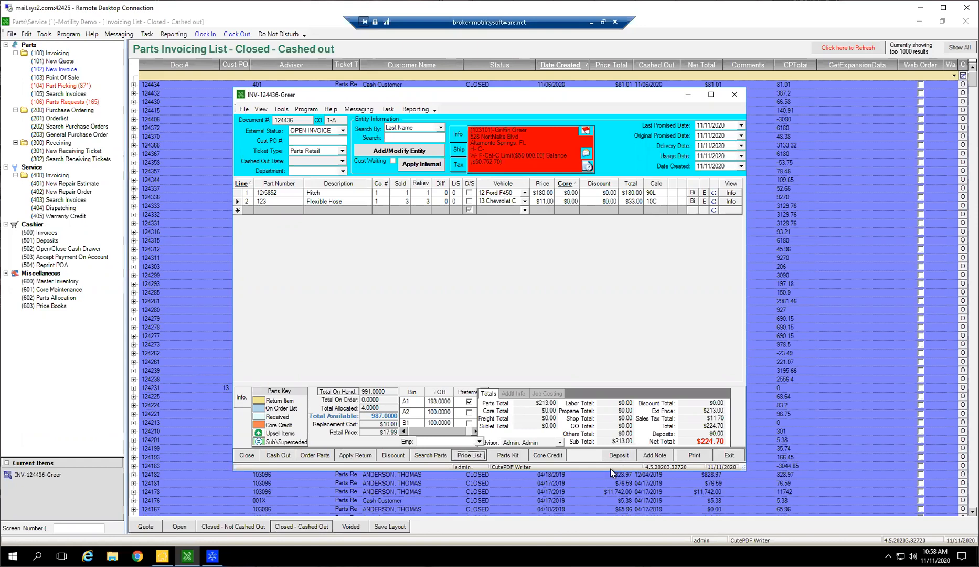
Record a $10.00 parts deposit on the invoice and cash it out with a Cash payment of 10.00.
click(630, 456)
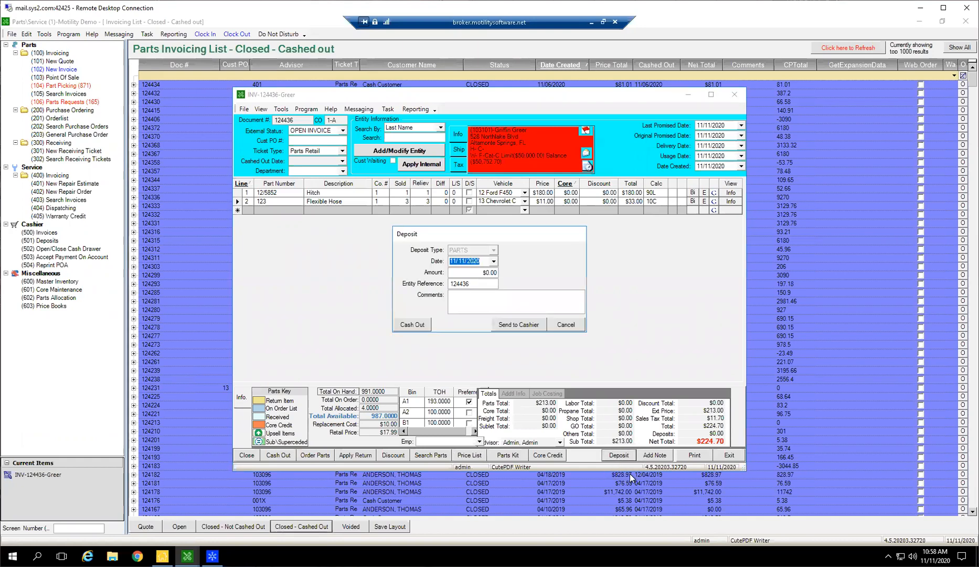
key(Tab)
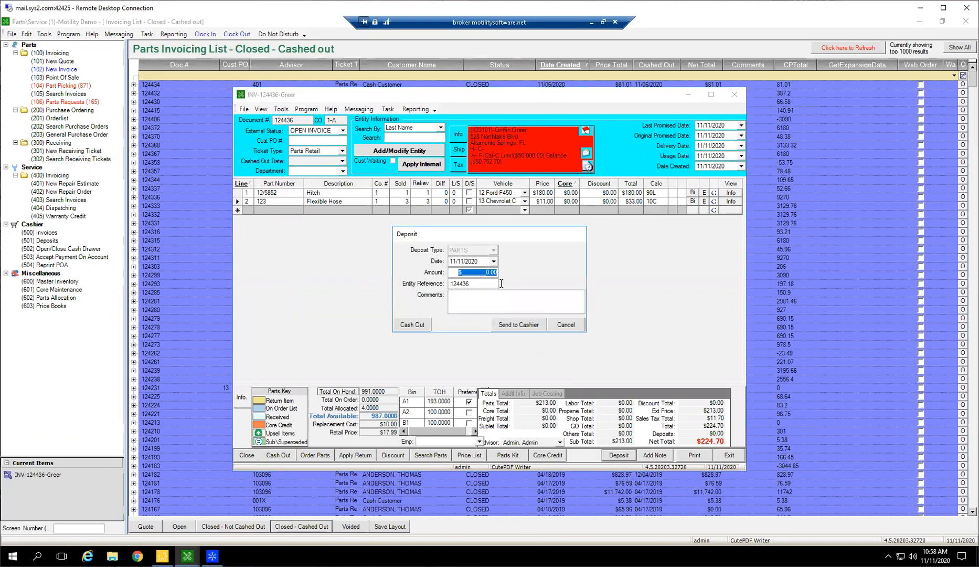
text(10)
key(Tab)
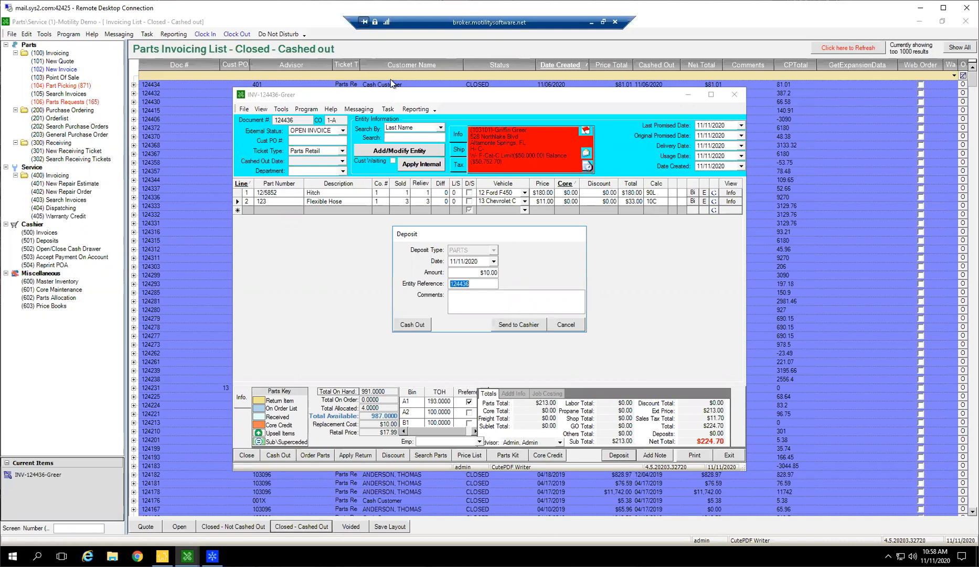
click(407, 322)
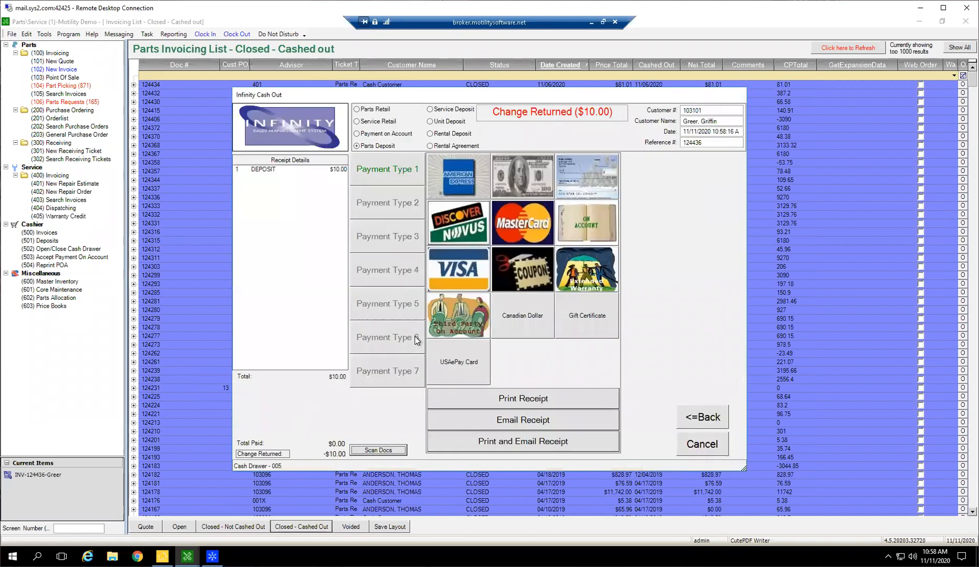
click(517, 189)
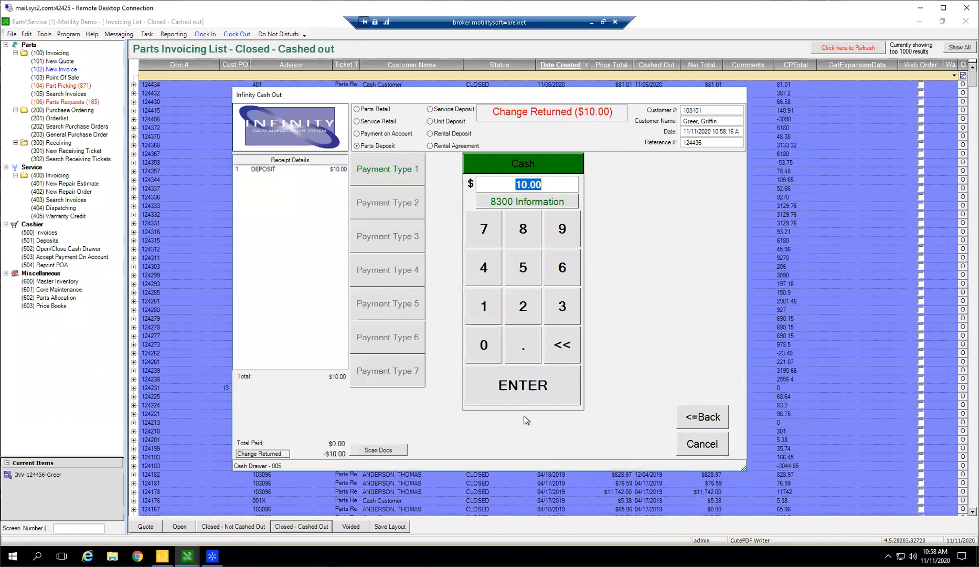
click(526, 396)
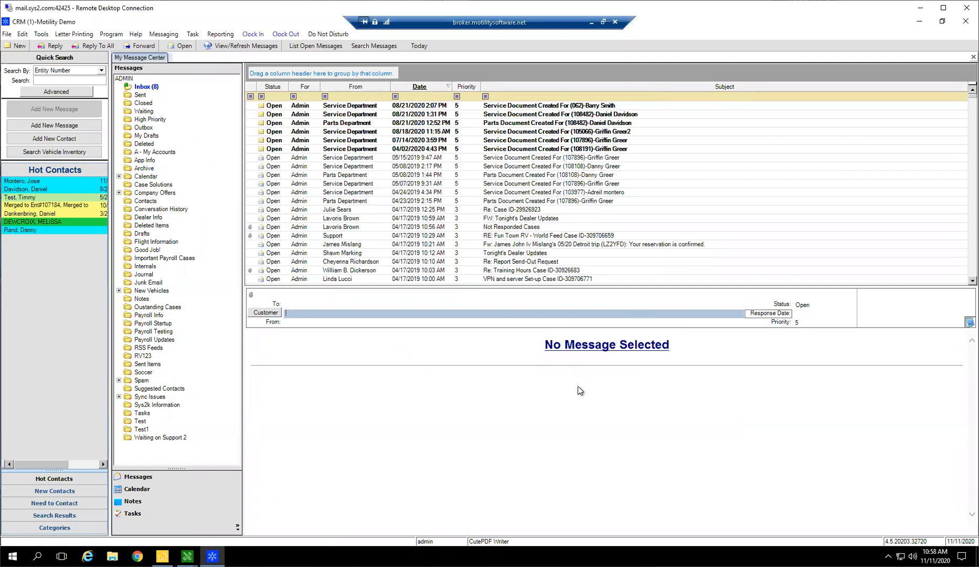
Close the new message holding the attached deposit receipts without sending it, and return to the invoice.
click(188, 556)
click(348, 512)
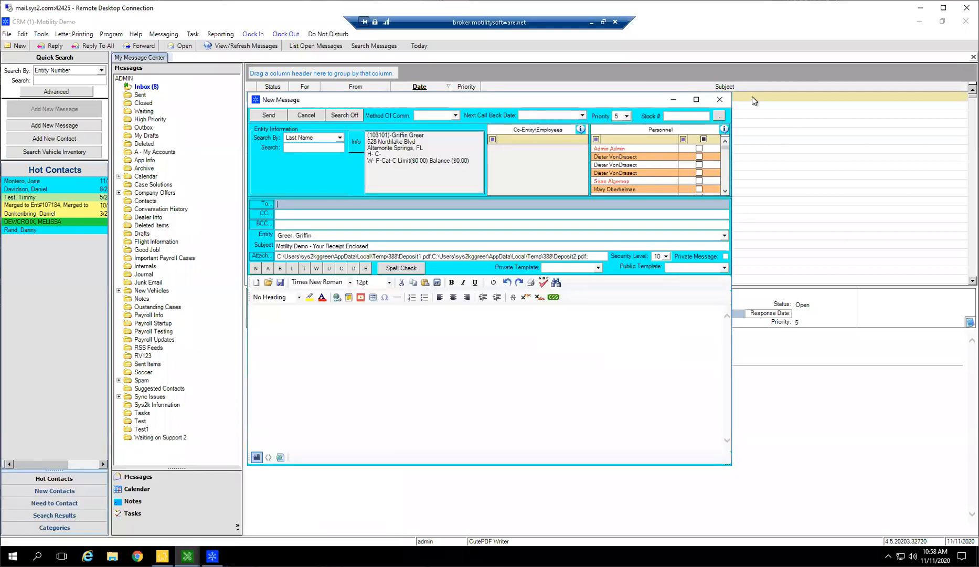
click(719, 99)
click(503, 324)
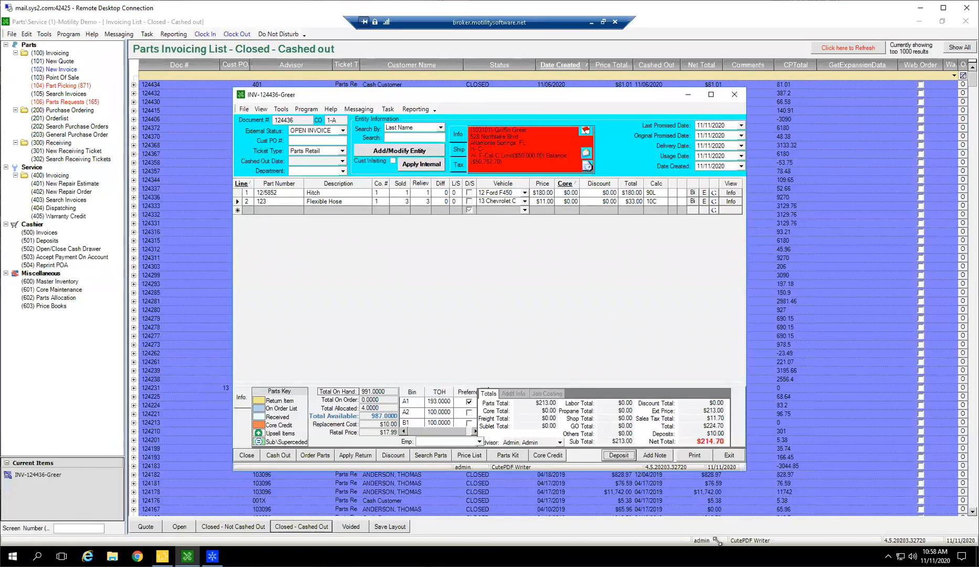
View the invoice's blank quick comment form and its print menu with the Print To Screen, Email and ESign PDF options, closing both.
click(655, 455)
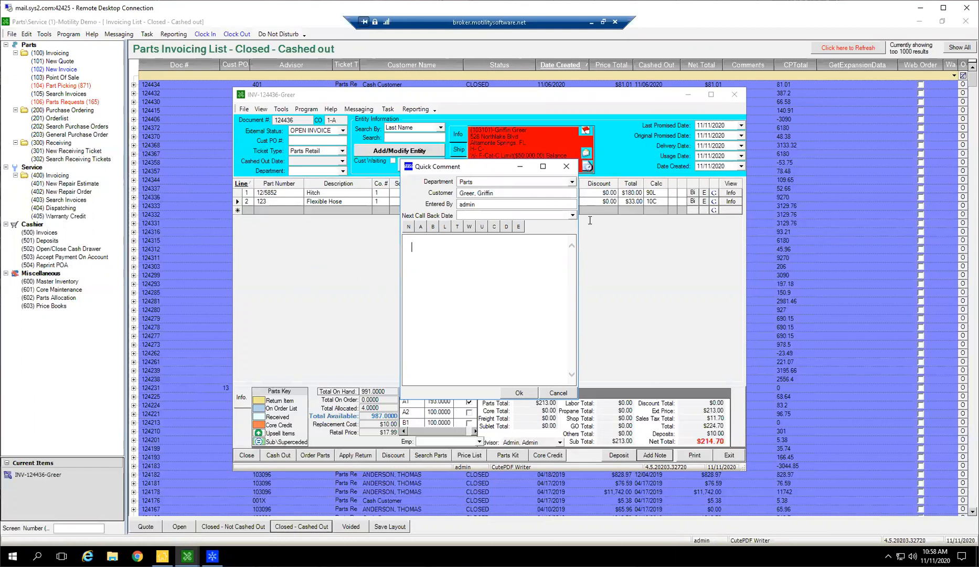
click(558, 393)
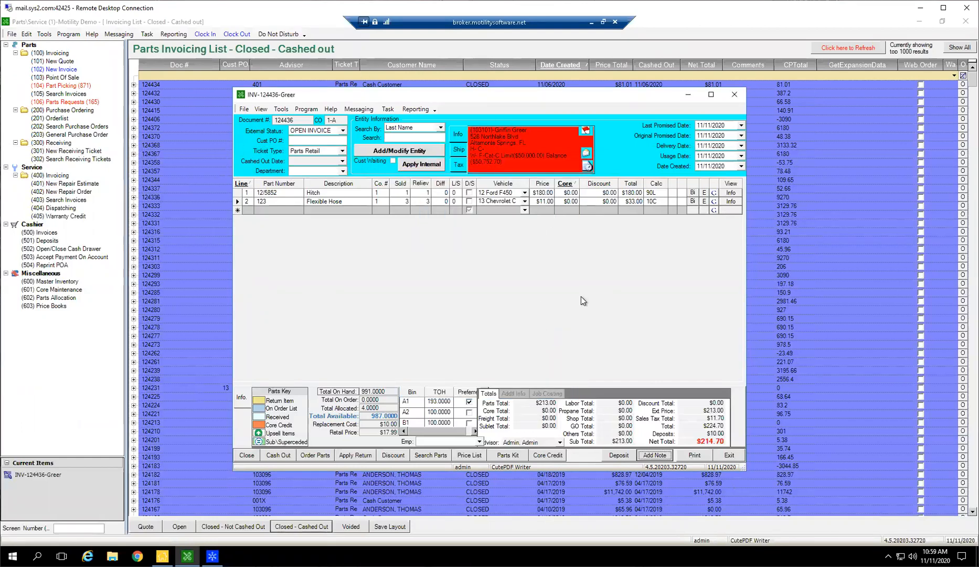
click(693, 455)
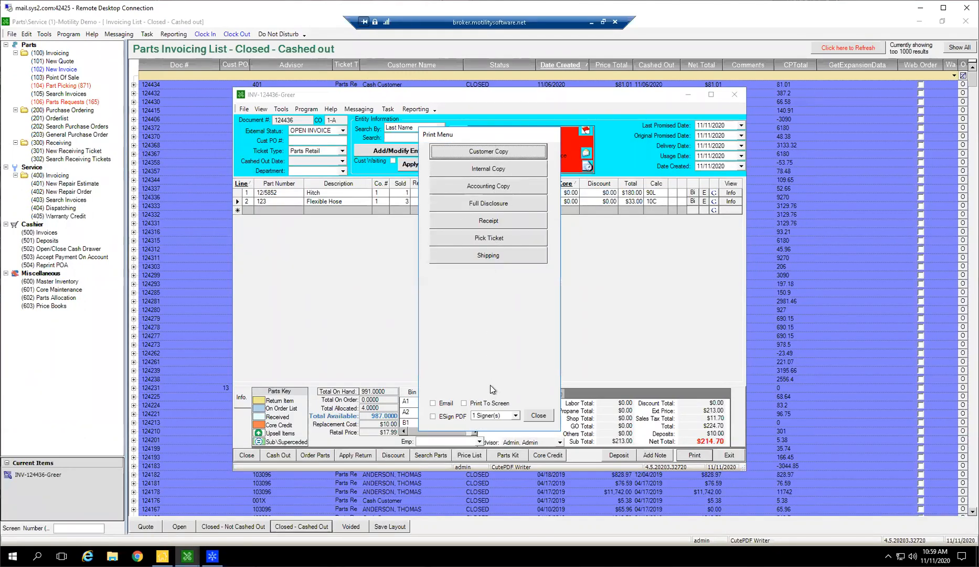
click(488, 404)
click(433, 403)
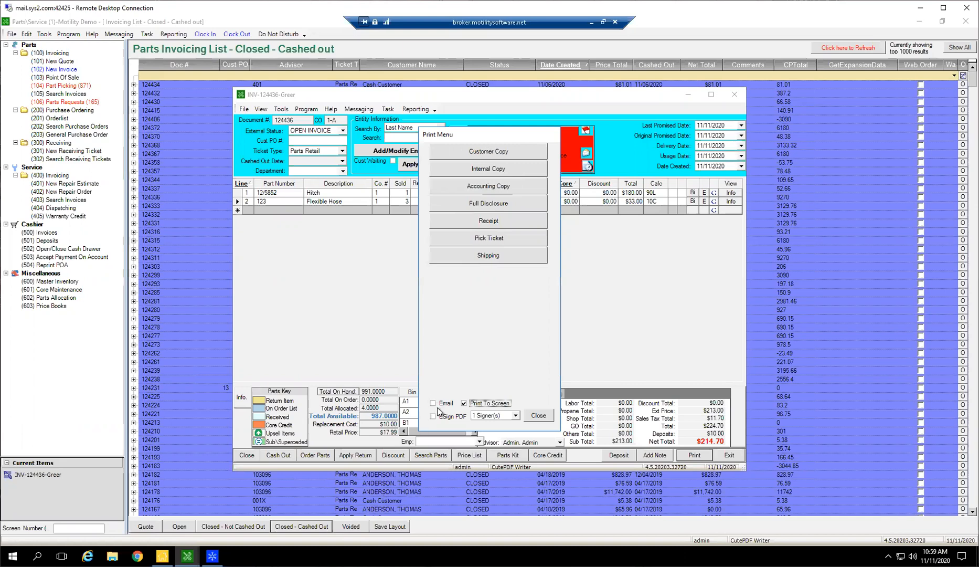
click(471, 405)
click(434, 403)
click(440, 416)
click(535, 418)
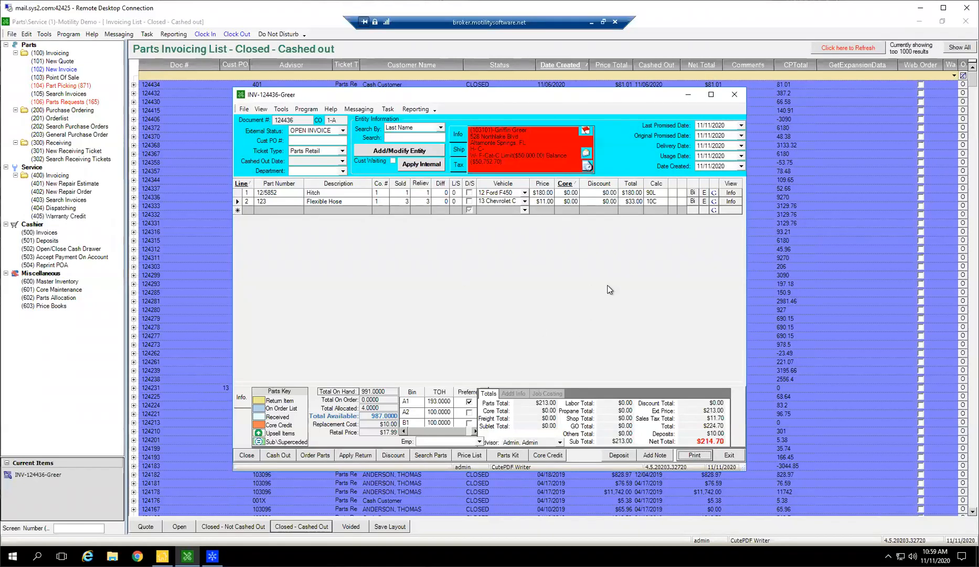
Add the parts of the first listed Oil Change Kit parts kit to the invoice.
click(508, 455)
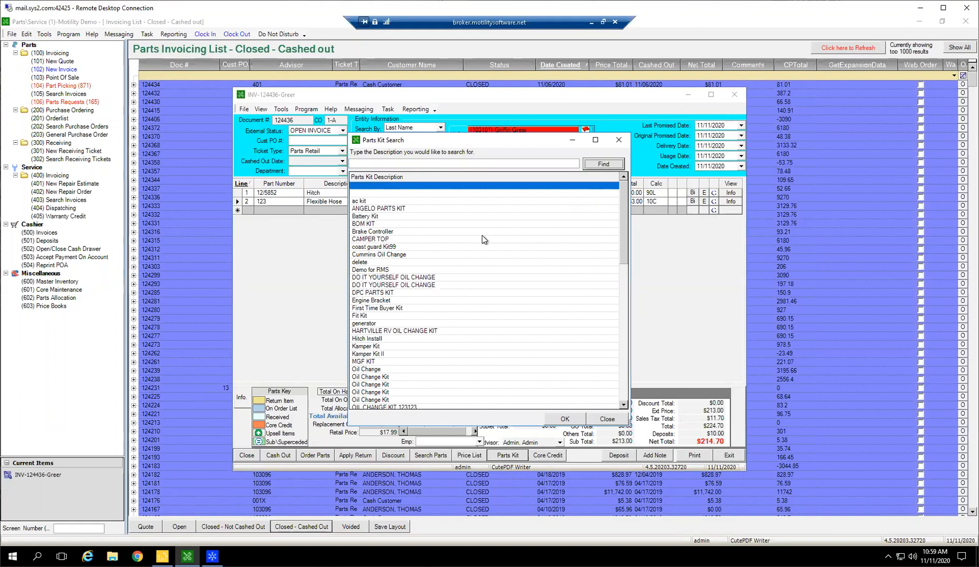
click(384, 376)
double_click(386, 377)
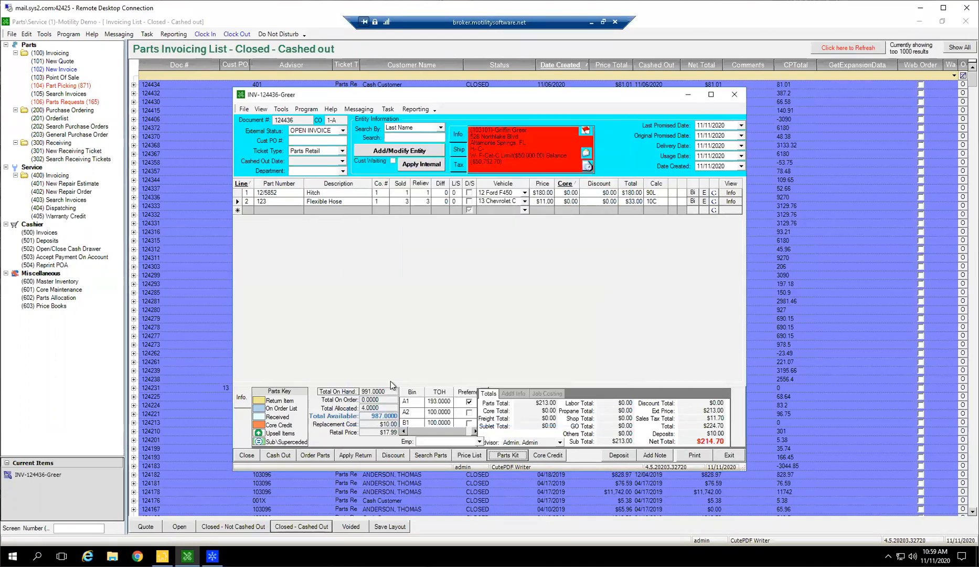
Delete the 5w40 oil and 1060 oil filter lines from the invoice.
drag(238, 210, 235, 225)
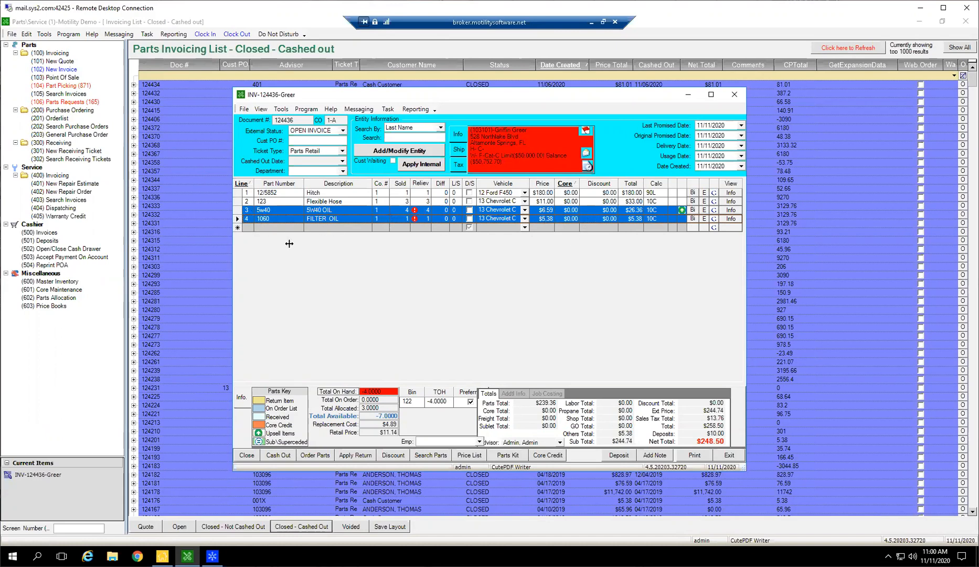
key(Delete)
key(Return)
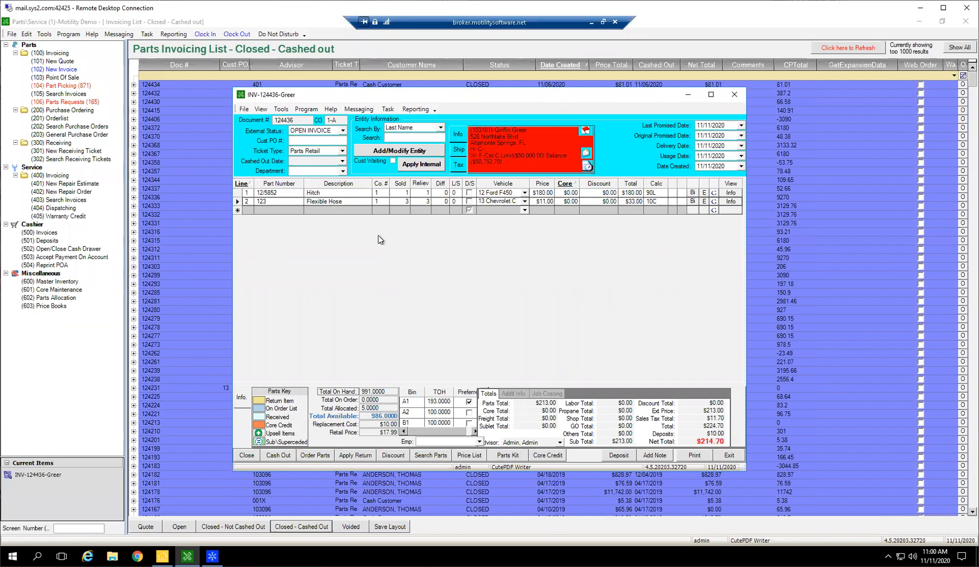
Create a new parts kit template with the description TEST PARTS KIT.
click(26, 34)
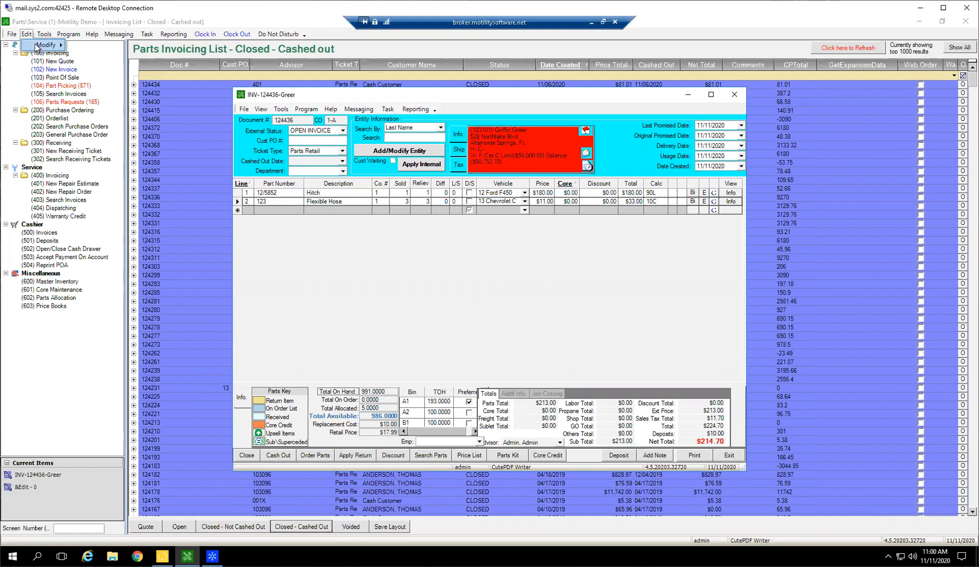
mouse_move(42, 47)
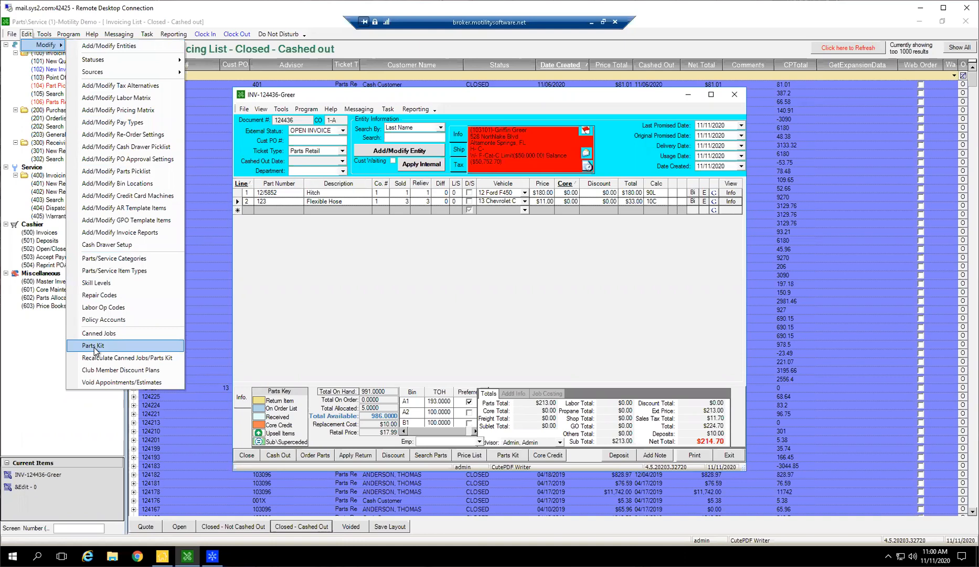
click(97, 346)
click(522, 419)
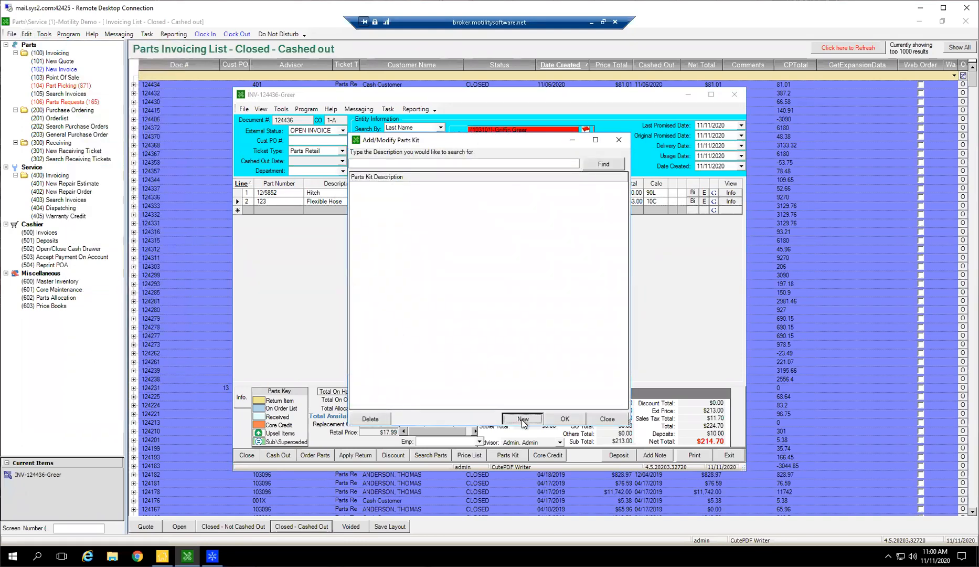
click(526, 418)
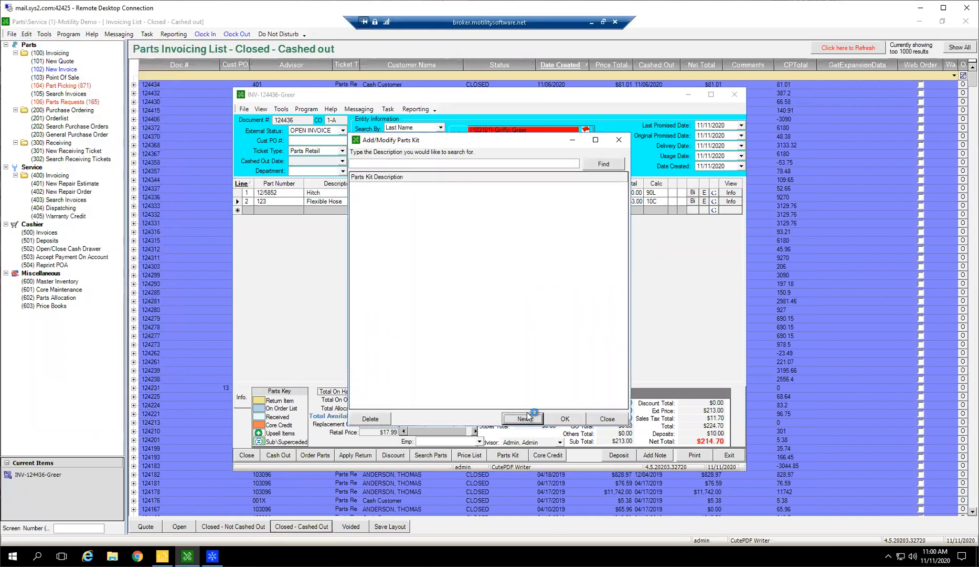
click(328, 132)
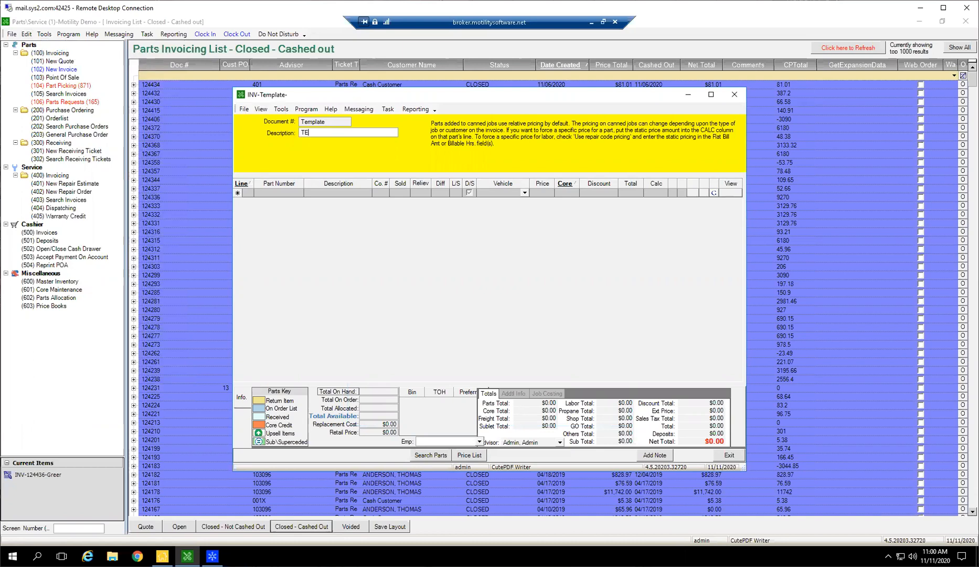
text(TEST PARTS KIT)
Add two lines to the parts kit: Vaughn Inc. part 123 Flexible Hose and part 555 Air Filter.
click(273, 193)
text(123)
key(Return)
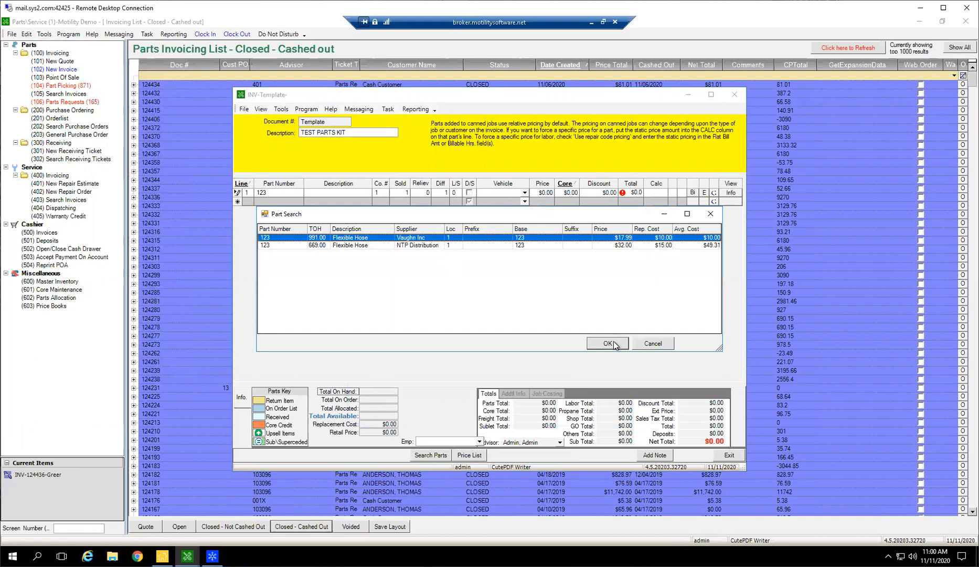
click(613, 344)
click(567, 322)
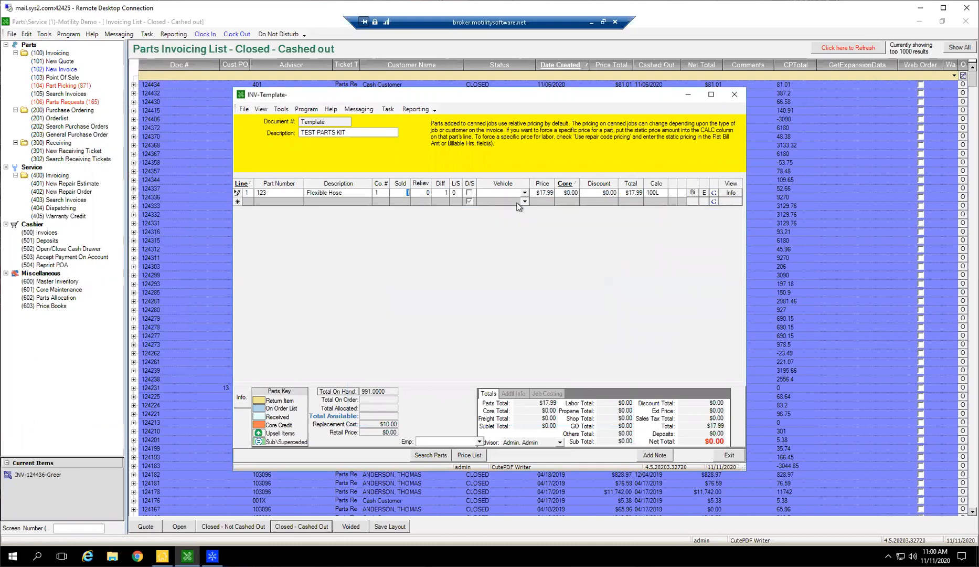
click(263, 201)
text(555)
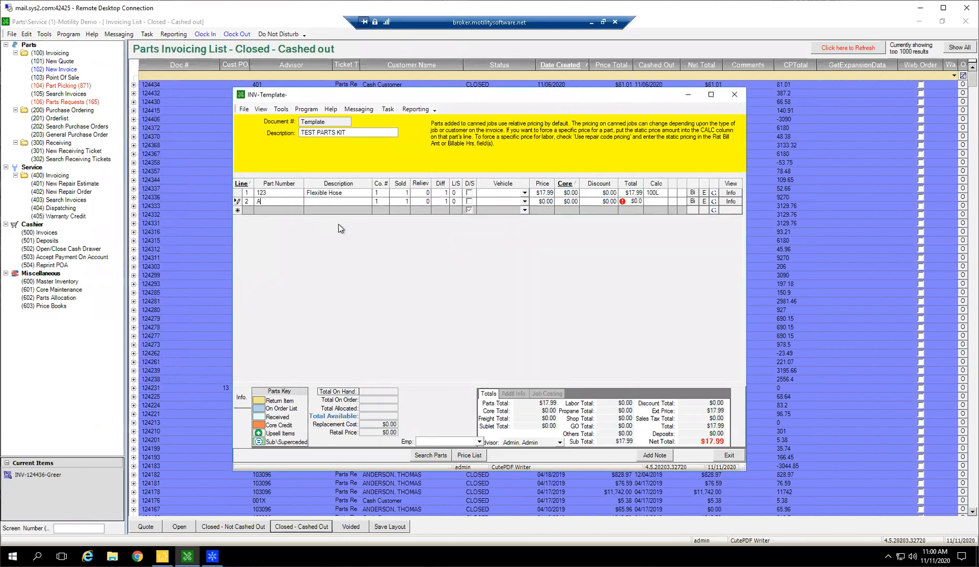
key(Tab)
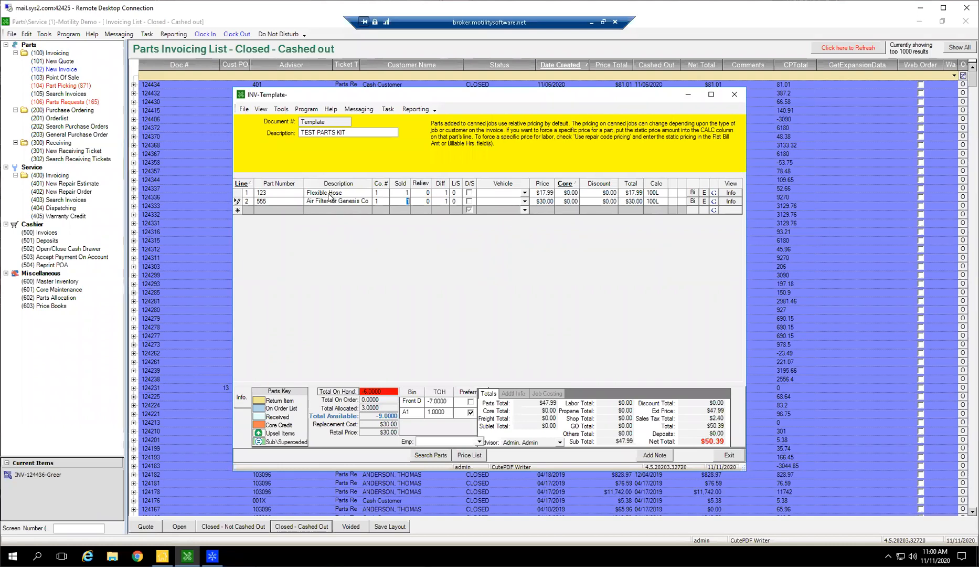
Set the kit prices to $15.00 for the Flexible Hose and $26.00 for the Air Filter.
click(543, 192)
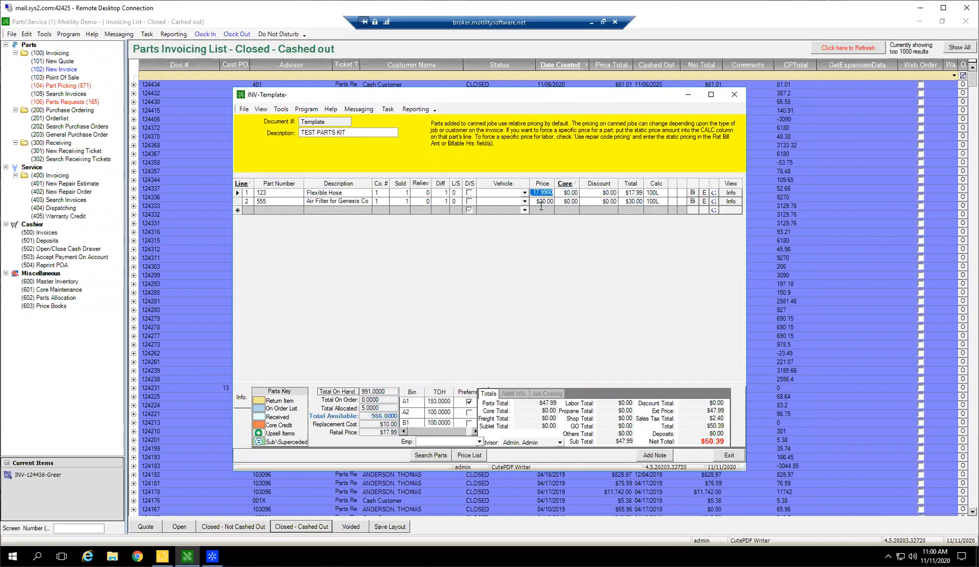
click(542, 203)
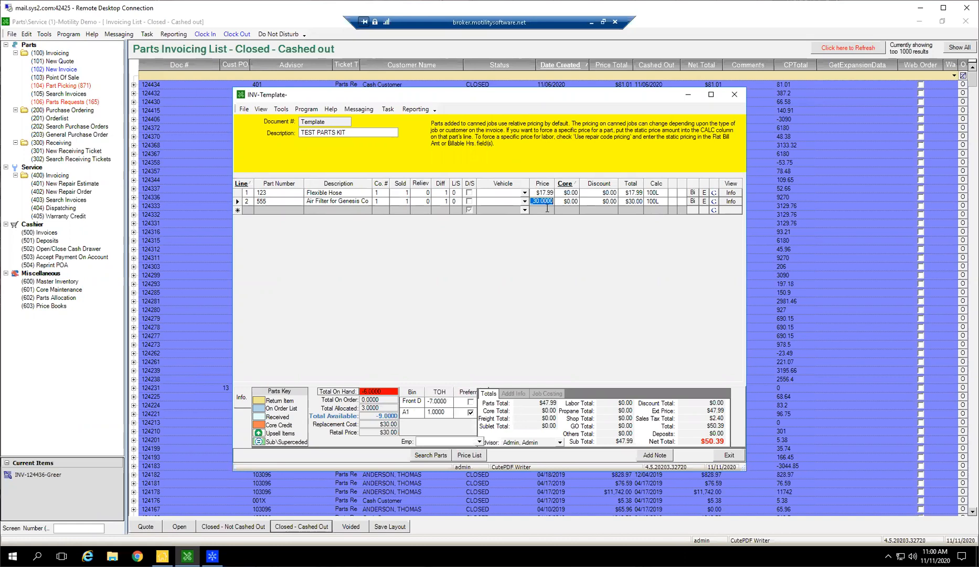
click(541, 192)
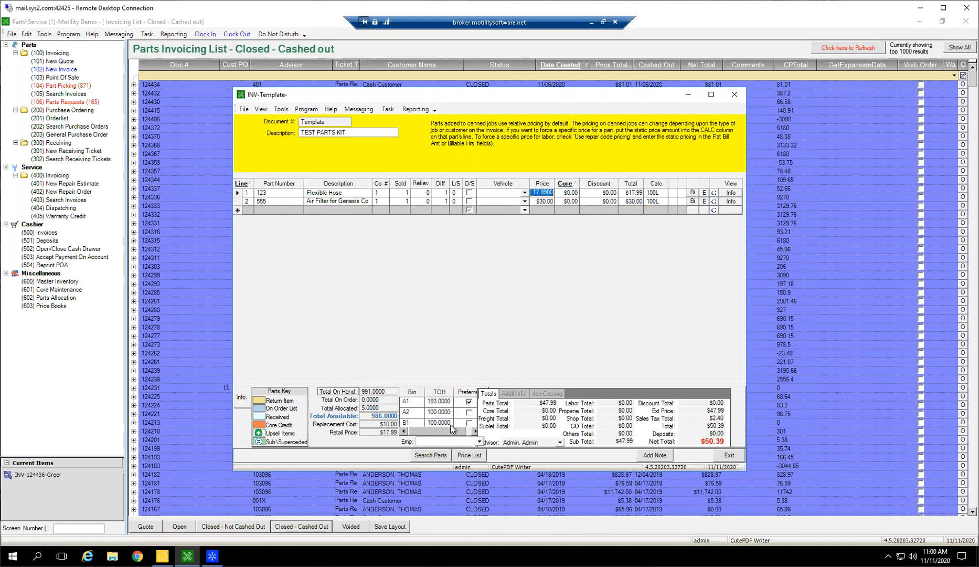
text(15.0)
click(538, 202)
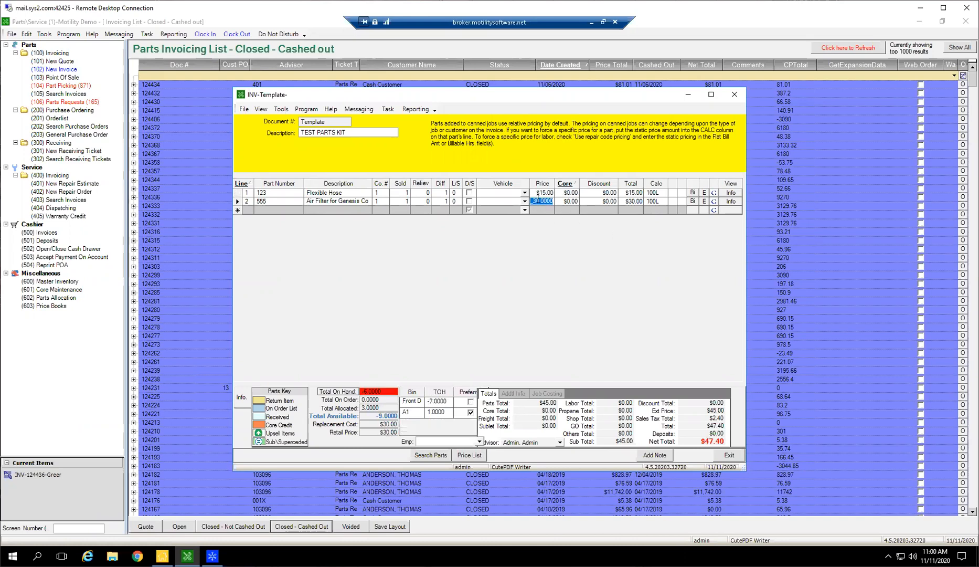
text(26.00)
click(558, 200)
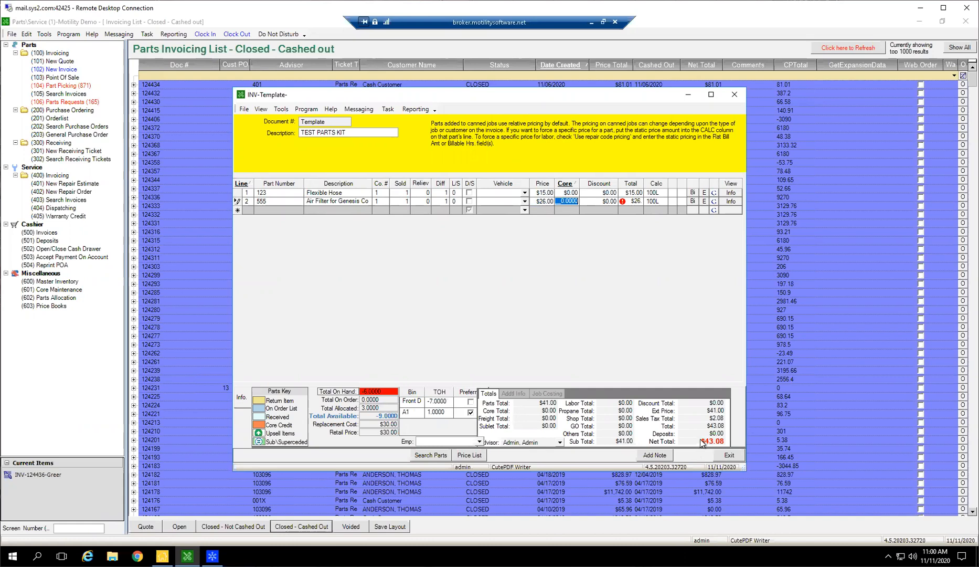
Select both part lines in the kit template, exit the template and close the Add/Modify Parts Kit window.
drag(238, 193, 238, 201)
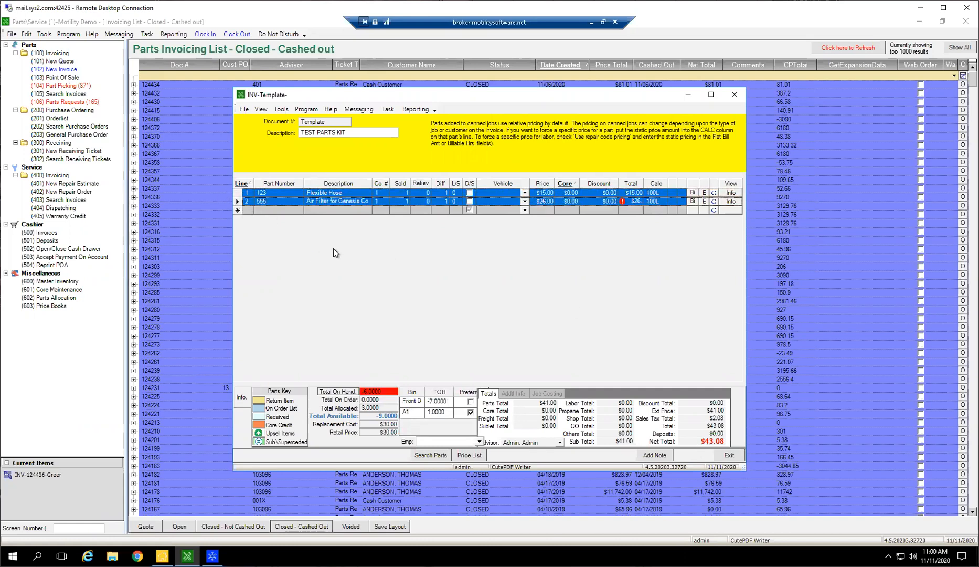
click(740, 455)
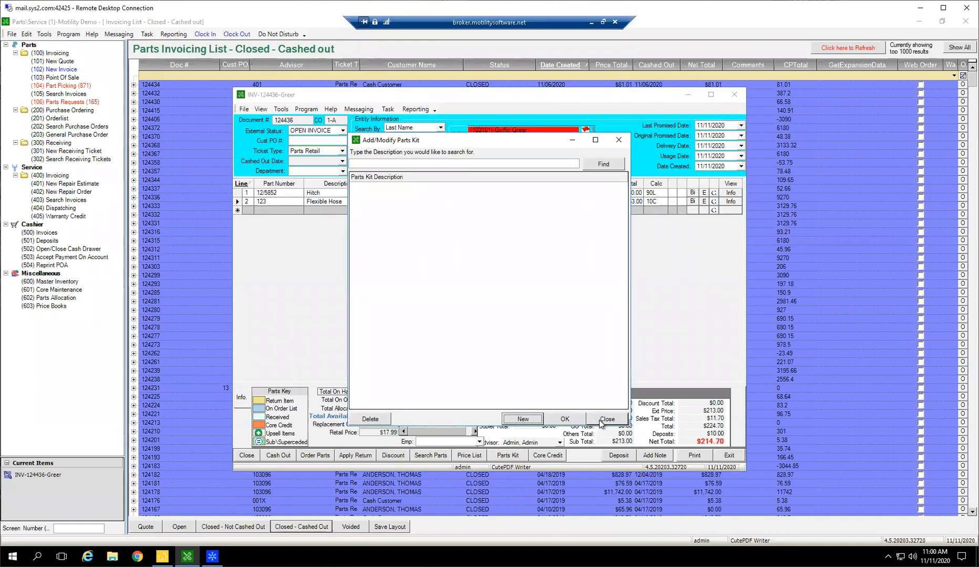
click(598, 420)
Search all parts kits, import TEST PARTS KIT into the open invoice and acknowledge the reminder for part 123.
click(498, 456)
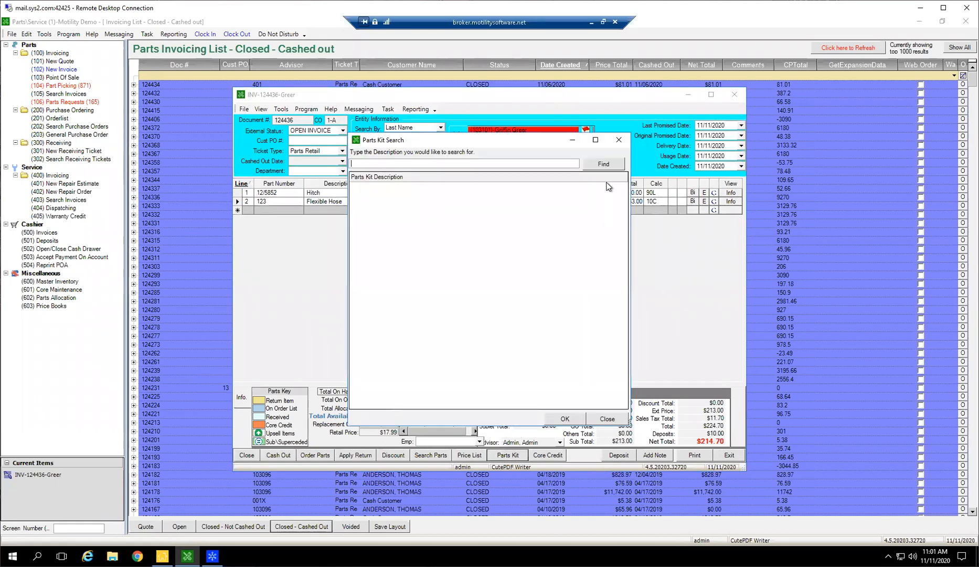
click(603, 164)
scroll(521, 275, down, 2)
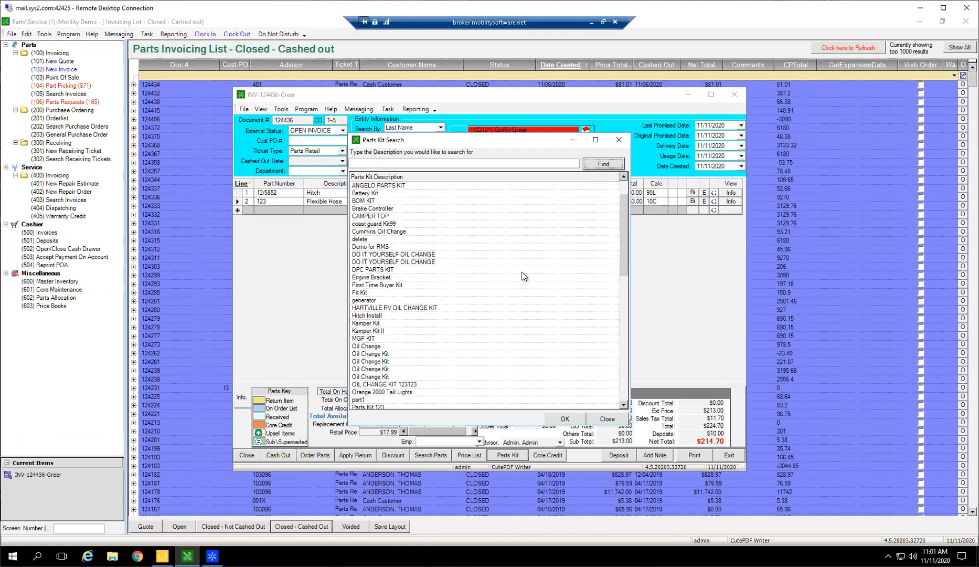
click(357, 164)
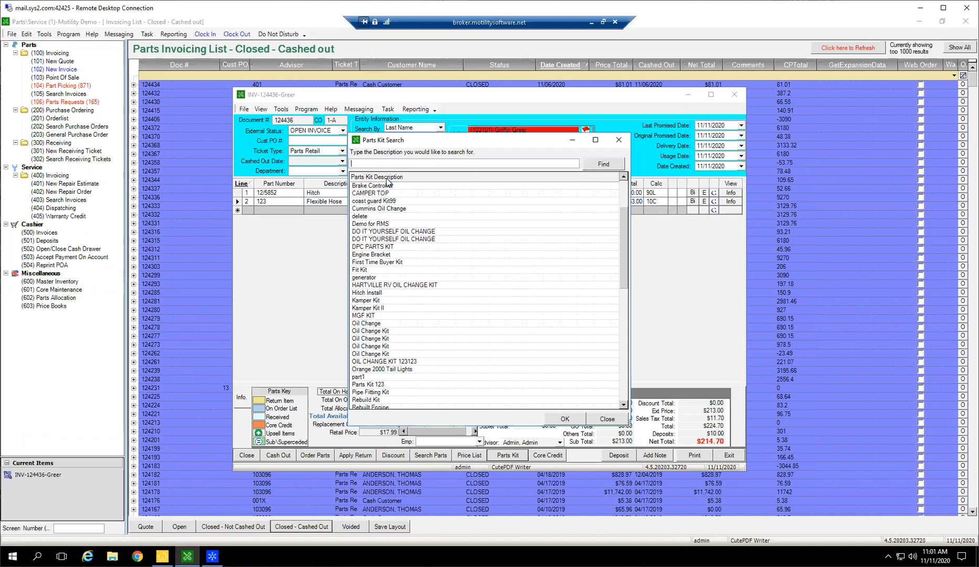
scroll(391, 275, down, 5)
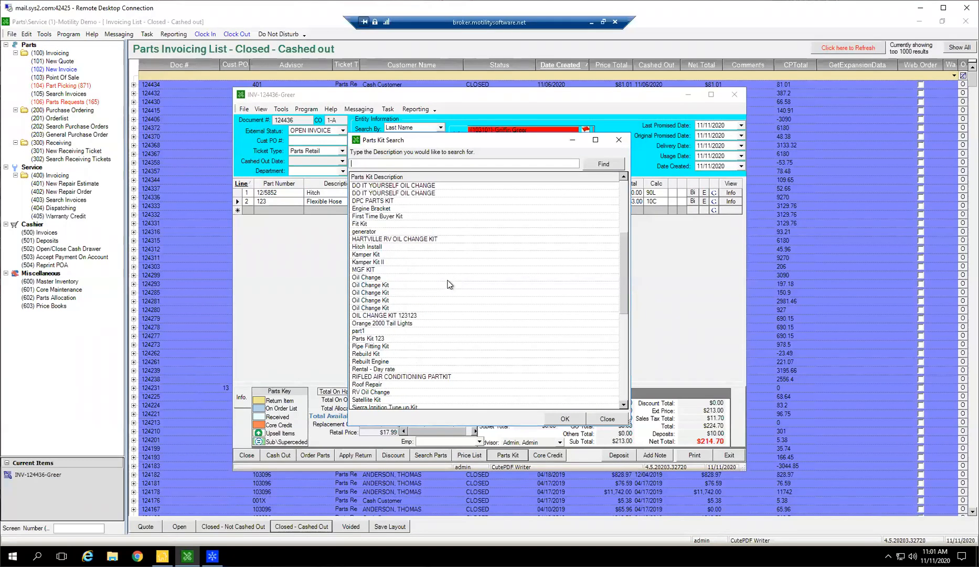
double_click(380, 386)
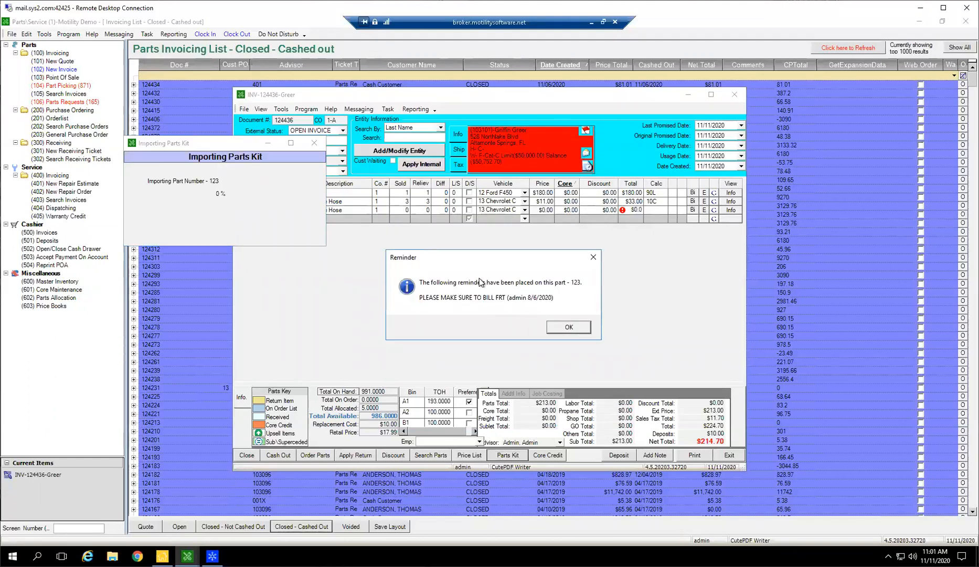
click(572, 328)
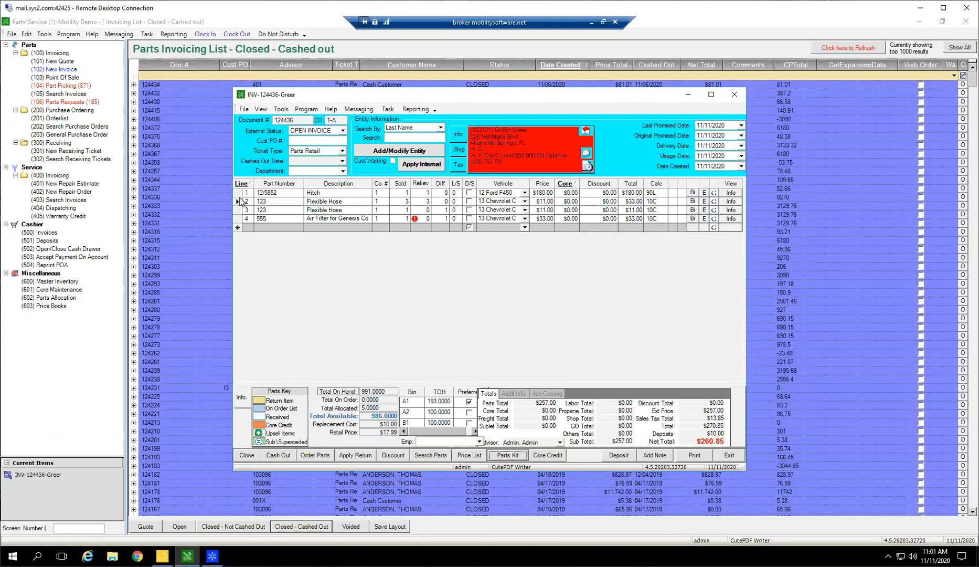
Delete all four part lines from the invoice.
drag(239, 193, 286, 264)
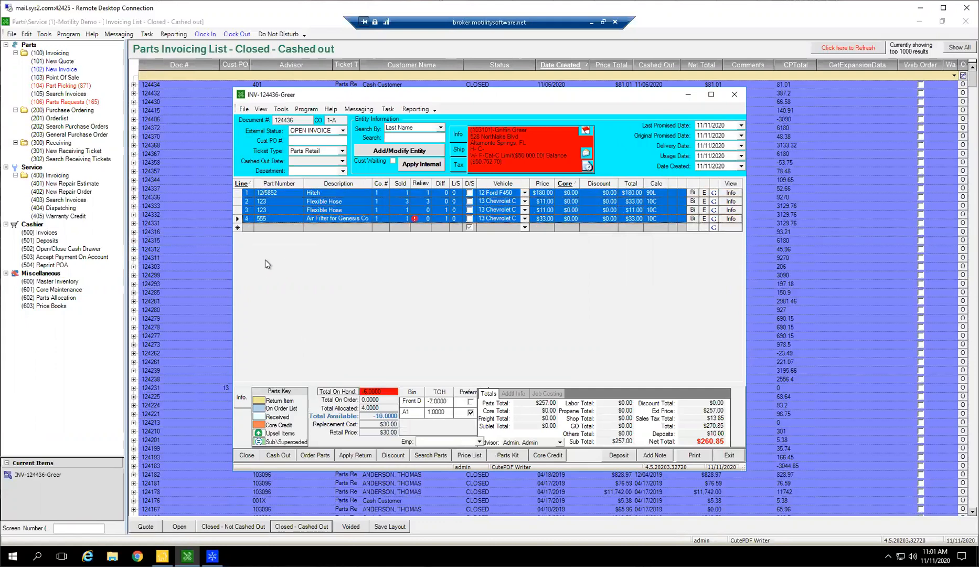
key(Delete)
key(Return)
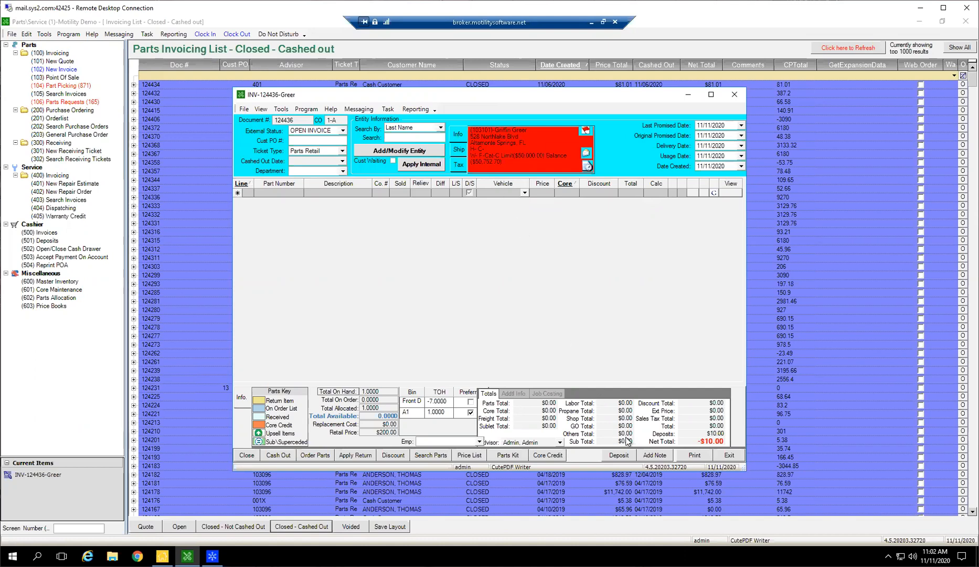
Refund the invoice deposit by cashing out a -$10.00 parts deposit as cash with an emailed receipt.
click(624, 455)
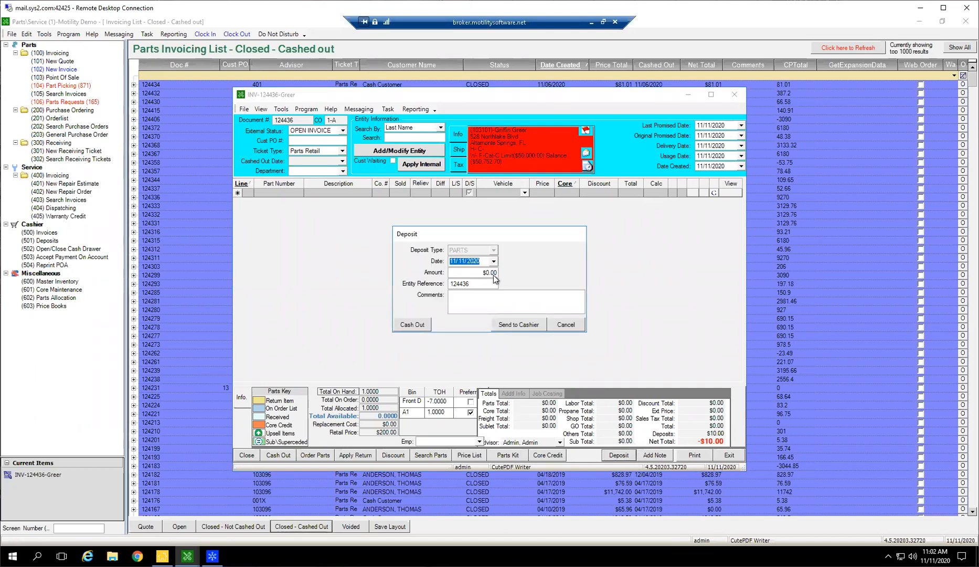
key(Tab)
text(-10)
key(Tab)
click(411, 324)
click(545, 162)
click(530, 401)
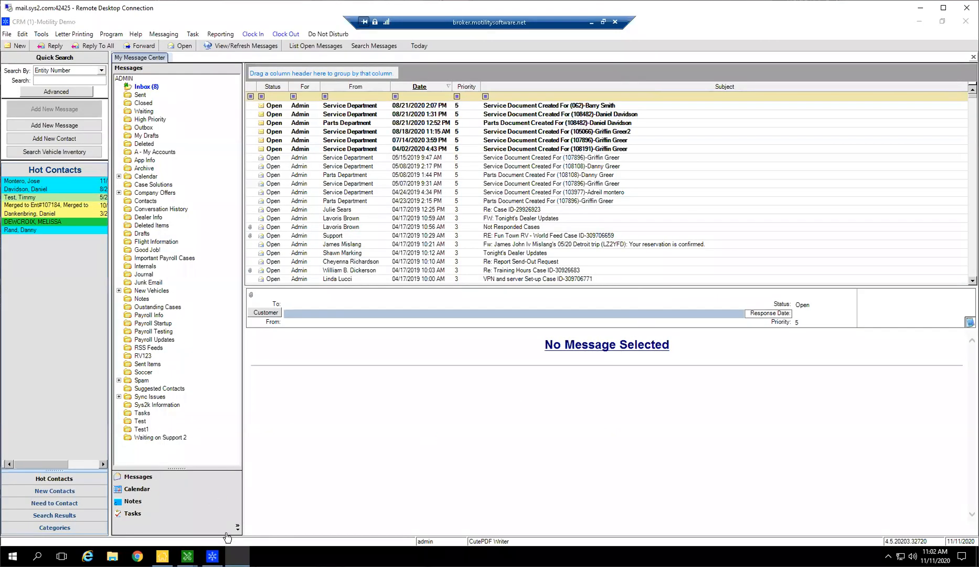
Close the new receipt email message without saving it to drafts.
mouse_move(212, 556)
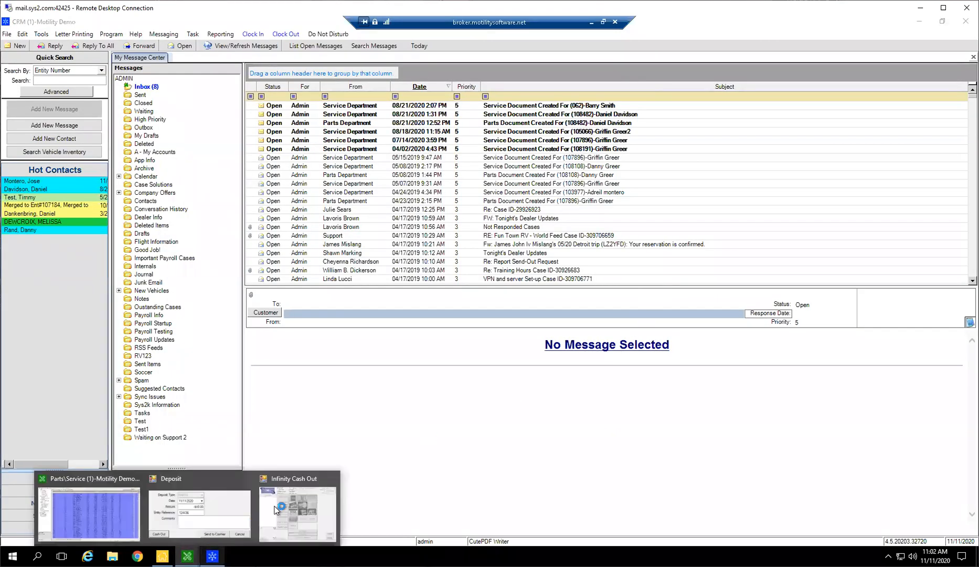
click(282, 504)
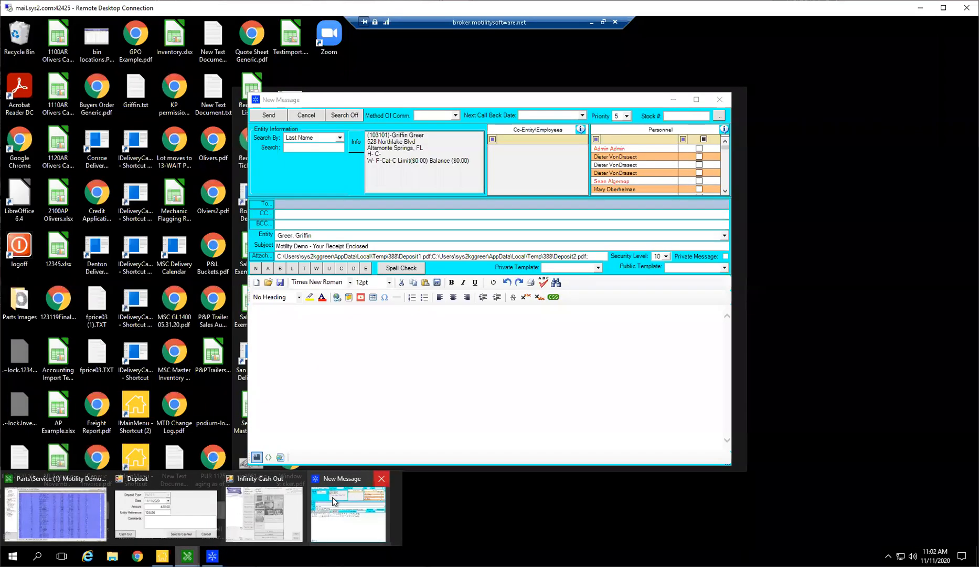
click(381, 479)
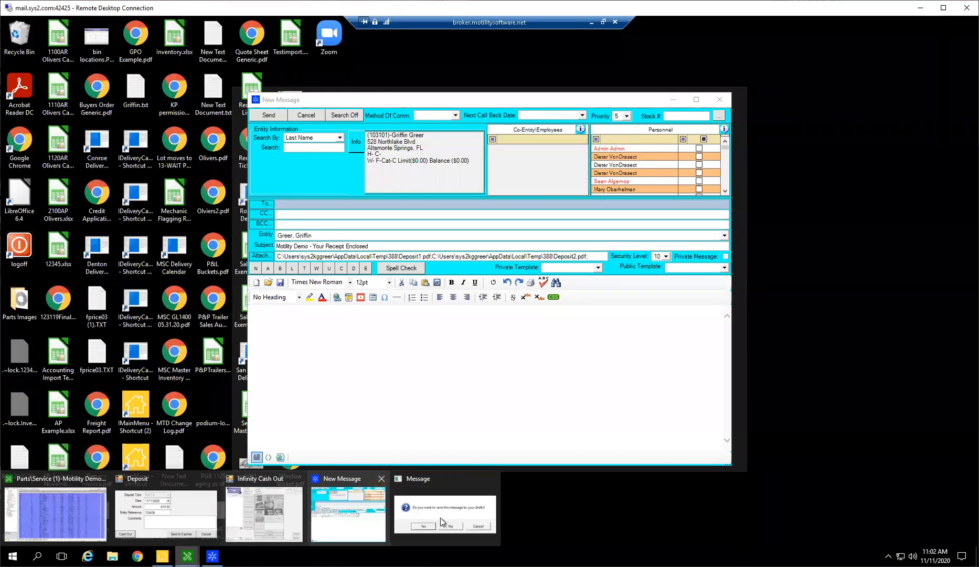
click(442, 517)
click(504, 324)
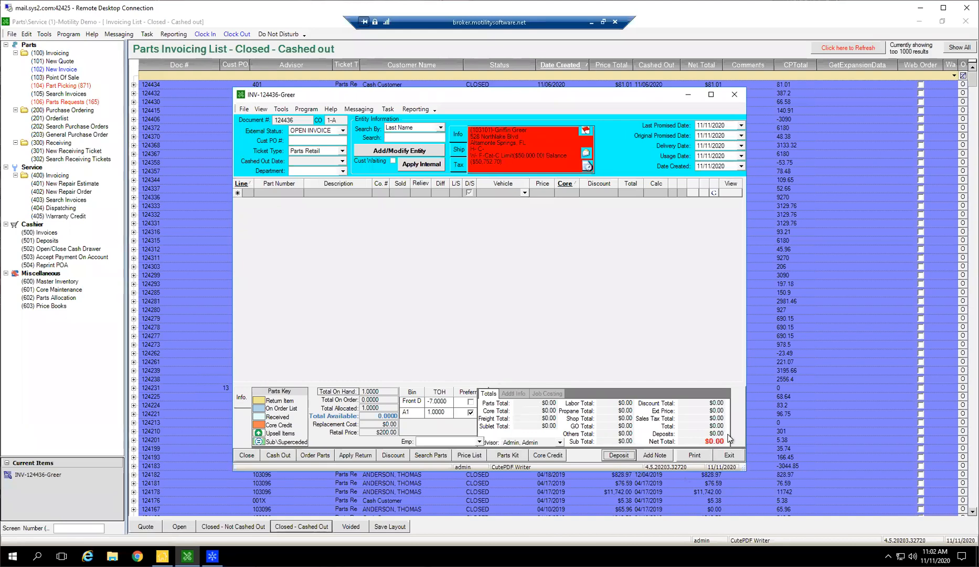
Change the invoice's external status to VOIDED.
click(343, 130)
key(Down)
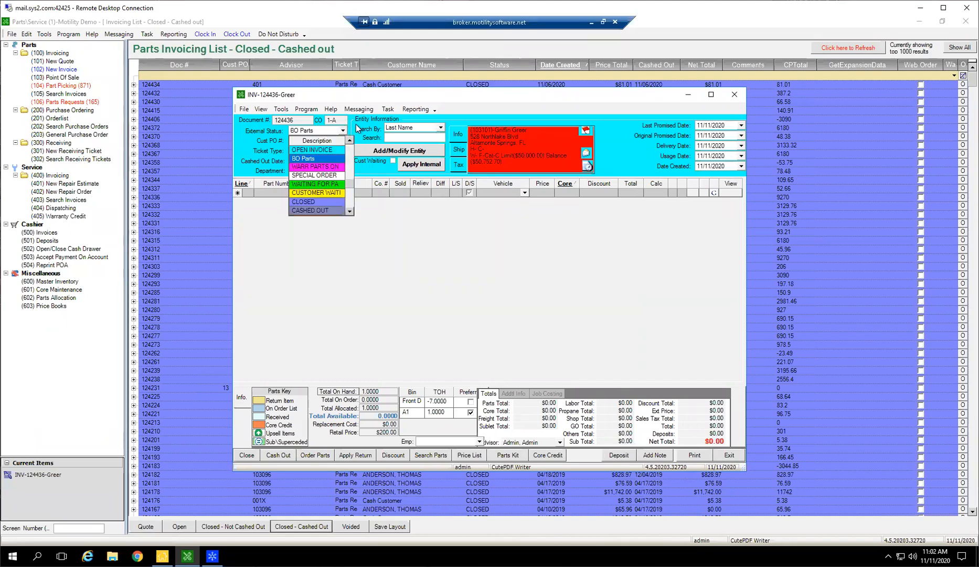
key(v)
click(342, 129)
Give the void reason that the named customer decided against buying these parts, accept it and close the voided invoice.
text(mr greer desc)
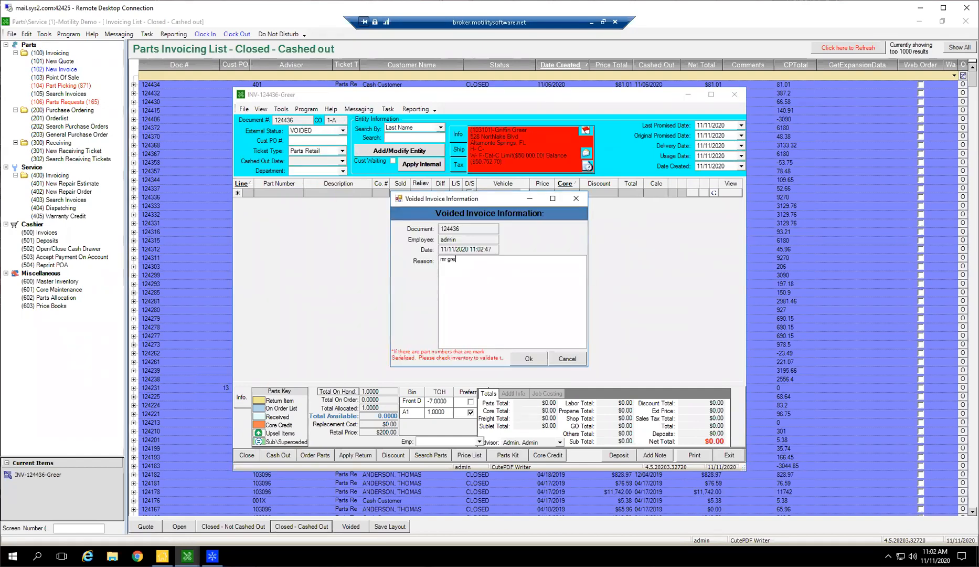
key(BackSpace)
key(BackSpace)
text(cided against buyin)
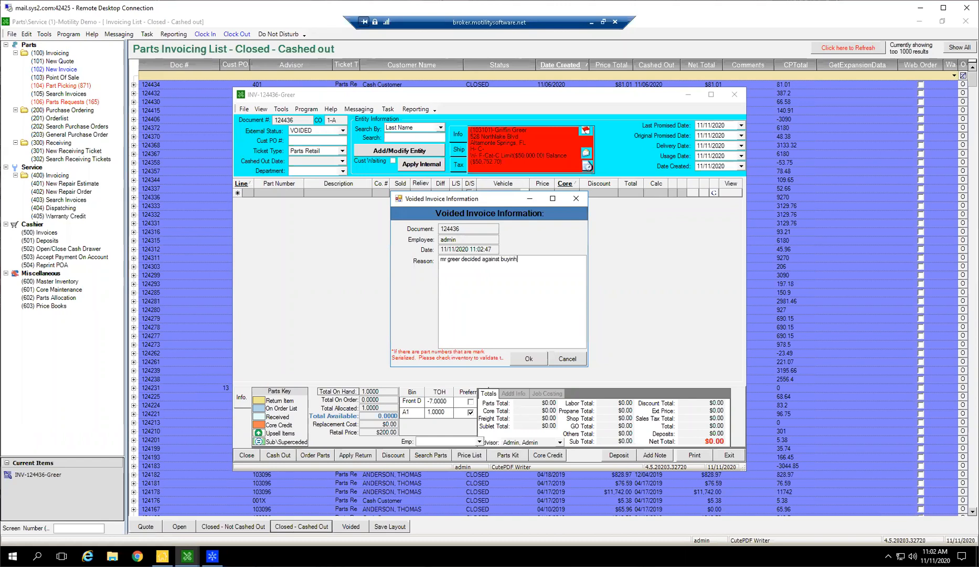
text(g these parts)
key(Tab)
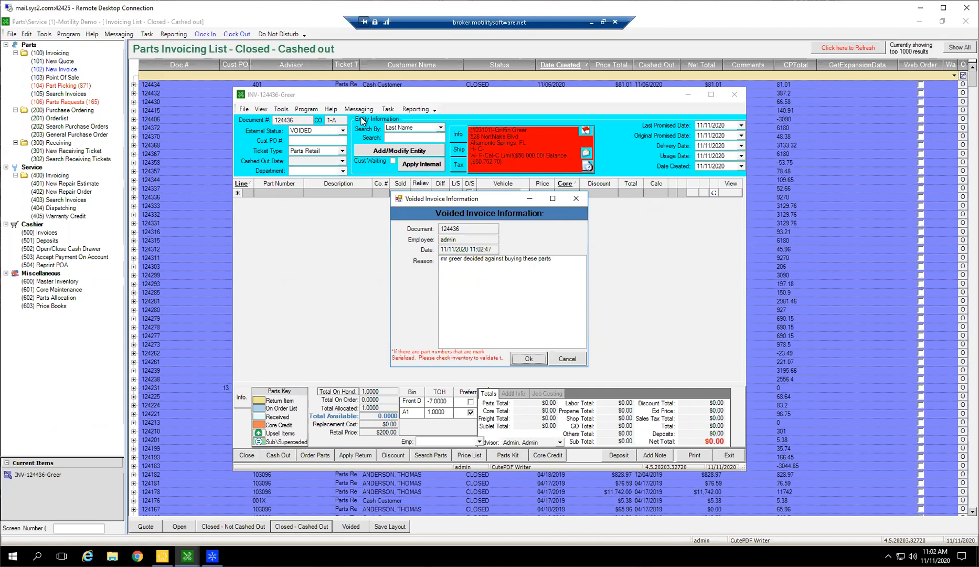
click(526, 358)
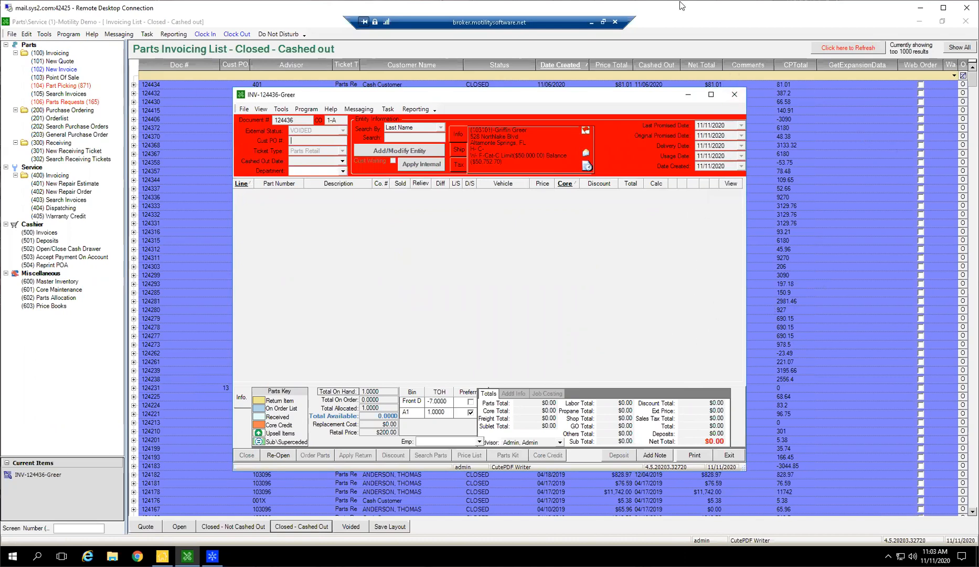
click(733, 95)
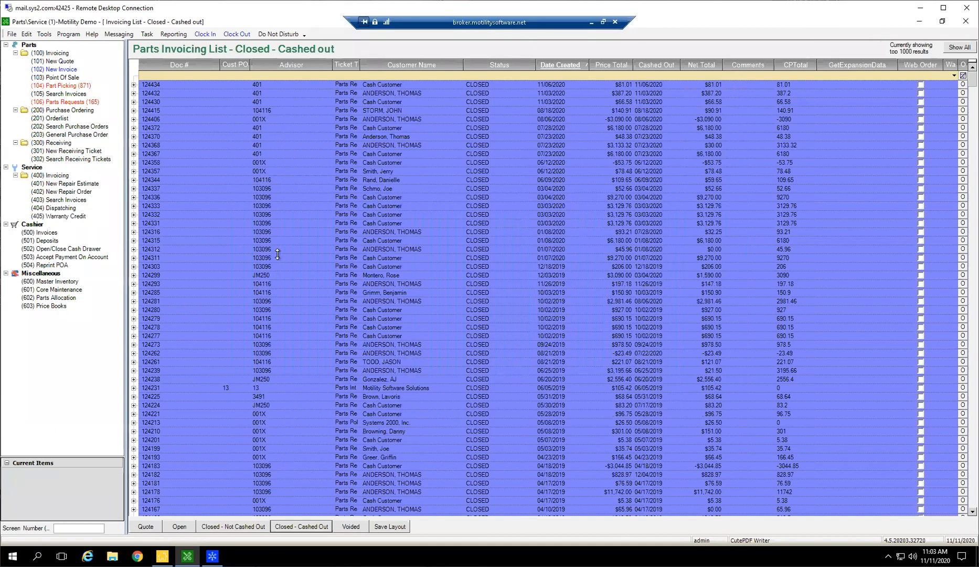